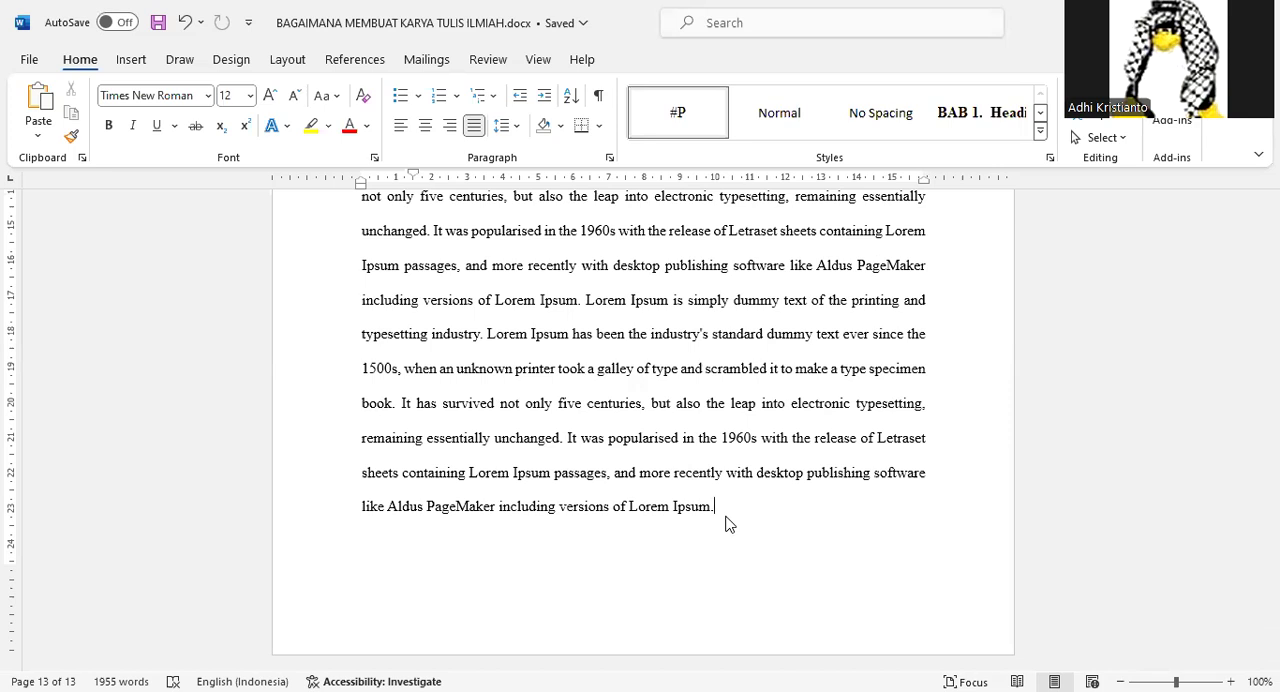
Insert a Next Page section break after the last paragraph of the document.
scroll(727, 523, "up", 1)
scroll(727, 516, "up", 2)
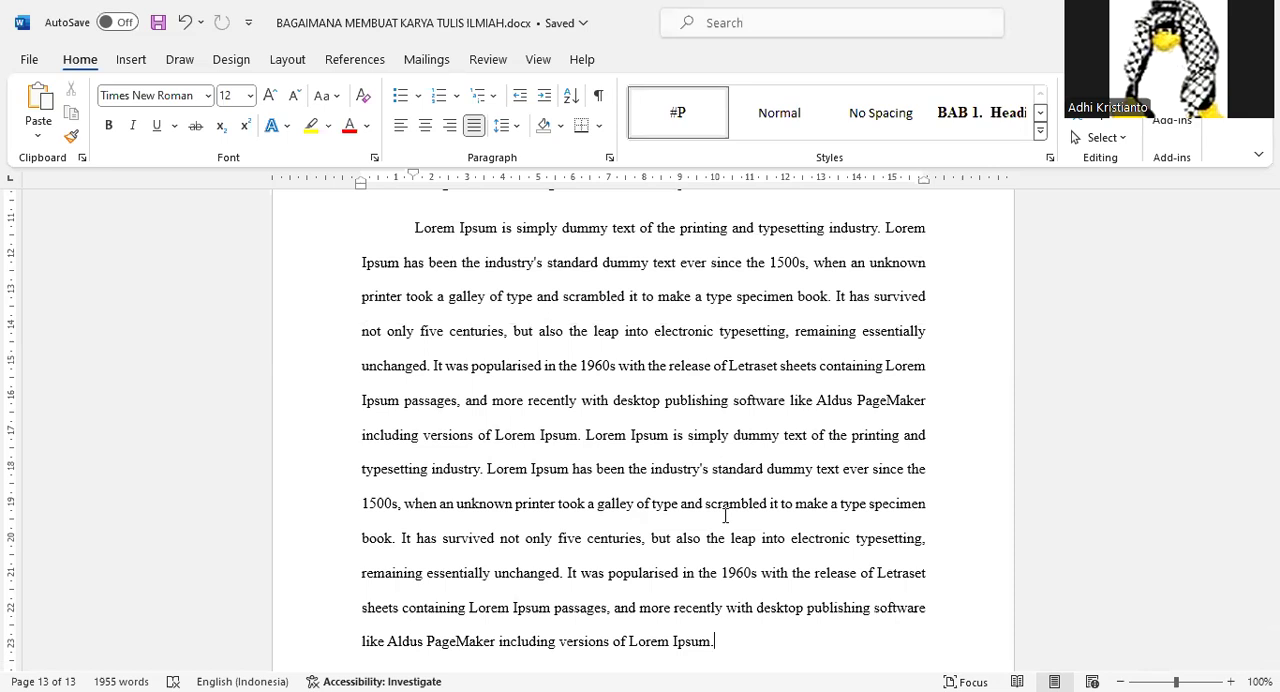
scroll(726, 516, "down", 2)
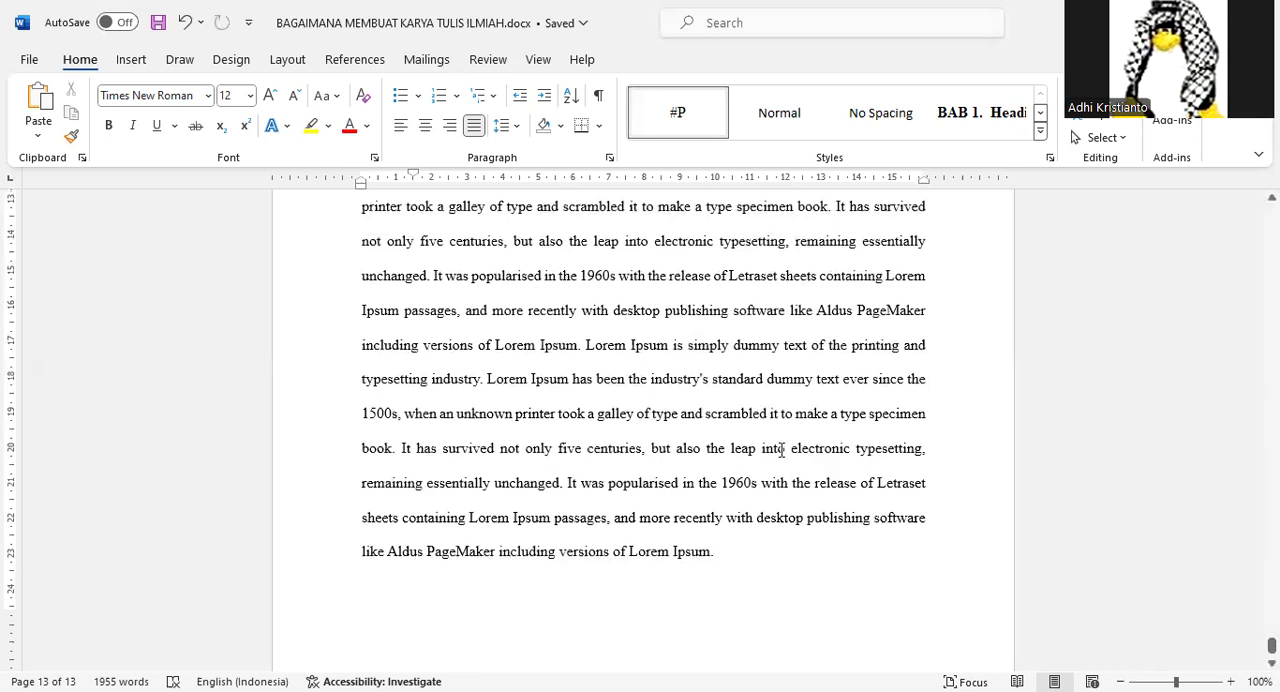
scroll(777, 446, "down", 1)
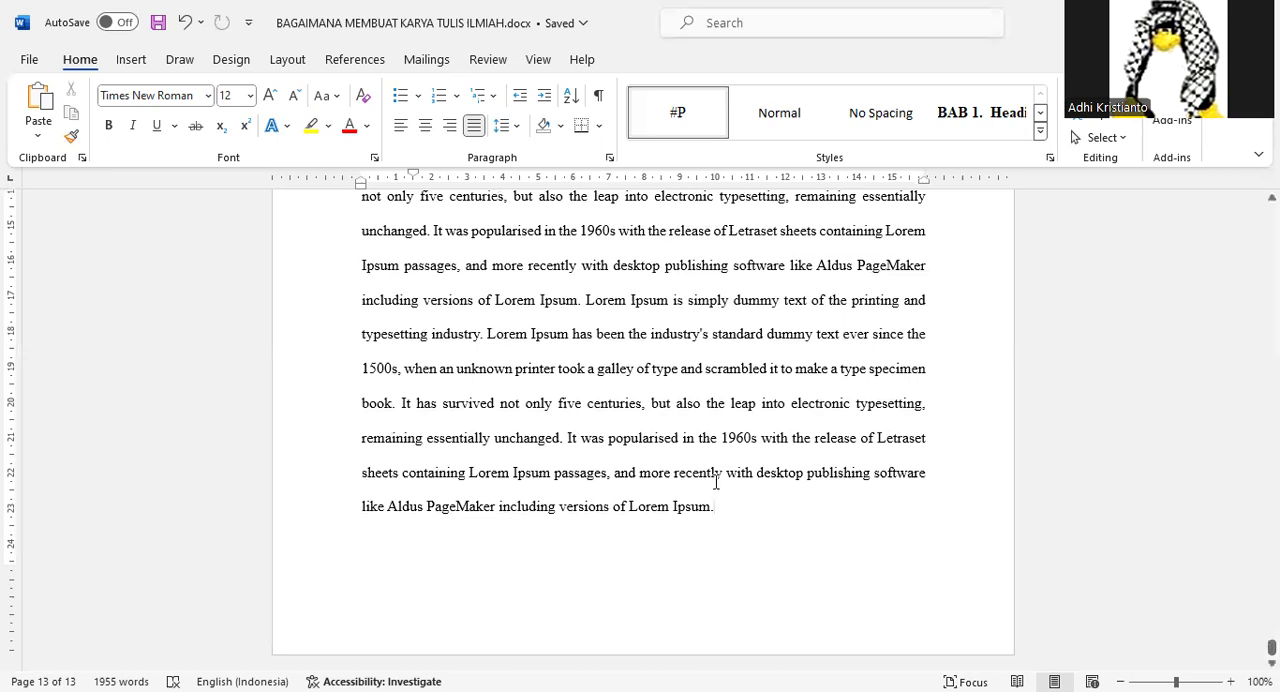
left_click(298, 62)
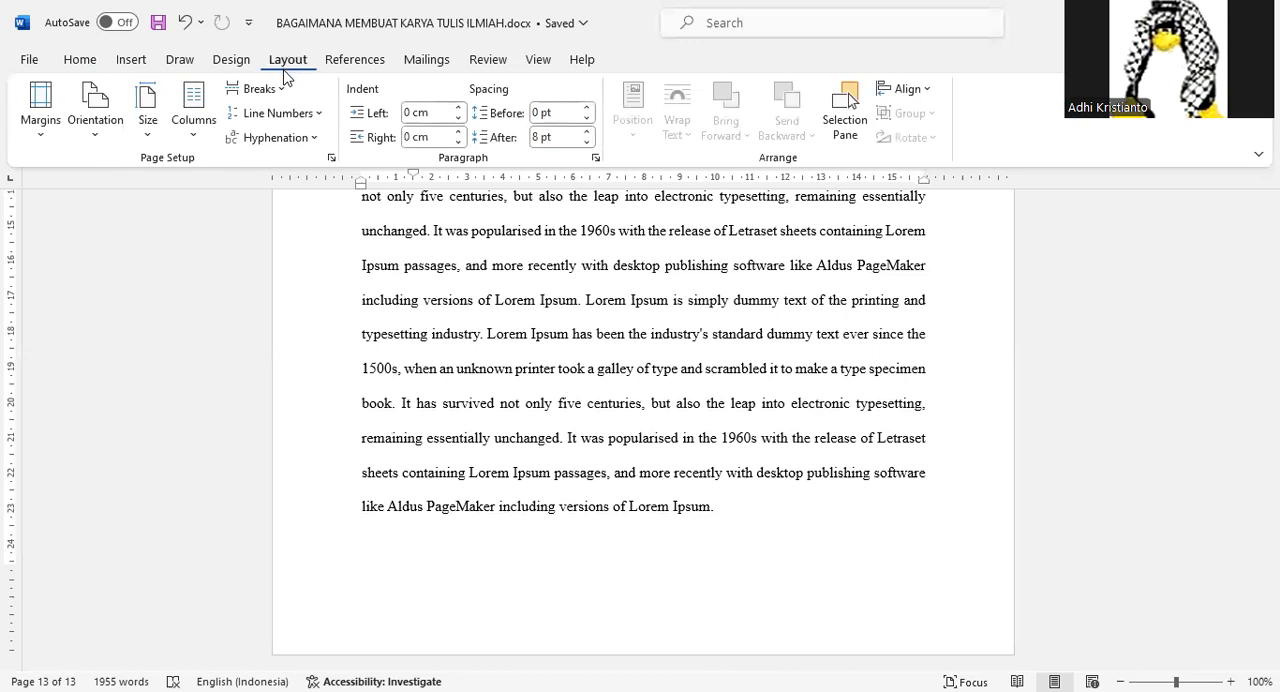
left_click(284, 89)
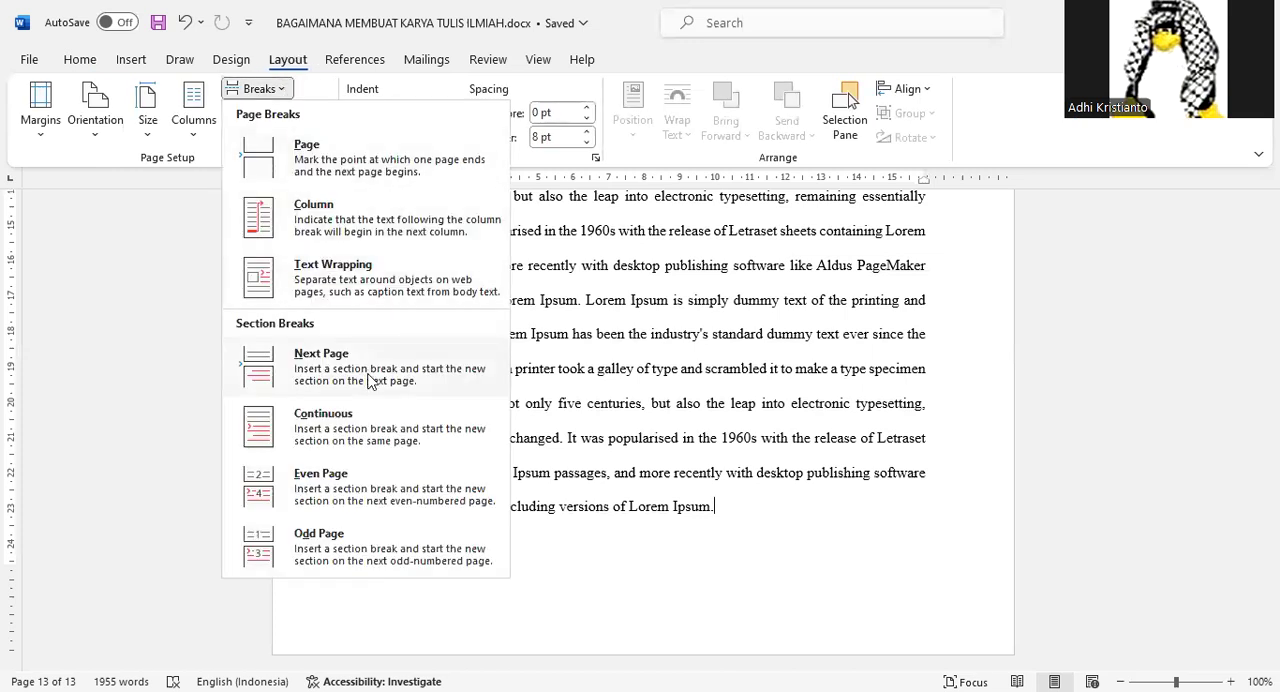
left_click(338, 372)
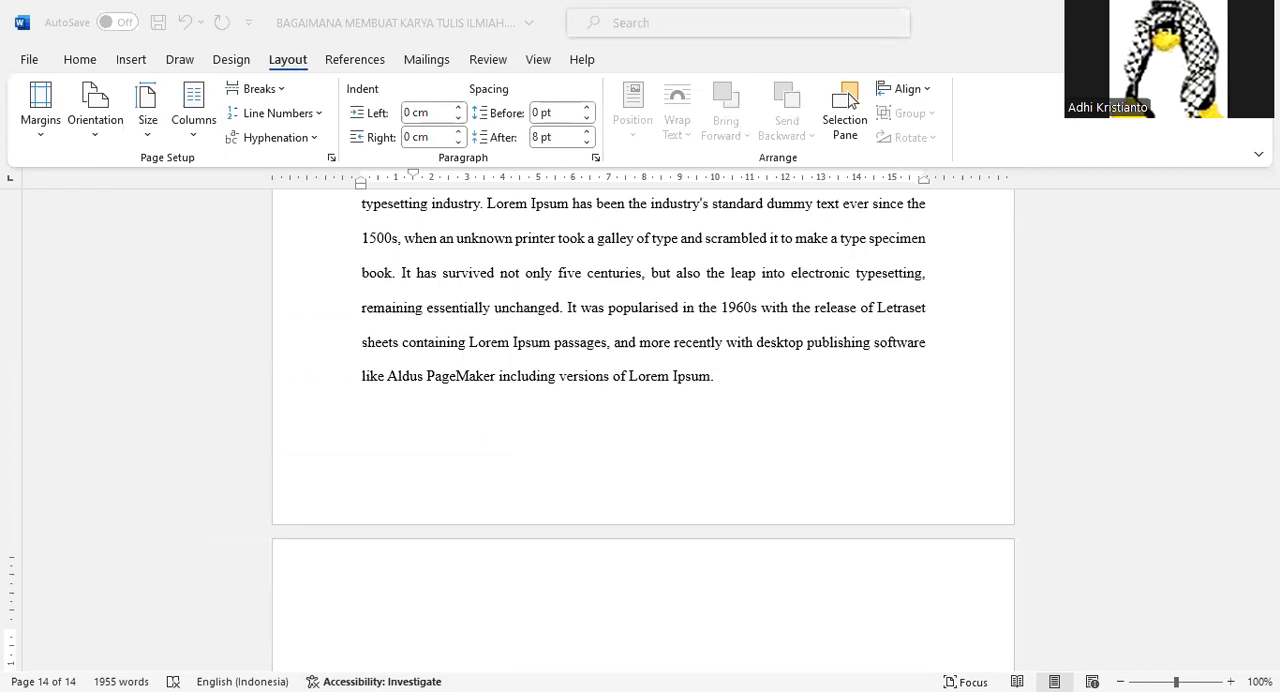
Enter the chapter title "LANDASAN TEORI" on the new page and apply the numbered BAB heading style to it.
left_click(636, 477)
type("LANDASAN TEORI")
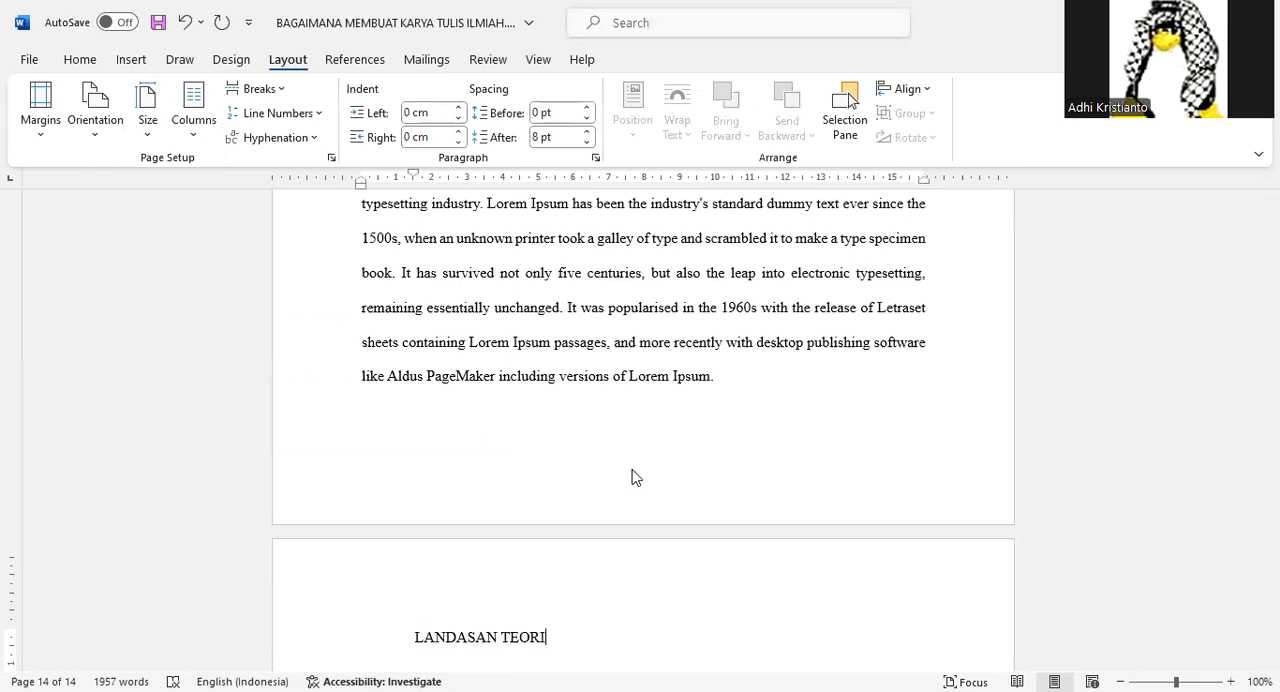
scroll(445, 335, "down", 2)
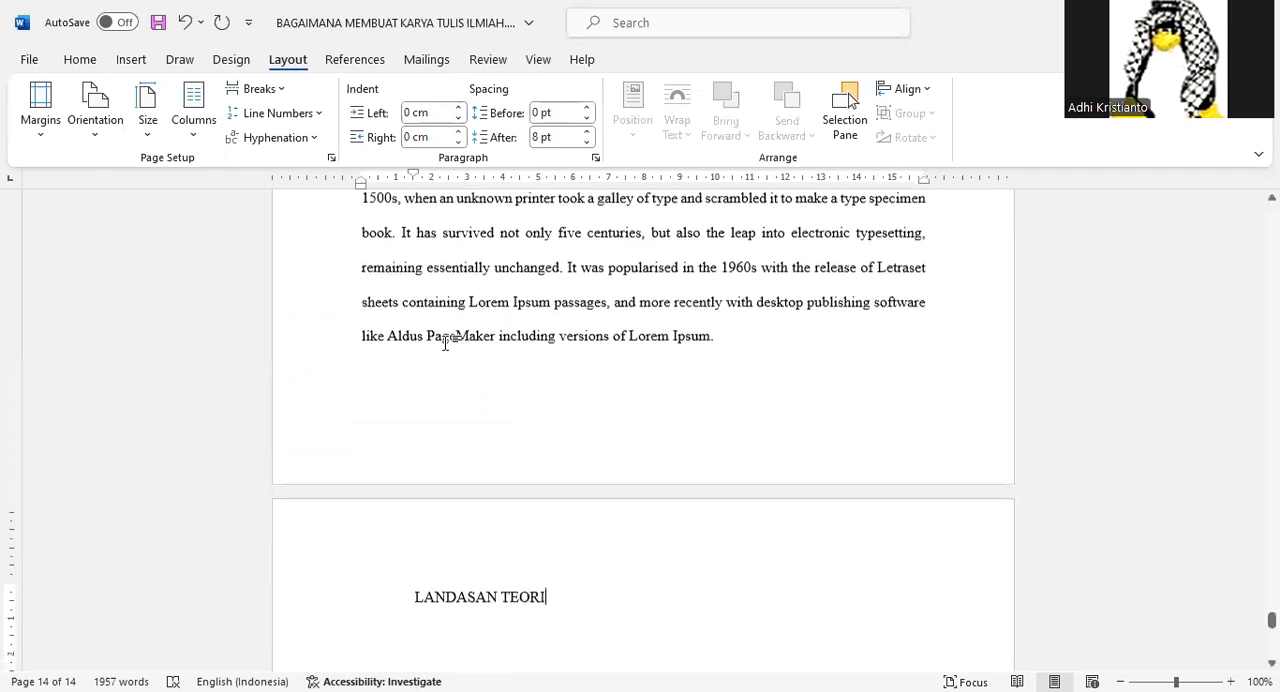
left_click(83, 60)
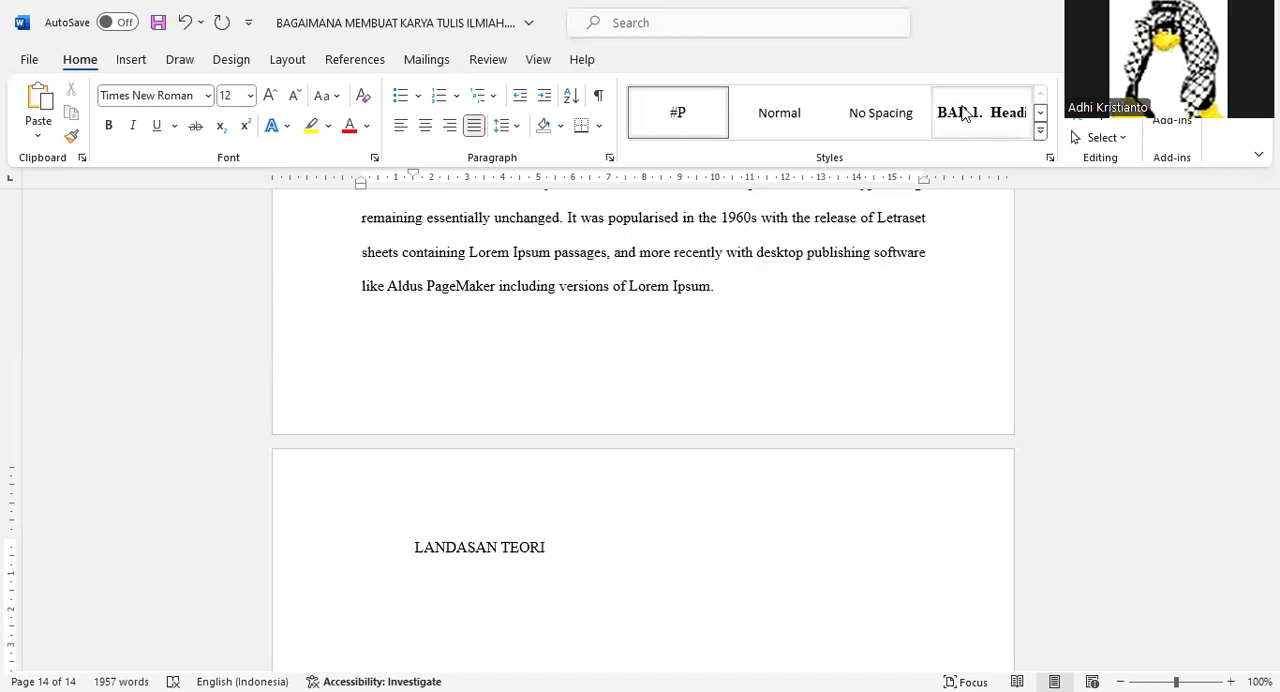
left_click(962, 112)
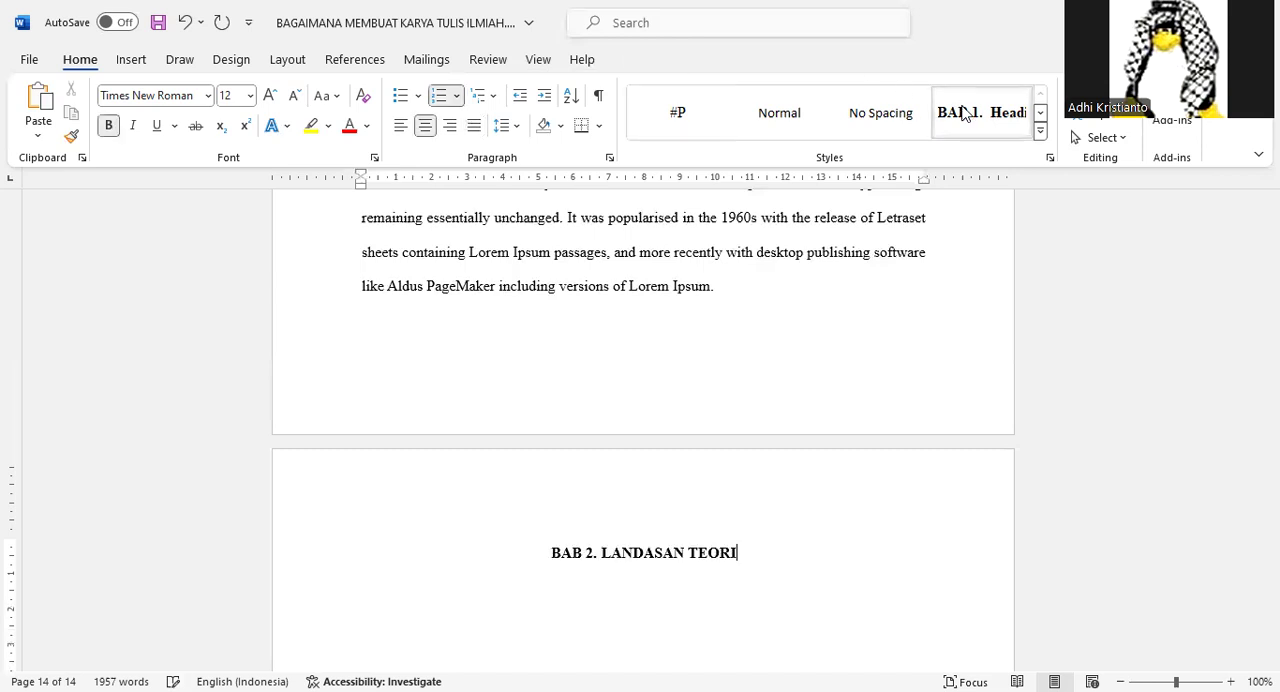
Put a manual line break between the chapter number and LANDASAN TEORI so the title sits on its own line.
left_click(602, 553)
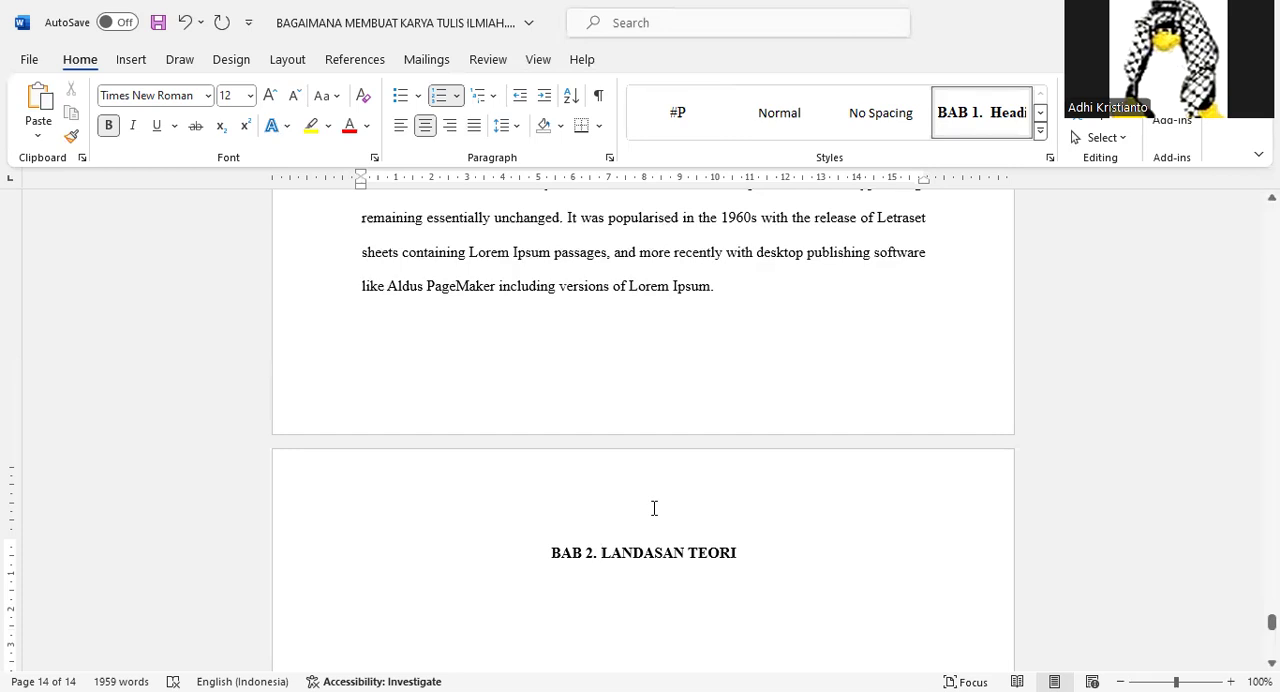
key("shift+Return")
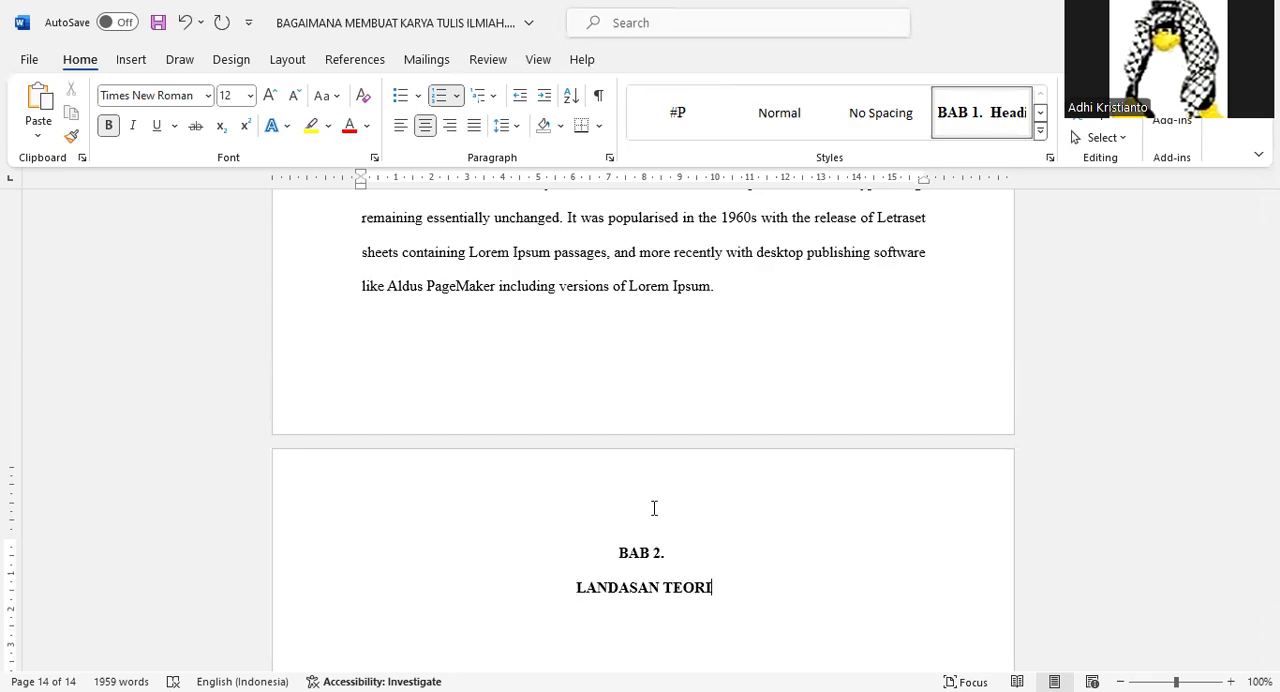
scroll(651, 463, "down", 2)
Add two #P-style body paragraphs below the LANDASAN TEORI title, pasting the copied Lorem Ipsum text twice into each.
key("Return")
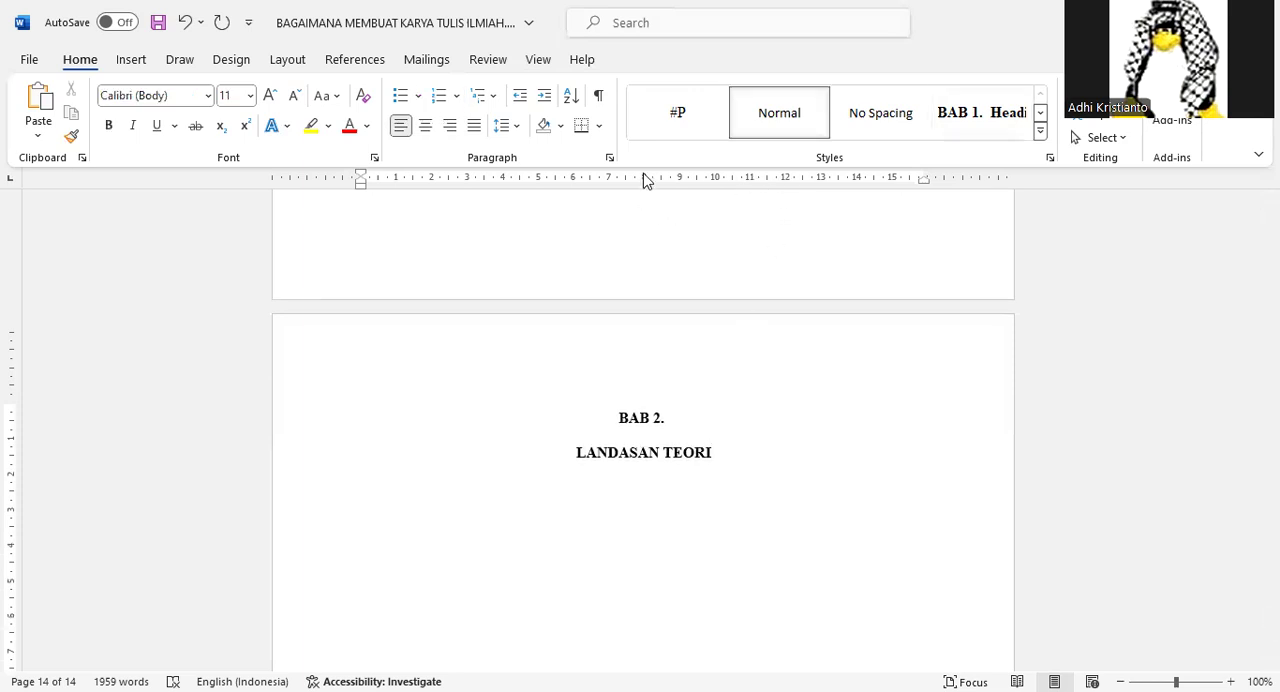
left_click(662, 127)
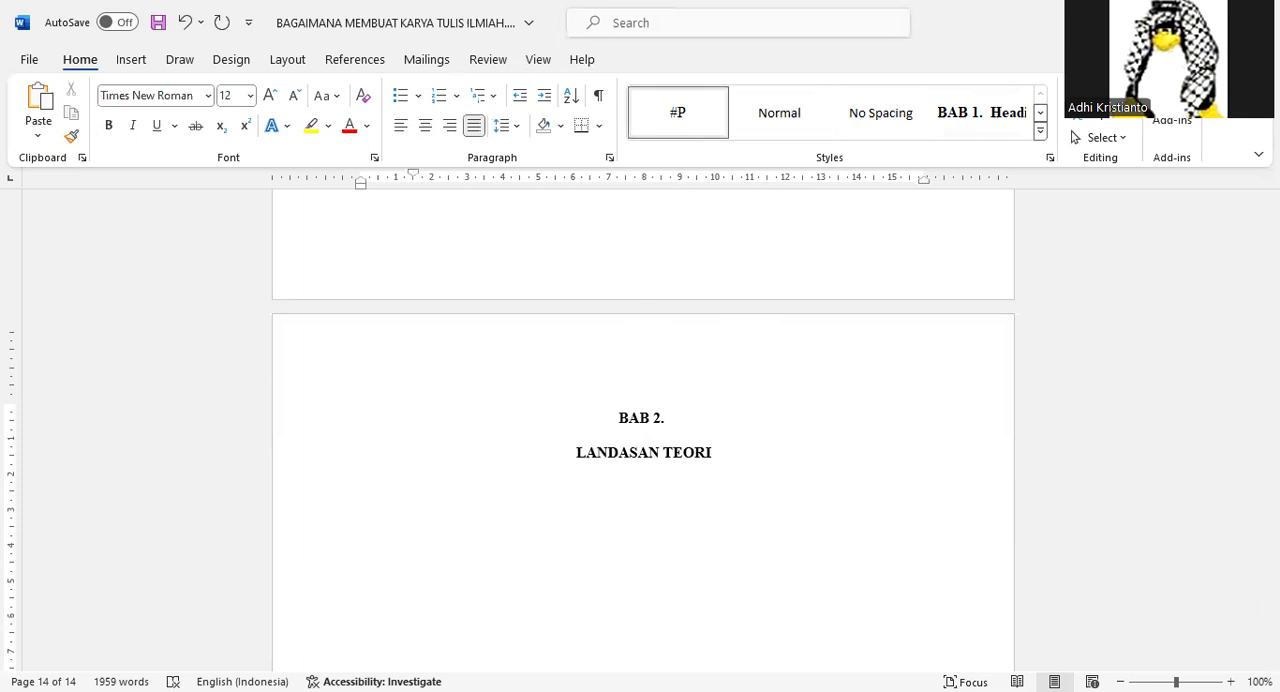
key("alt+Tab")
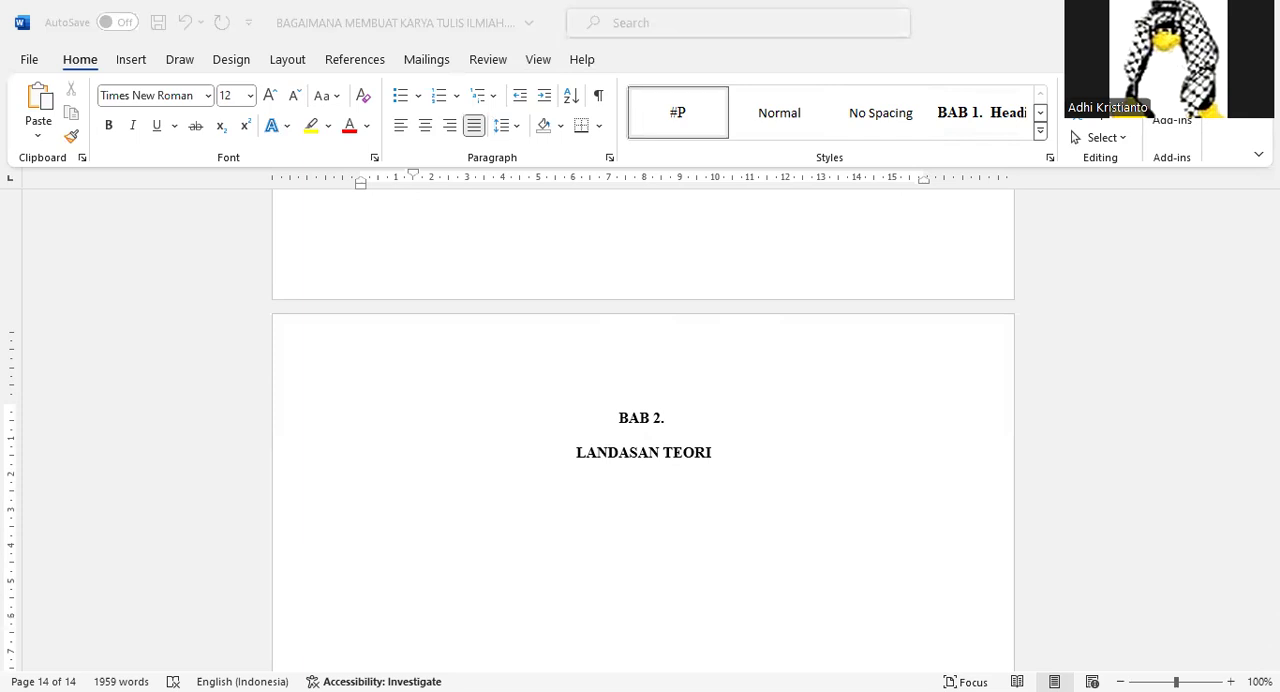
left_click(754, 474)
type("Lorem Ipsum is simply dummy text of the printing and typesetting industry. Lorem Ipsum has been the industry's standard dummy text ever since the 1500s, when an unknown printer took a galley of type and scrambled it to make a type specimen book. It has survived not only five centuries, but also the leap into electronic typesetting, remaining essentially unchanged. It was popularised in the 1960s with the release of Letraset sheets containing Lorem Ipsum passages, and more recently with desktop publishing software like Aldus PageMaker including versions of Lorem Ipsum.")
type("Lorem Ipsum is simply dummy text of the printing and typesetting industry. Lorem Ipsum has been the industry's standard dummy text ever since the 1500s, when an unknown printer took a galley of type and scrambled it to make a type specimen book. It has survived not only five centuries, but also the leap into electronic typesetting, remaining essentially unchanged. It was popularised in the 1960s with the release of Letraset sheets containing Lorem Ipsum passages, and more recently with desktop publishing software like Aldus PageMaker including versions of Lorem Ipsum.")
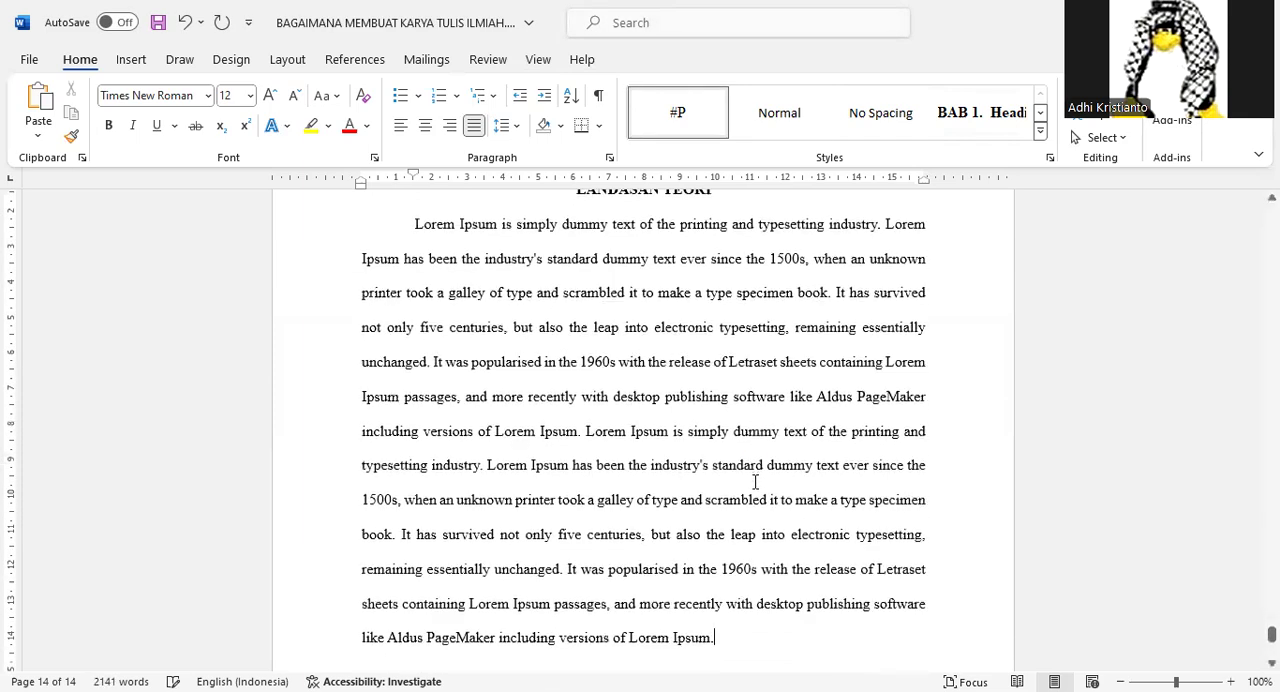
key("Return")
type("Lorem Ipsum is simply dummy text of the printing and typesetting industry. Lorem Ipsum has been the industry's standard dummy text ever since the 1500s, when an unknown printer took a galley of type and scrambled it to make a type specimen book. It has survived not only five centuries, but also the leap into electronic typesetting, remaining essentially unchanged. It was popularised in the 1960s with the release of Letraset sheets containing Lorem Ipsum passages, and more recently with desktop publishing software like Aldus PageMaker including versions of Lorem Ipsum.")
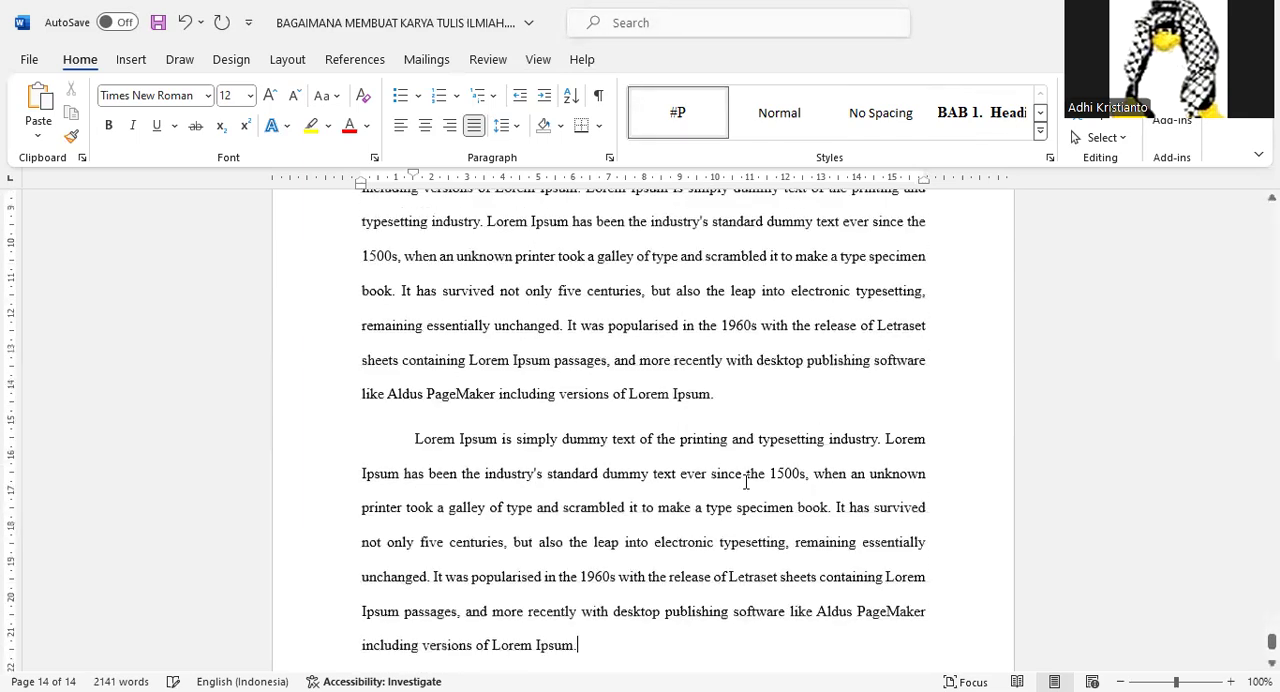
type("Lorem Ipsum is simply dummy text of the printing and typesetting industry. Lorem Ipsum has been the industry's standard dummy text ever since the 1500s, when an unknown printer took a galley of type and scrambled it to make a type specimen book. It has survived not only five centuries, but also the leap into electronic typesetting, remaining essentially unchanged. It was popularised in the 1960s with the release of Letraset sheets containing Lorem Ipsum passages, and more recently with desktop publishing software like Aldus PageMaker including versions of Lorem Ipsum.")
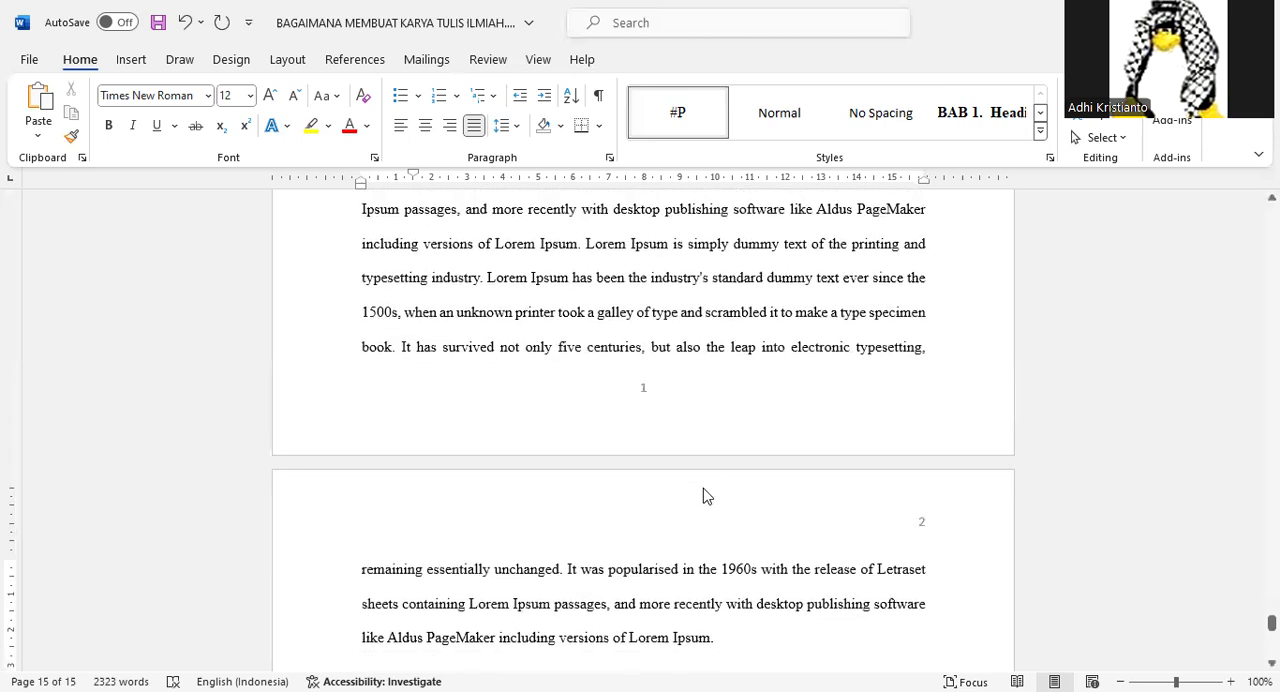
Add the subheading "Penelitian Terdahulu" below the chapter's introductory text and apply the Heading 2 style.
key("Return")
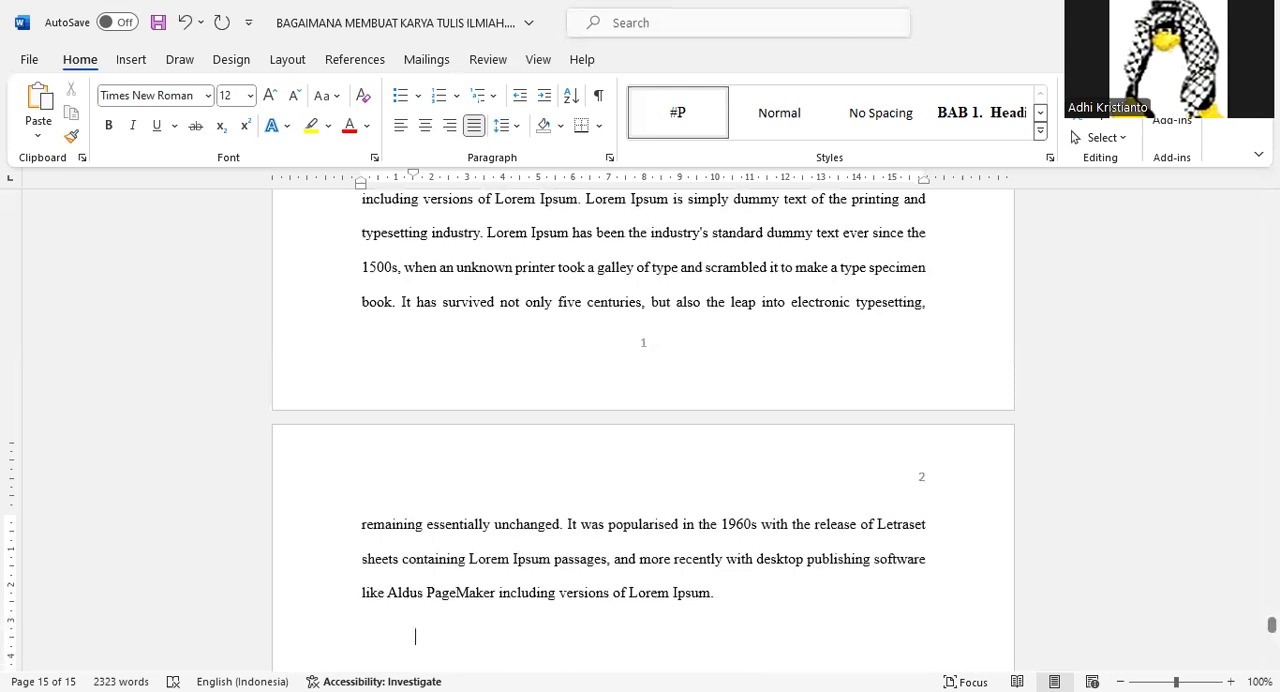
key("alt+Tab")
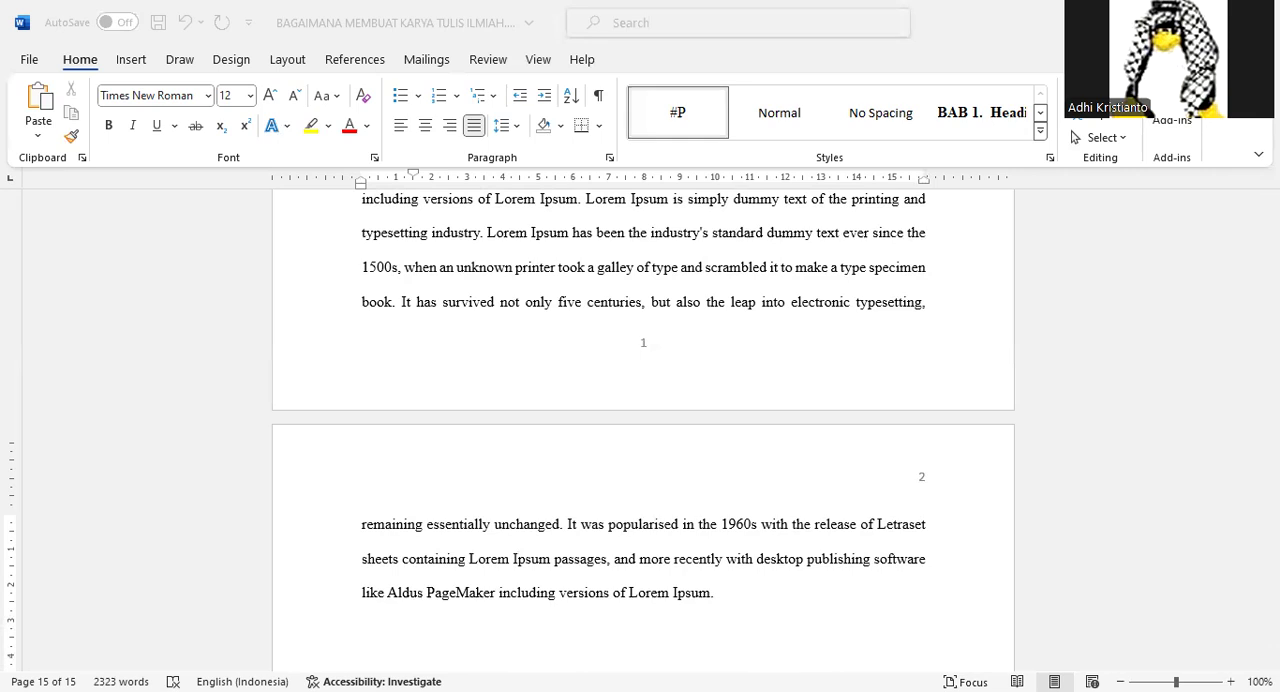
left_click(686, 538)
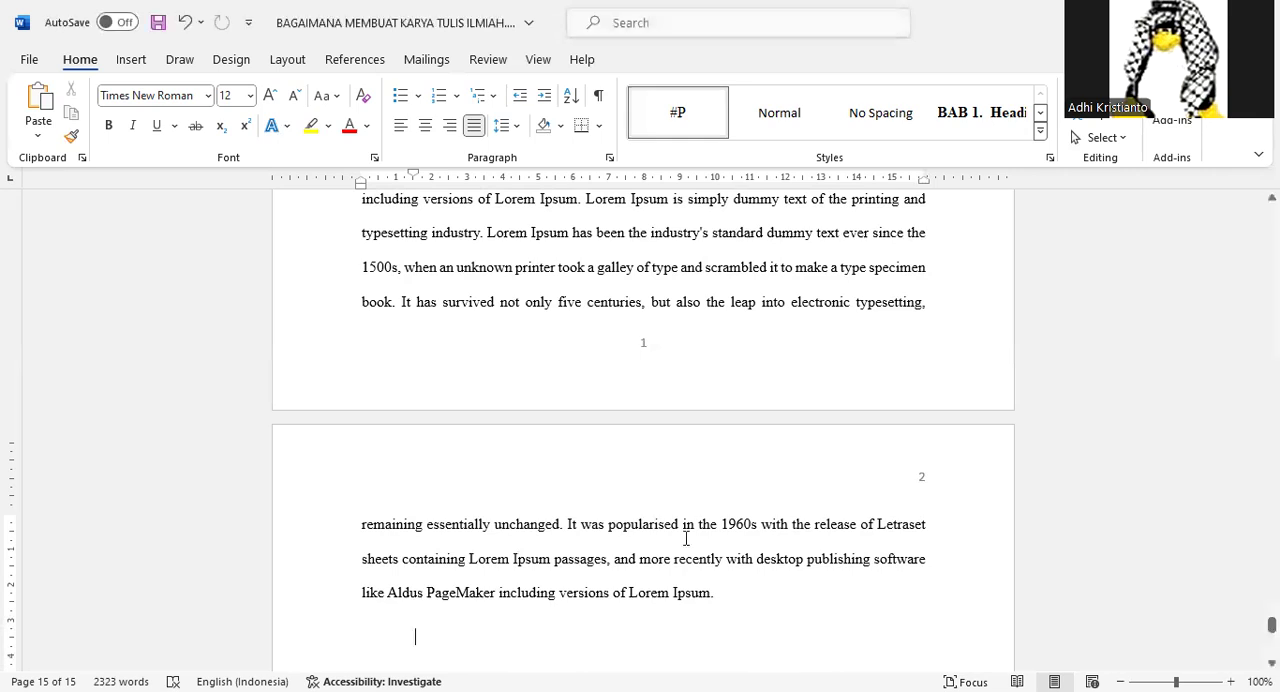
type("Peneli")
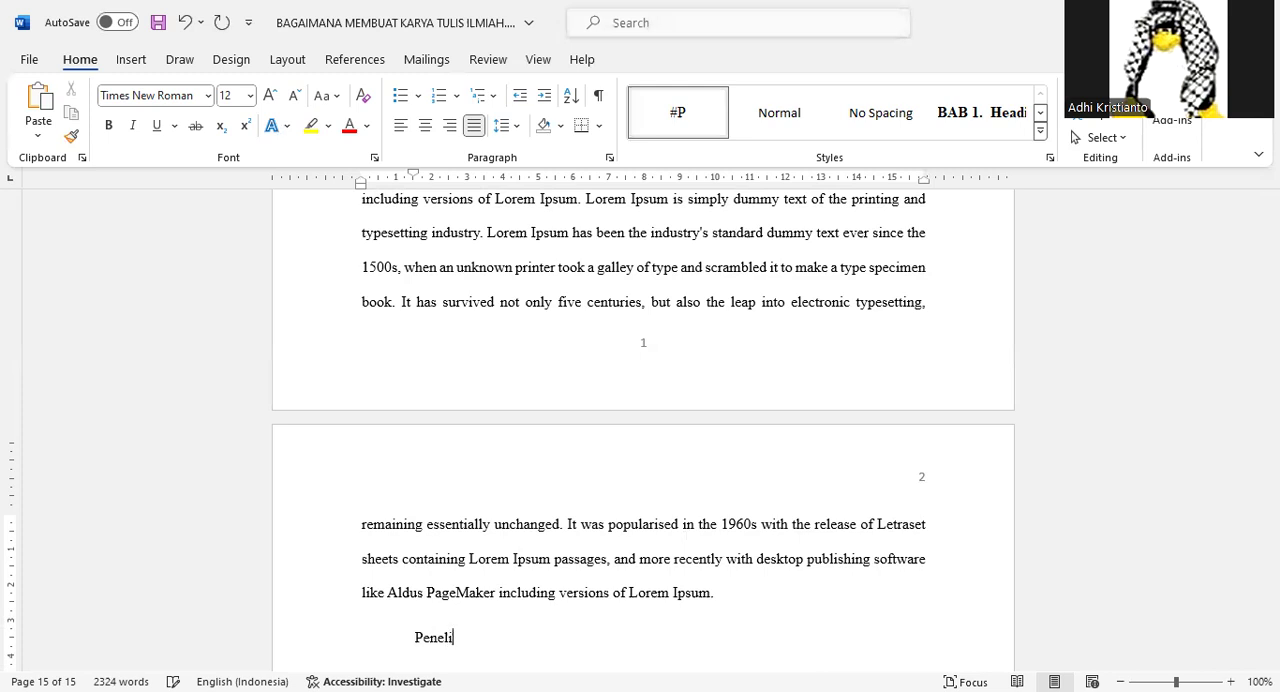
type("tian Terdahulu")
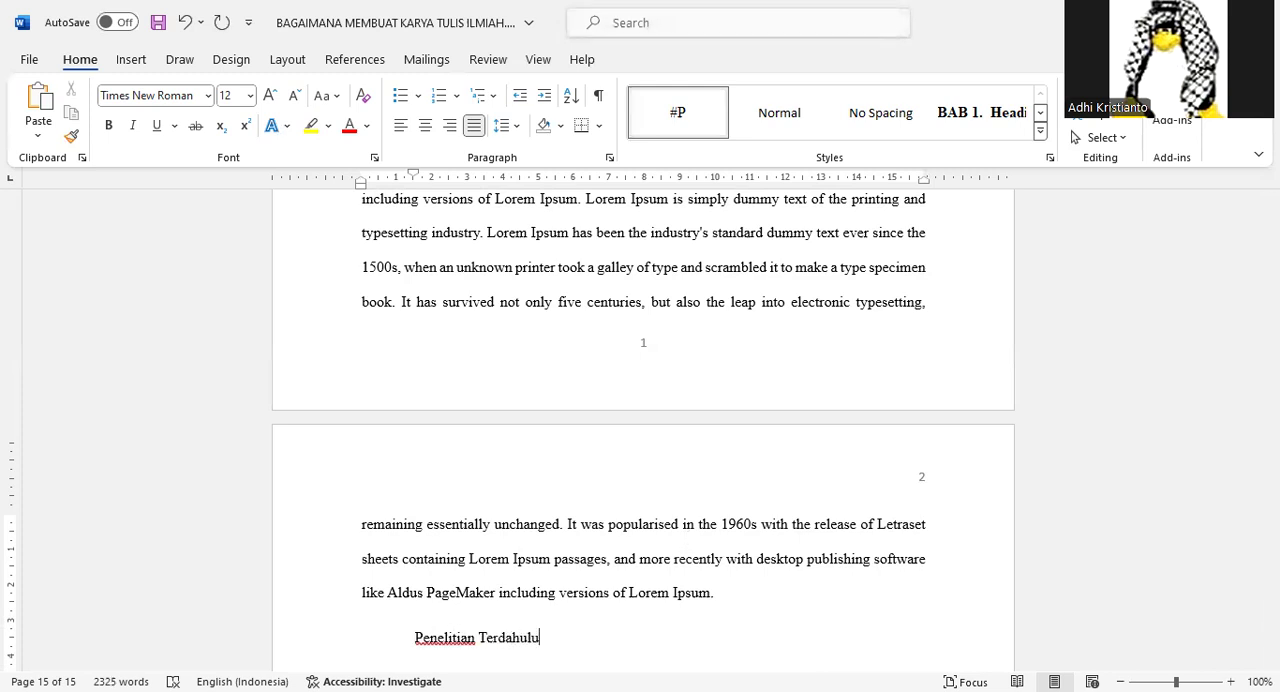
left_click(1041, 118)
left_click(657, 127)
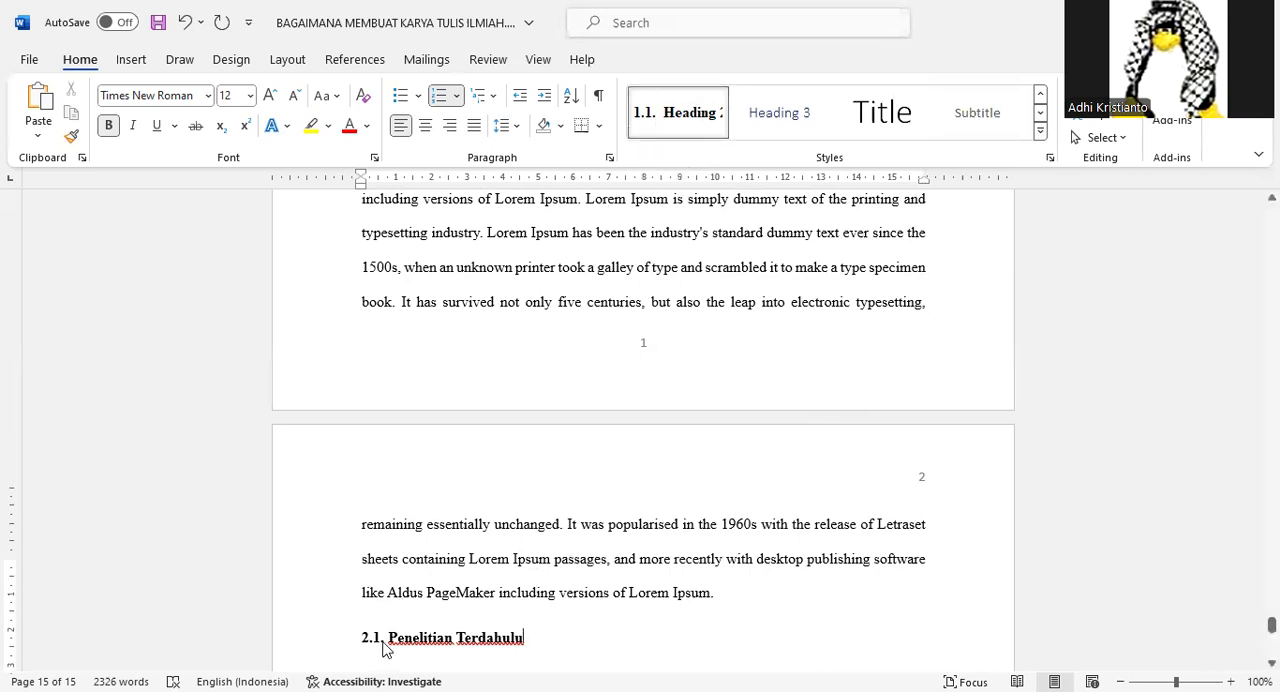
Add three #P-style paragraphs of the copied Lorem Ipsum text below the Penelitian Terdahulu subheading.
scroll(380, 645, "up", 6)
scroll(470, 590, "up", 3)
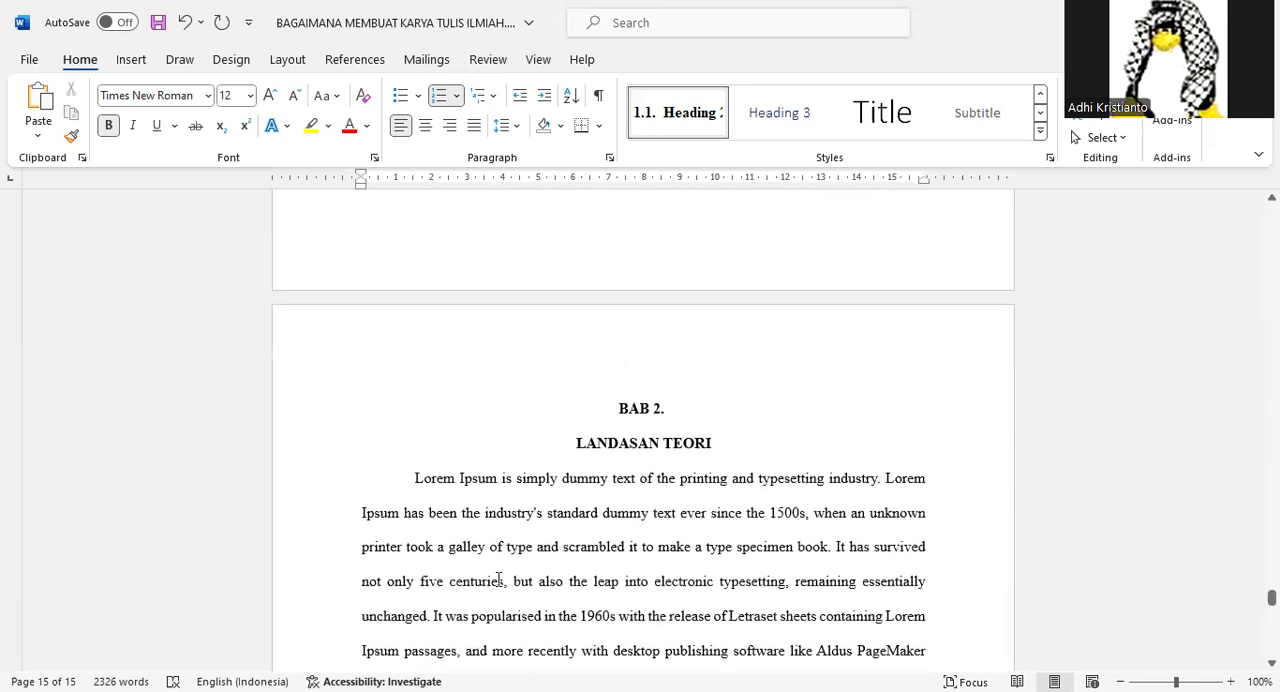
scroll(643, 420, "down", 1)
scroll(643, 422, "down", 10)
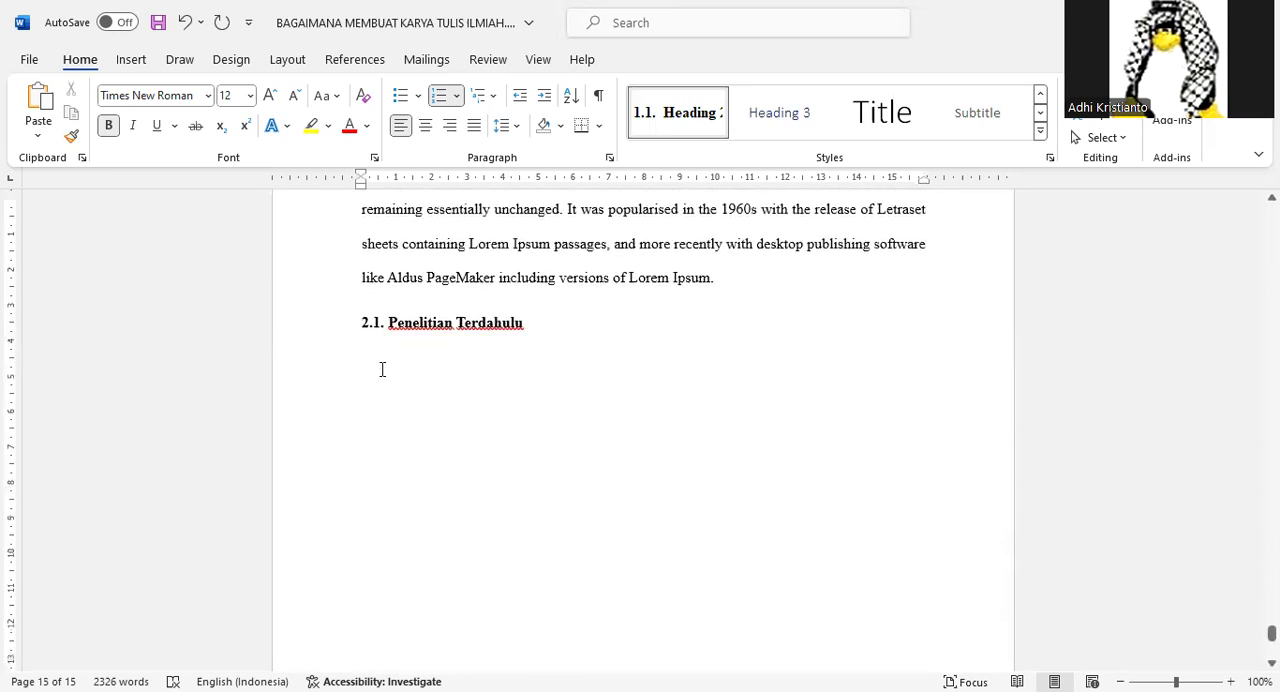
key("Return")
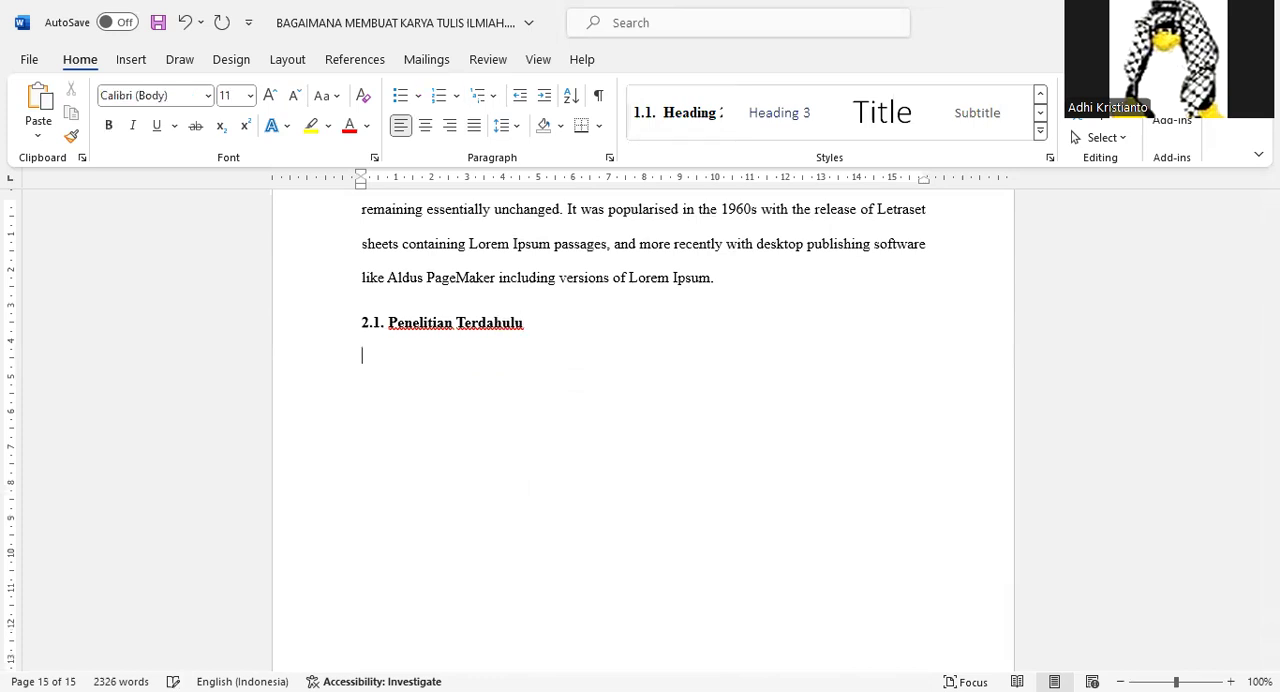
left_click(1040, 95)
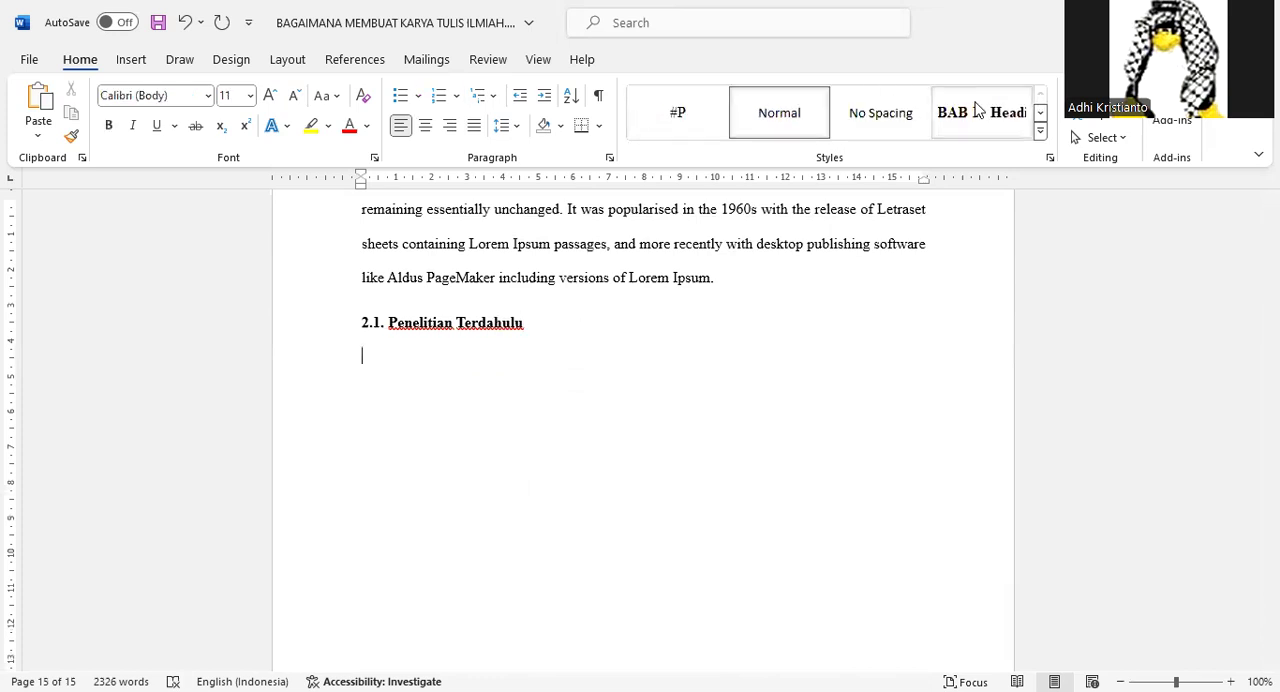
left_click(686, 126)
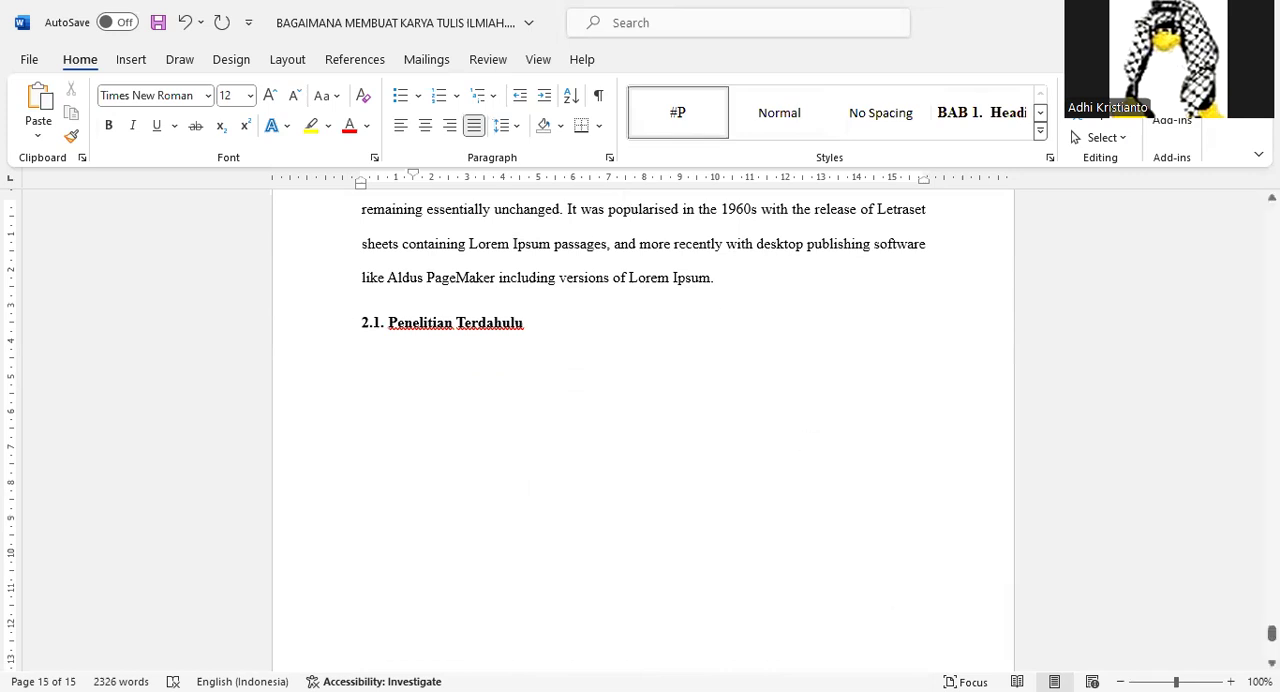
type("Lorem Ipsum is simply dummy text of the printing and typesetting industry. Lorem Ipsum has been the industry's standard dummy text ever since the 1500s, when an unknown printer took a galley of type and scrambled it to make a type specimen book. It has survived not only five centuries, but also the leap into electronic typesetting, remaining essentially unchanged. It was popularised in the 1960s with the release of Letraset sheets containing Lorem Ipsum passages, and more recently with desktop publishing software like Aldus PageMaker including versions of Lorem Ipsum.")
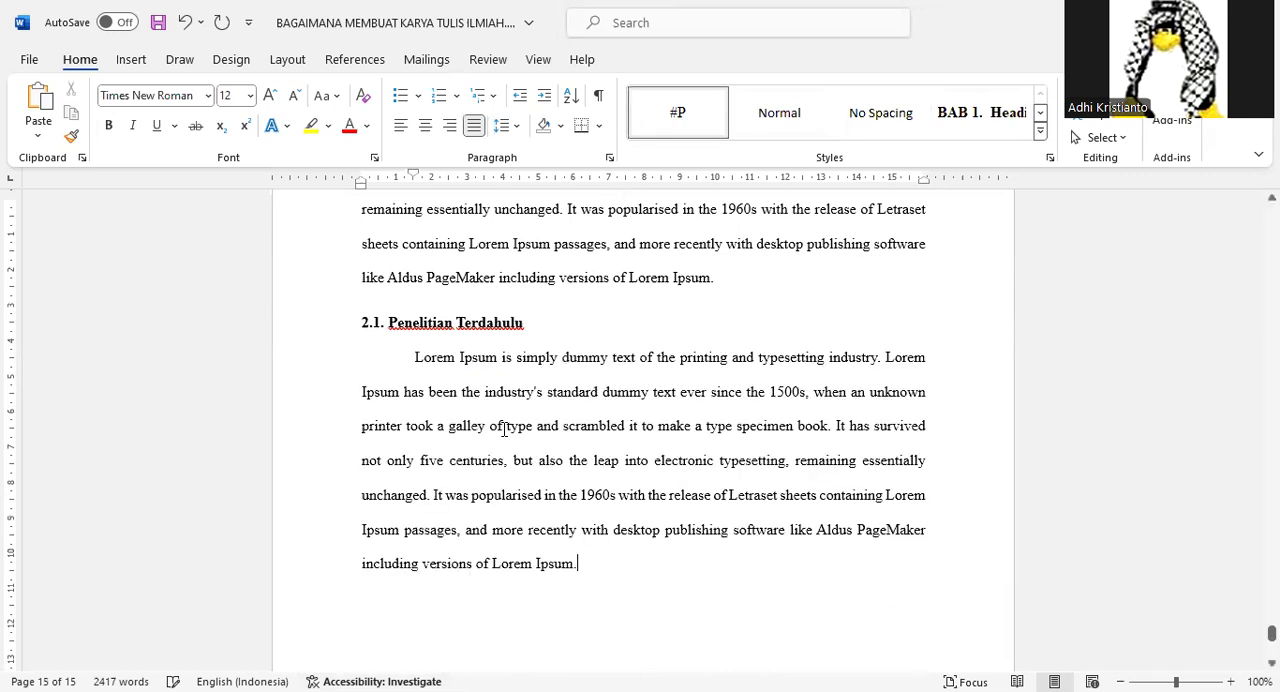
key("Return")
type("Lorem Ipsum is simply dummy text of the printing and typesetting industry. Lorem Ipsum has been the industry's standard dummy text ever since the 1500s, when an unknown printer took a galley of type and scrambled it to make a type specimen book. It has survived not only five centuries, but also the leap into electronic typesetting, remaining essentially unchanged. It was popularised in the 1960s with the release of Letraset sheets containing Lorem Ipsum passages, and more recently with desktop publishing software like Aldus PageMaker including versions of Lorem Ipsum.")
key("Return")
type("Lorem Ipsum is simply dummy text of the printing and typesetting industry. Lorem Ipsum has been the industry's standard dummy text ever since the 1500s, when an unknown printer took a galley of type and scrambled it to make a type specimen book. It has survived not only five centuries, but also the leap into electronic typesetting, remaining essentially unchanged. It was popularised in the 1960s with the release of Letraset sheets containing Lorem Ipsum passages, and more recently with desktop publishing software like Aldus PageMaker including versions of Lorem Ipsum.")
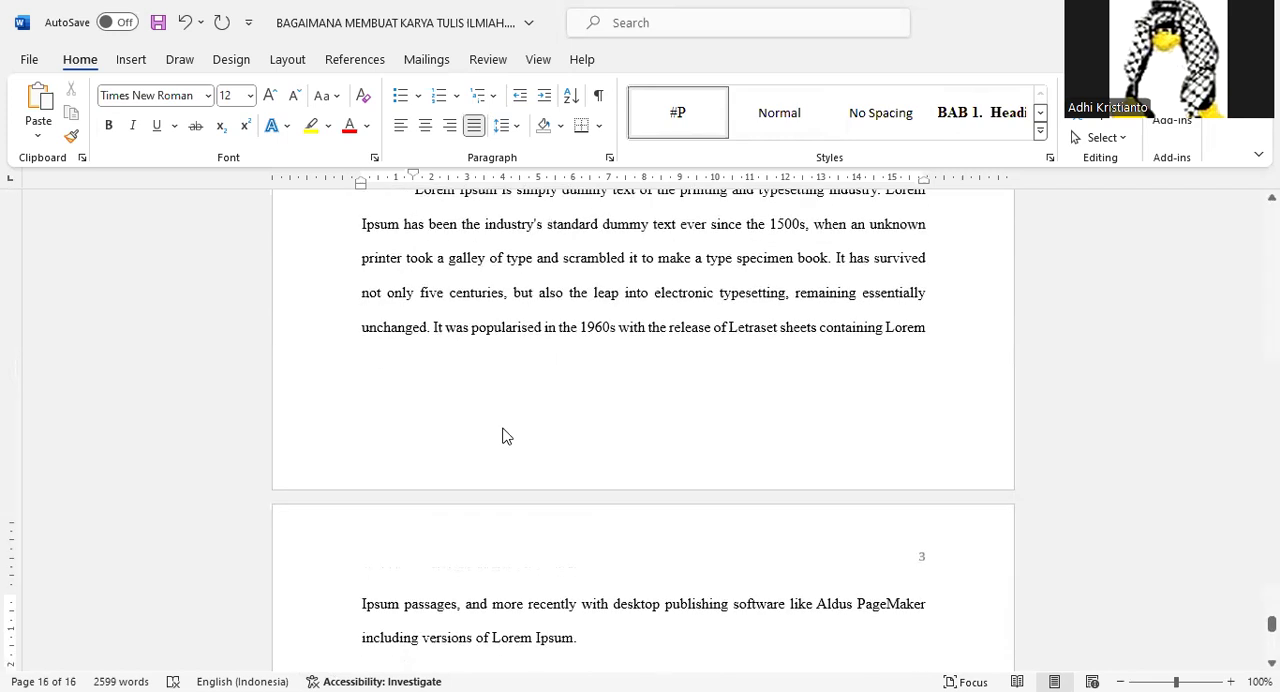
Add the subheading "Kerangka Pemikiran" below the Penelitian Terdahulu text and apply the Heading 2 style.
key("Return")
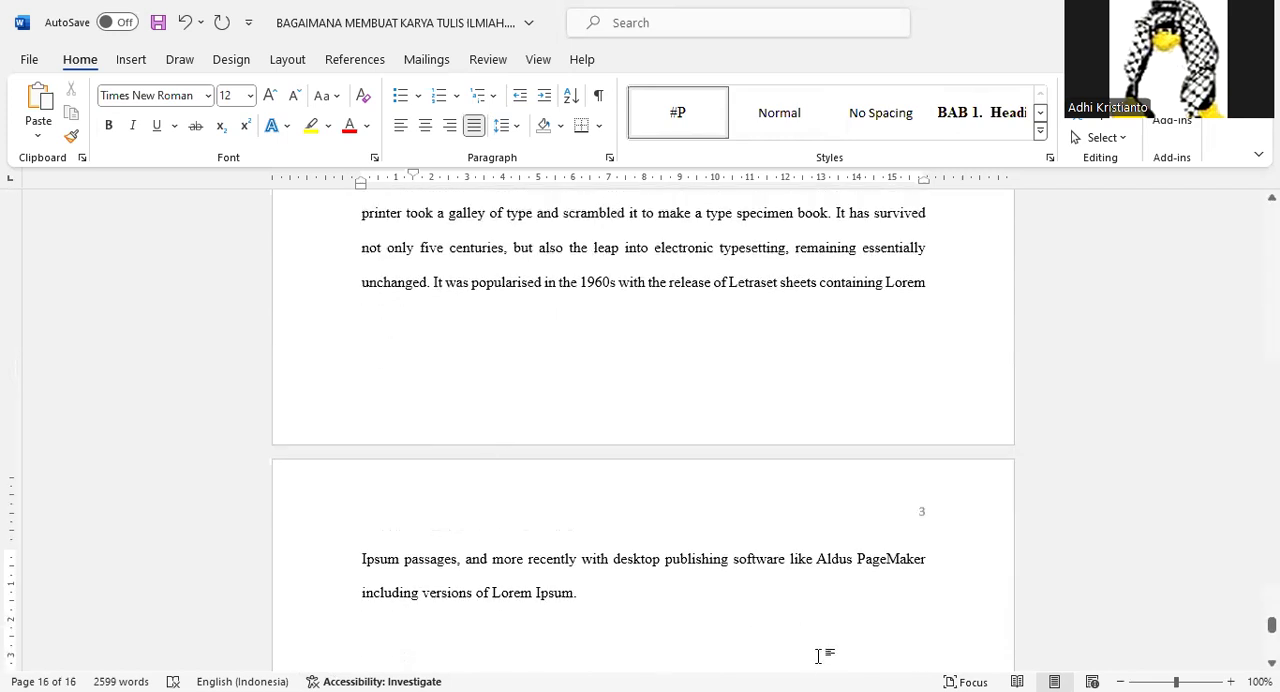
key("alt+Tab")
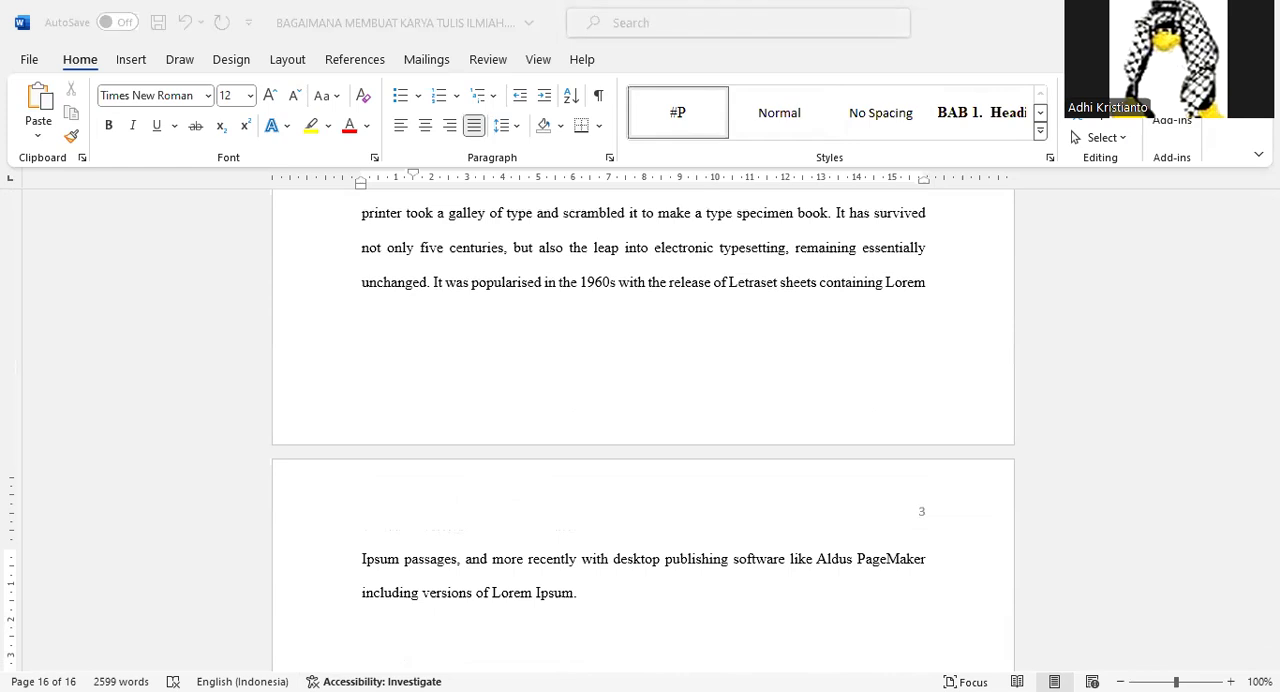
key("alt+Tab")
type("Kerangka Pe")
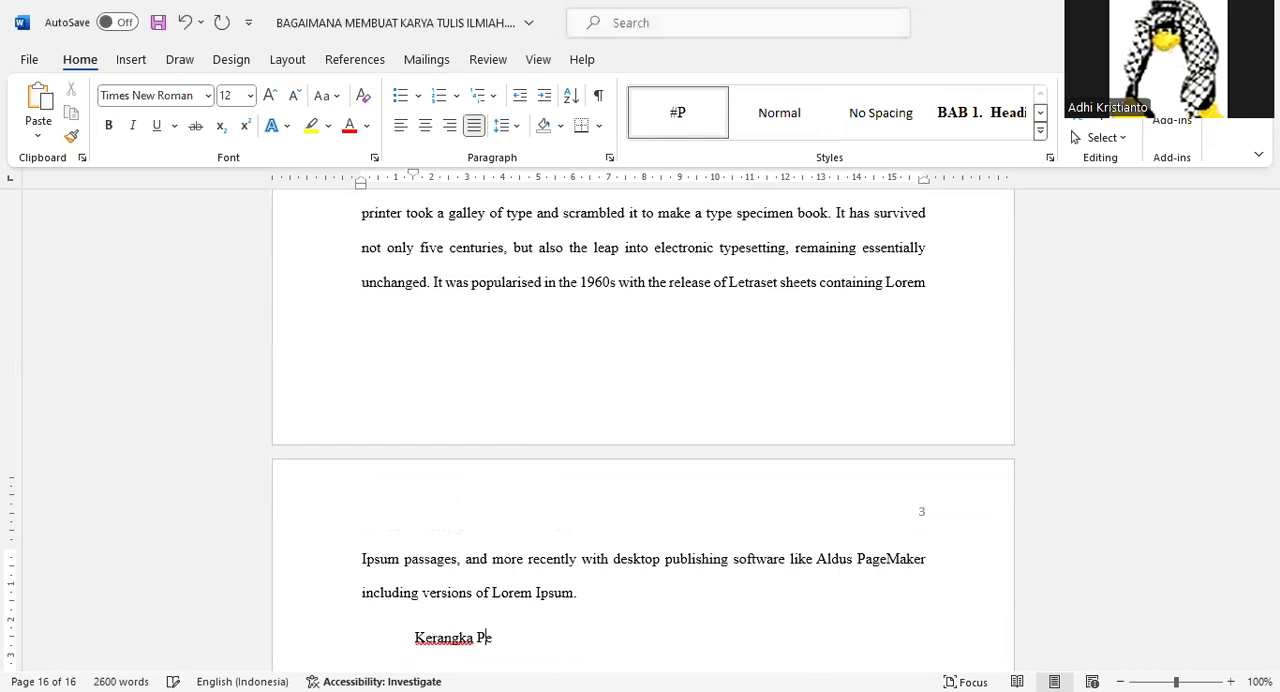
type("mikiran")
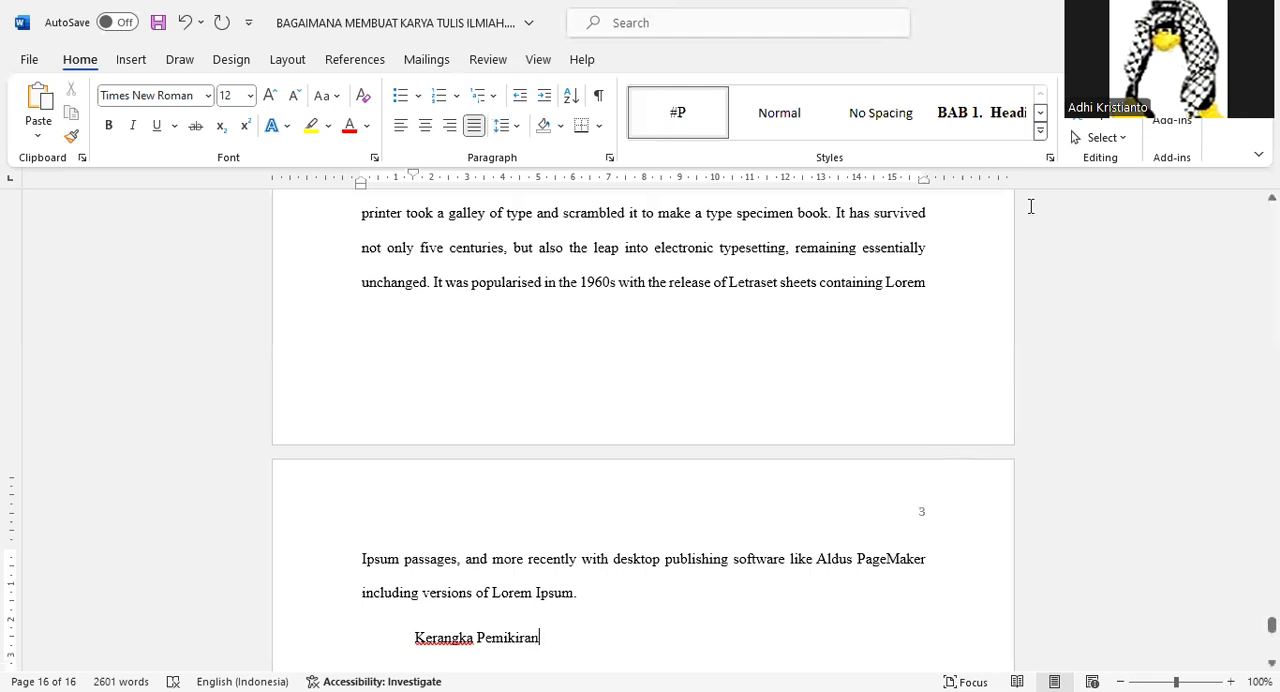
left_click(1040, 112)
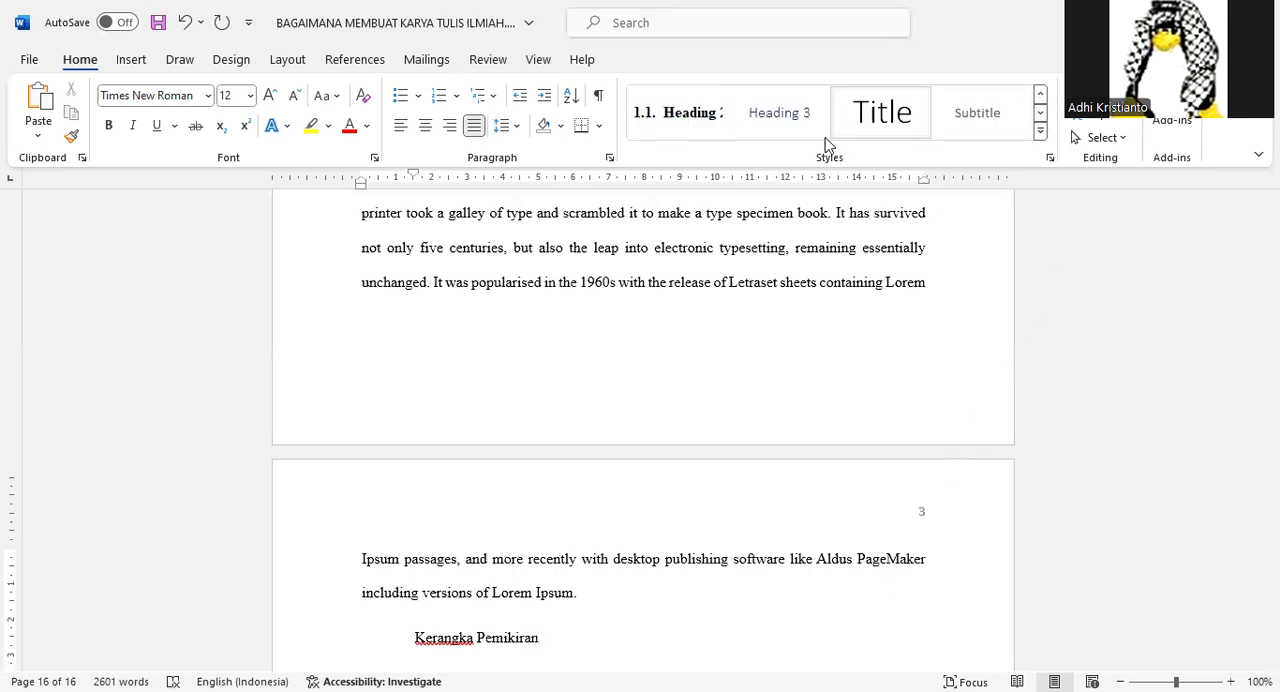
left_click(678, 120)
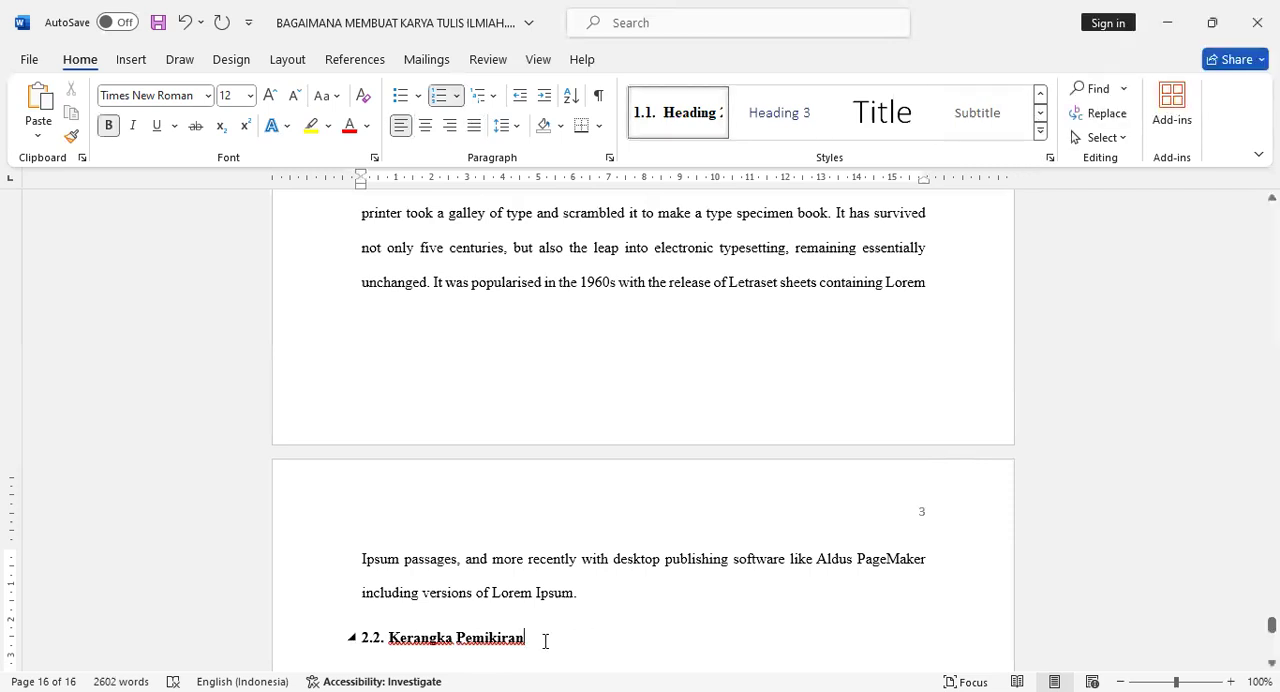
Add three #P-style paragraphs below Kerangka Pemikiran, pasting the copied Lorem Ipsum text once in the first and twice in each of the others.
key("Return")
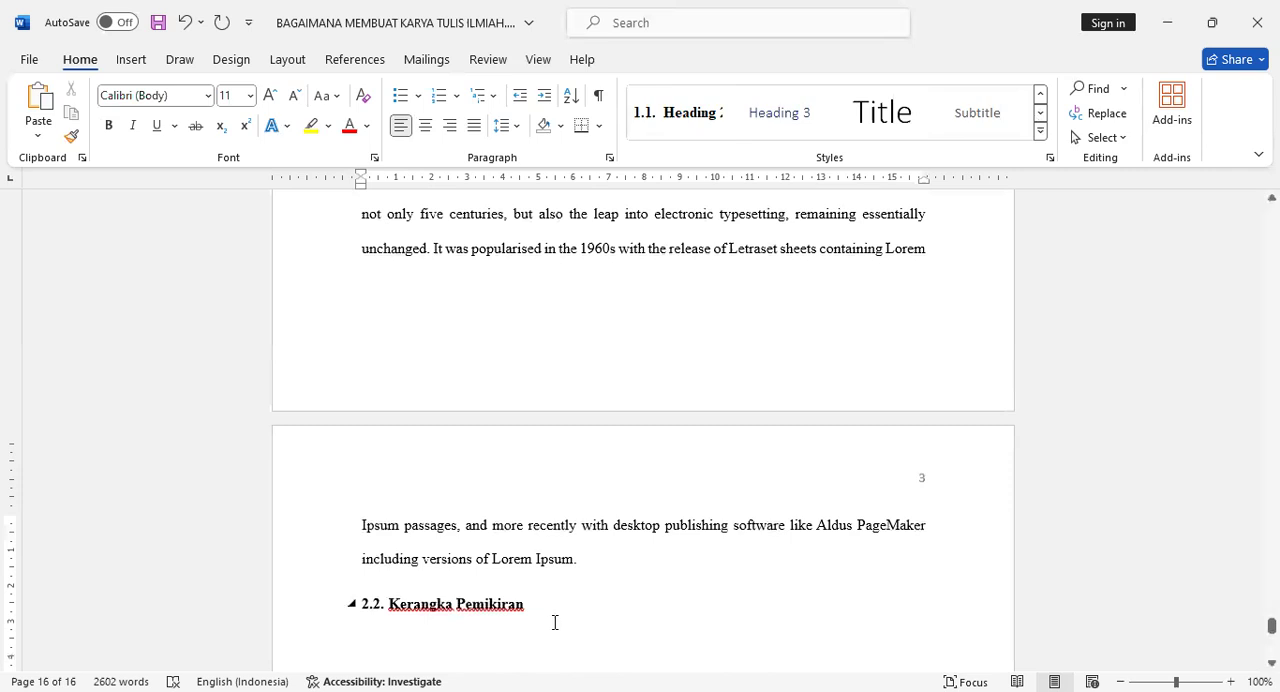
left_click(1040, 94)
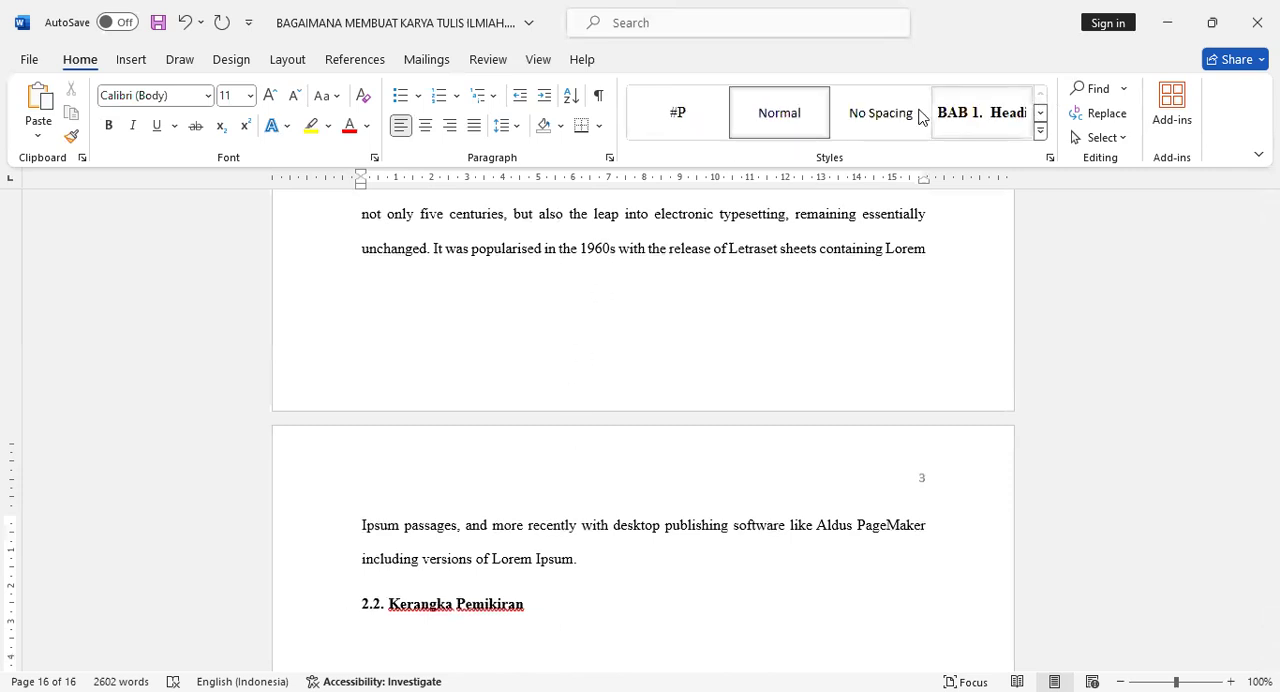
left_click(697, 122)
type("Lorem Ipsum is simply dummy text of the printing and typesetting industry. Lorem Ipsum has been the industry's standard dummy text ever since the 1500s, when an unknown printer took a galley of type and scrambled it to make a type specimen book. It has survived not only five centuries, but also the leap into electronic typesetting, remaining essentially unchanged. It was popularised in the 1960s with the release of Letraset sheets containing Lorem Ipsum passages, and more recently with desktop publishing software like Aldus PageMaker including versions of Lorem Ipsum.")
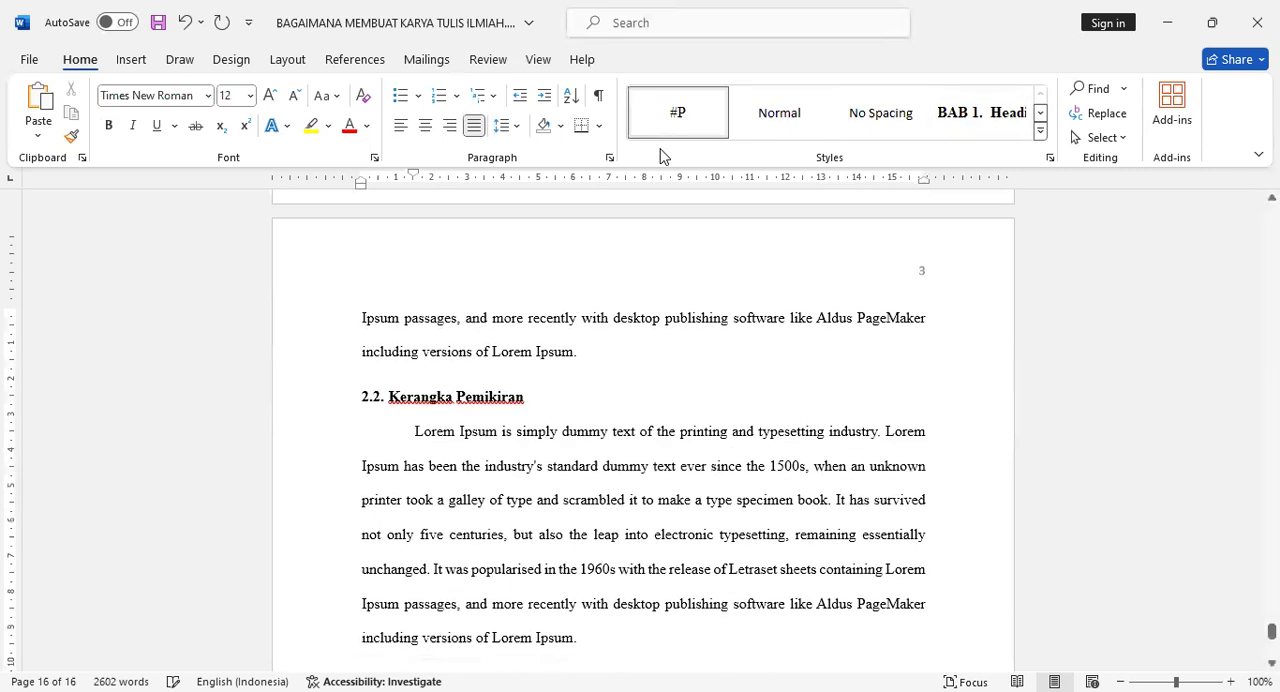
key("ctrl+v")
key("ctrl+v")
key("ctrl+v")
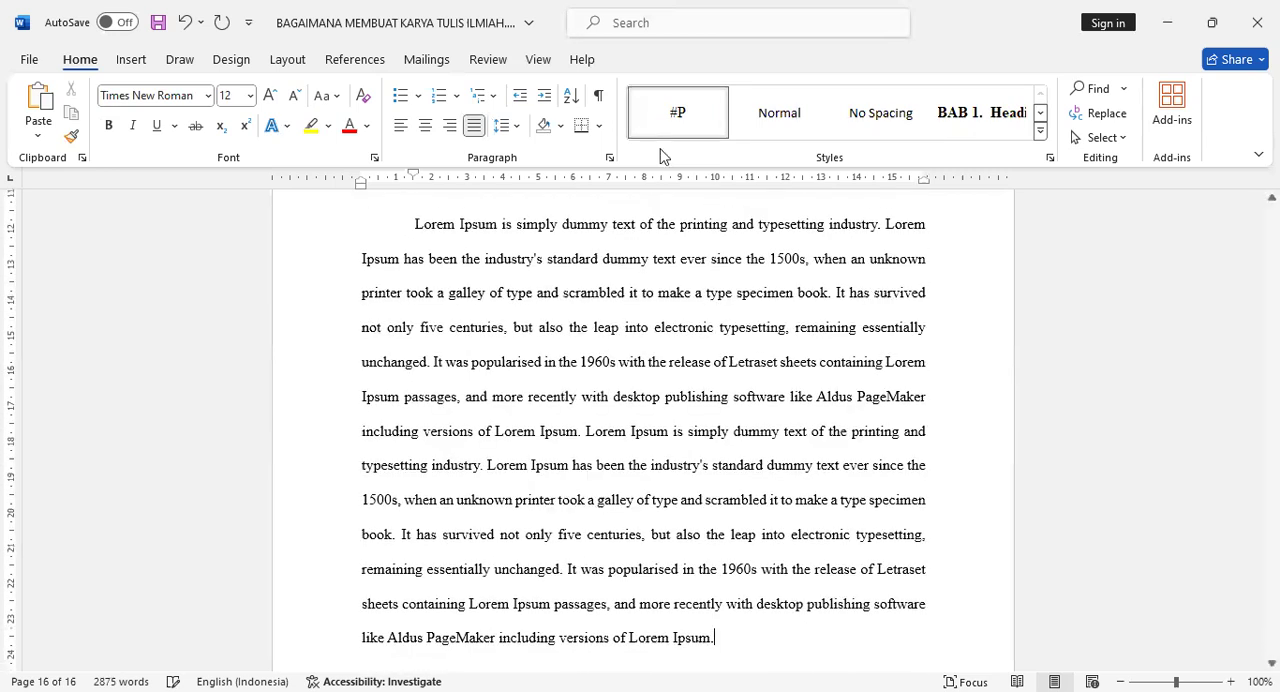
type("Lorem Ipsum is simply dummy text of the printing and typesetting industry. Lorem Ipsum has been the industry's standard dummy text ever since the 1500s, when an unknown printer took a galley of type and scrambled it to make a type specimen book. It has survived not only five centuries, but also the leap into electronic typesetting, remaining essentially unchanged. It was popularised in the 1960s with the release of Letraset sheets containing Lorem Ipsum passages, and more recently with desktop publishing software like Aldus PageMaker including versions of Lorem Ipsum.")
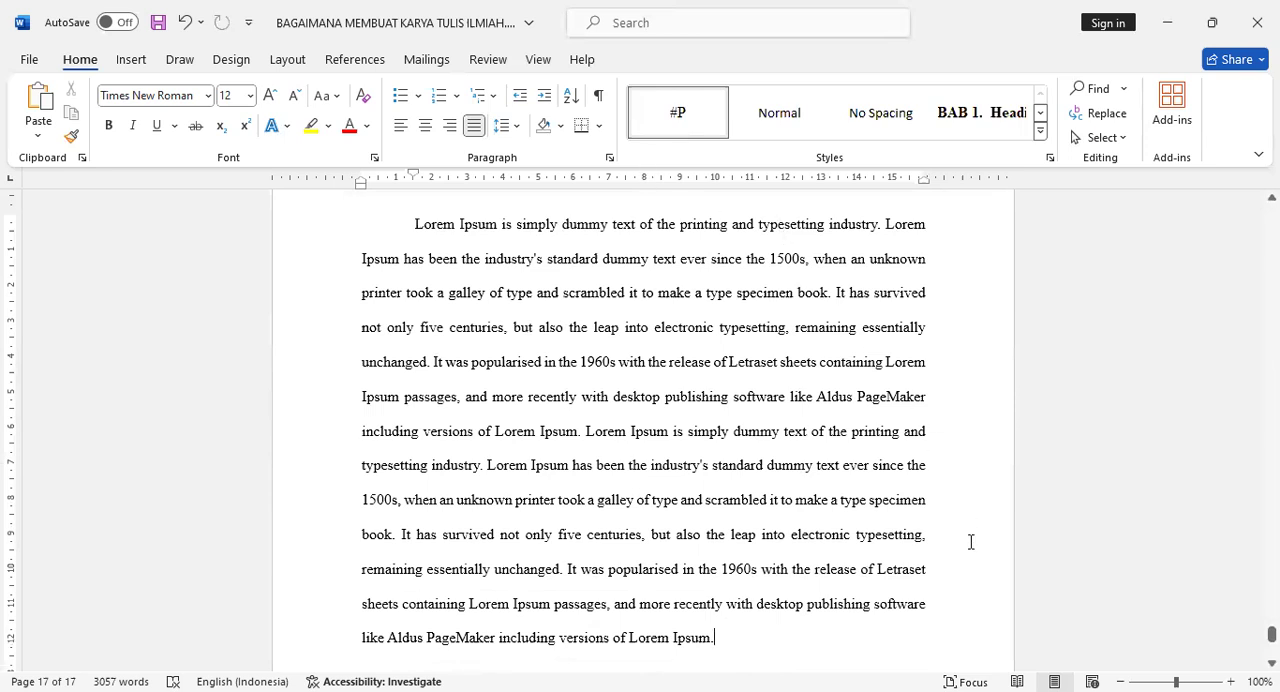
Compare the page number on the last page of chapter 1 with the numbering on the first pages of chapter 2.
scroll(972, 540, "down", 1)
scroll(954, 530, "up", 9)
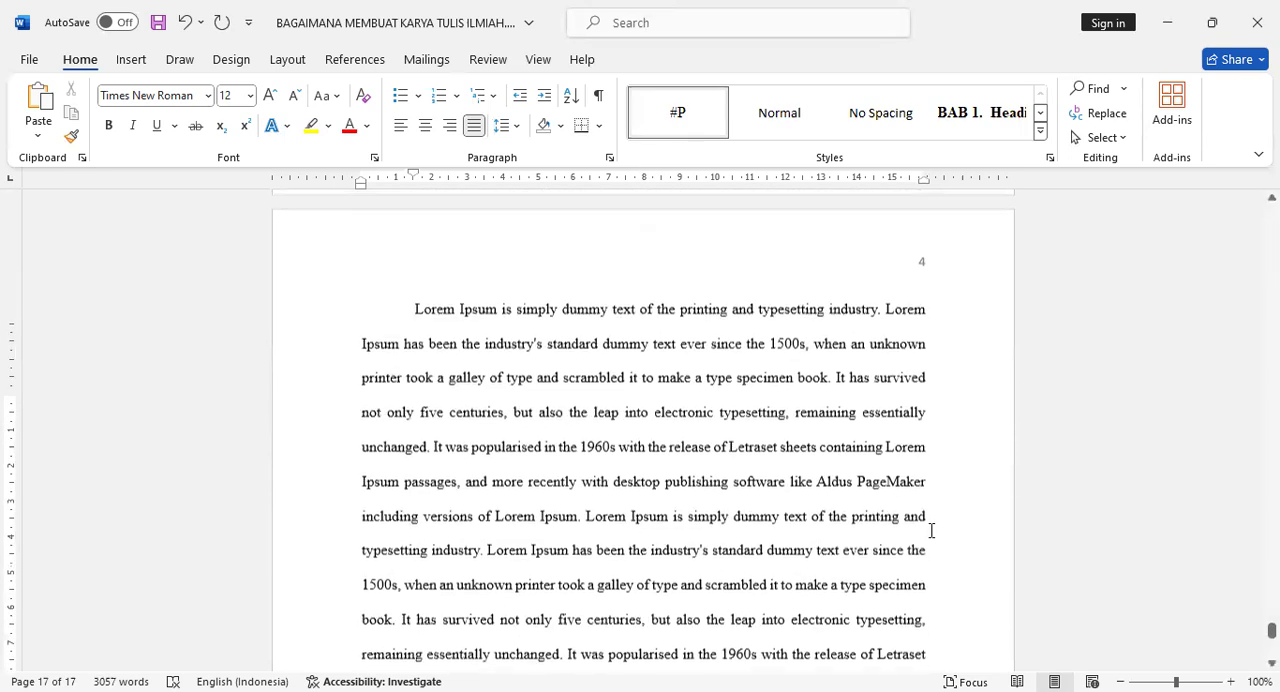
scroll(938, 532, "up", 15)
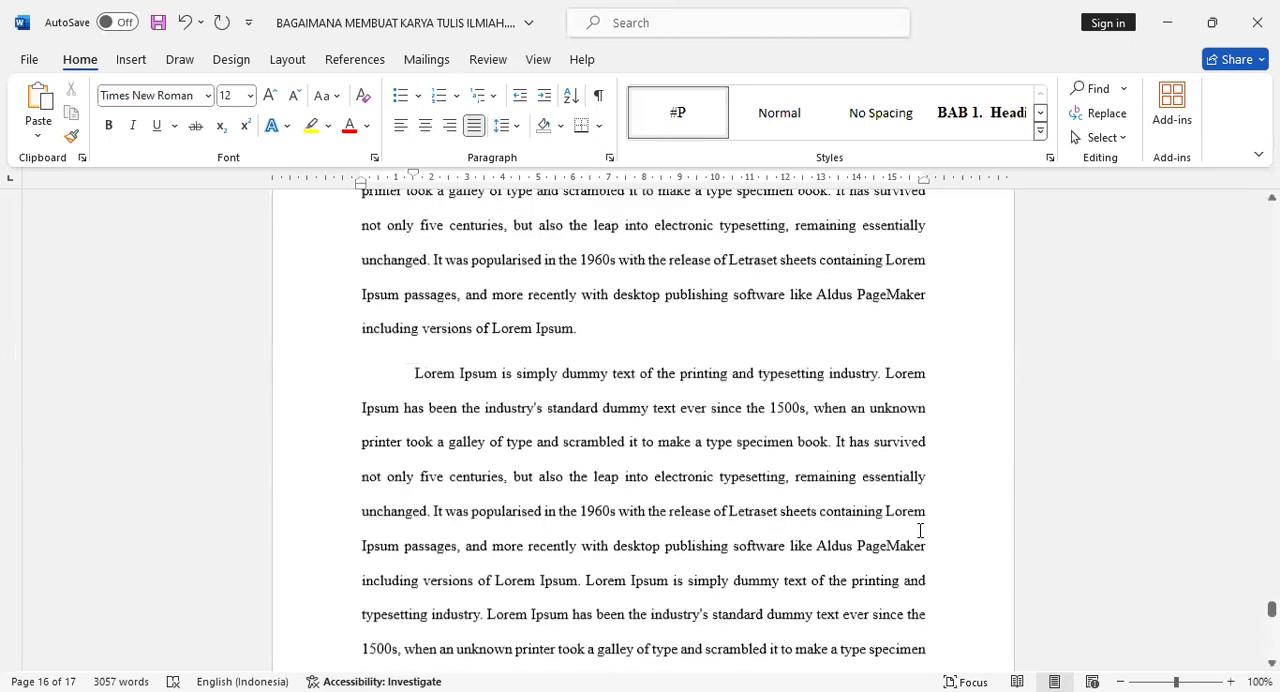
scroll(920, 530, "up", 12)
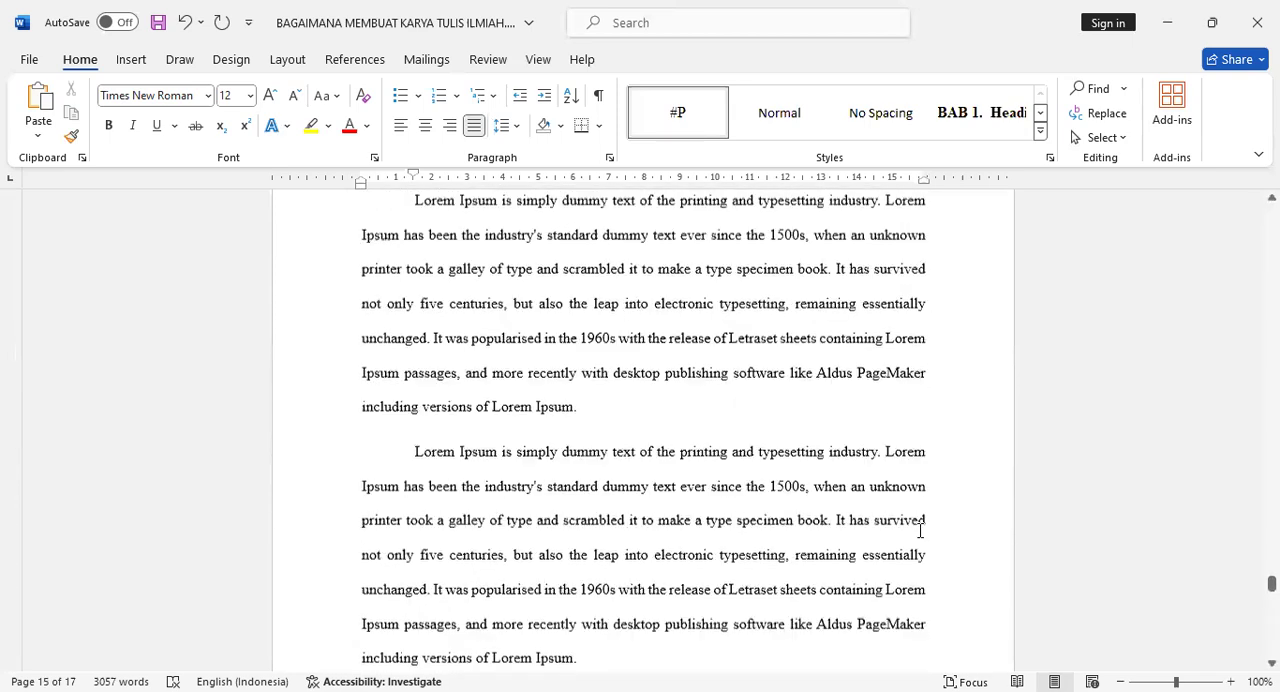
scroll(920, 530, "up", 5)
scroll(918, 530, "up", 15)
scroll(918, 530, "up", 6)
scroll(905, 530, "up", 1)
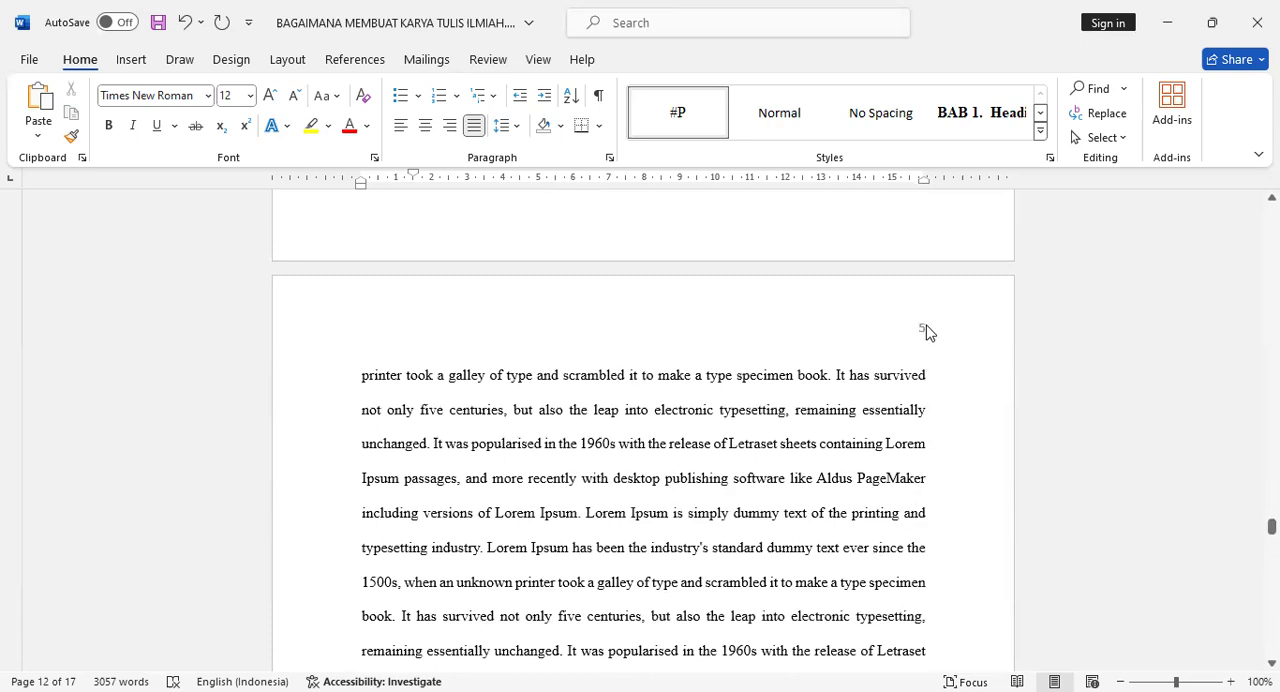
scroll(925, 334, "down", 5)
scroll(926, 336, "up", 10)
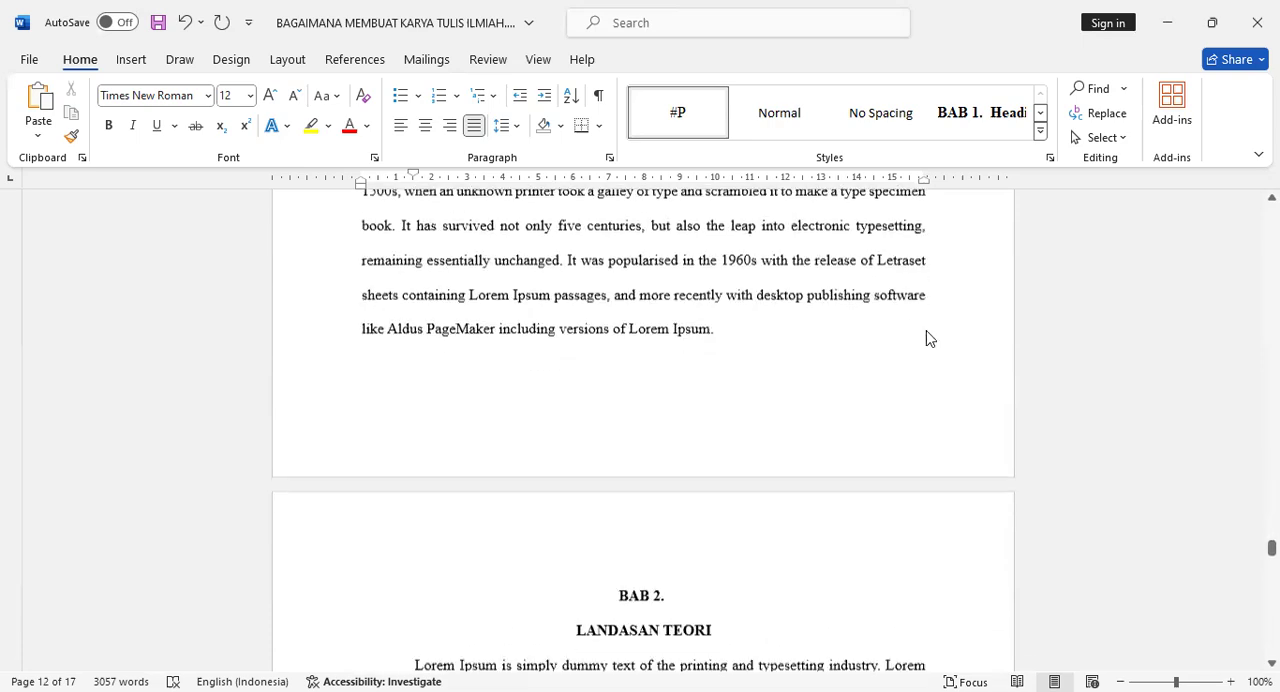
scroll(630, 487, "down", 6)
scroll(630, 487, "down", 3)
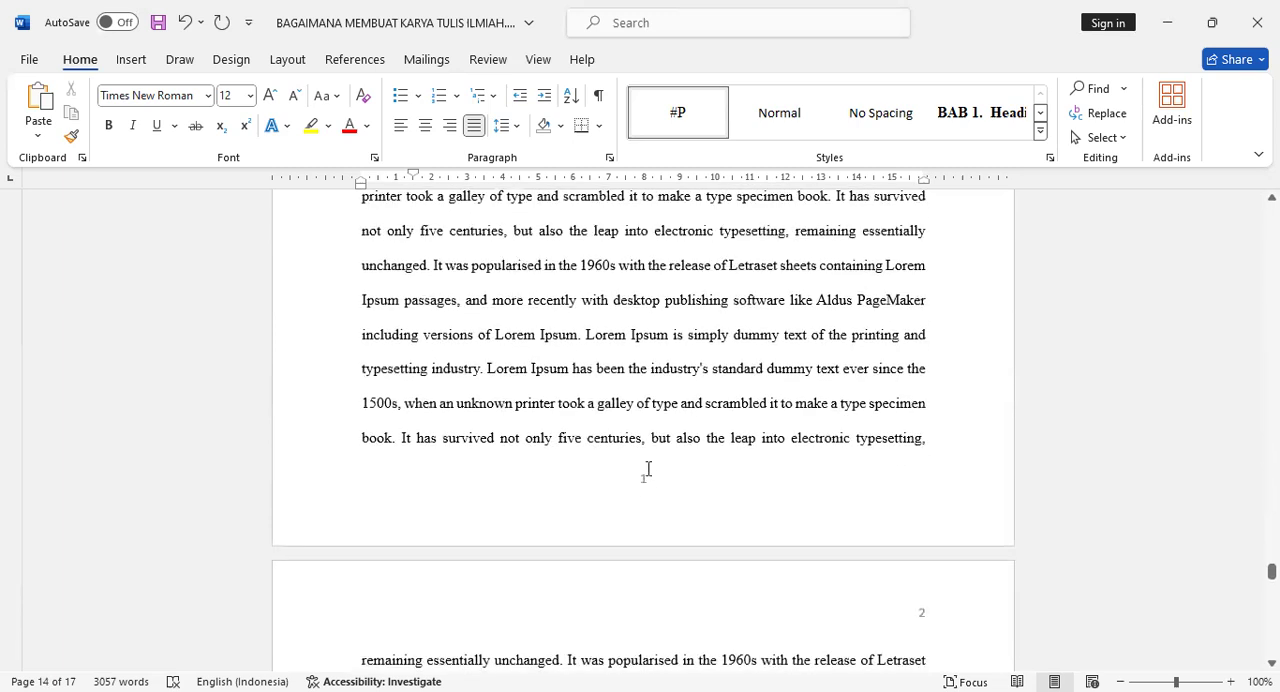
Set the page numbering of the LANDASAN TEORI section to start at 6, check the surrounding pages and leave footer editing.
double_click(645, 487)
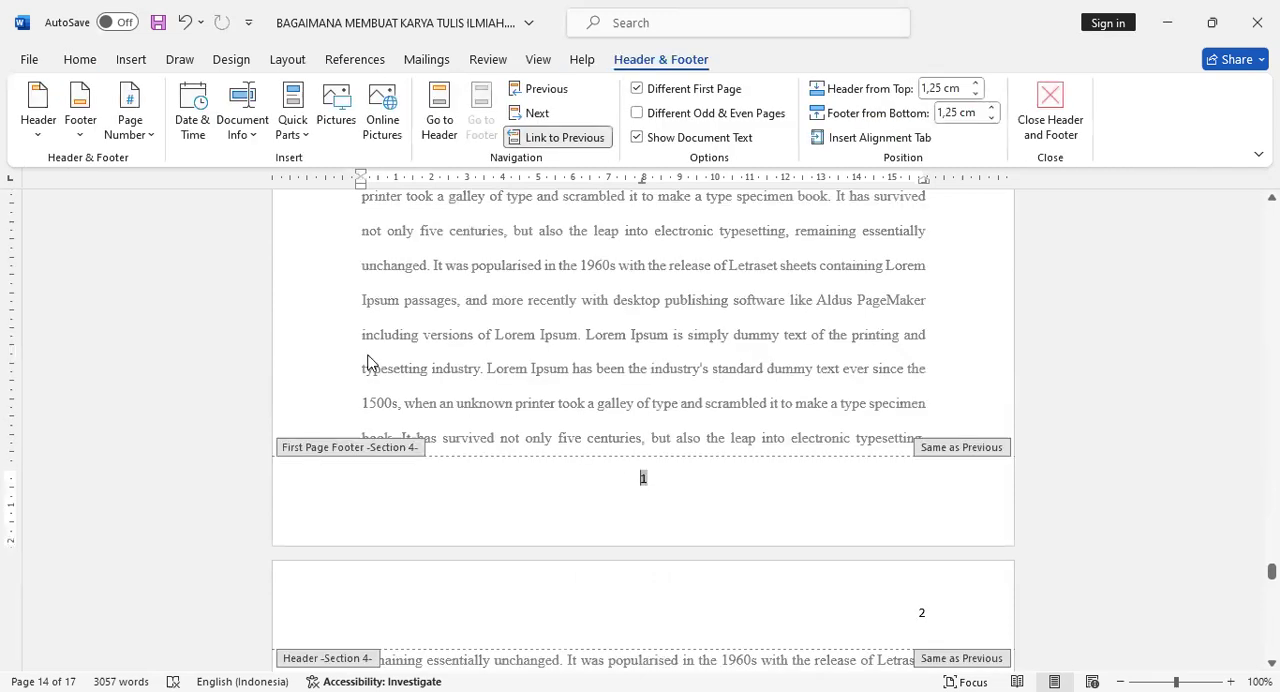
left_click(150, 130)
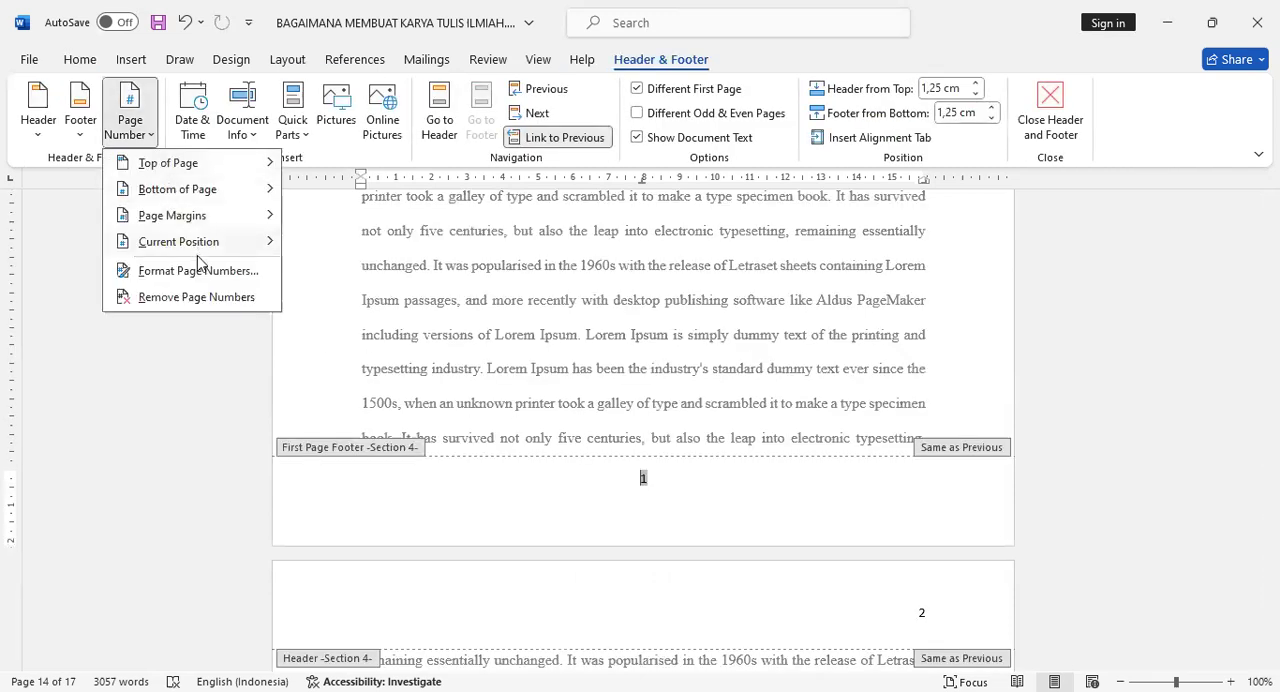
left_click(203, 280)
left_click(582, 410)
type("6")
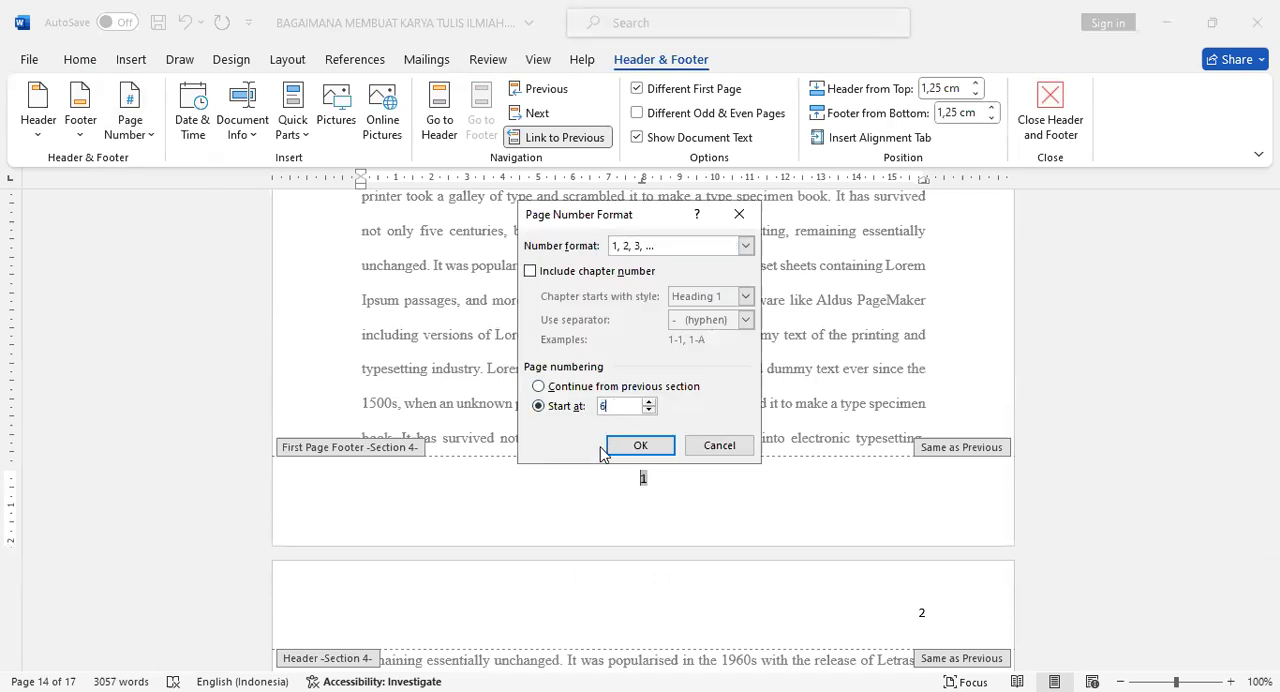
left_click(633, 447)
scroll(858, 535, "up", 10)
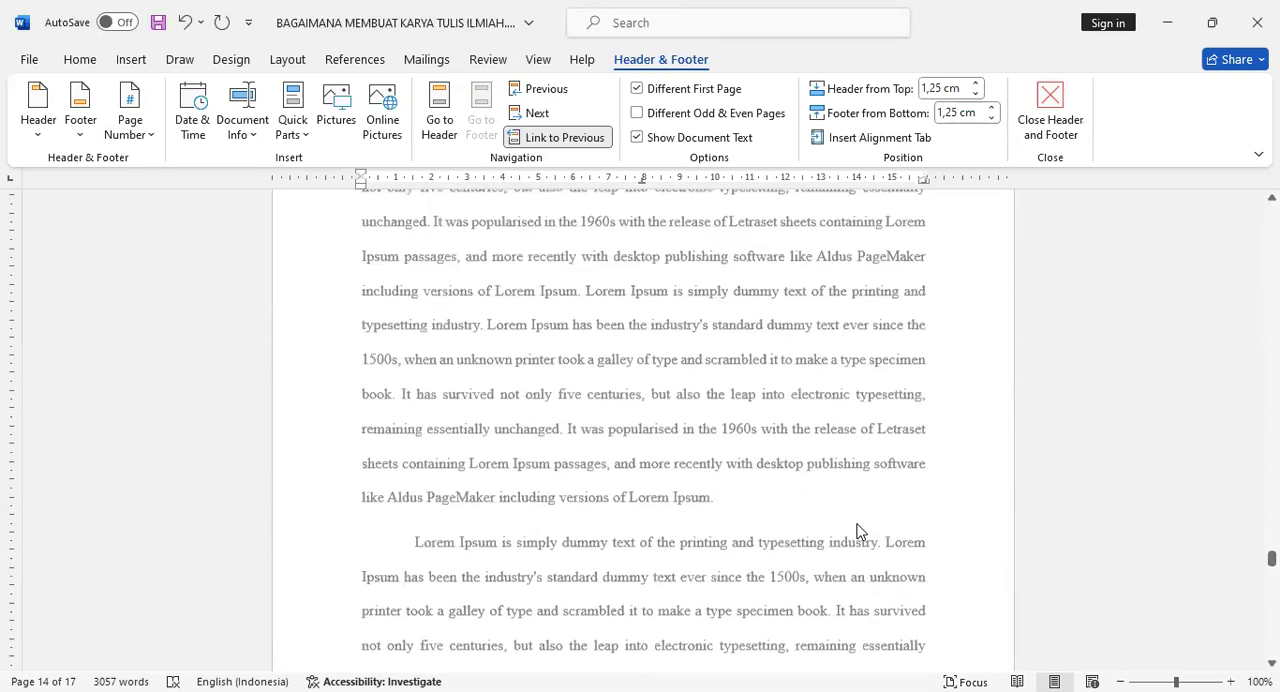
scroll(858, 530, "up", 10)
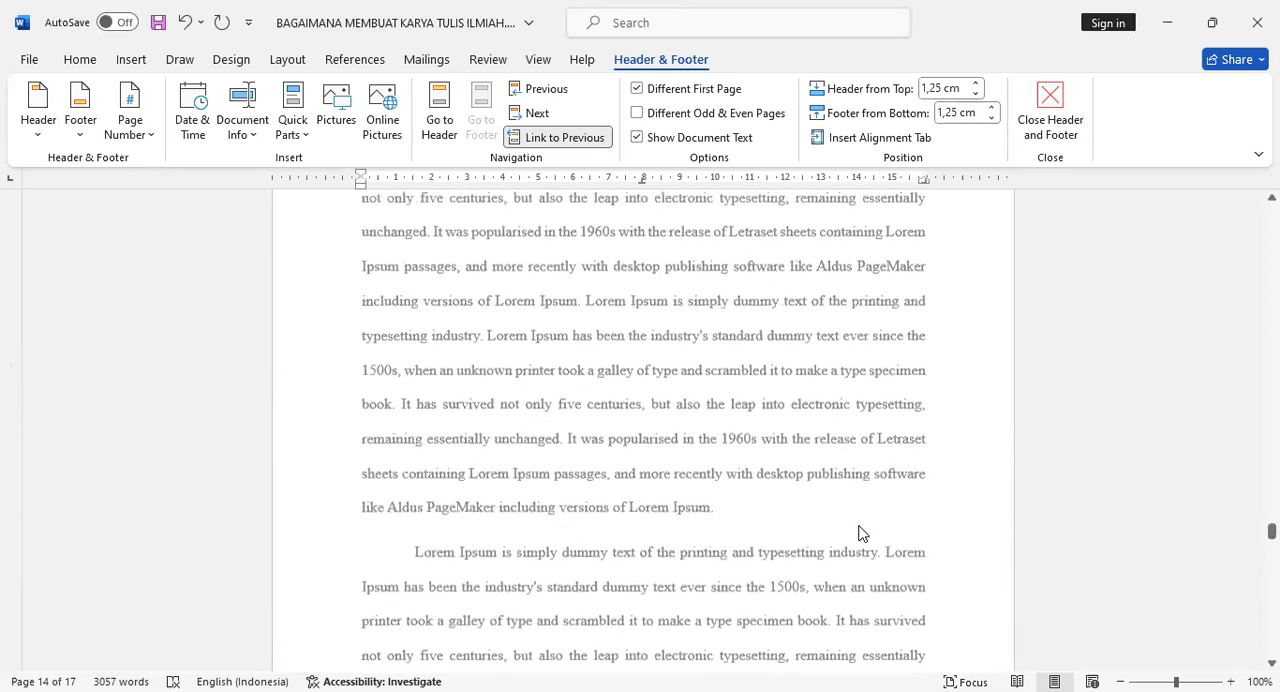
scroll(926, 366, "down", 10)
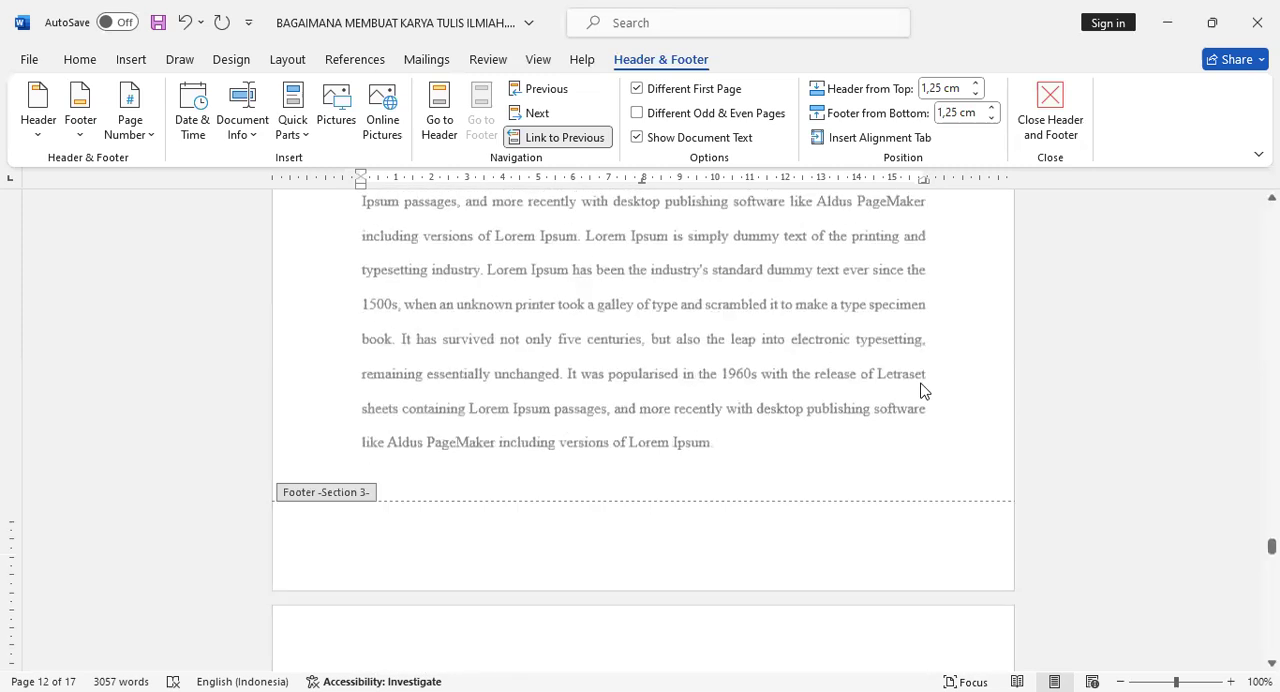
scroll(884, 441, "down", 10)
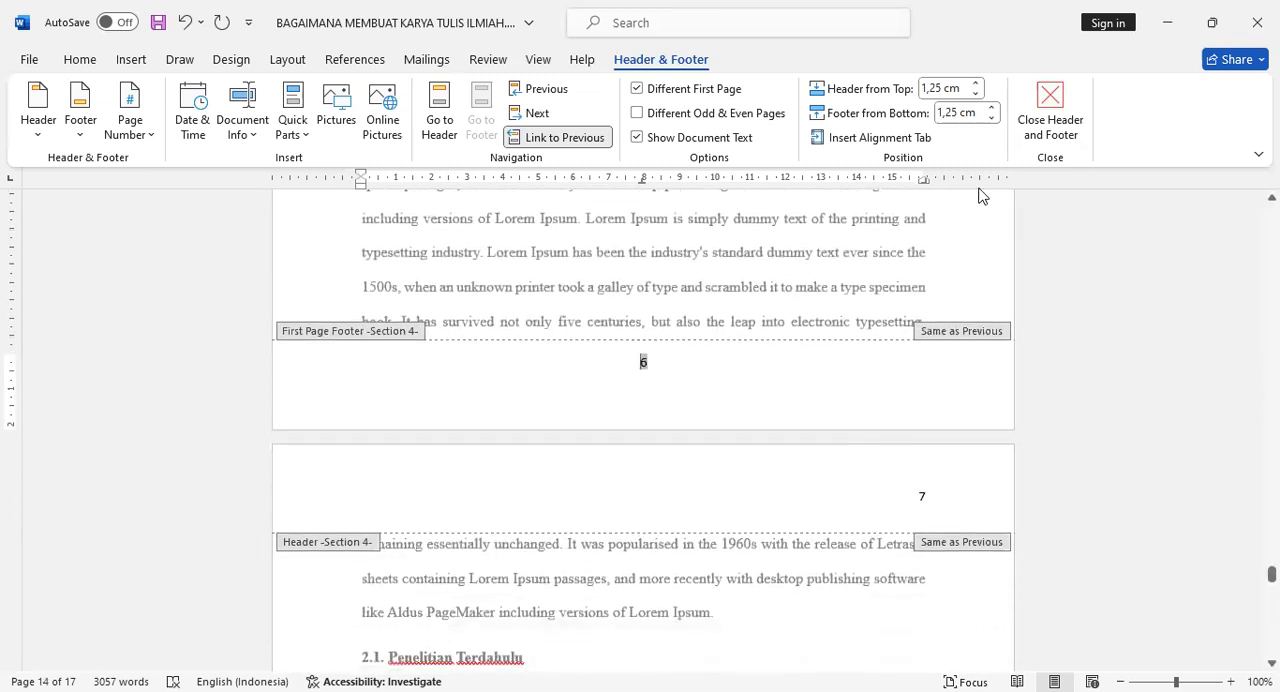
left_click(1046, 118)
Insert a Next Page section break after the last paragraph of chapter 2 and enter the title METODE PENELITIAN on the new page.
scroll(814, 426, "down", 8)
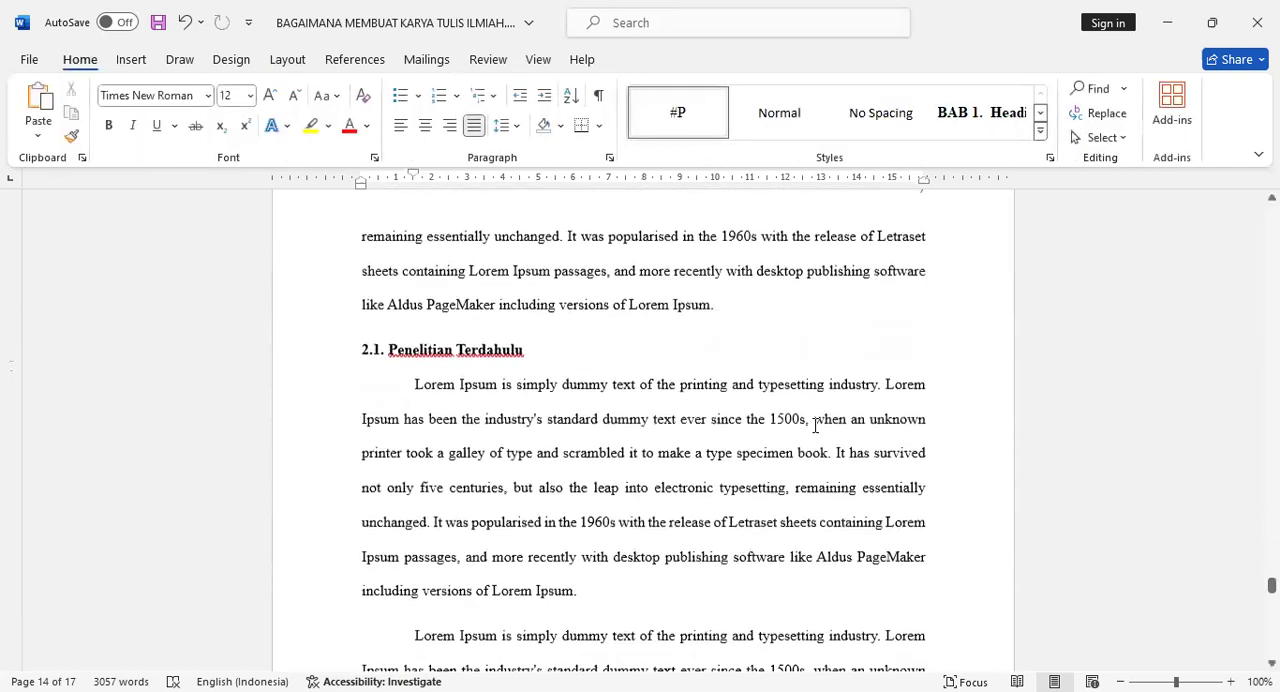
scroll(815, 426, "down", 10)
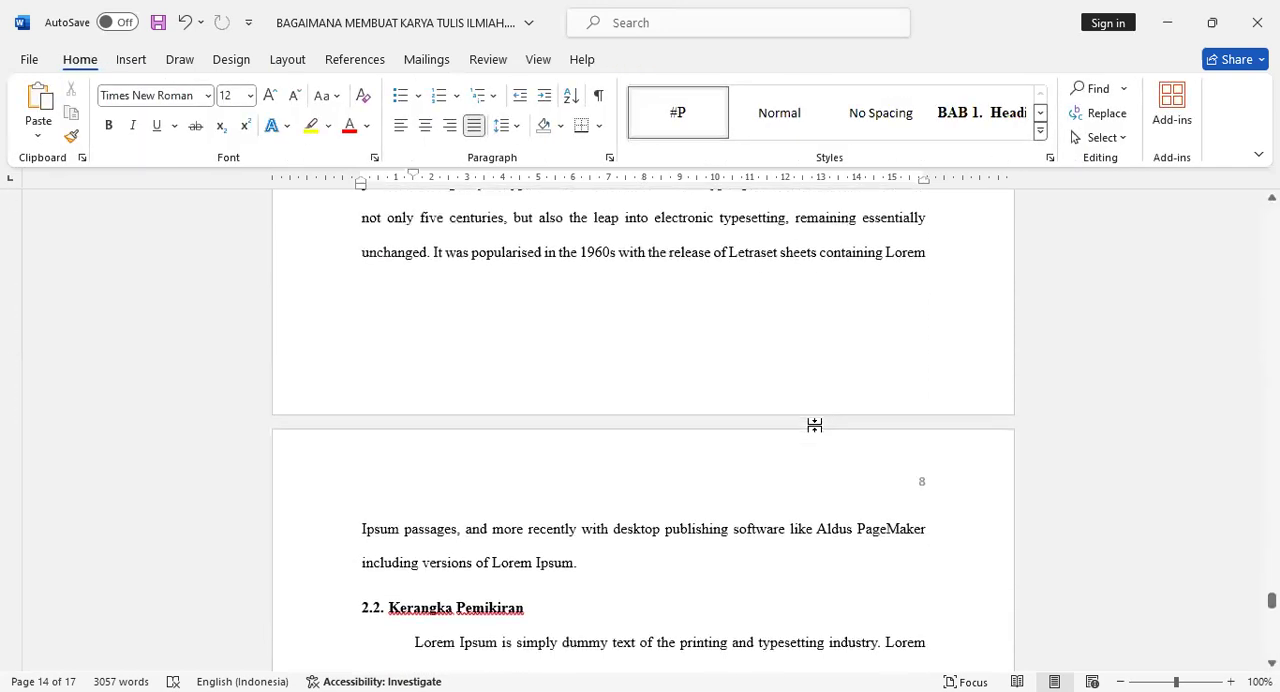
scroll(858, 422, "down", 10)
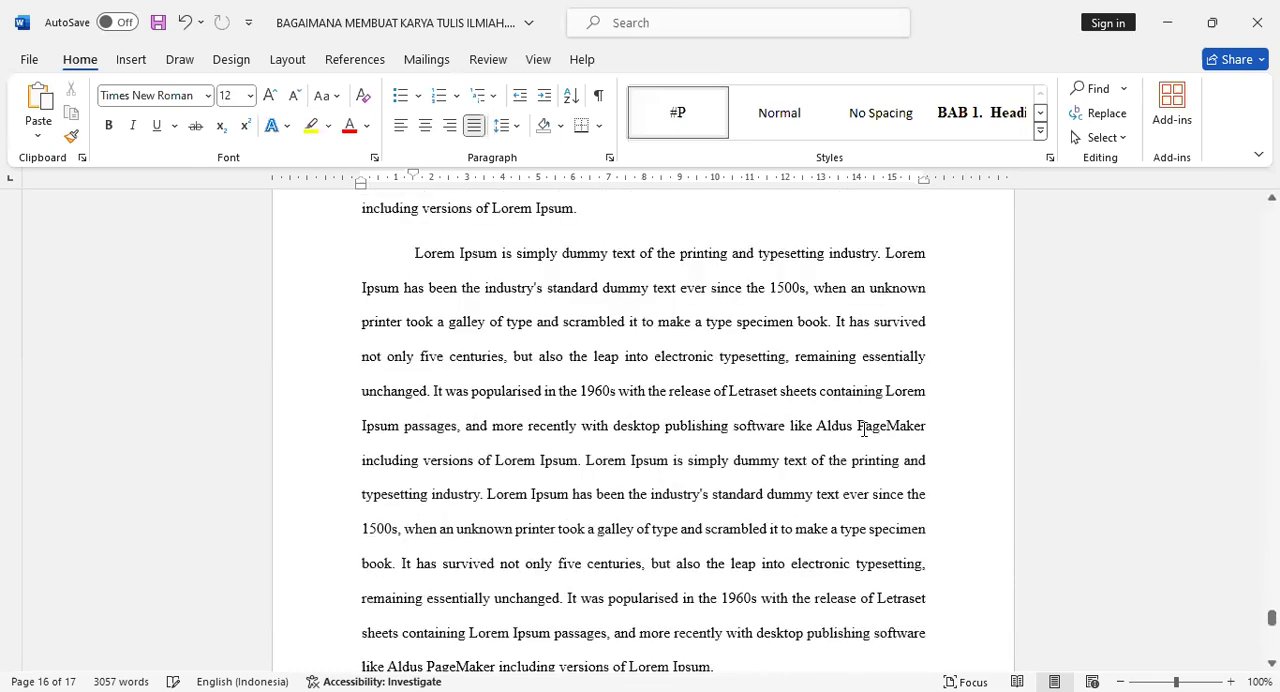
scroll(853, 416, "down", 10)
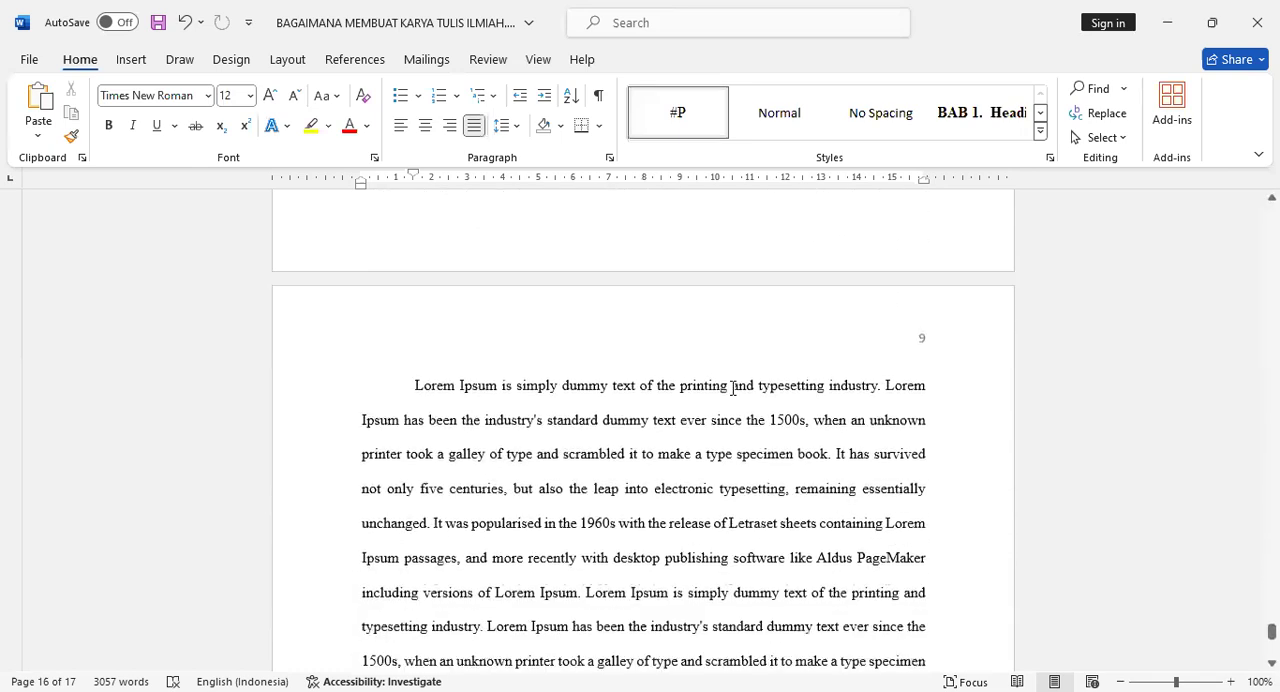
scroll(749, 378, "down", 5)
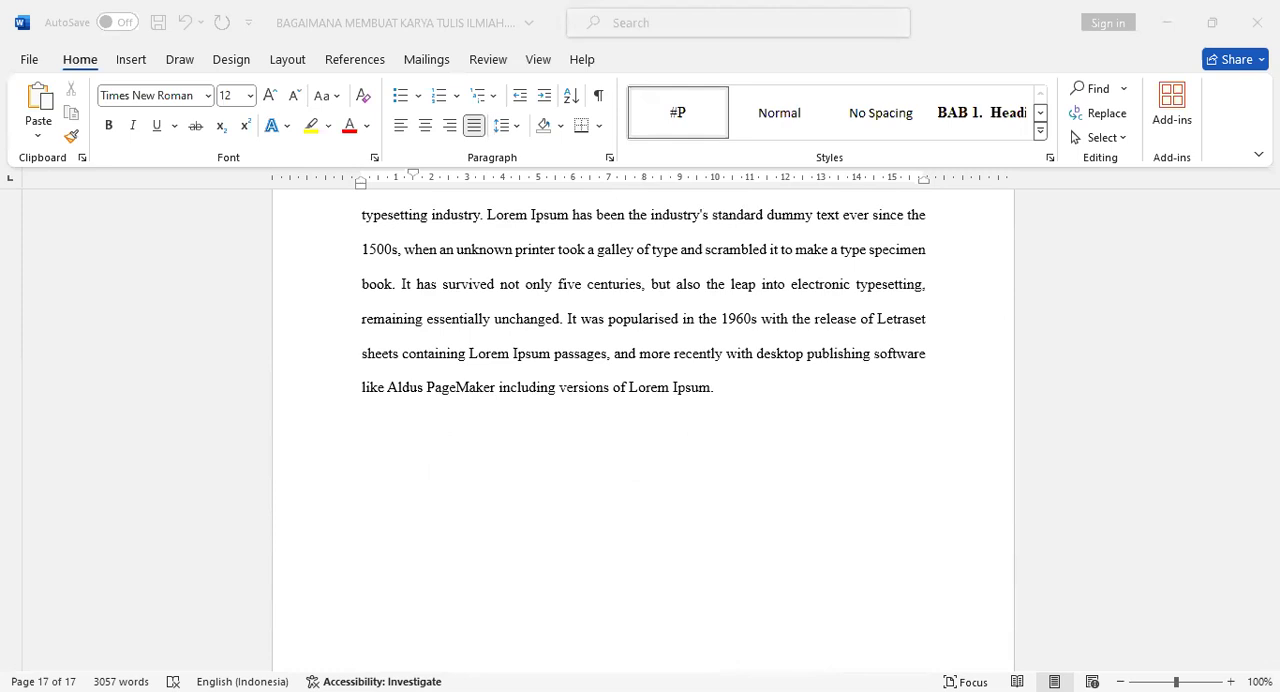
left_click(603, 425)
scroll(602, 425, "down", 2)
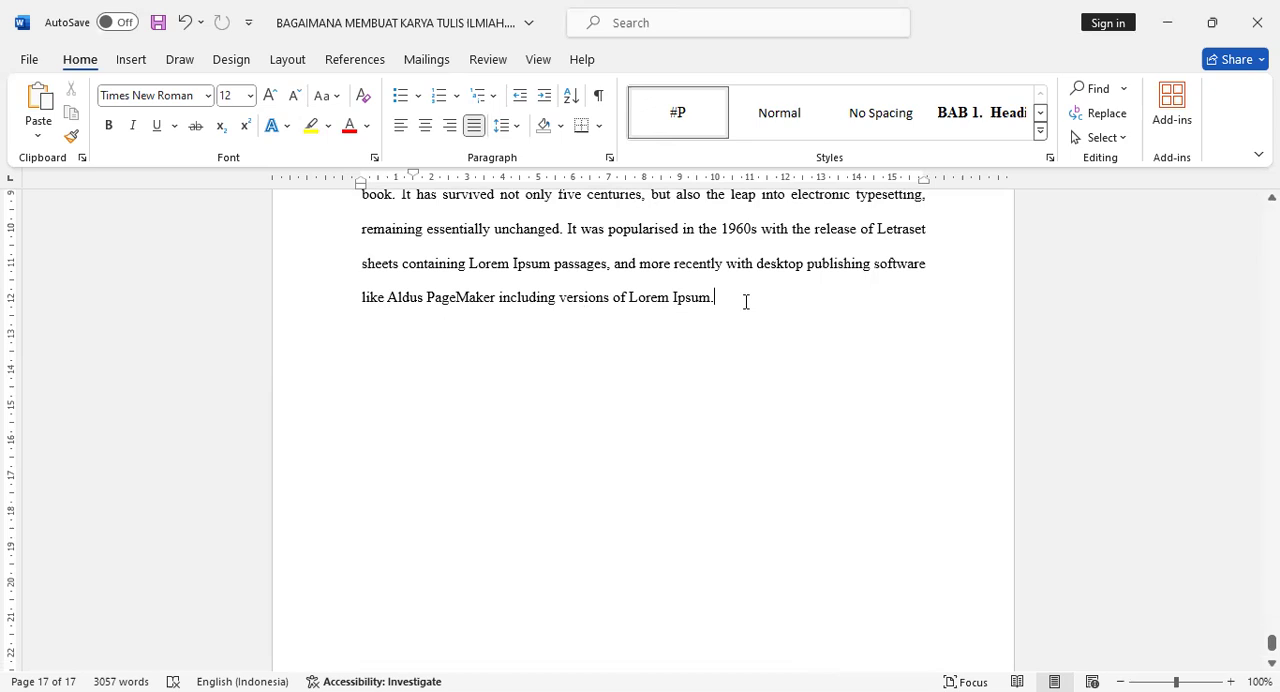
left_click(287, 60)
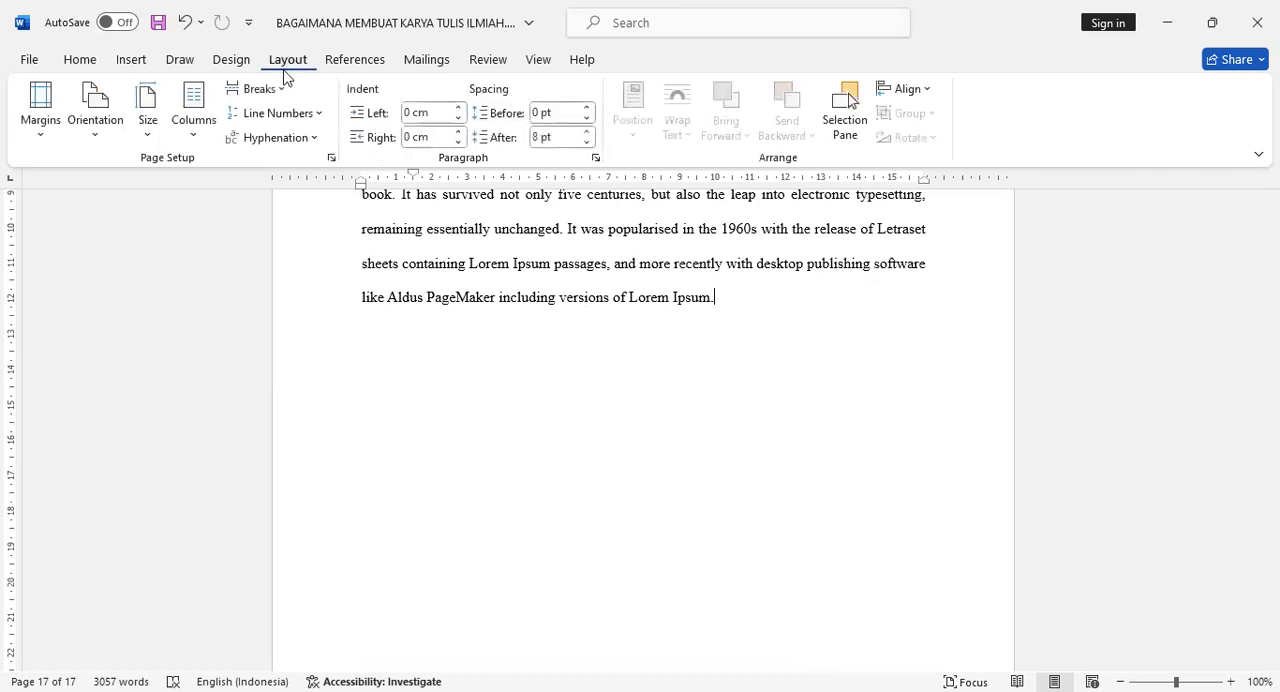
left_click(283, 94)
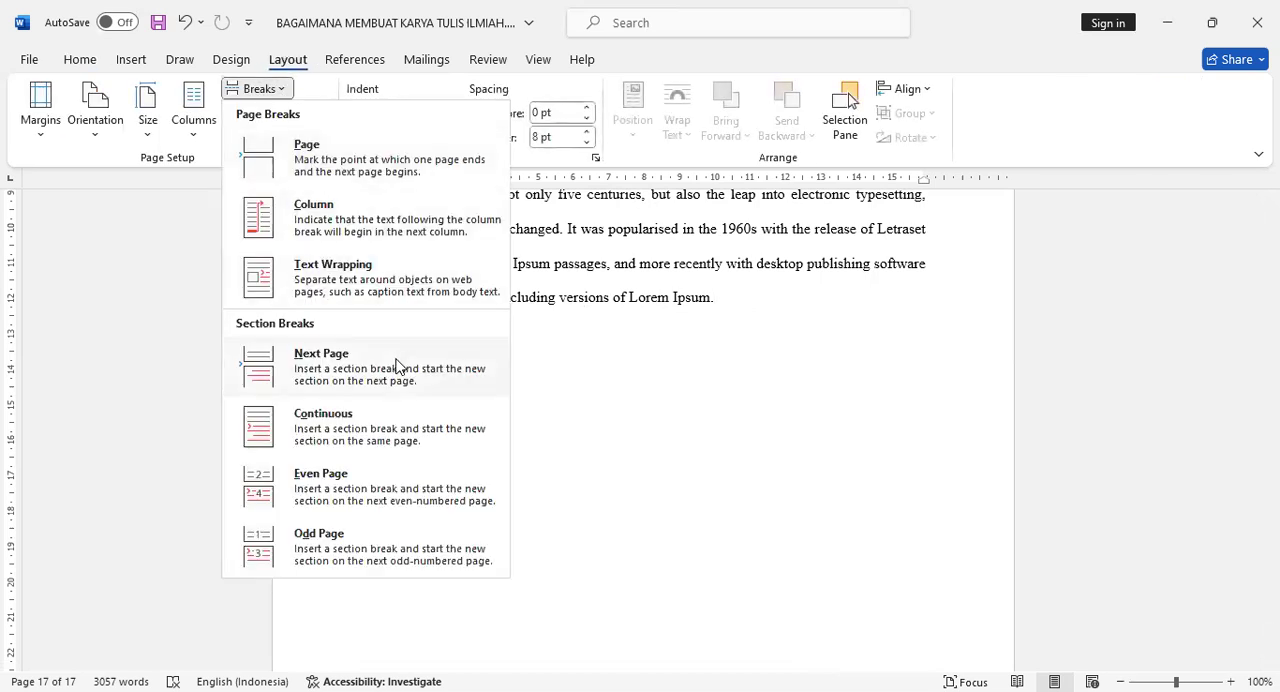
left_click(397, 366)
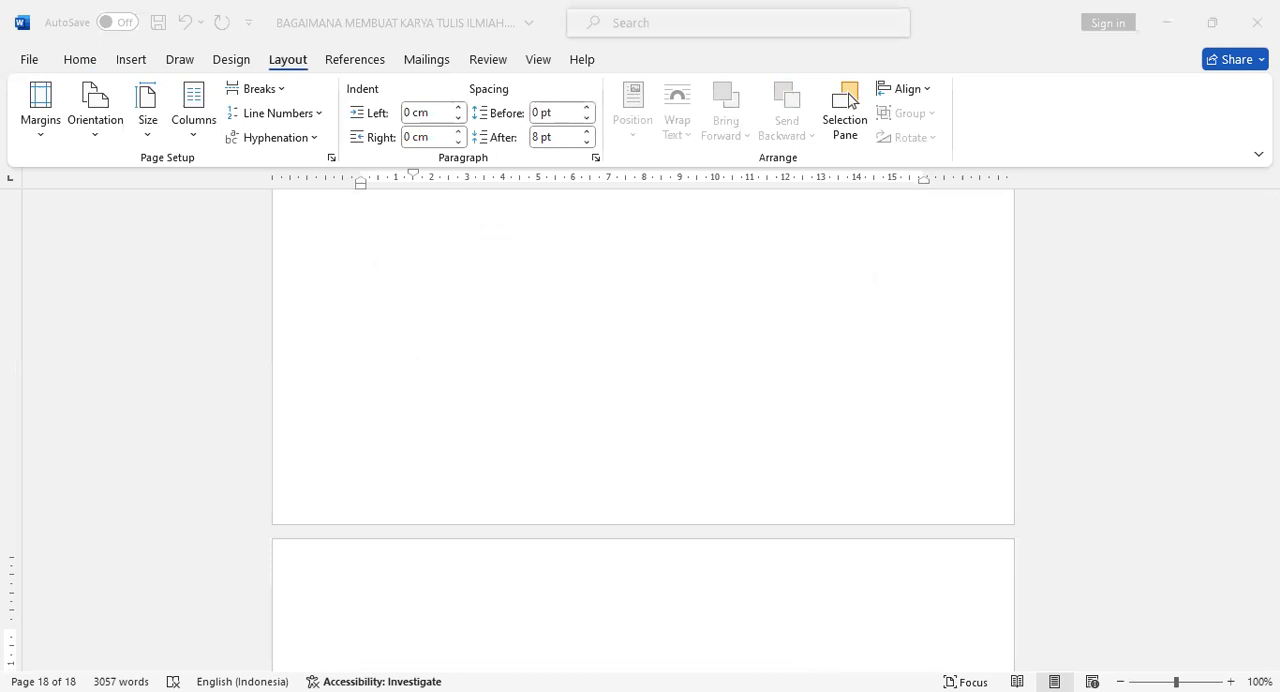
type("METODE")
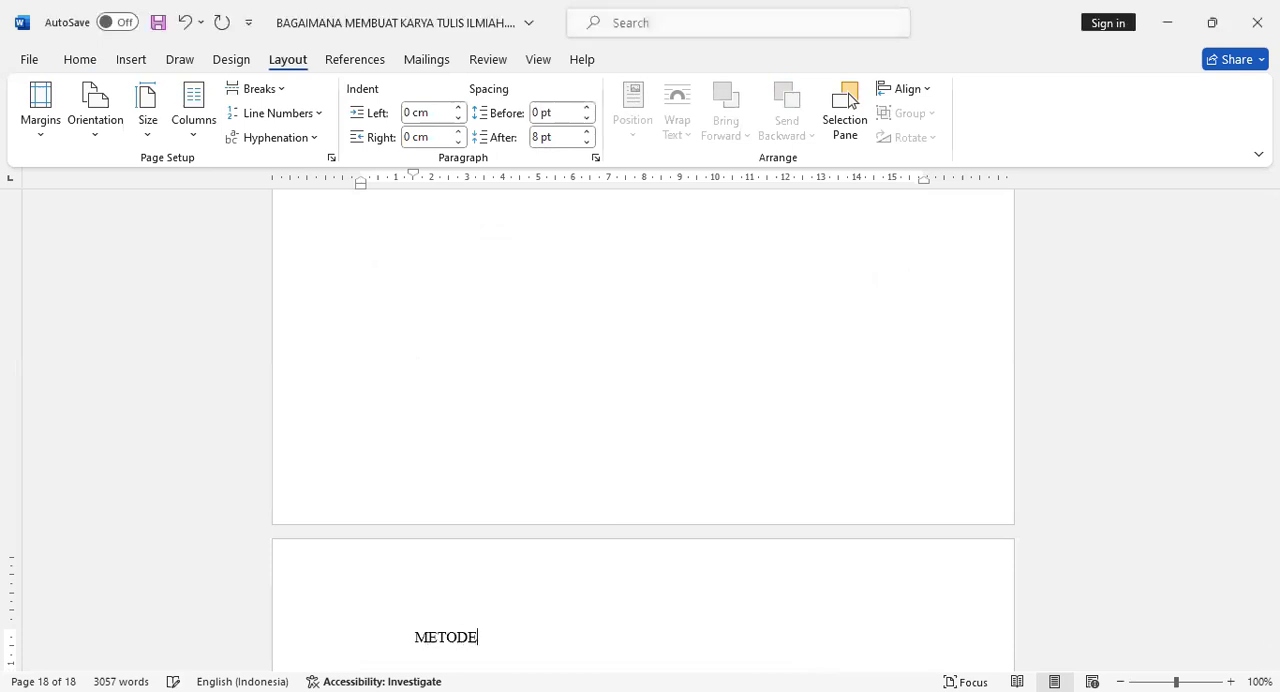
type(" PENELITIAN")
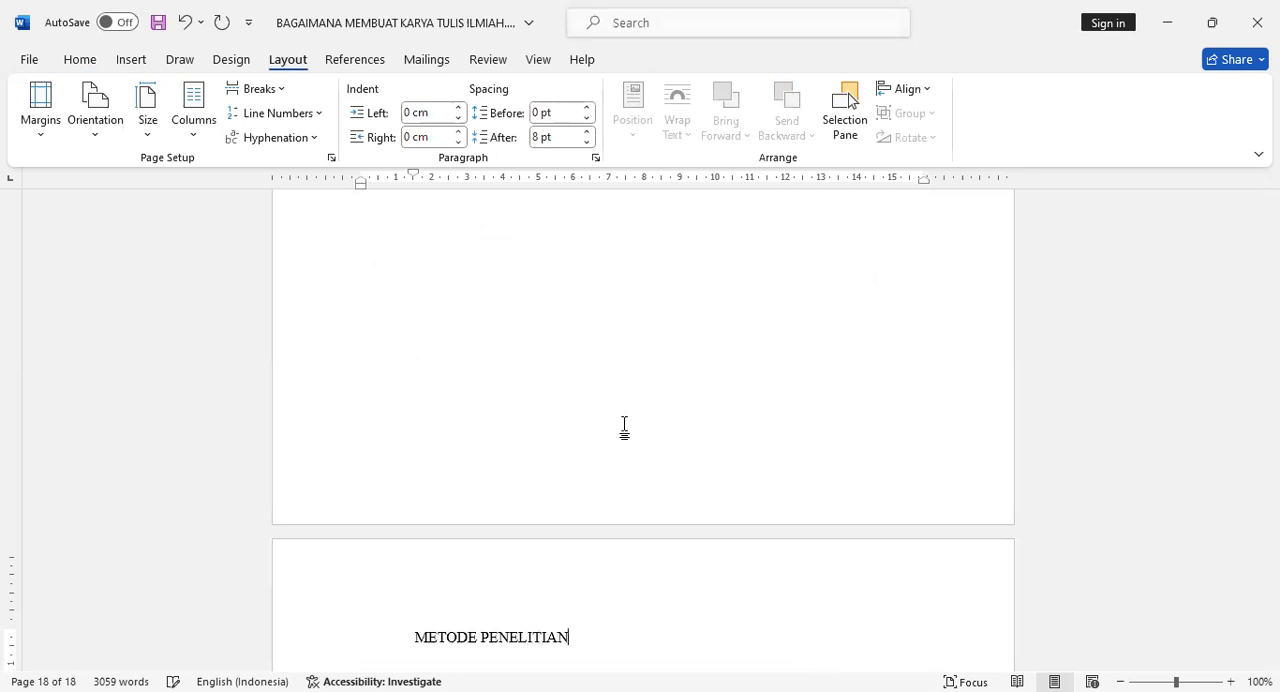
Apply the Heading 1 style to METODE PENELITIAN and insert a line break between the chapter number and the title.
left_click(92, 60)
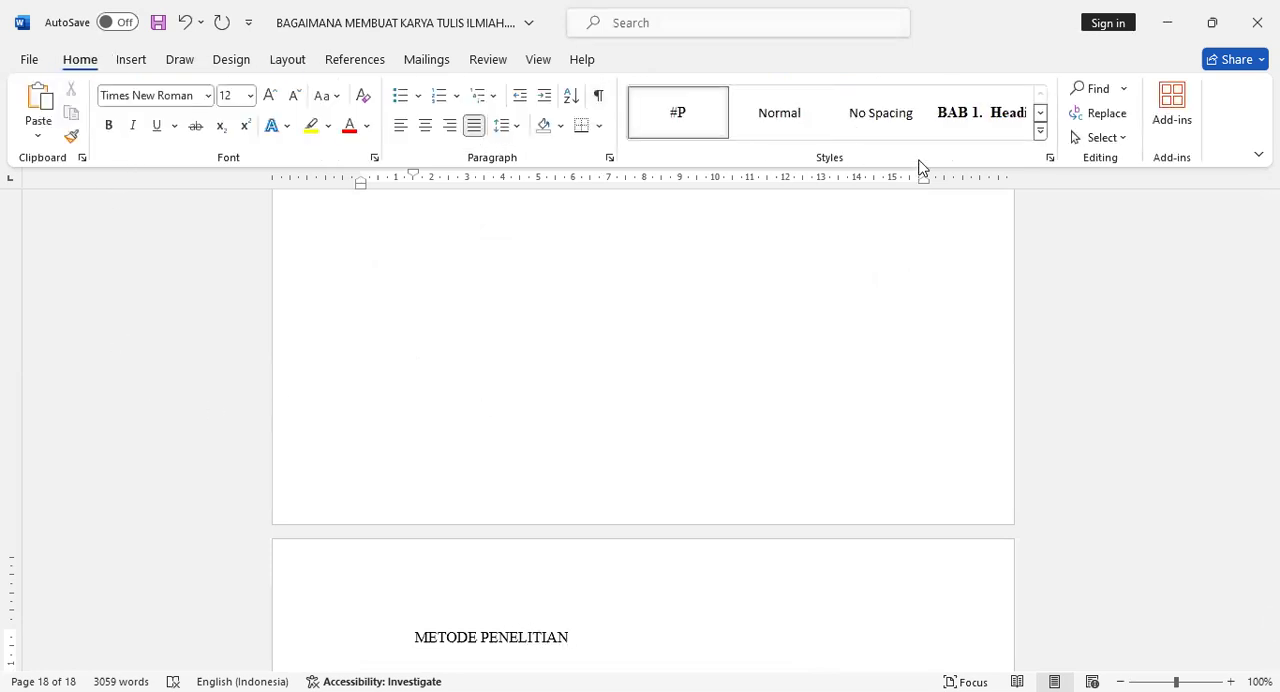
left_click(970, 128)
scroll(754, 480, "down", 3)
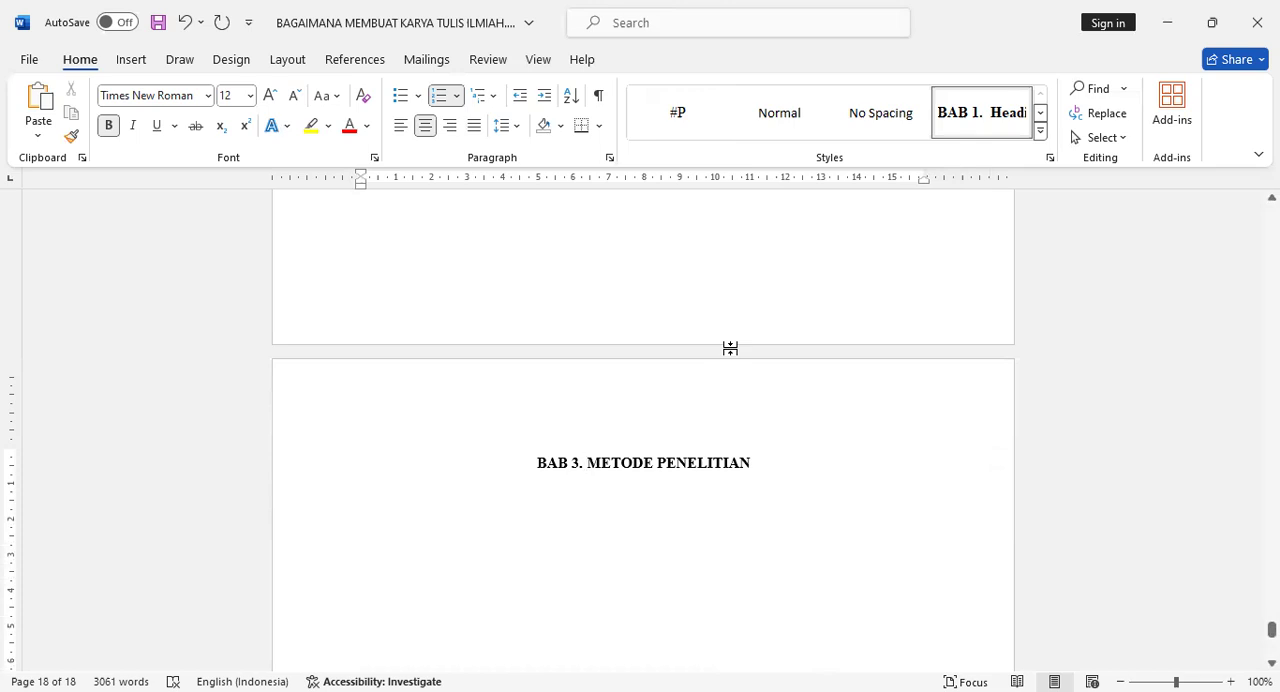
key("shift+Return")
Add two #P-style paragraphs below the METODE PENELITIAN title, each with the copied Lorem Ipsum text pasted twice.
left_click(796, 547)
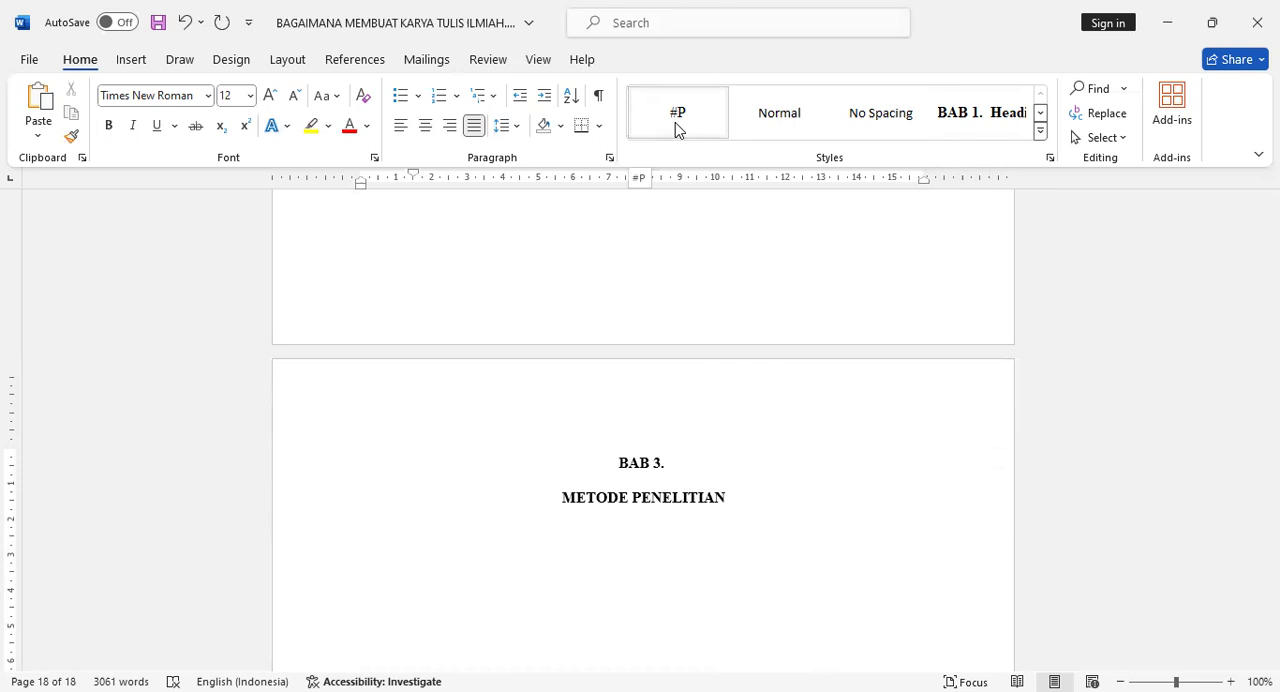
type("Lorem Ipsum is simply dummy text of the printing and typesetting industry. Lorem Ipsum has been the industry's standard dummy text ever since the 1500s, when an unknown printer took a galley of type and scrambled it to make a type specimen book. It has survived not only five centuries, but also the leap into electronic typesetting, remaining essentially unchanged. It was popularised in the 1960s with the release of Letraset sheets containing Lorem Ipsum passages, and more recently with desktop publishing software like Aldus PageMaker including versions of Lorem Ipsum.")
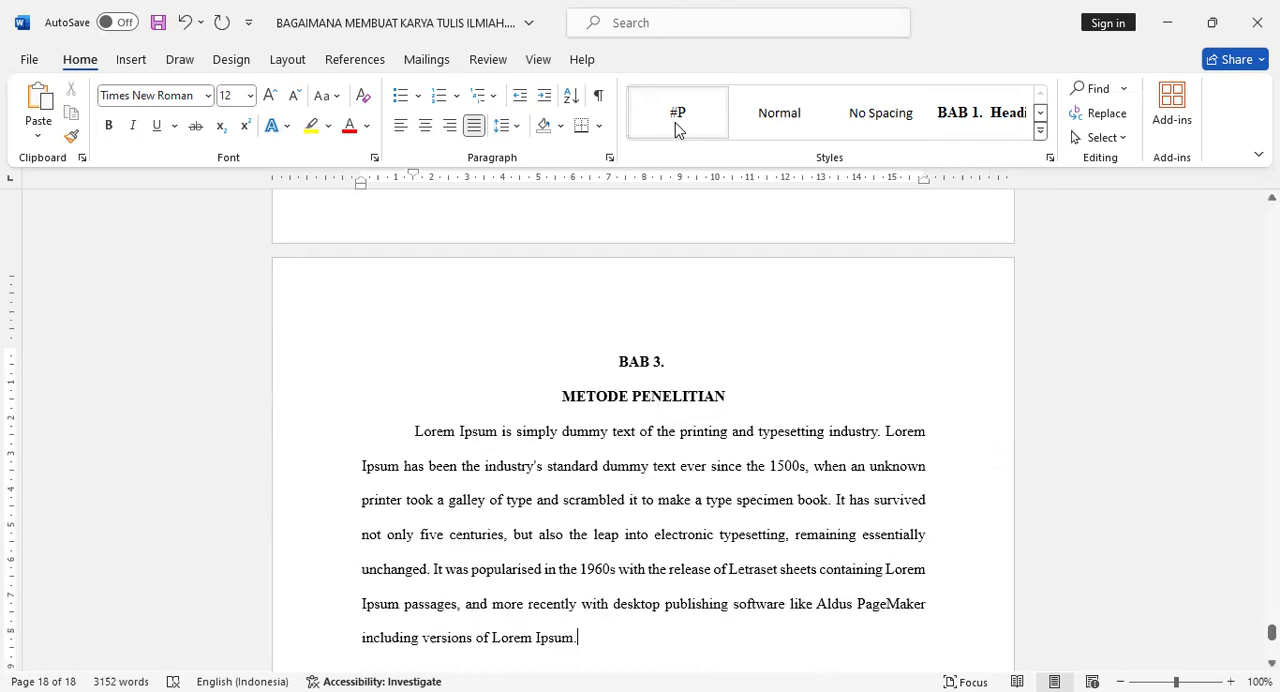
type("Lorem Ipsum is simply dummy text of the printing and typesetting industry. Lorem Ipsum has been the industry's standard dummy text ever since the 1500s, when an unknown printer took a galley of type and scrambled it to make a type specimen book. It has survived not only five centuries, but also the leap into electronic typesetting, remaining essentially unchanged. It was popularised in the 1960s with the release of Letraset sheets containing Lorem Ipsum passages, and more recently with desktop publishing software like Aldus PageMaker including versions of Lorem Ipsum.")
key("Return")
type("Lorem Ipsum is simply dummy text of the printing and typesetting industry. Lorem Ipsum has been the industry's standard dummy text ever since the 1500s, when an unknown printer took a galley of type and scrambled it to make a type specimen book. It has survived not only five centuries, but also the leap into electronic typesetting, remaining essentially unchanged. It was popularised in the 1960s with the release of Letraset sheets containing Lorem Ipsum passages, and more recently with desktop publishing software like Aldus PageMaker including versions of Lorem Ipsum.")
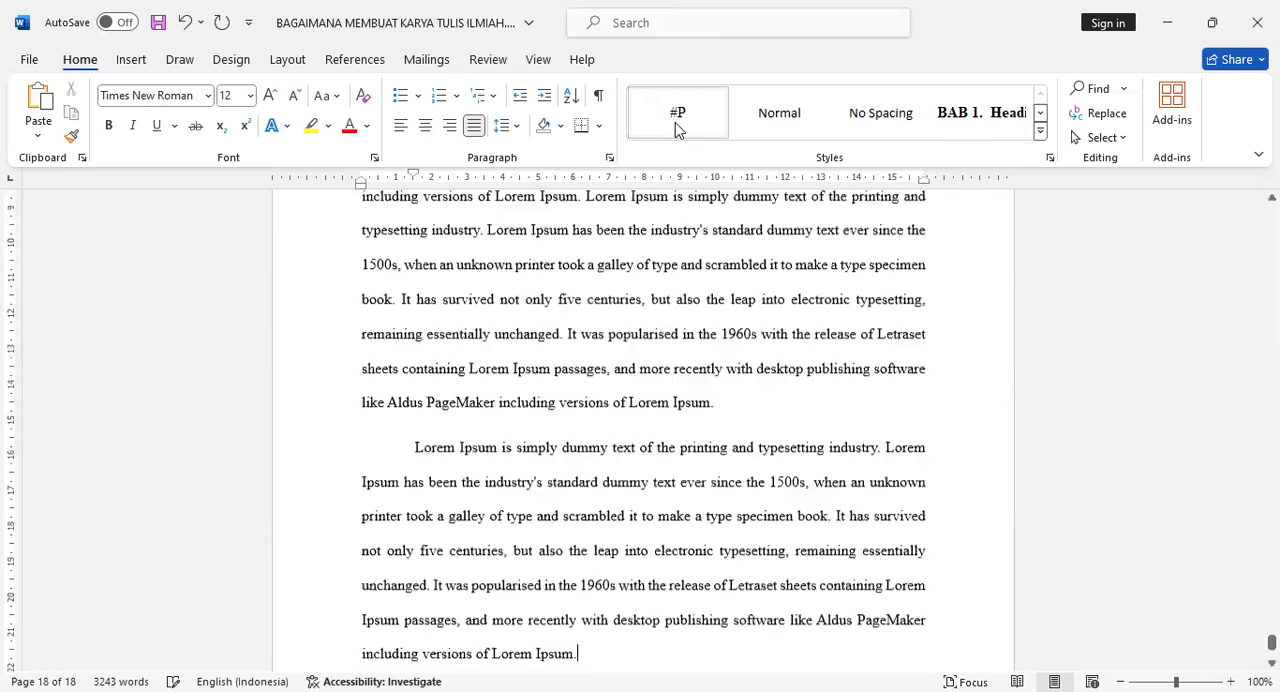
type("Lorem Ipsum is simply dummy text of the printing and typesetting industry. Lorem Ipsum has been the industry's standard dummy text ever since the 1500s, when an unknown printer took a galley of type and scrambled it to make a type specimen book. It has survived not only five centuries, but also the leap into electronic typesetting, remaining essentially unchanged. It was popularised in the 1960s with the release of Letraset sheets containing Lorem Ipsum passages, and more recently with desktop publishing software like Aldus PageMaker including versions of Lorem Ipsum.")
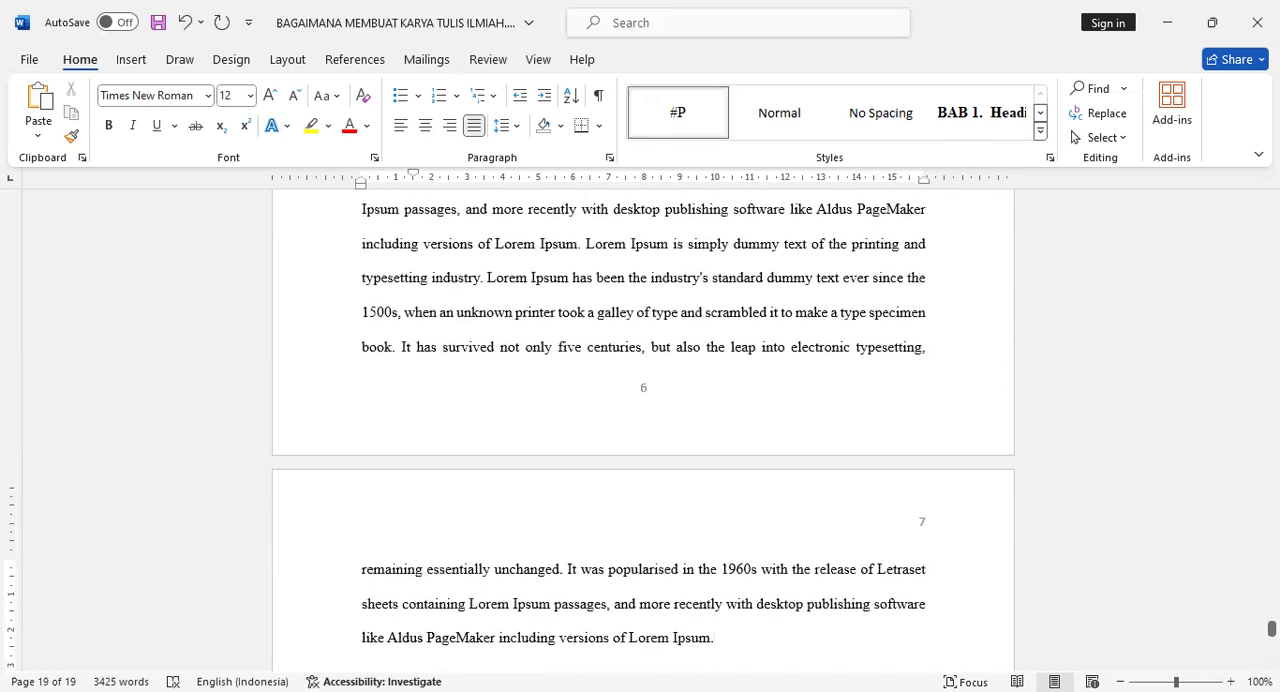
Add the subheading Metode Penelitian below the last paragraph of chapter 3 and apply the Heading 2 style.
key("alt+Tab")
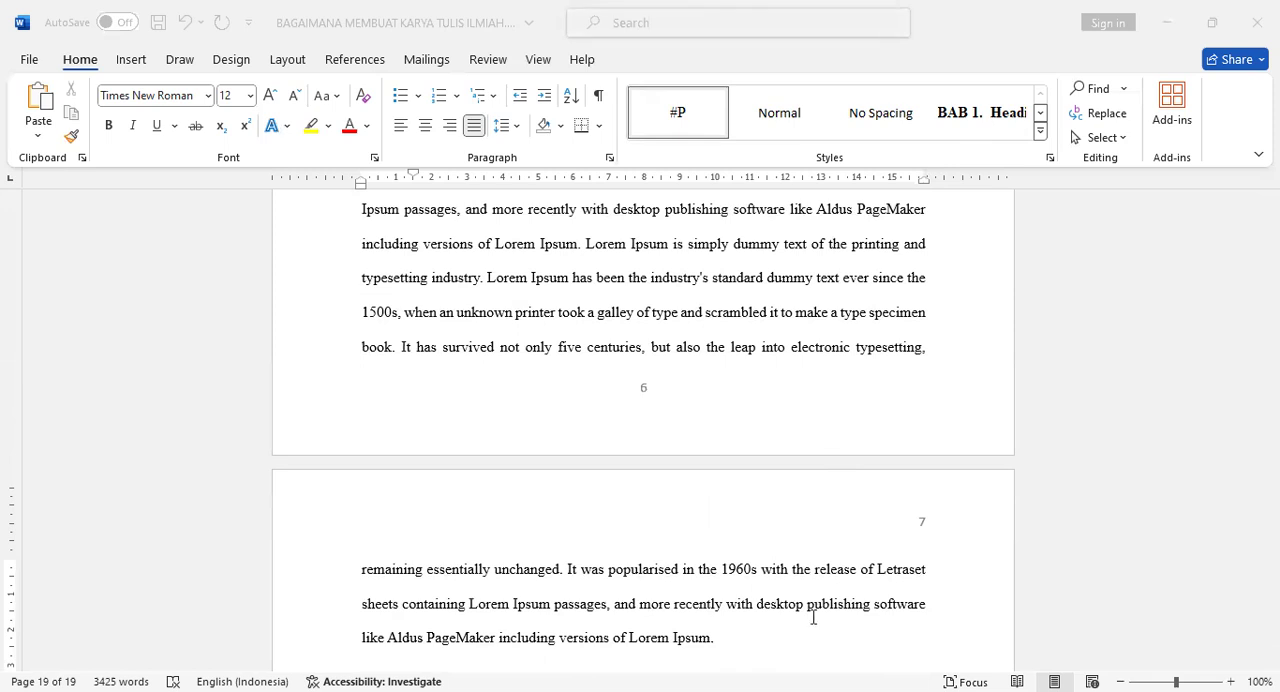
left_click(740, 508)
scroll(823, 432, "down", 3)
key("Return")
type("Metode Penelitian")
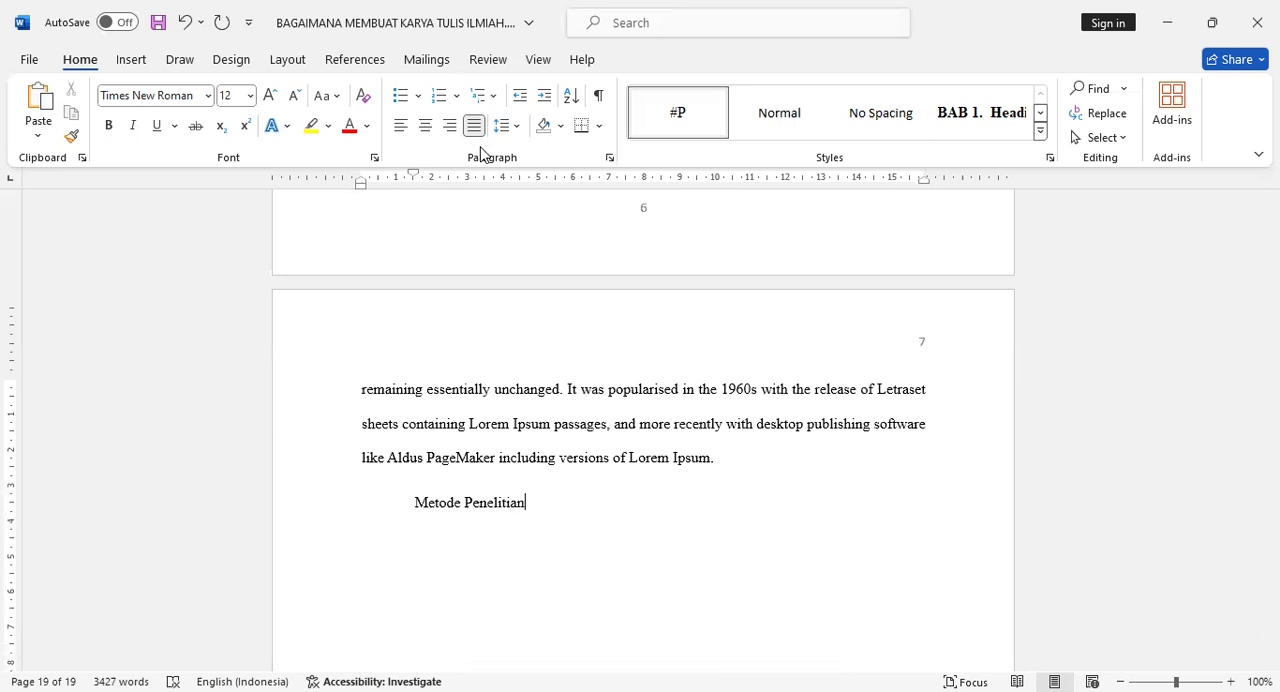
left_click(1041, 121)
left_click(690, 117)
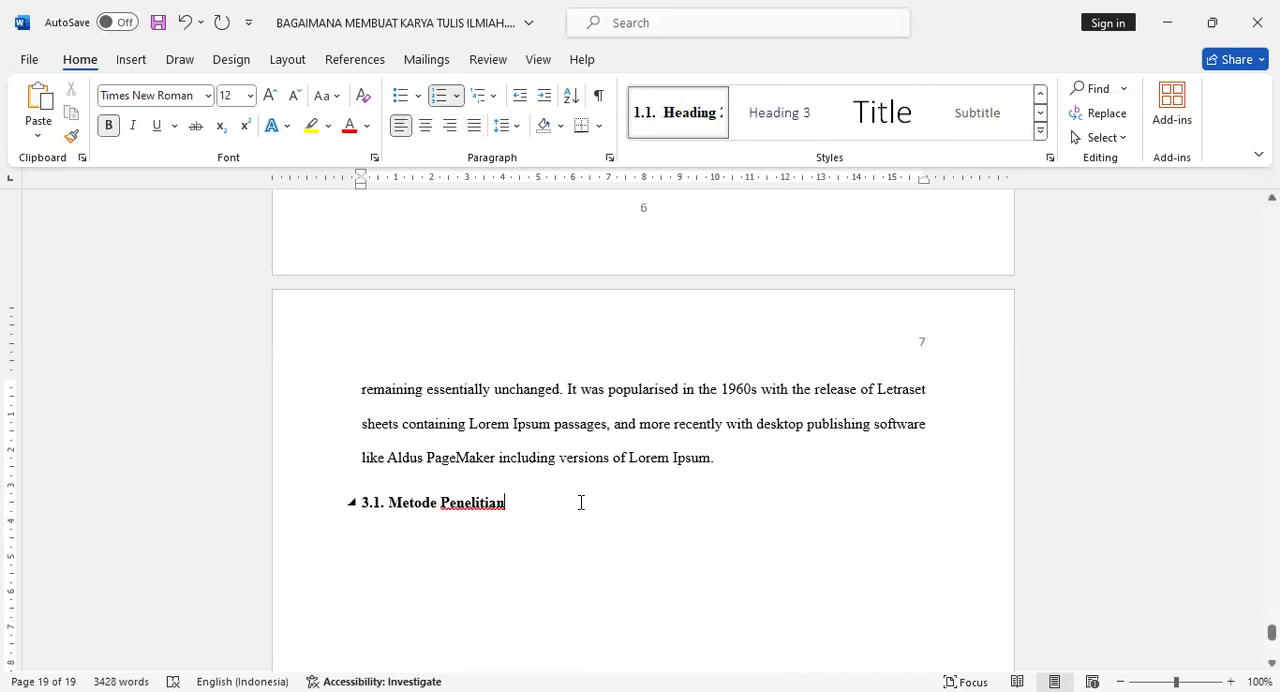
Paste the copied Lorem Ipsum text once below the Metode Penelitian subheading and apply the #P style to it.
key("Return")
type("Lorem Ipsum is simply dummy text of the printing and typesetting industry. Lorem Ipsum has been the industry's standard dummy text ever since the 1500s, when an unknown printer took a galley of type and scrambled it to make a type specimen book. It has survived not only five centuries, but also the leap into electronic typesetting, remaining essentially unchanged. It was popularised in the 1960s with the release of Letraset sheets containing Lorem Ipsum passages, and more recently with desktop publishing software like Aldus PageMaker including versions of Lorem Ipsum.")
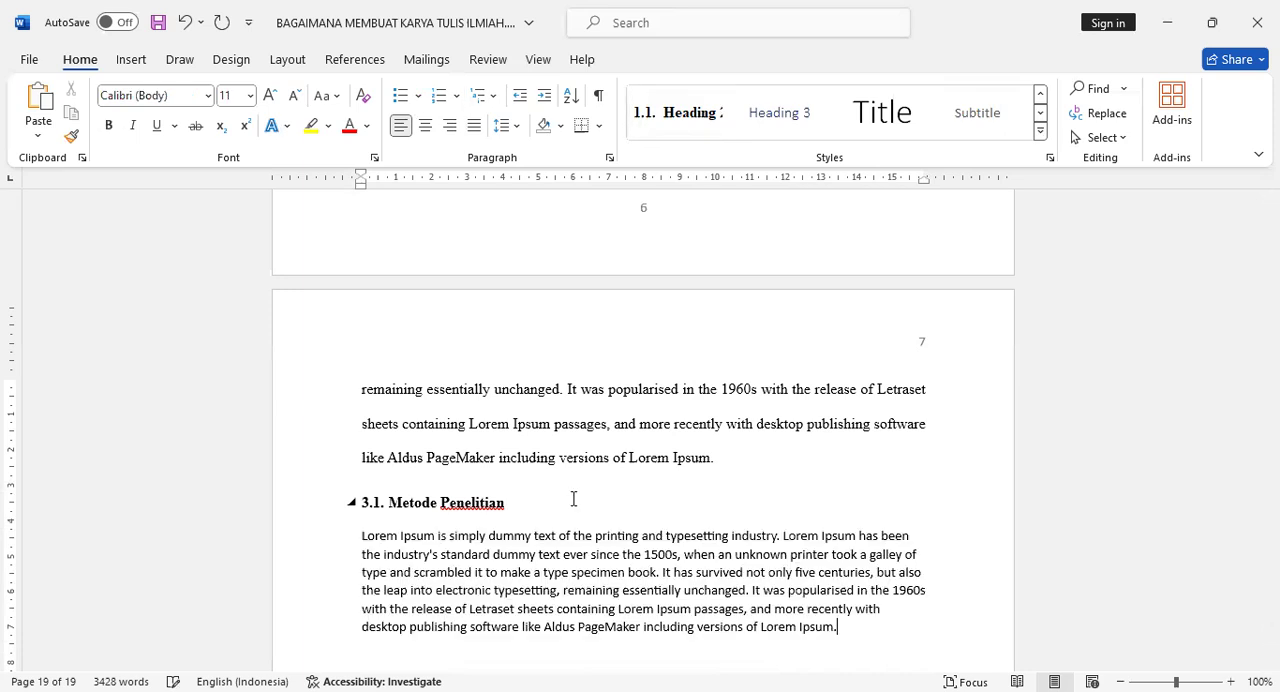
left_click(1040, 94)
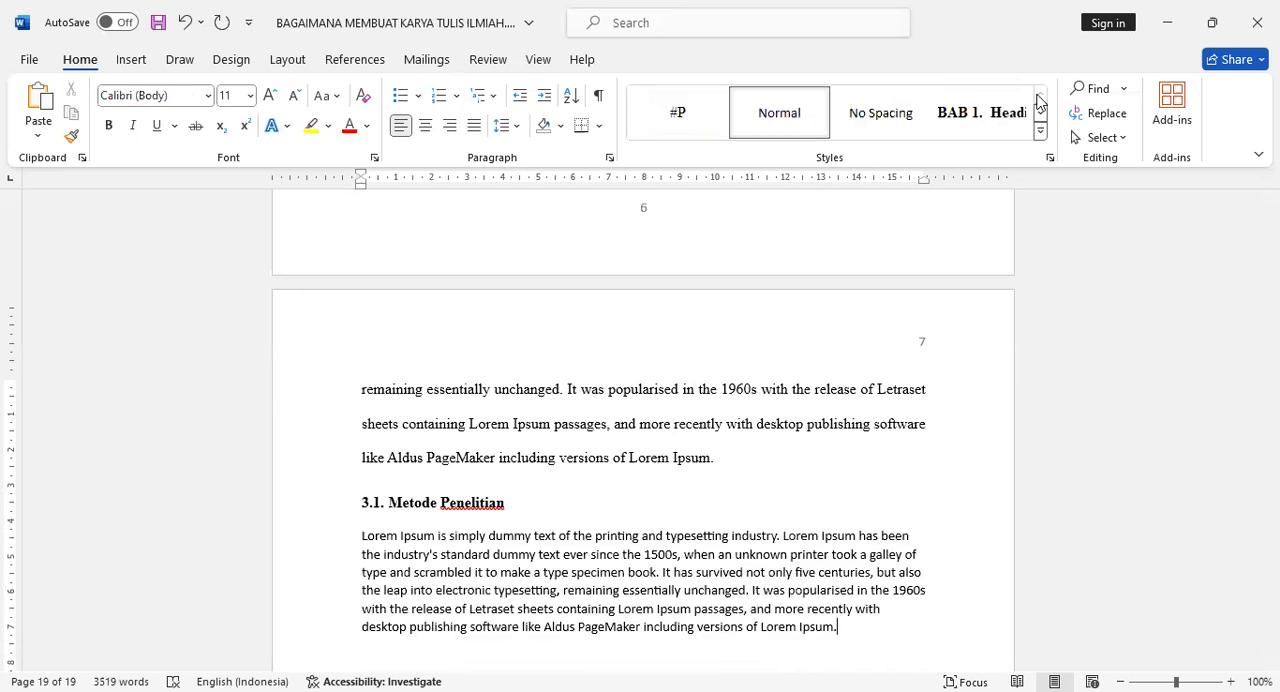
left_click(697, 131)
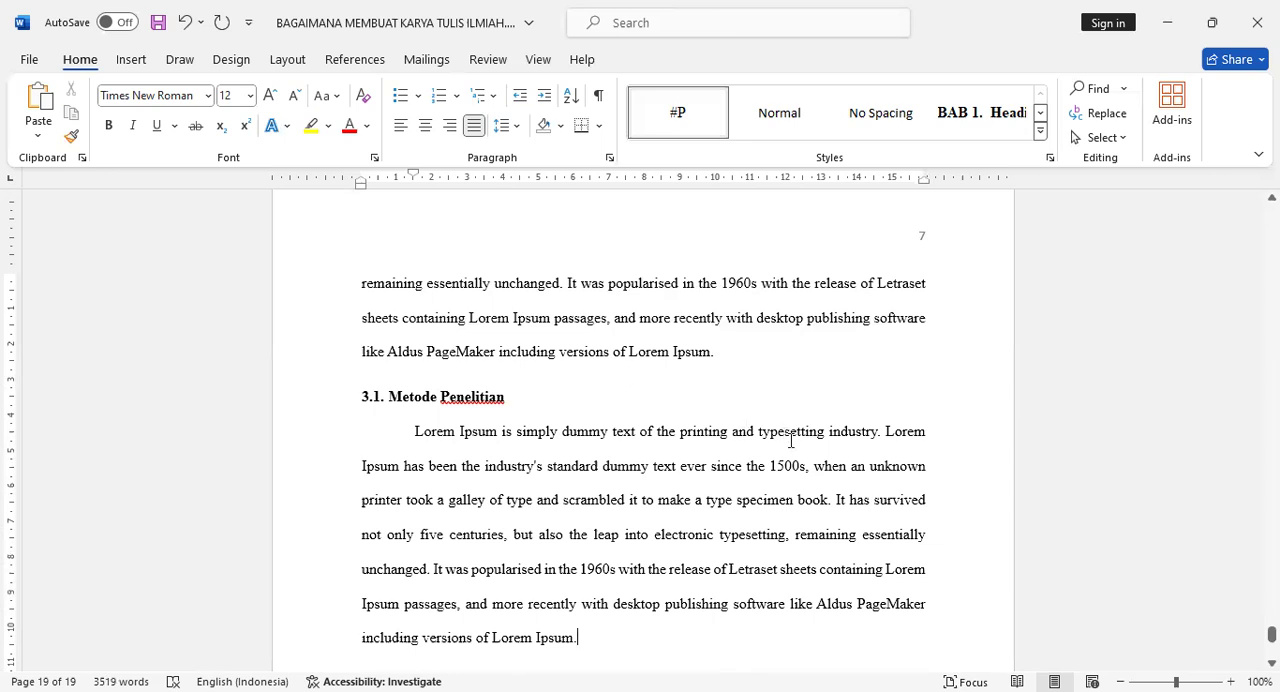
Enter the line Metode Kualitatif after the paragraph and add a paragraph below it with the Lorem Ipsum text pasted twice.
scroll(787, 440, "down", 1)
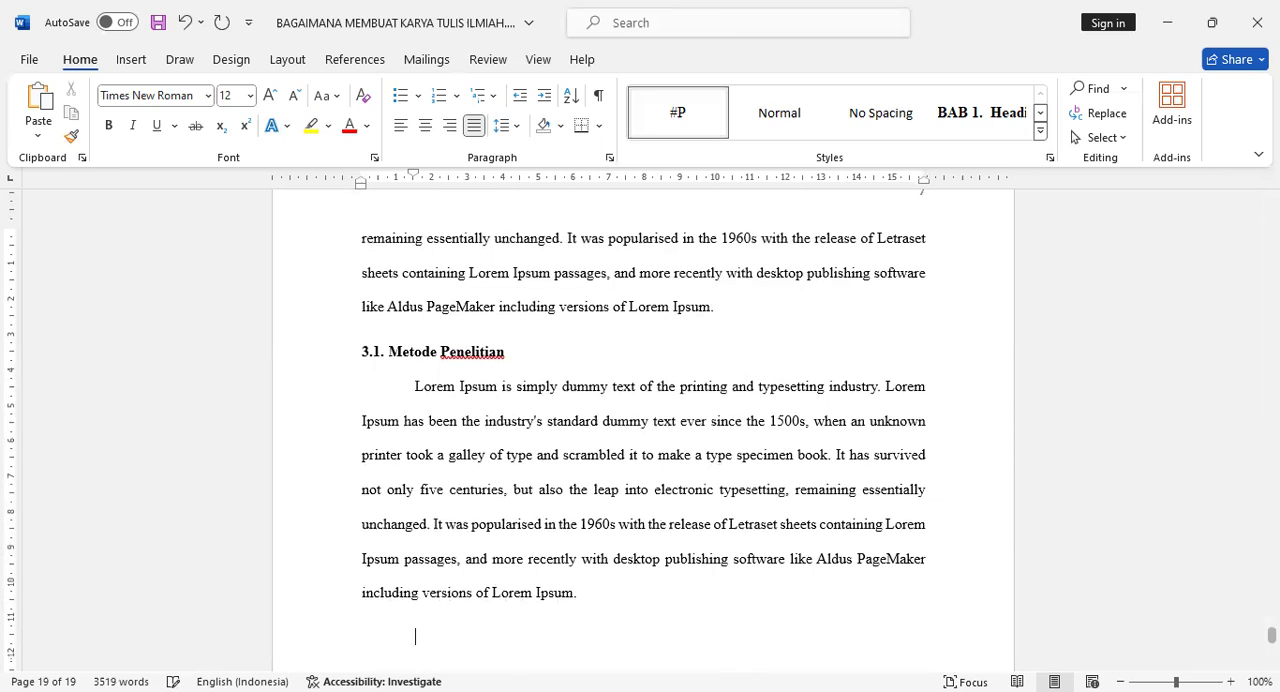
type("Metode Kualitatif")
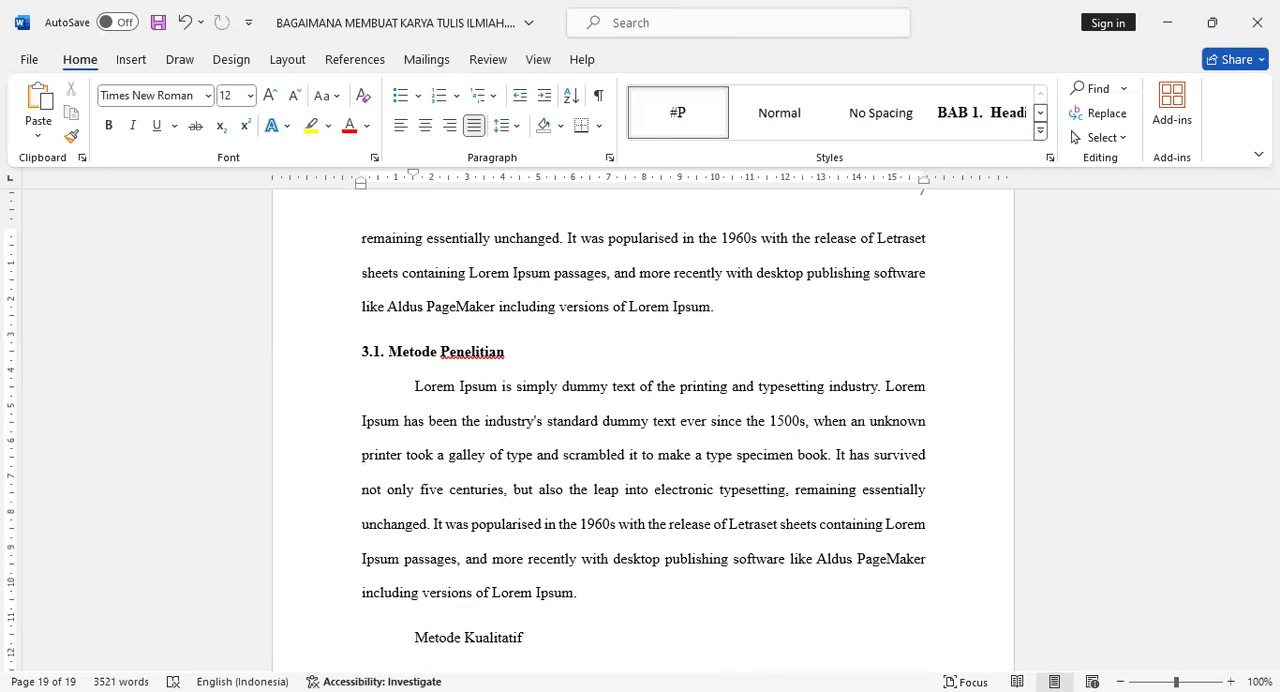
key("Return")
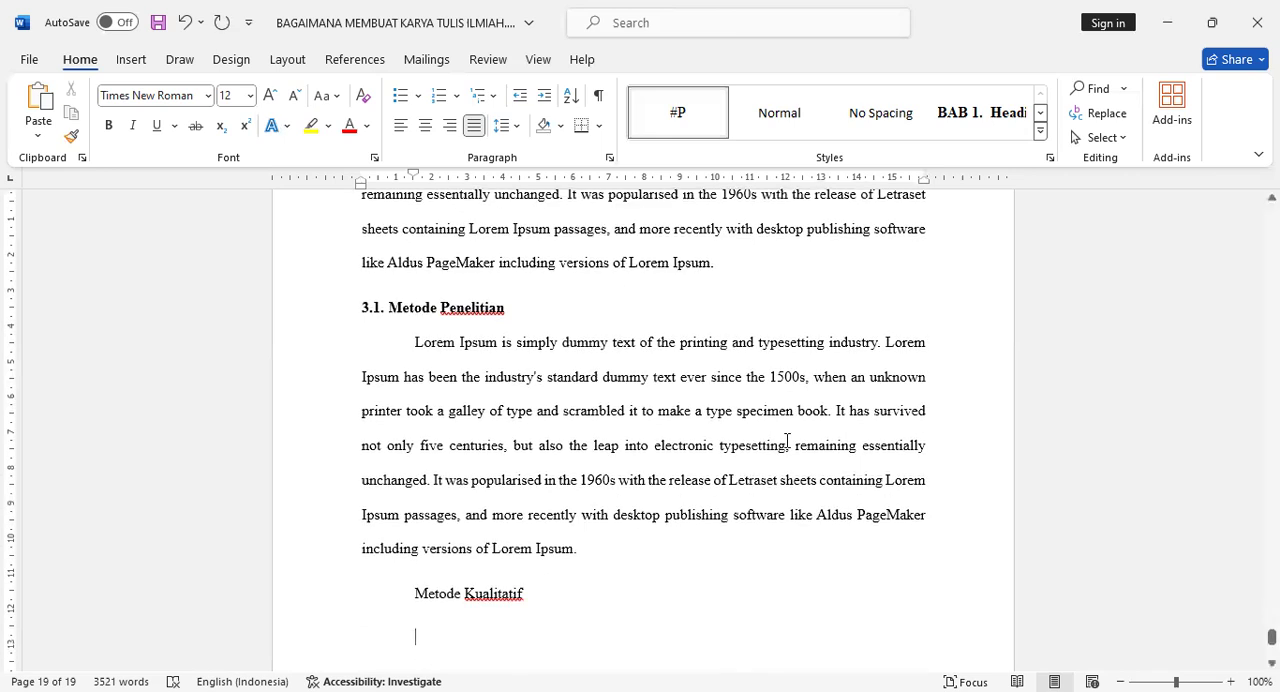
type("Lorem Ipsum is simply dummy text of the printing and typesetting industry. Lorem Ipsum has been the industry's standard dummy text ever since the 1500s, when an unknown printer took a galley of type and scrambled it to make a type specimen book. It has survived not only five centuries, but also the leap into electronic typesetting, remaining essentially unchanged. It was popularised in the 1960s with the release of Letraset sheets containing Lorem Ipsum passages, and more recently with desktop publishing software like Aldus PageMaker including versions of Lorem Ipsum.")
type("Lorem Ipsum is simply dummy text of the printing and typesetting industry. Lorem Ipsum has been the industry's standard dummy text ever since the 1500s, when an unknown printer took a galley of type and scrambled it to make a type specimen book. It has survived not only five centuries, but also the leap into electronic typesetting, remaining essentially unchanged. It was popularised in the 1960s with the release of Letraset sheets containing Lorem Ipsum passages, and more recently with desktop publishing software like Aldus PageMaker including versions of Lorem Ipsum.")
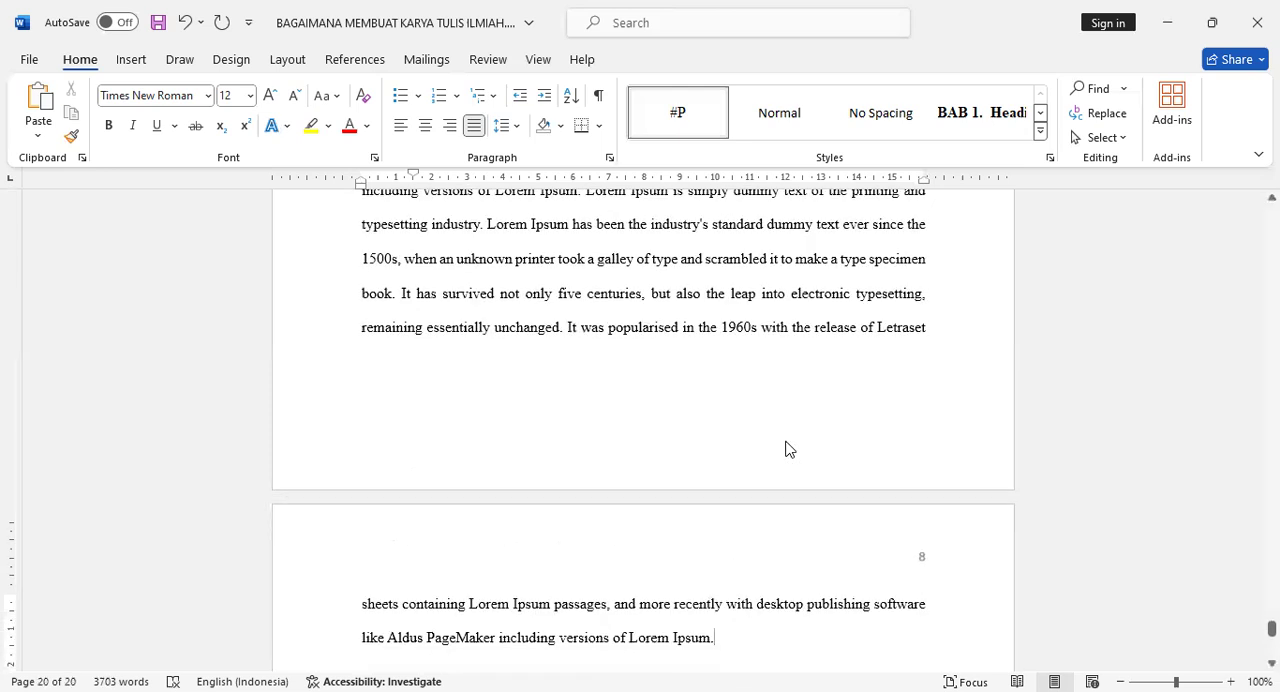
Enter the line Metode Kuantitatif at the end of the chapter, followed by a paragraph with the Lorem Ipsum text pasted twice.
key("Return")
type("Ka")
key("BackSpace")
key("BackSpace")
type("Metode Kuantitati")
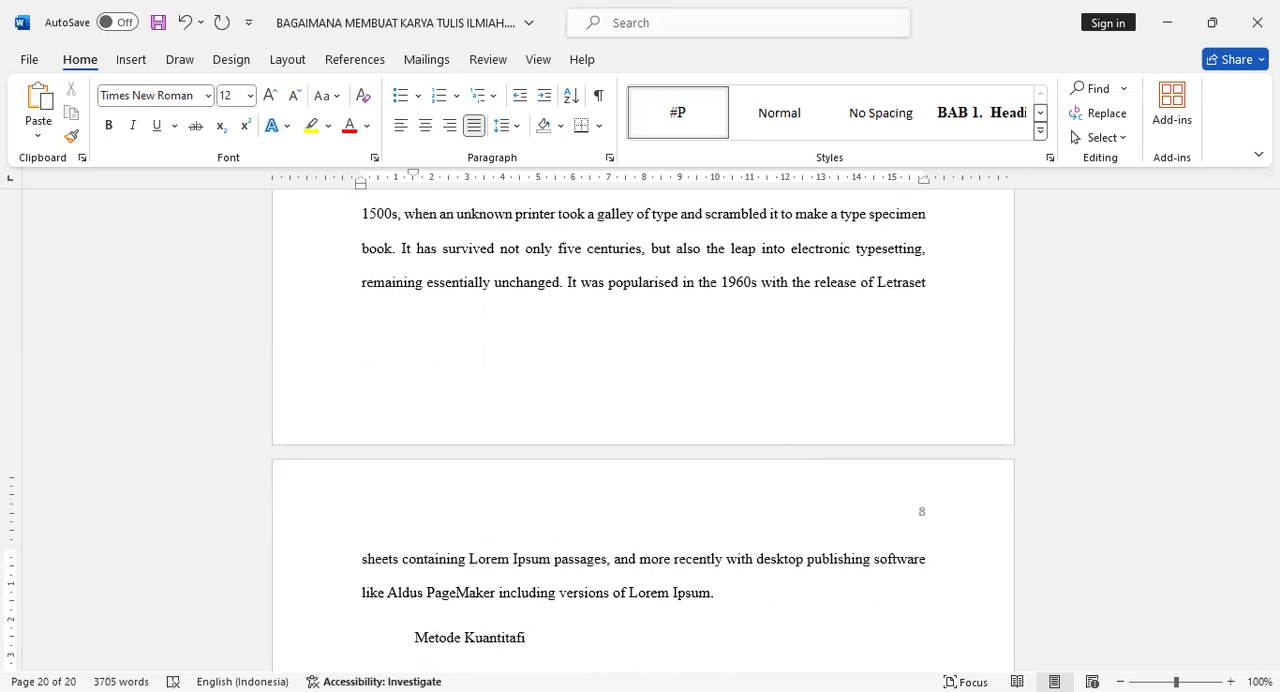
type("f")
key("Return")
type("Lorem Ipsum is simply dummy text of the printing and typesetting industry. Lorem Ipsum has been the industry's standard dummy text ever since the 1500s, when an unknown printer took a galley of type and scrambled it to make a type specimen book. It has survived not only five centuries, but also the leap into electronic typesetting, remaining essentially unchanged. It was popularised in the 1960s with the release of Letraset sheets containing Lorem Ipsum passages, and more recently with desktop publishing software like Aldus PageMaker including versions of Lorem Ipsum. Lorem Ipsum is simply dummy text of the printing and typesetting industry. Lorem Ipsum has been the industry's standard dummy text ever since the 1500s, when an unknown printer took a galley of type and scrambled it to make a type specimen book. It has survived not only five centuries, but also the leap into electronic typesetting, remaining essentially unchanged. It was popularised in the 1960s with the release of Letraset sheets containing Lorem Ipsum passages, and more recently with desktop publishing software like Aldus PageMaker including versions of Lorem Ipsum.")
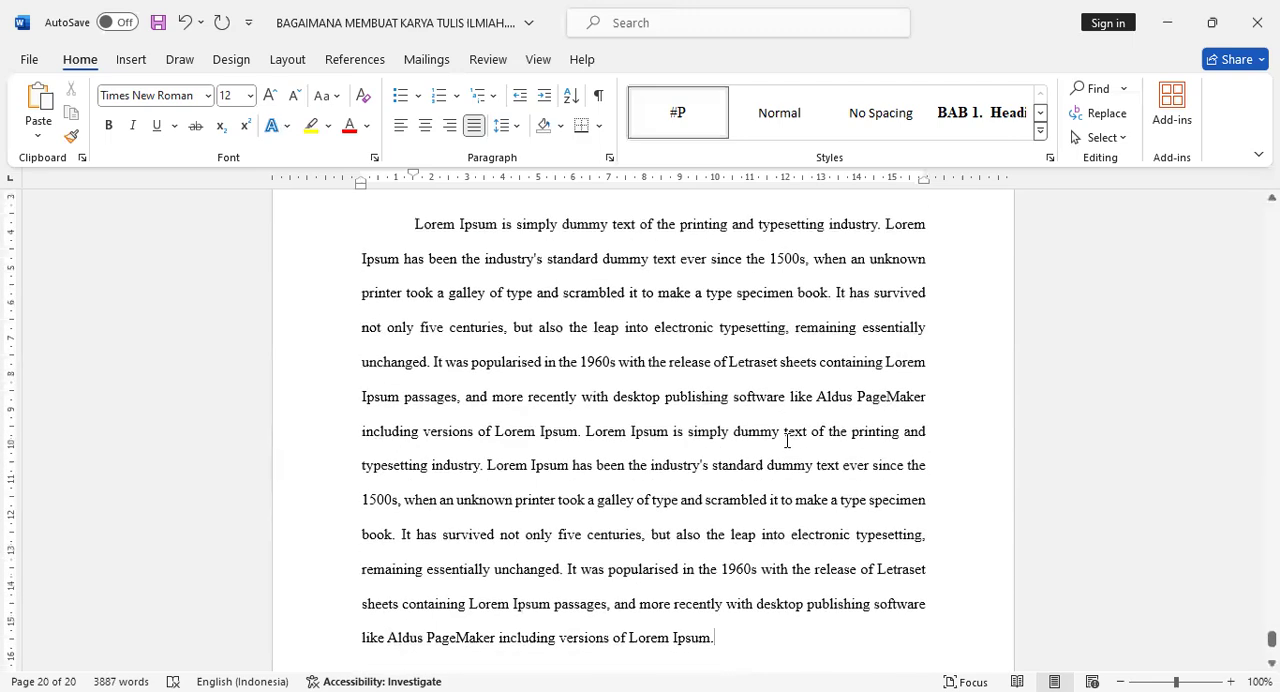
Modify the Heading 3 style to Times New Roman, automatic font colour and double line spacing, and apply it to Metode Kualitatif.
scroll(787, 440, "up", 10)
scroll(567, 433, "up", 6)
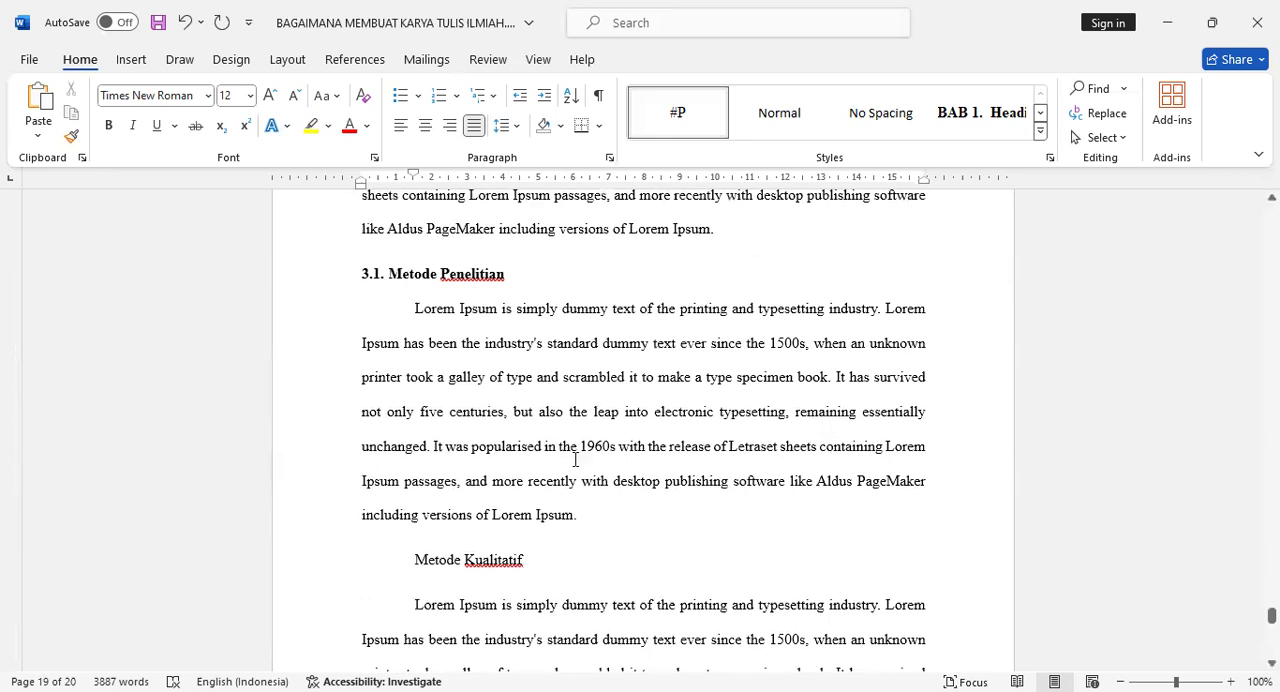
left_click(483, 560)
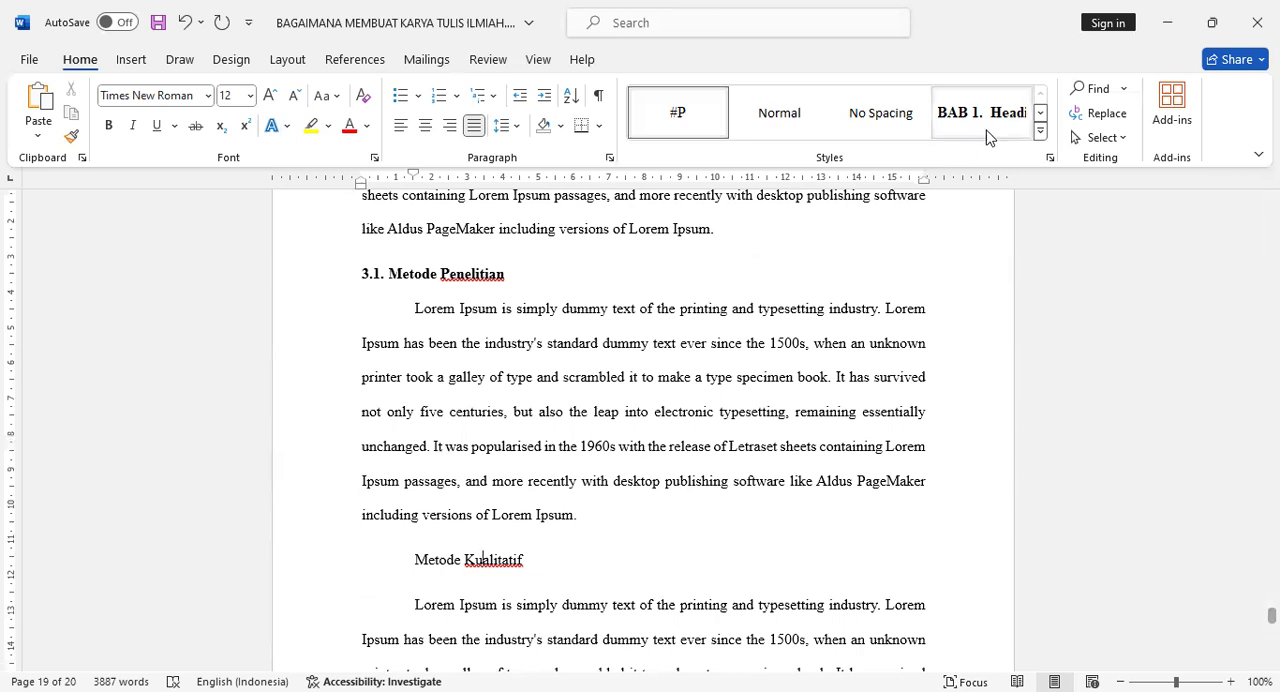
left_click(1041, 114)
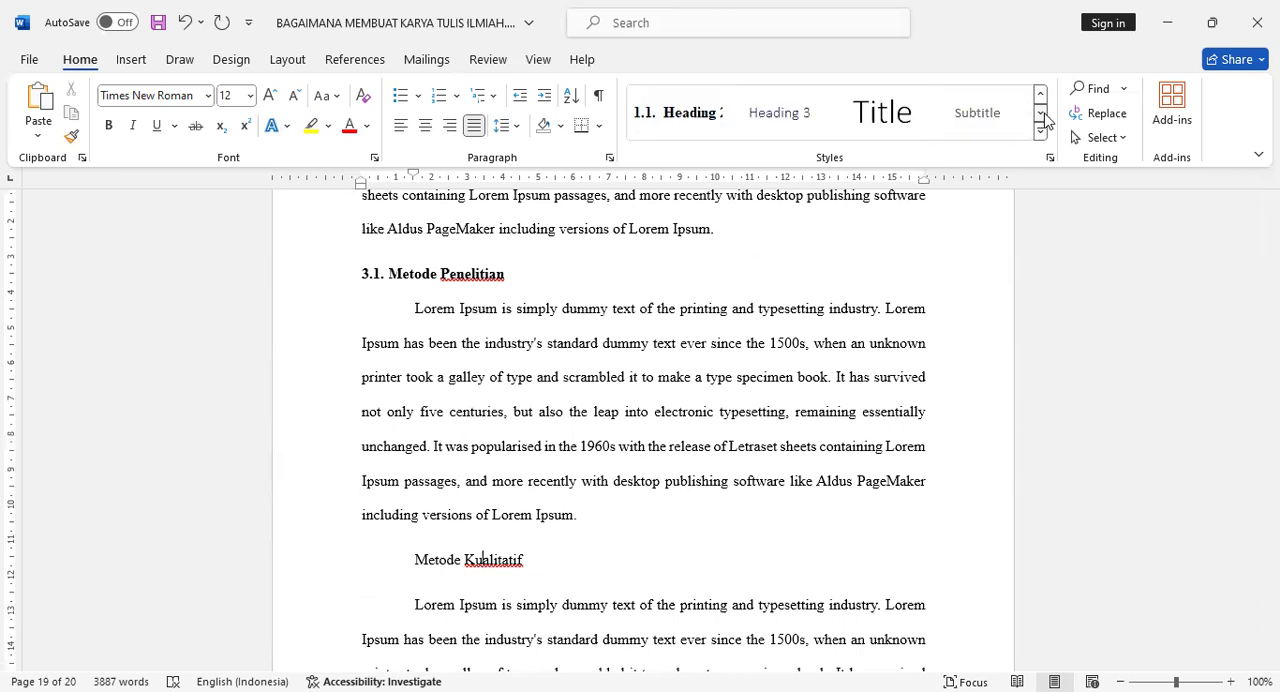
right_click(793, 120)
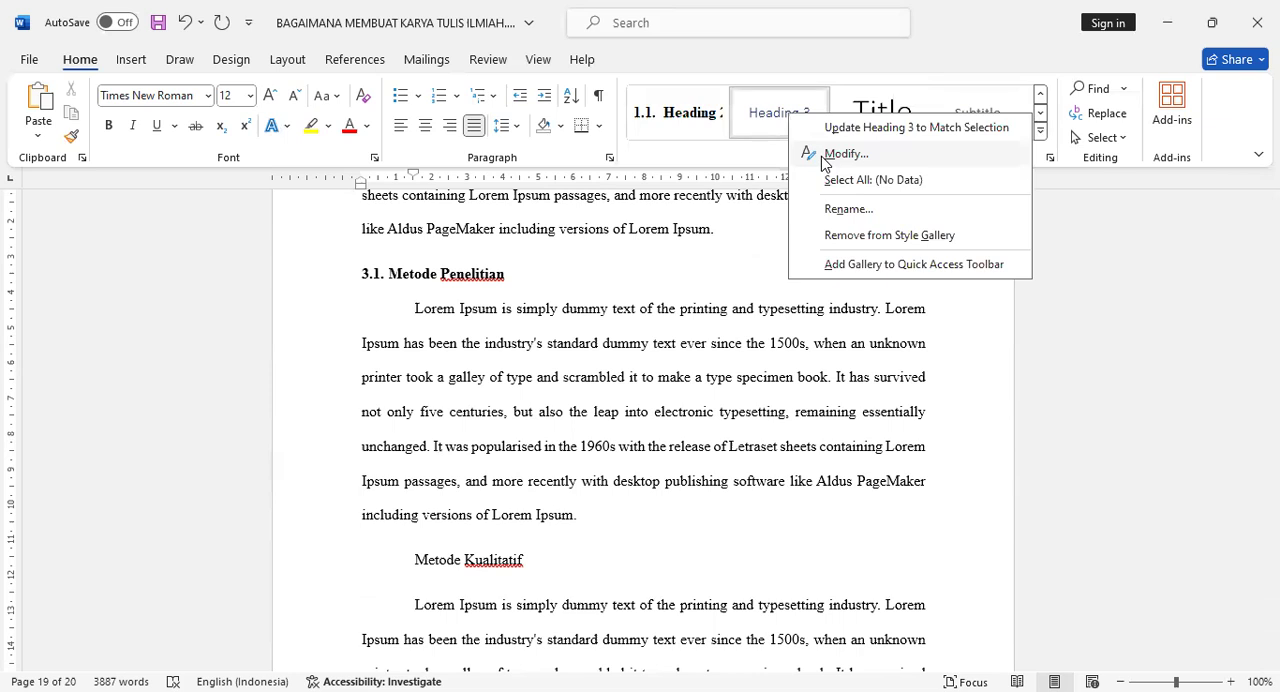
left_click(845, 154)
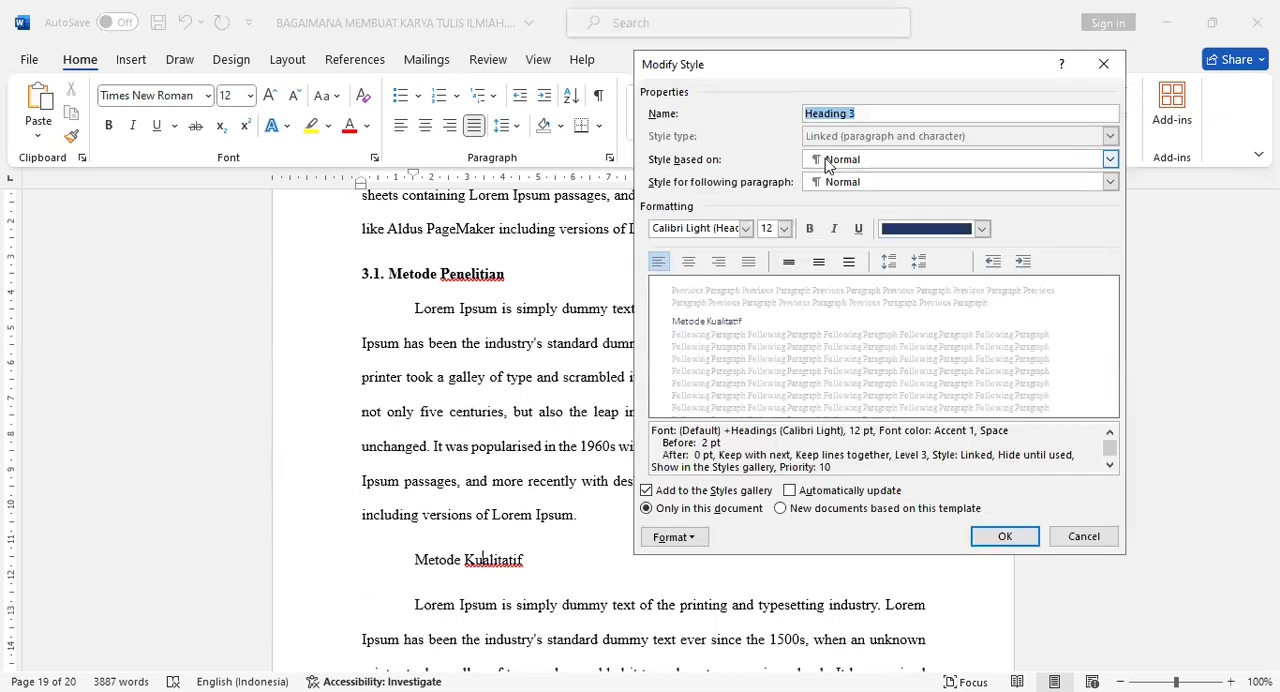
left_click(745, 228)
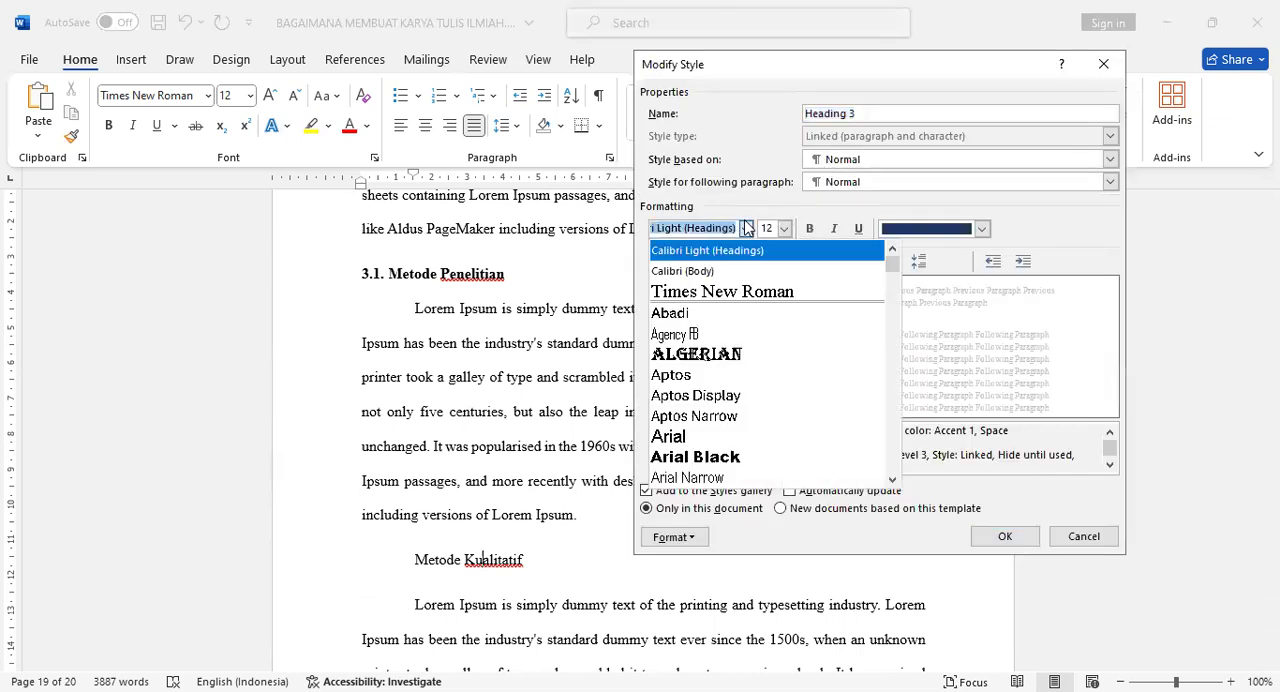
left_click(760, 292)
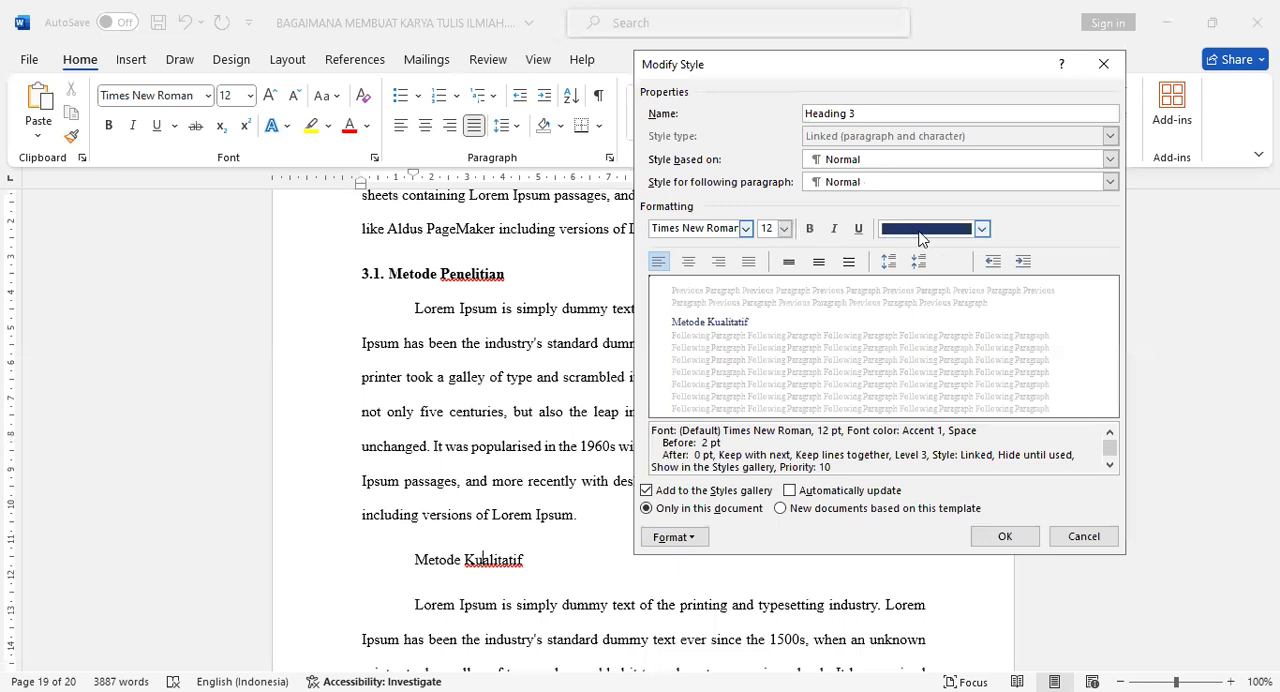
left_click(849, 262)
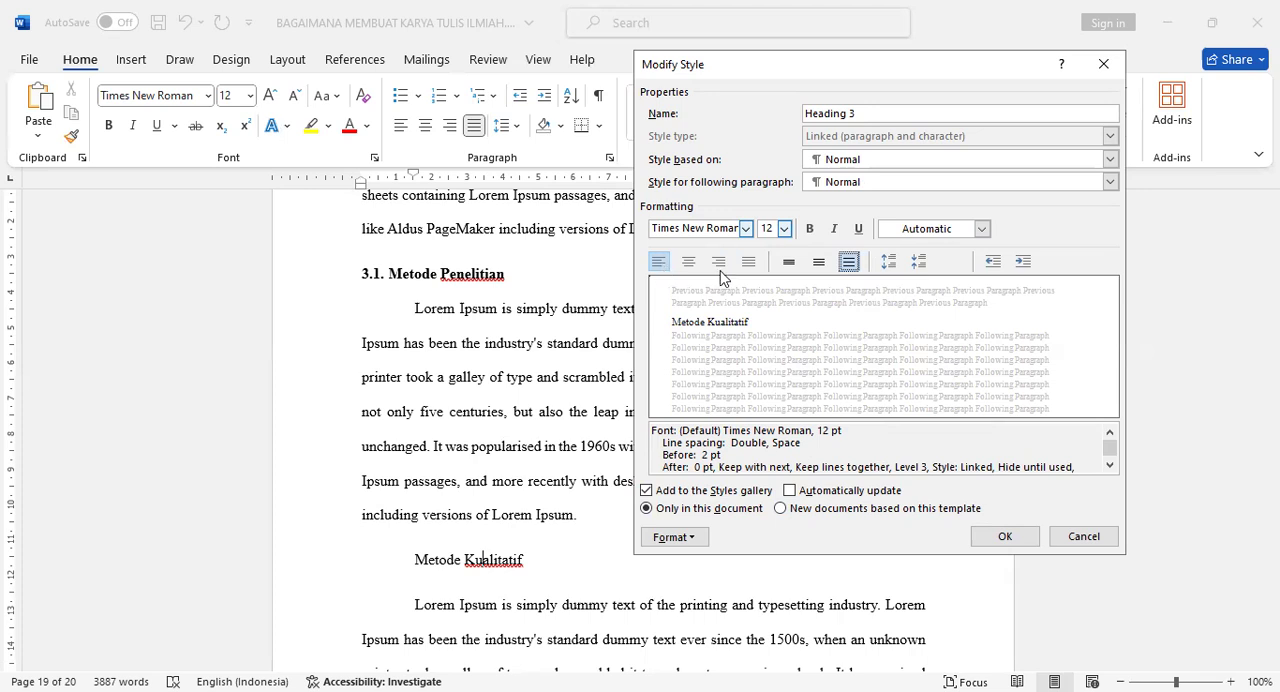
left_click(993, 541)
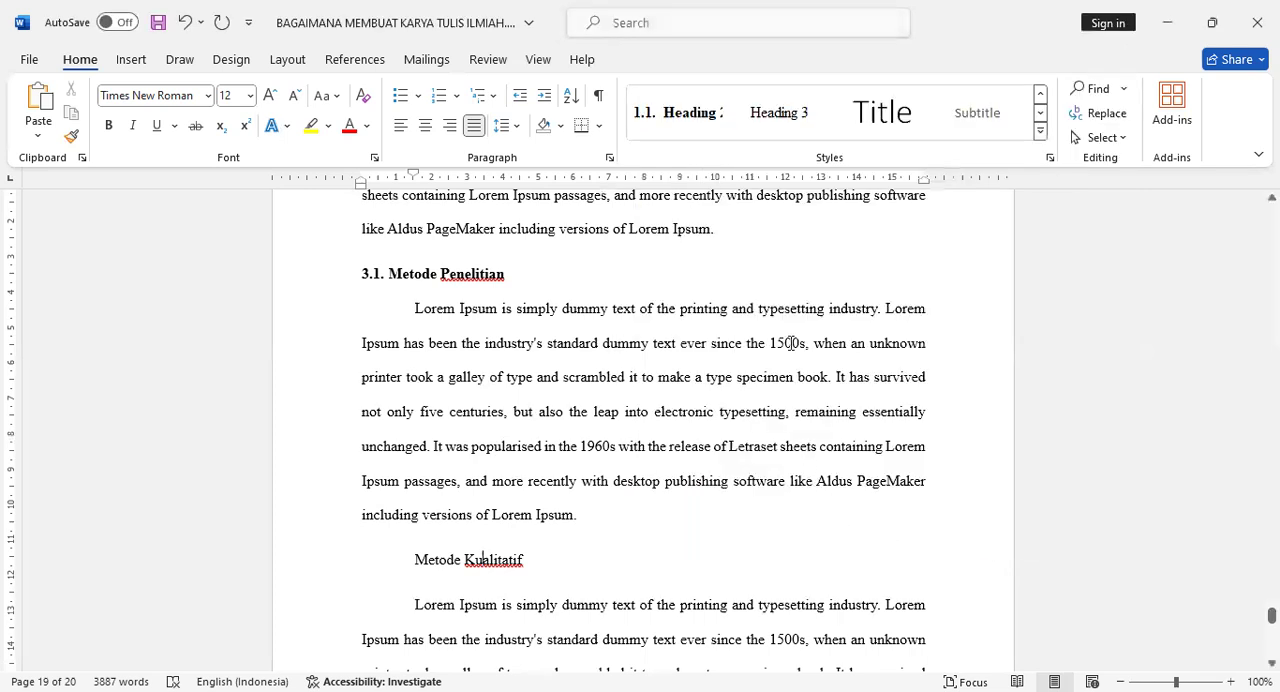
left_click(779, 114)
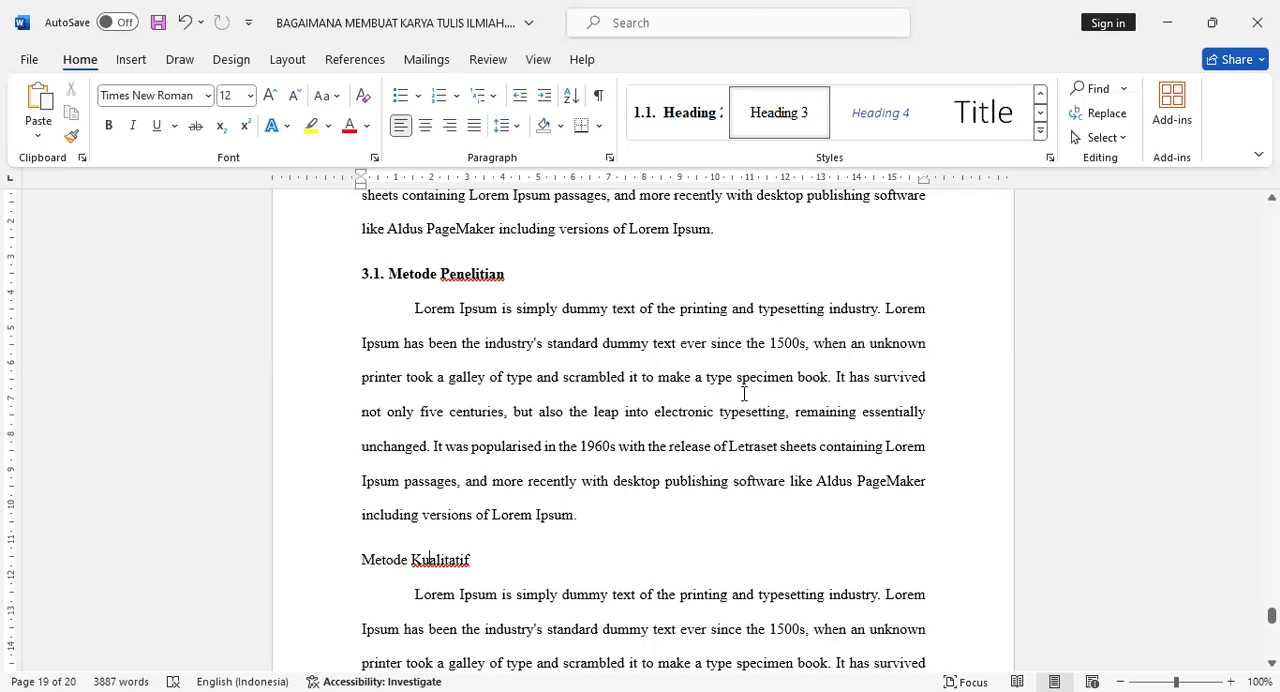
Define a new multilevel list with level 3 linked to the Heading 3 style.
left_click(496, 96)
left_click(780, 103)
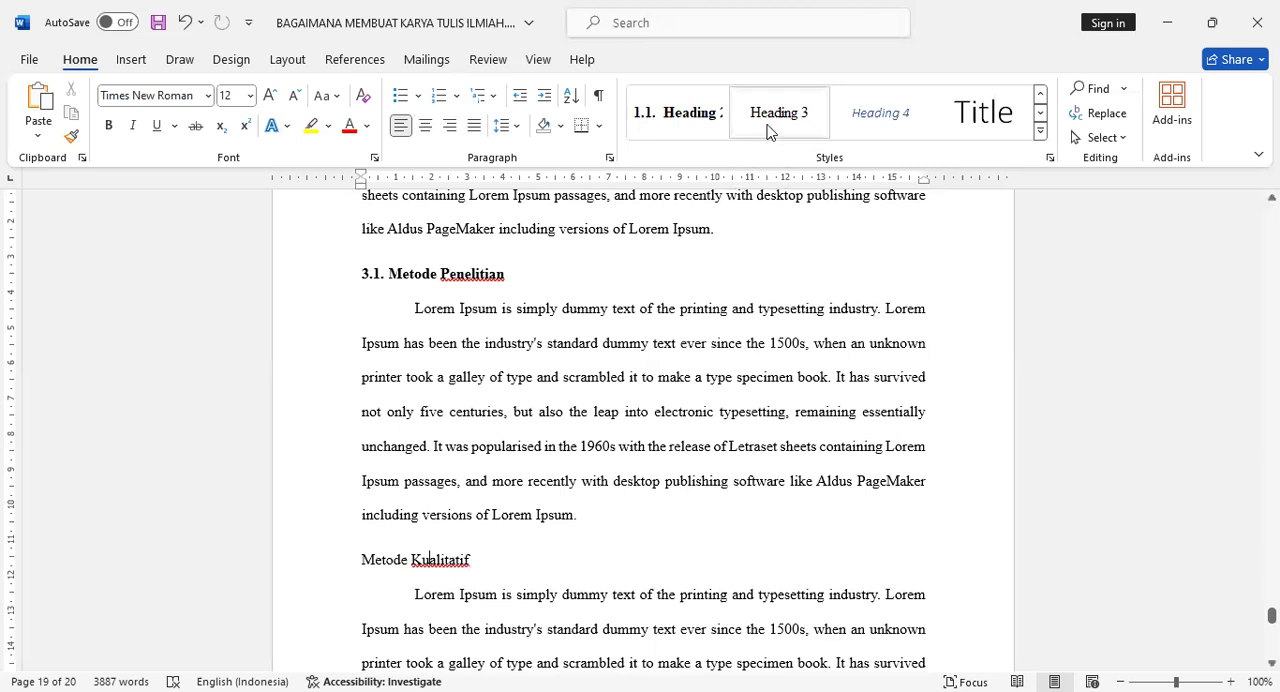
mouse_move(353, 563)
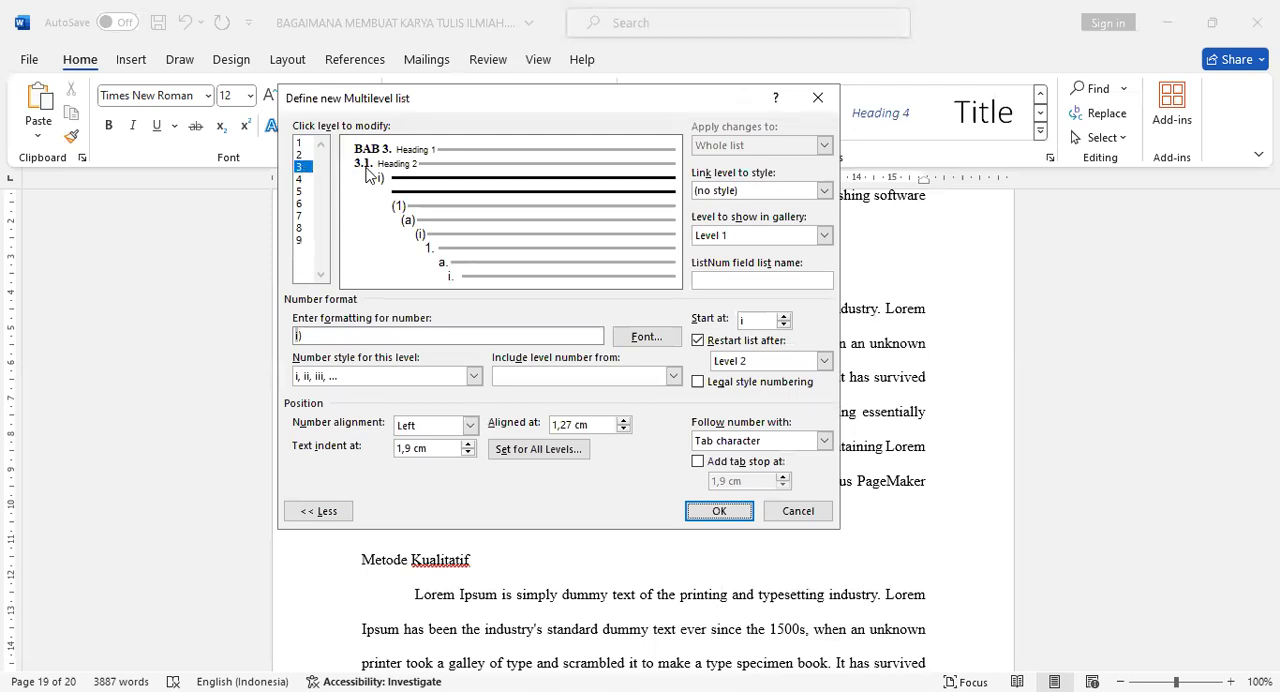
left_click(824, 192)
scroll(770, 245, "down", 2)
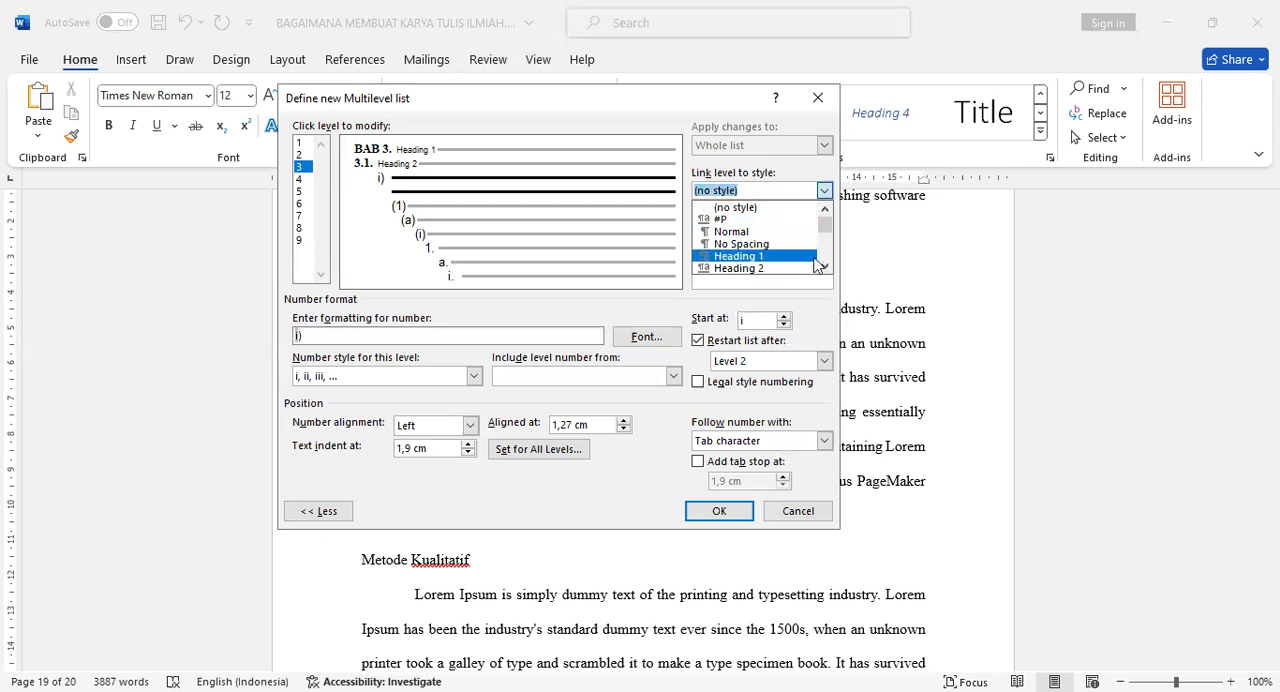
left_click(776, 270)
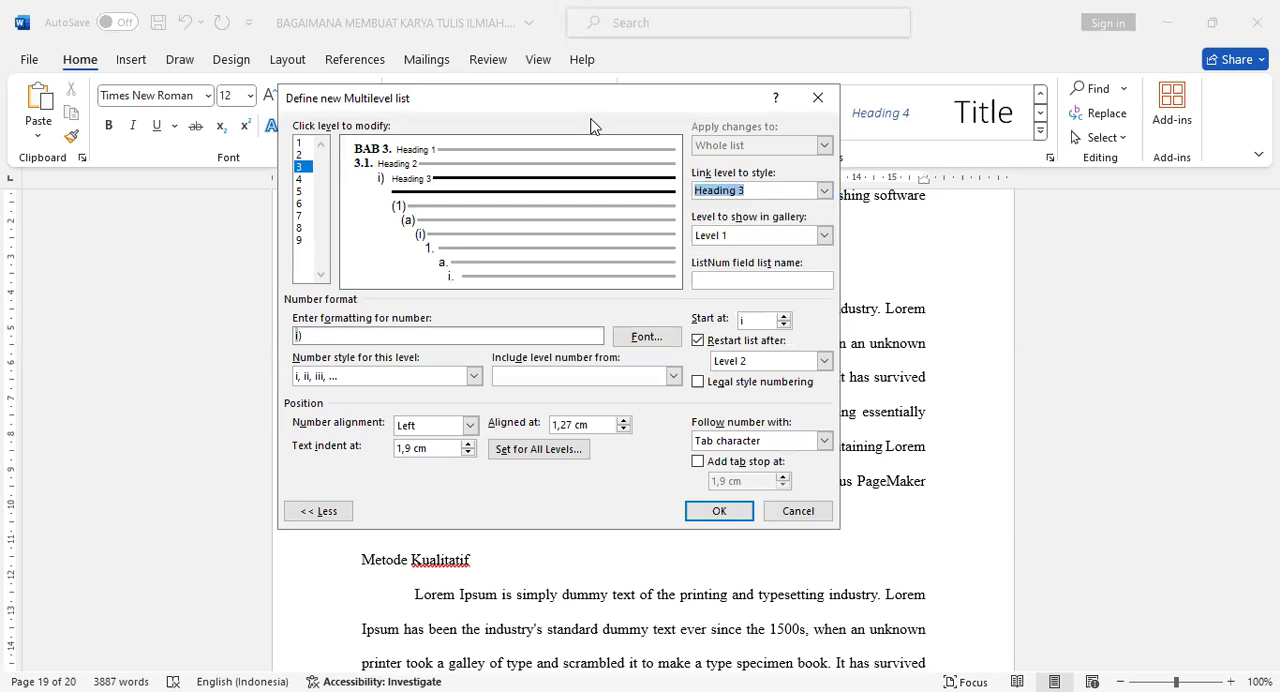
Set the level 3 number font to Times New Roman, size 12, with automatic colour.
left_click_drag(775, 95, 959, 84)
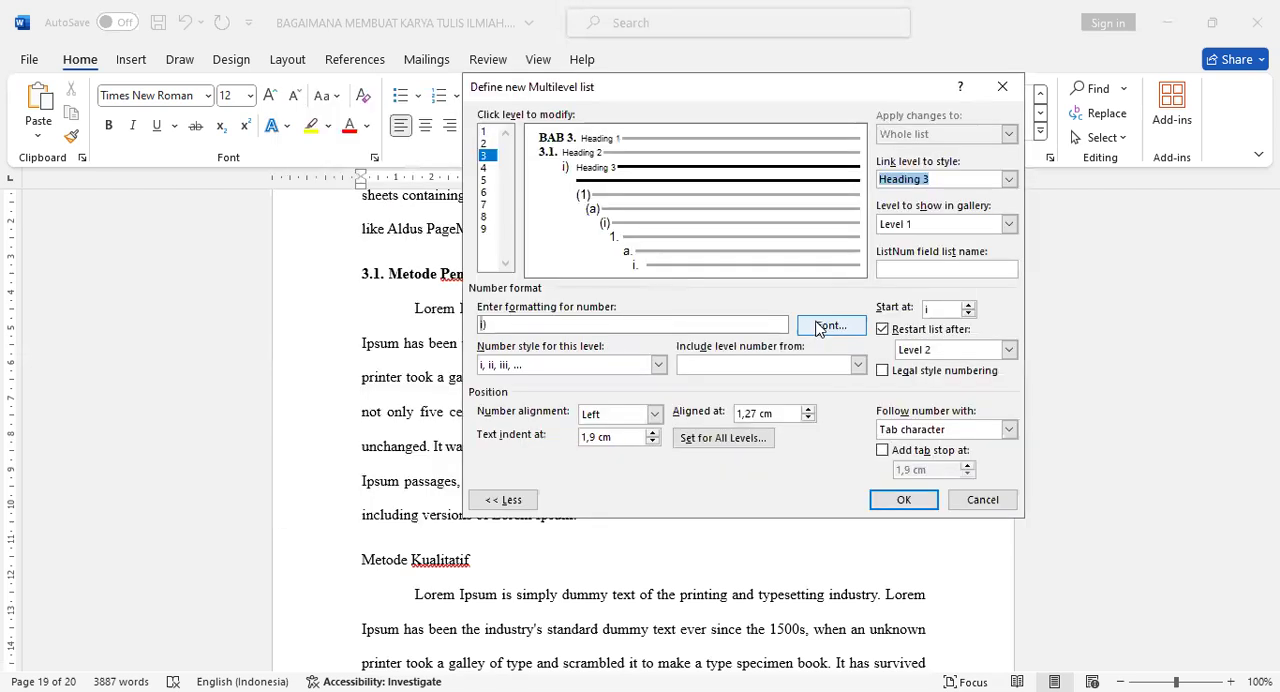
left_click(830, 325)
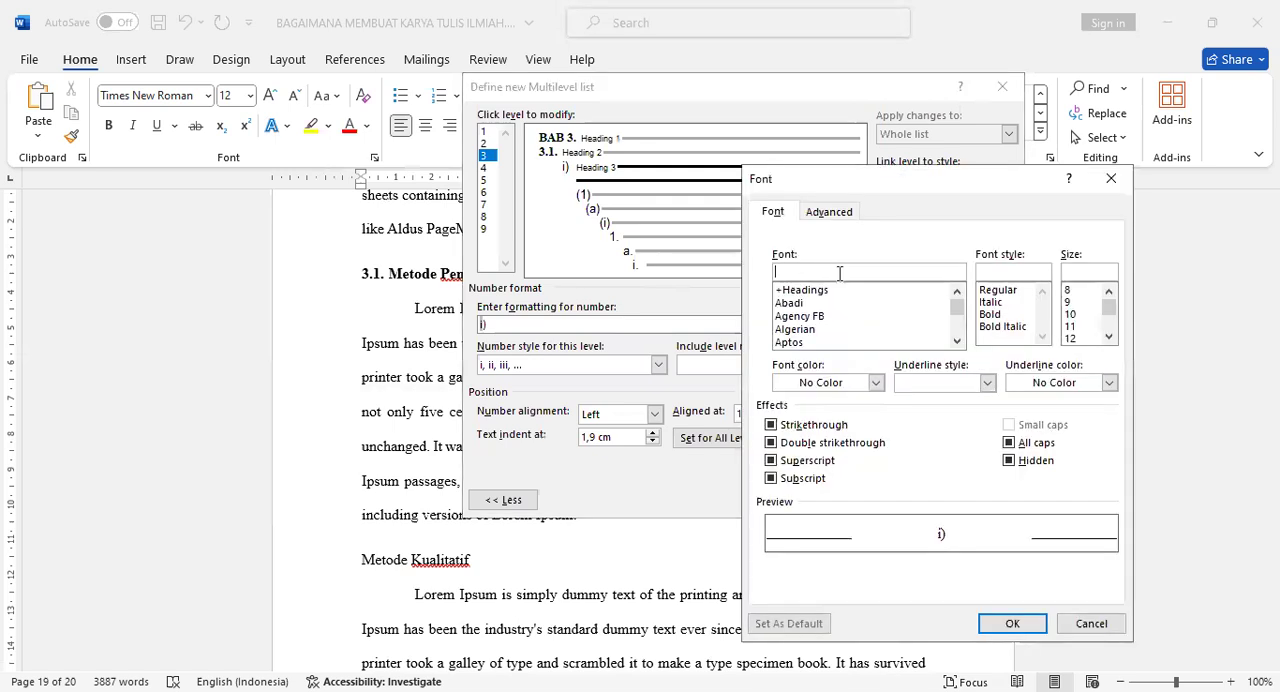
type("tim")
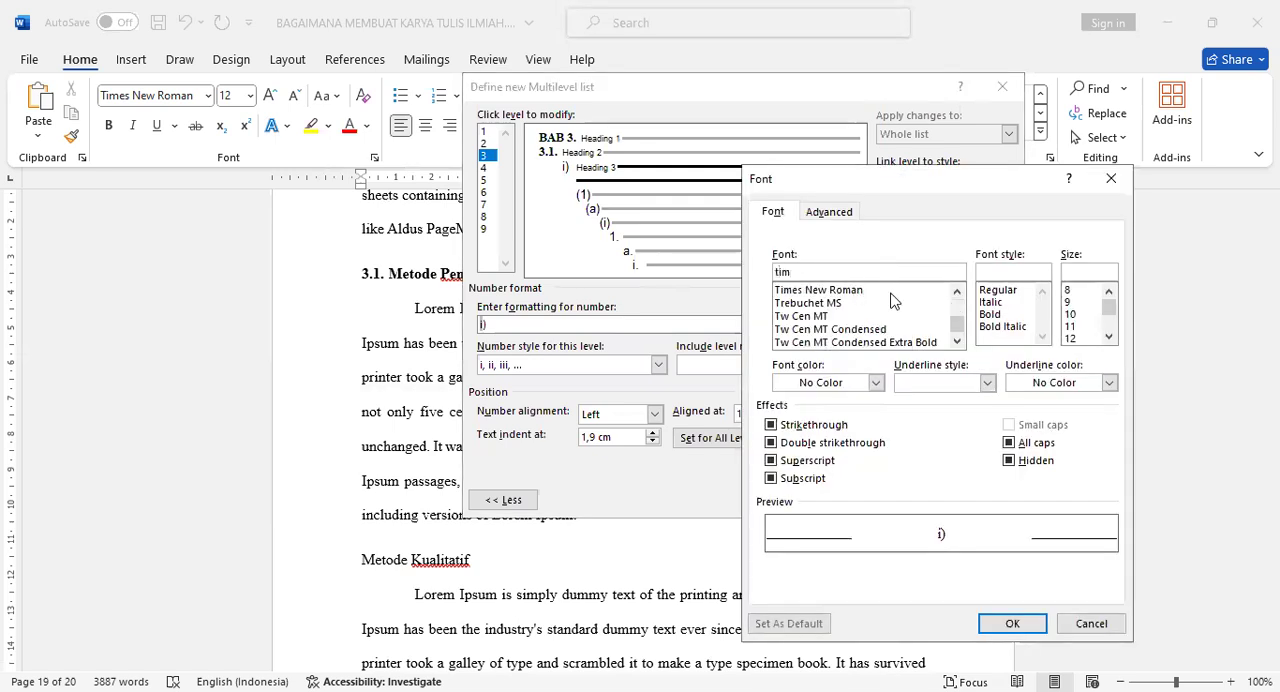
left_click(893, 290)
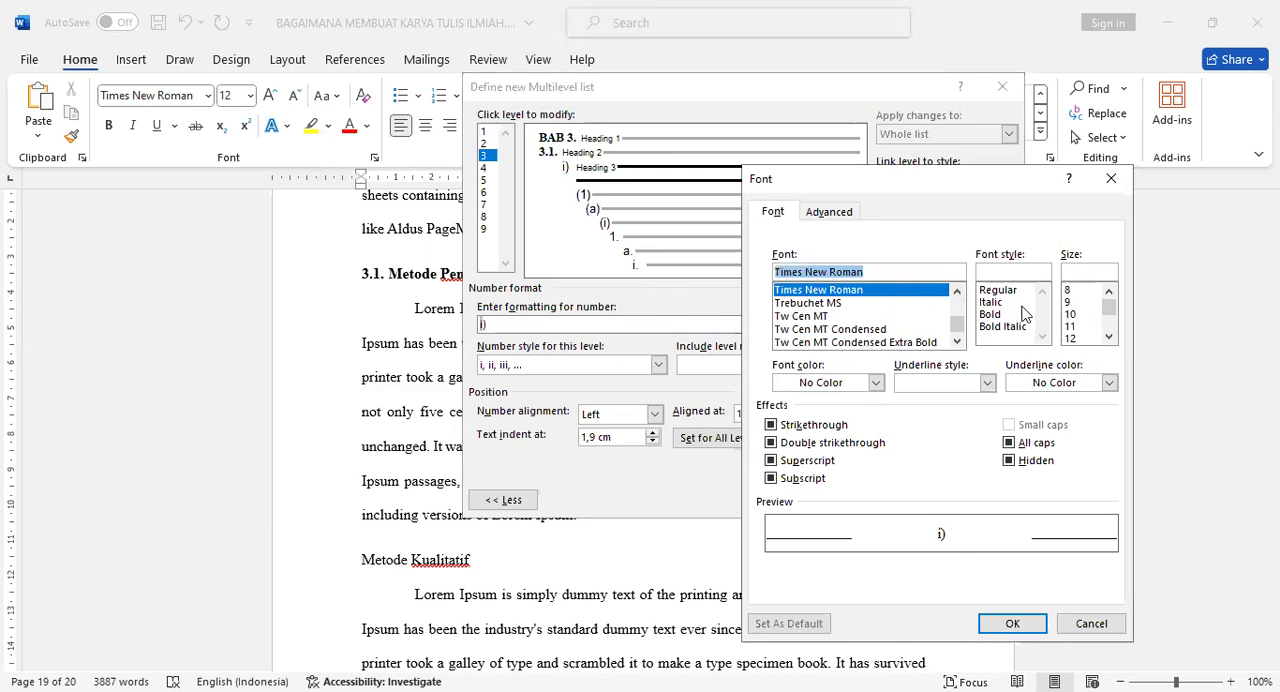
left_click(1070, 338)
left_click(838, 385)
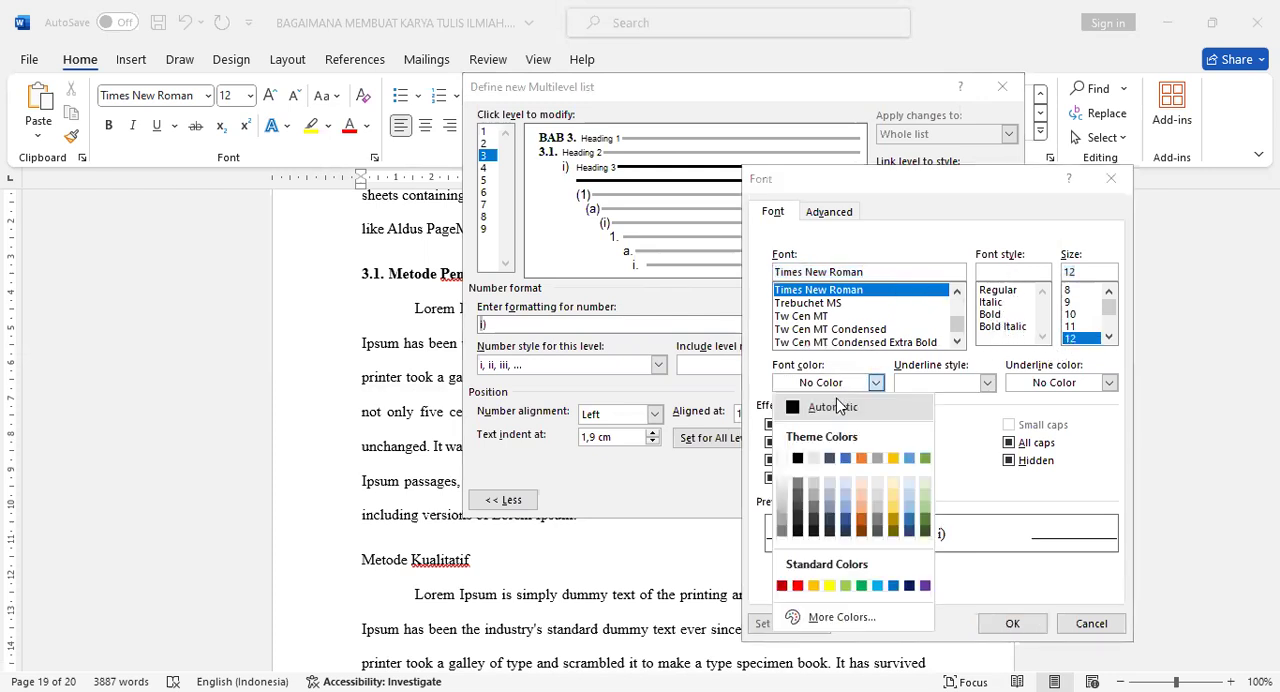
left_click(838, 406)
left_click(1000, 624)
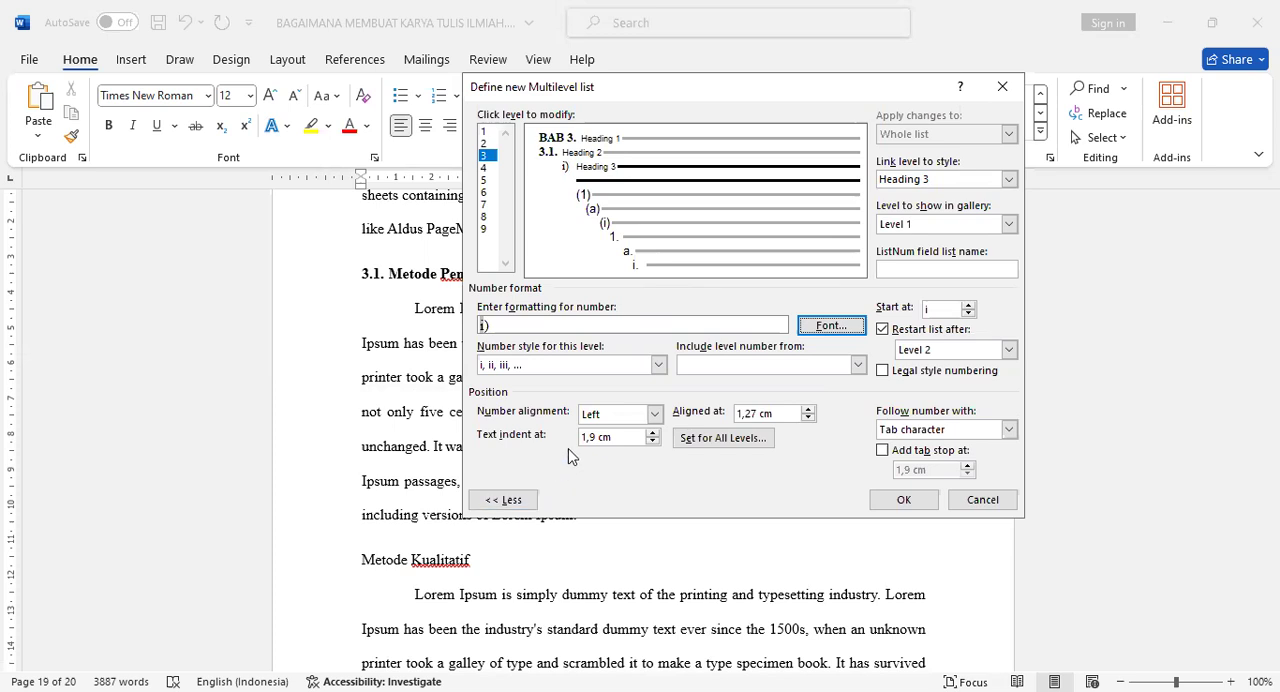
Change the level 3 numbering to a, b, c and include the level 1 and level 2 numbers, separated by dots, as 3.1.a.
left_click(659, 366)
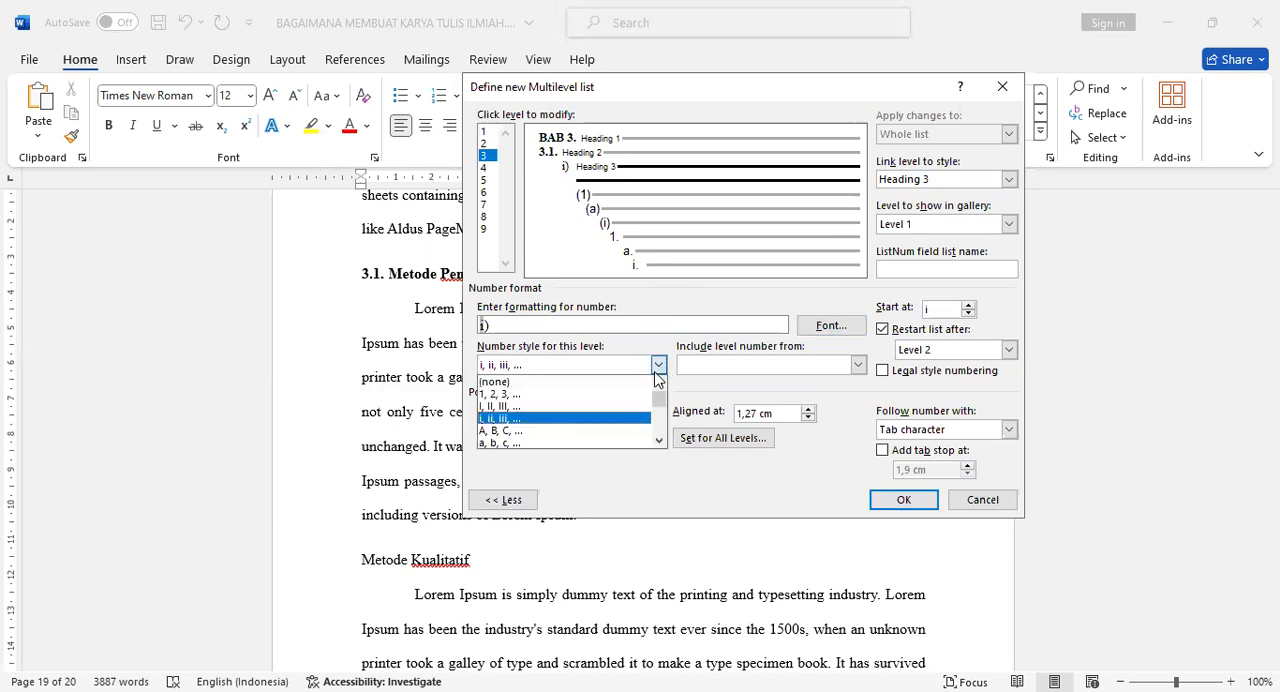
left_click(566, 443)
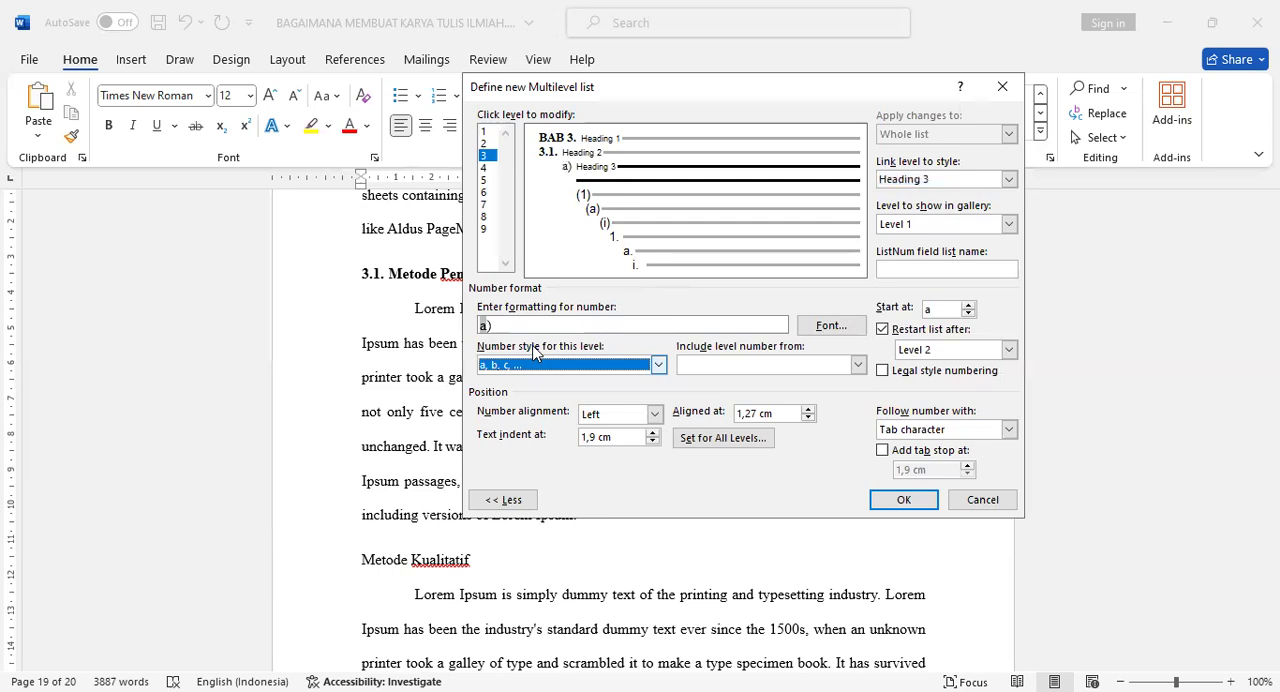
left_click(530, 325)
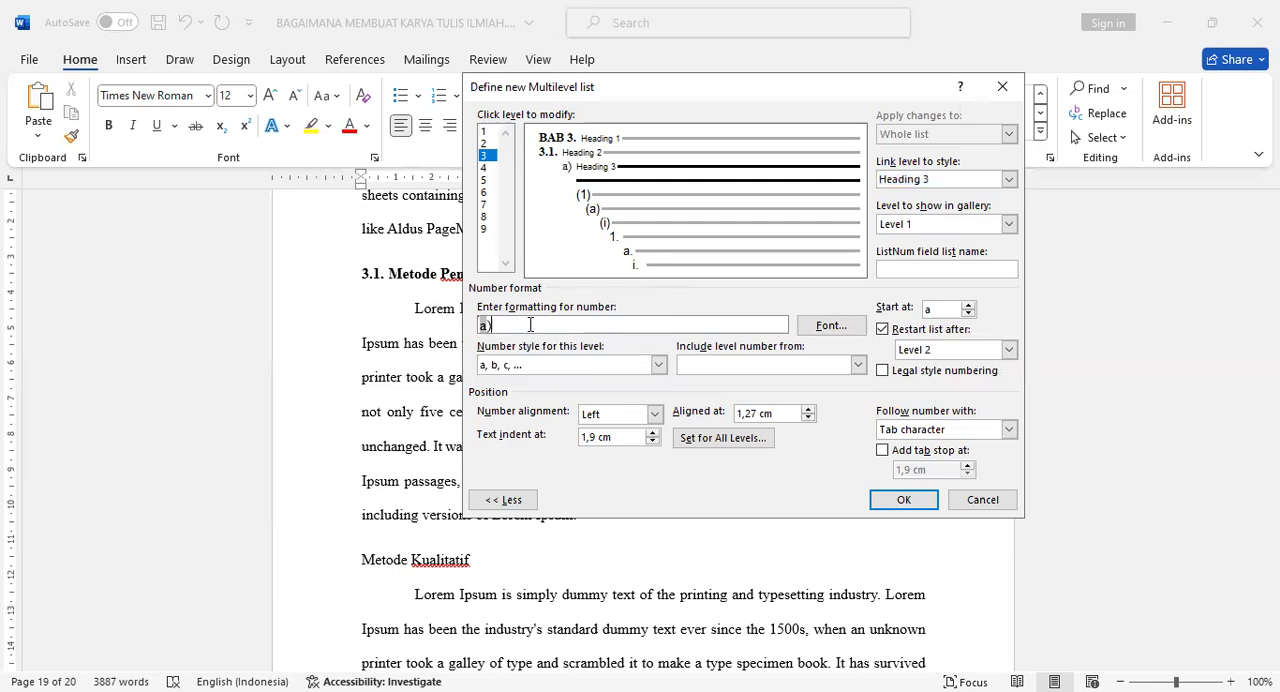
key("BackSpace")
left_click(858, 366)
left_click(781, 382)
type(".a.")
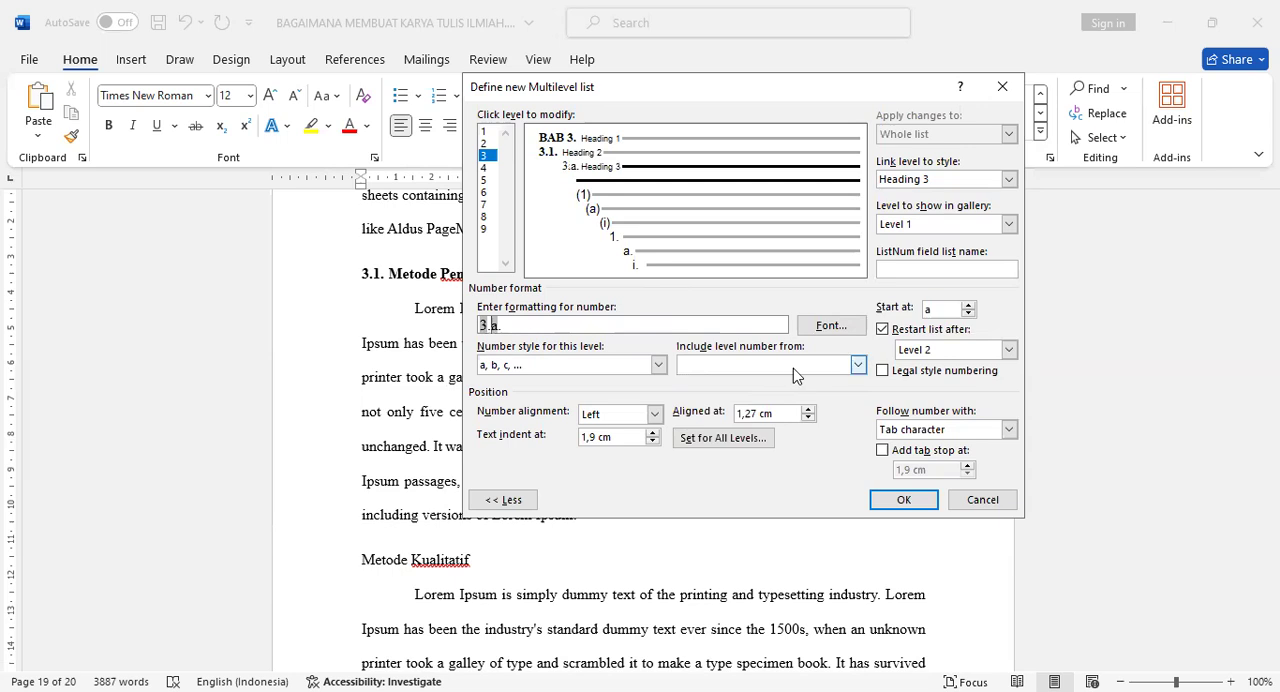
left_click(858, 366)
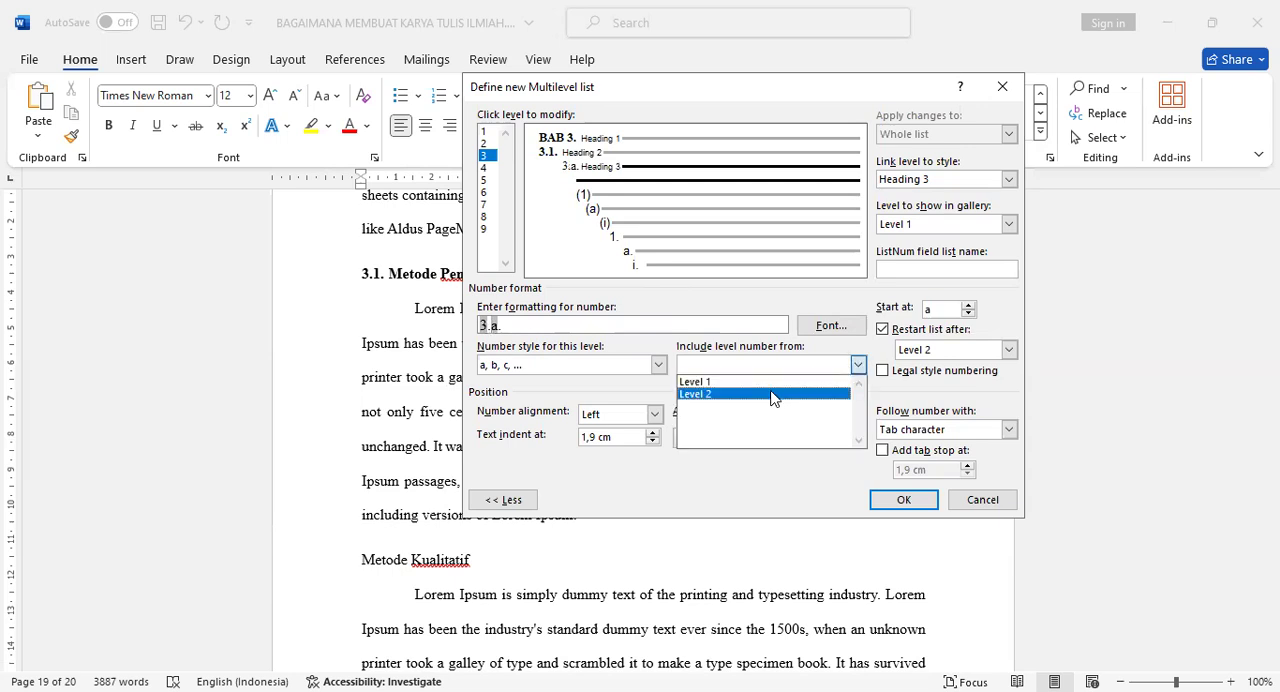
left_click(771, 394)
type(".1")
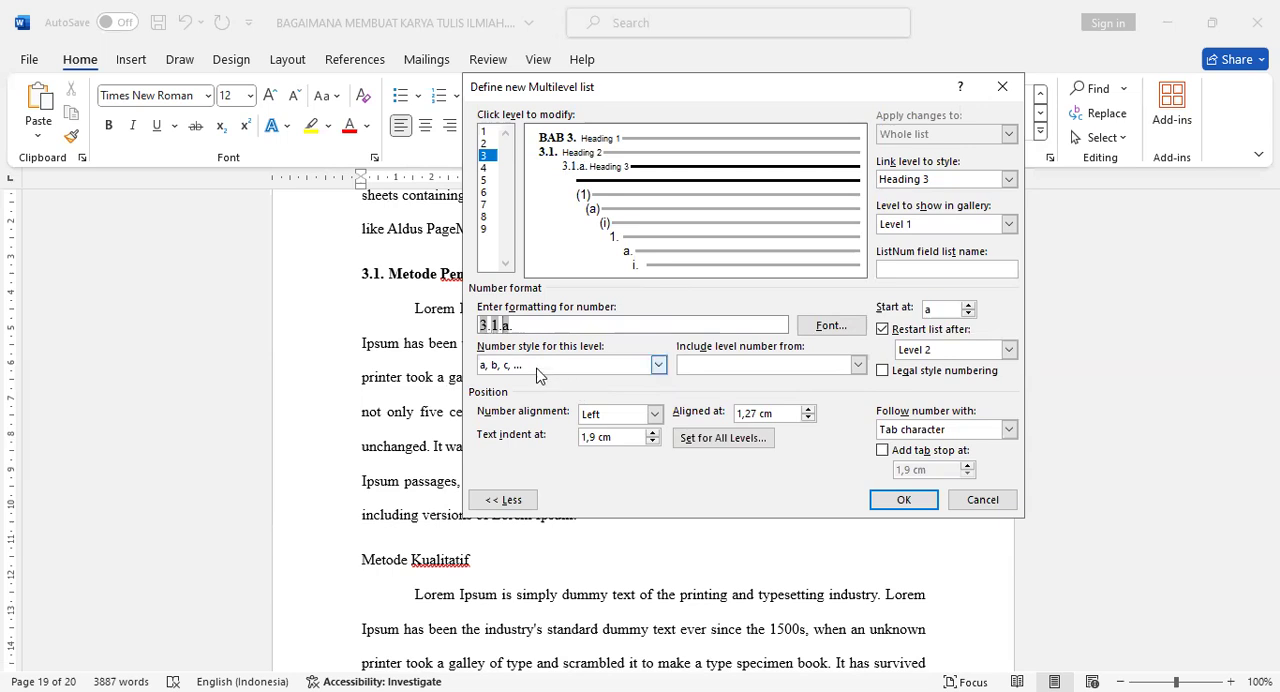
double_click(482, 325)
Try to apply the list with level 3 aligned at 2 cm, text indented at 2 cm and a space after the number.
left_click(809, 409)
left_click(809, 410)
left_click(809, 410)
left_click(809, 410)
left_click(809, 410)
left_click(809, 410)
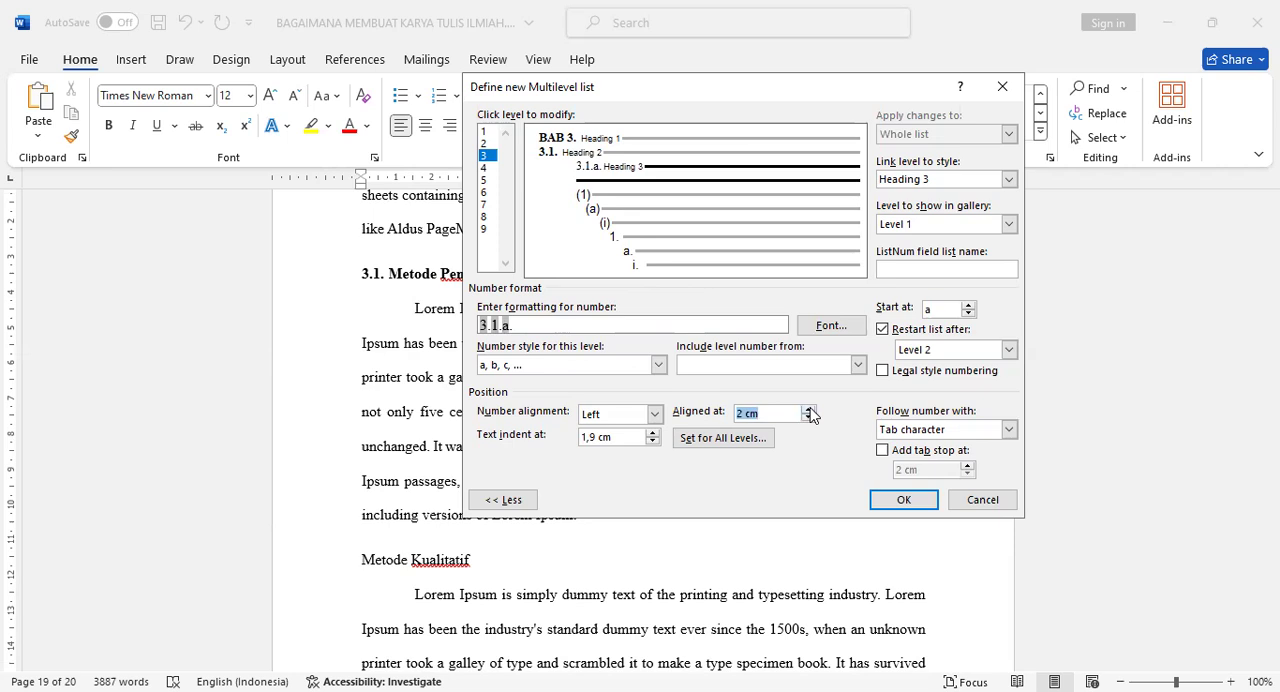
left_click(620, 436)
left_click(653, 432)
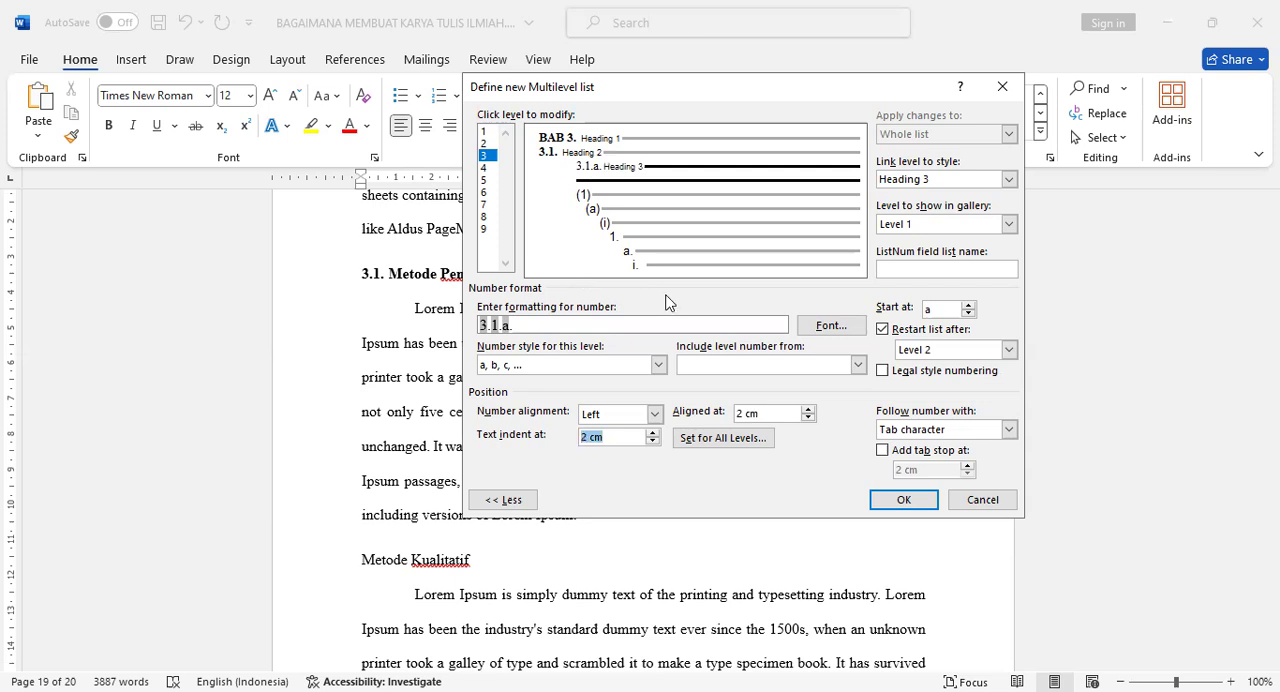
left_click(921, 428)
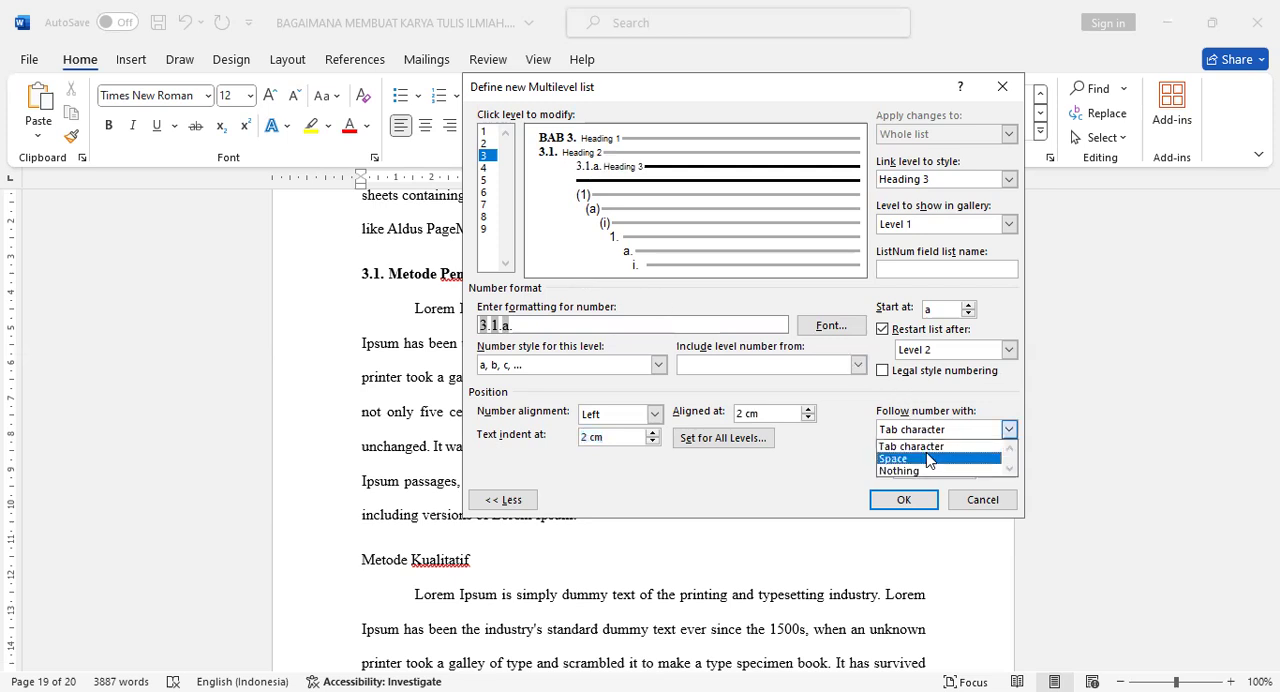
left_click(928, 459)
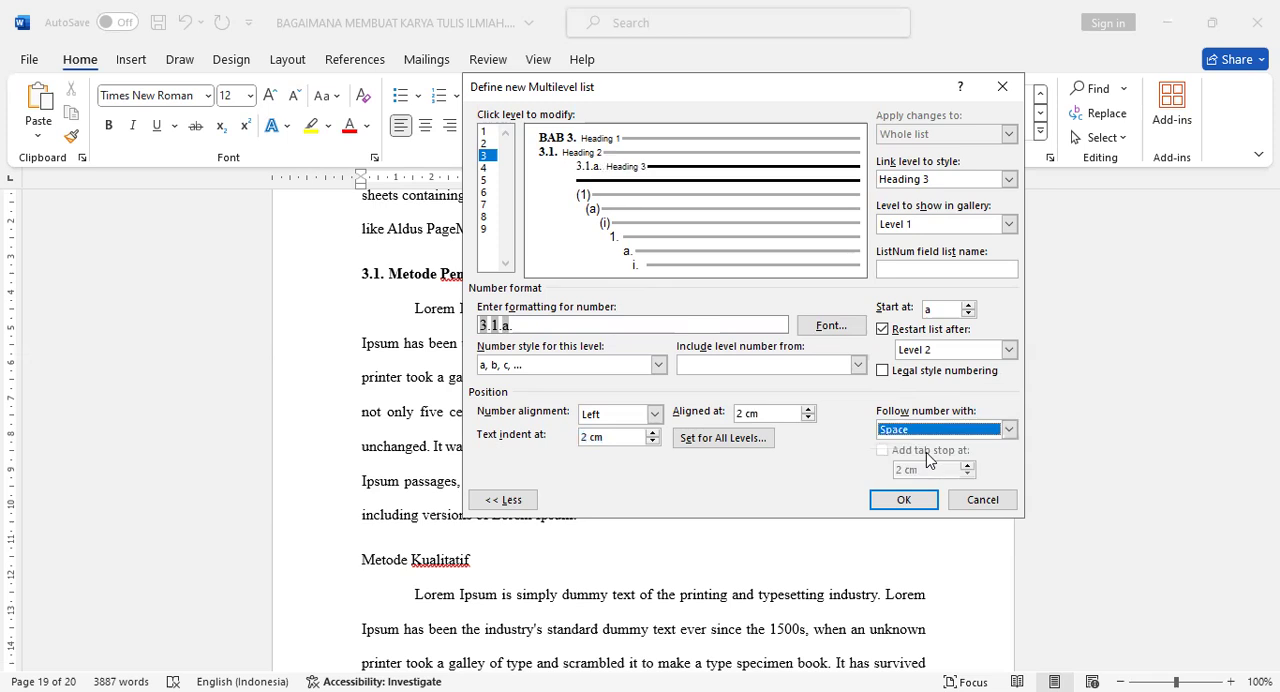
left_click(907, 500)
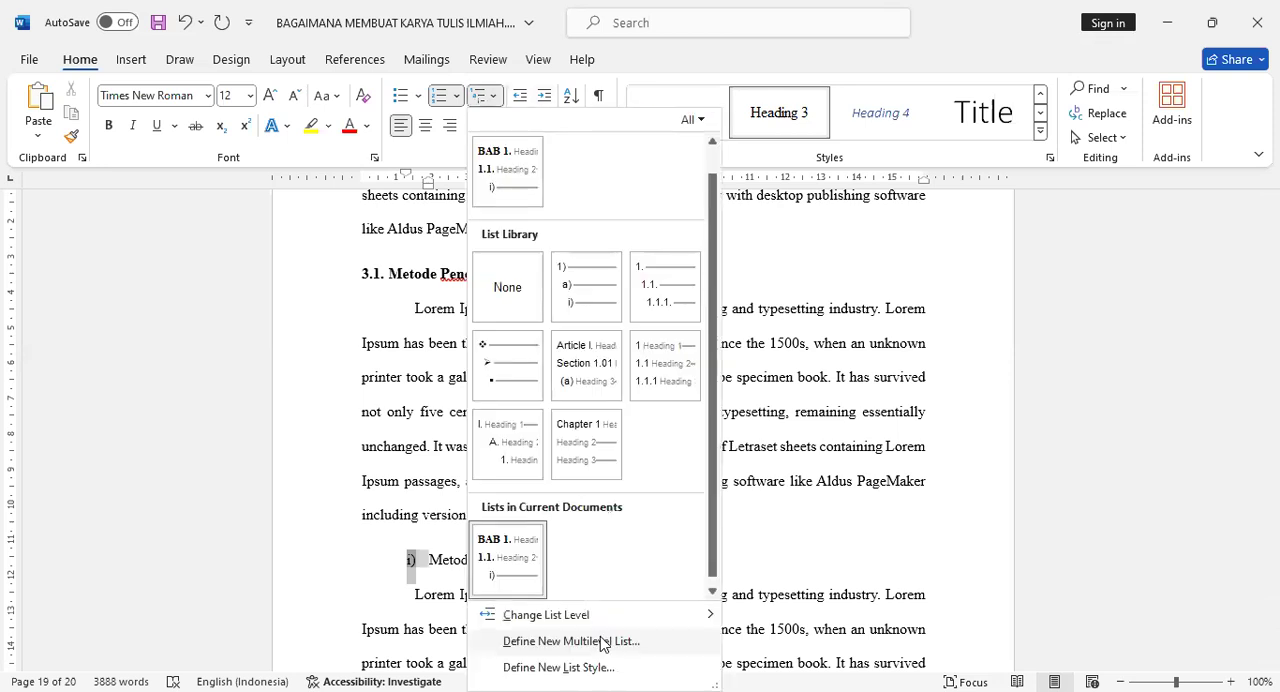
Define a new multilevel list for Metode Kualitatif with level 3 linked to the Heading 3 style.
left_click(603, 643)
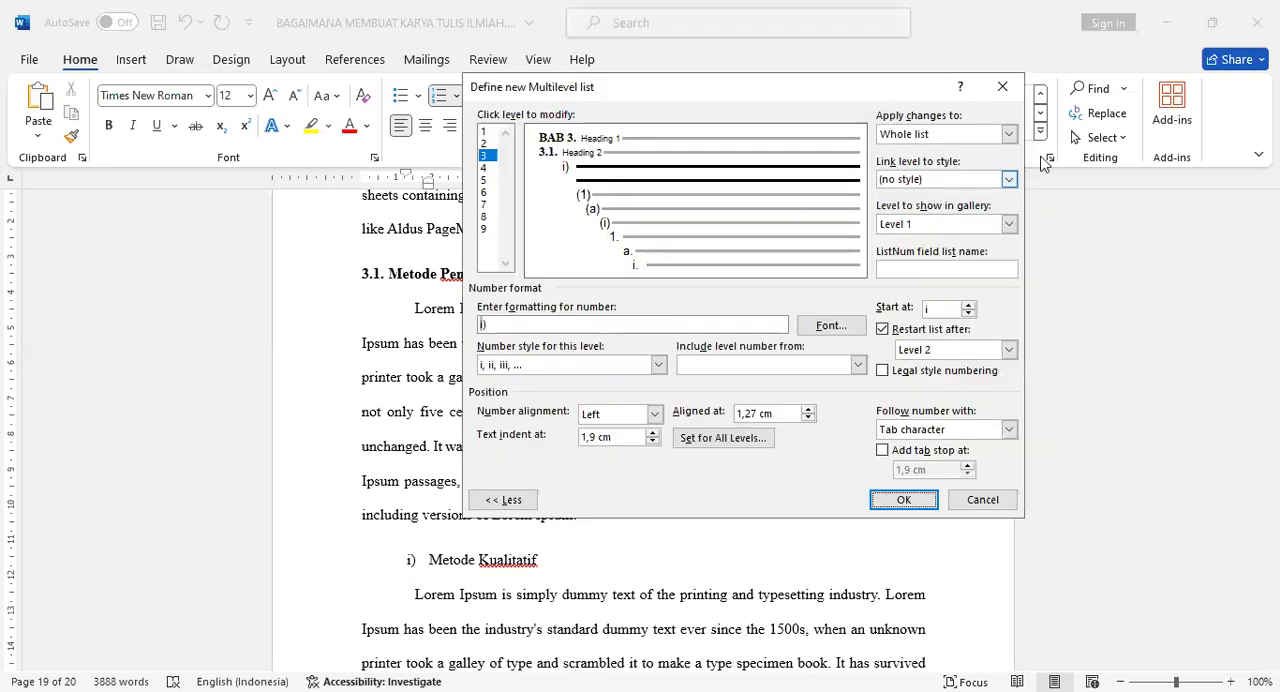
left_click(1010, 179)
left_click(1009, 255)
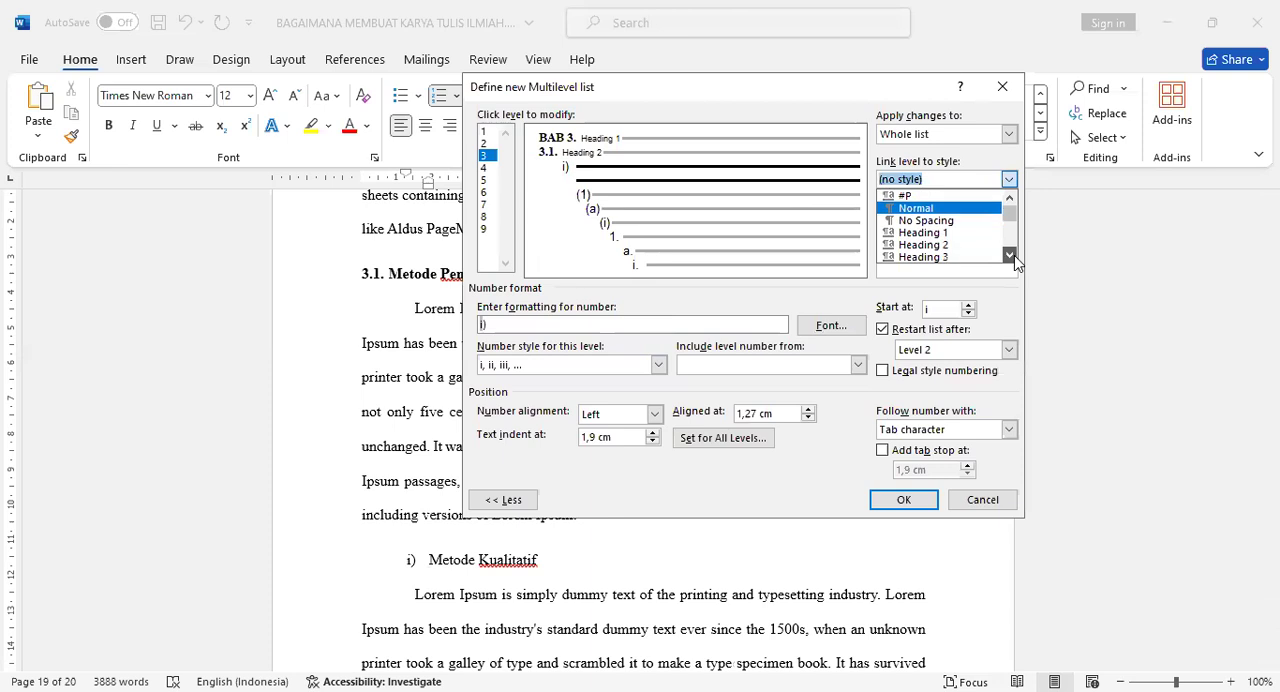
left_click(984, 257)
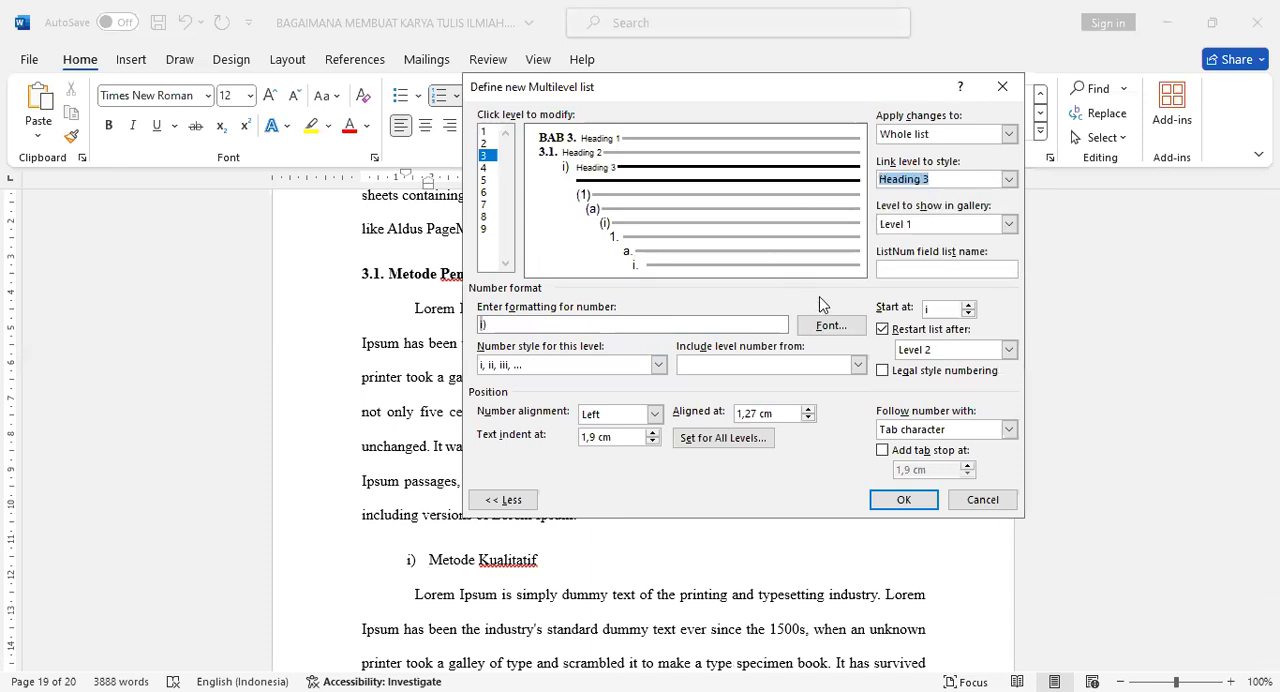
Set the font of the level 3 number to Times New Roman, size 12.
left_click(835, 325)
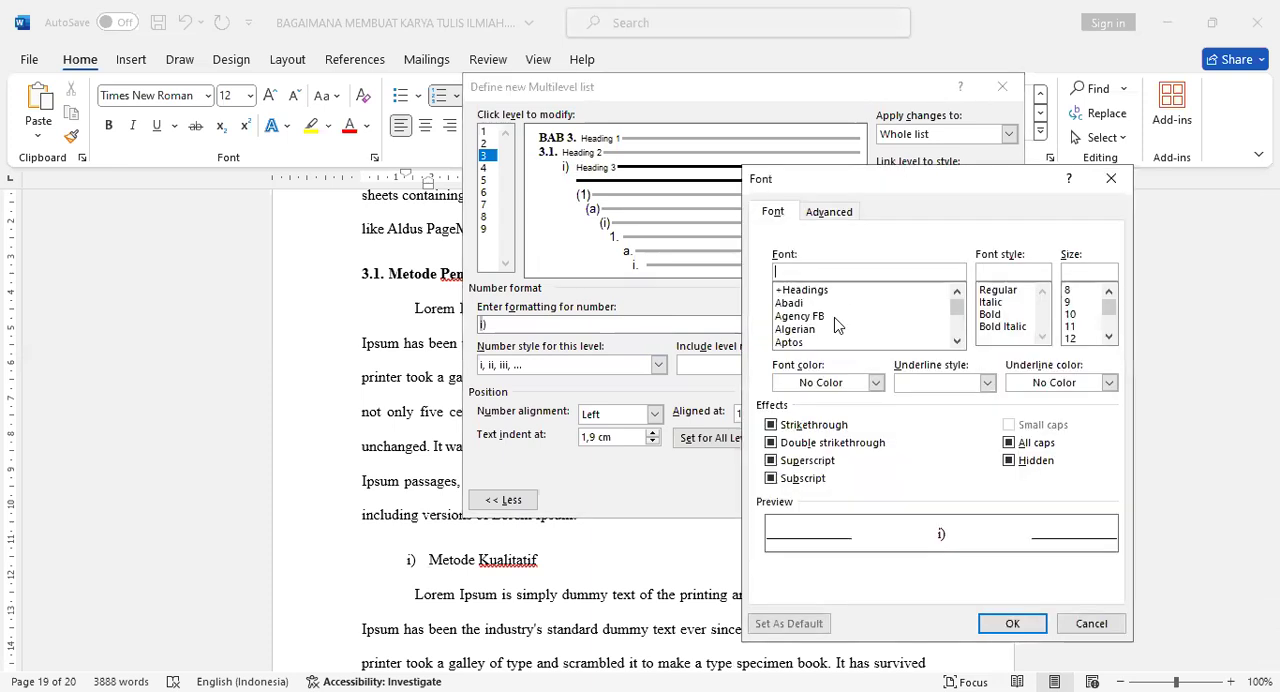
type("tim")
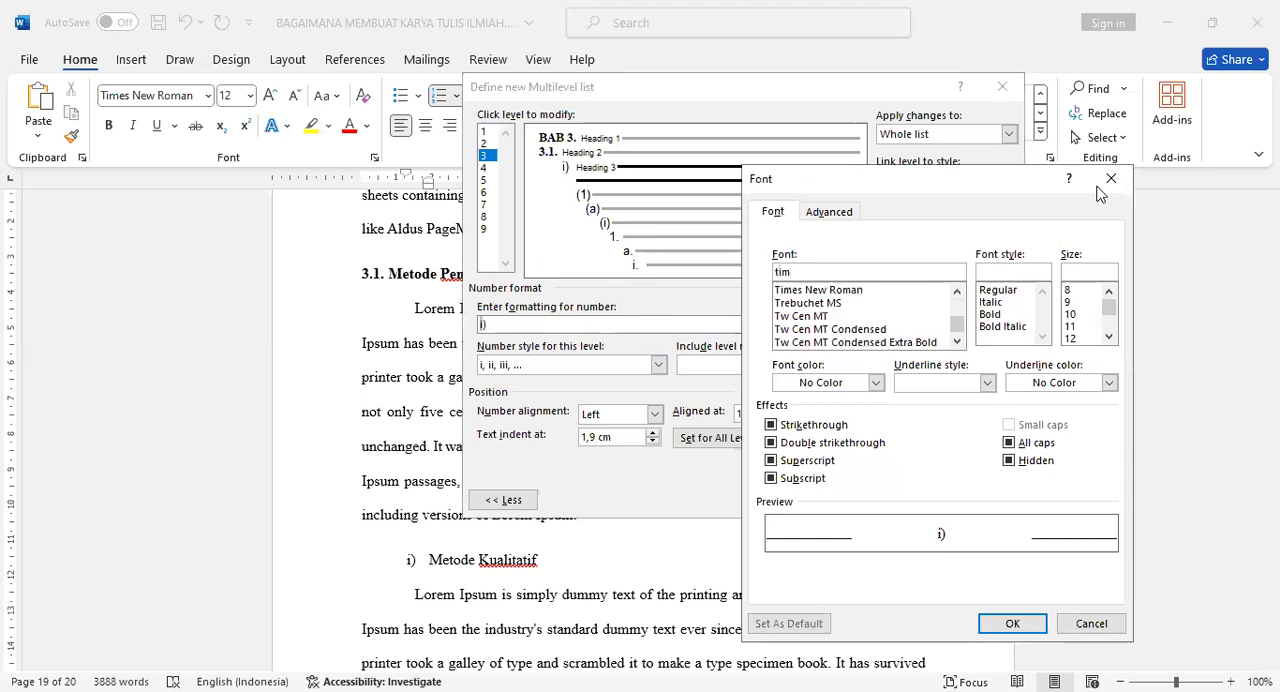
left_click(884, 290)
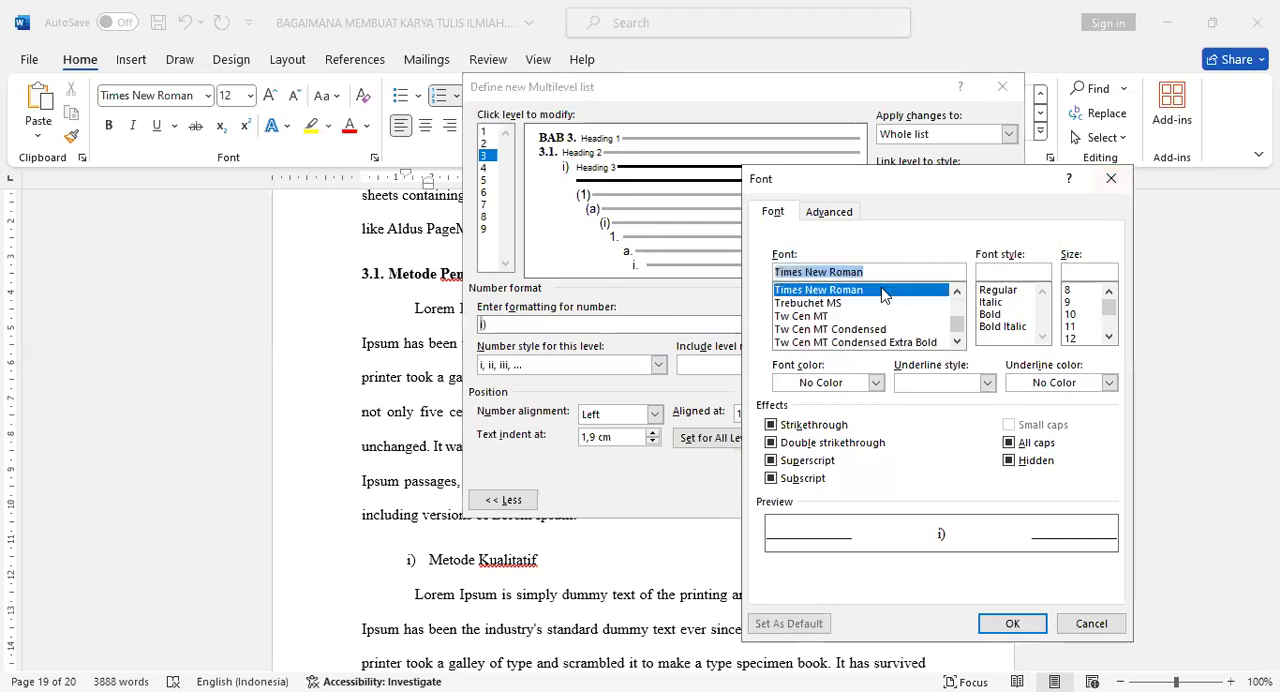
left_click(1075, 338)
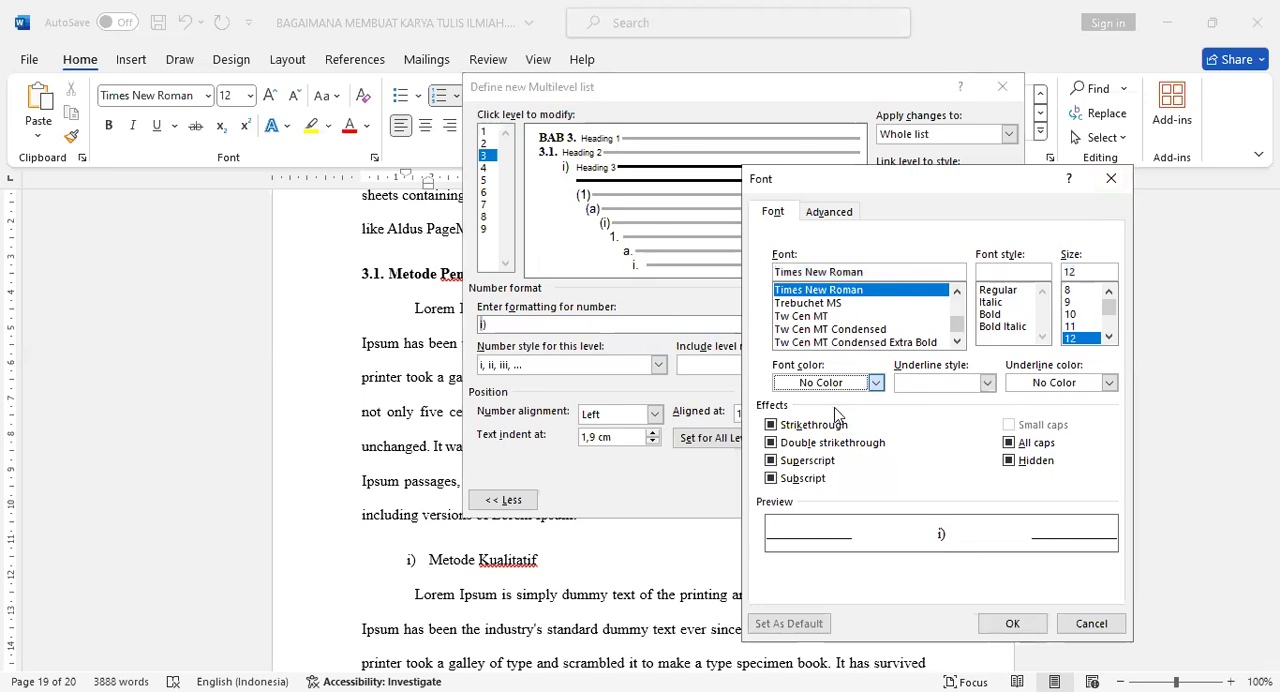
left_click(1003, 625)
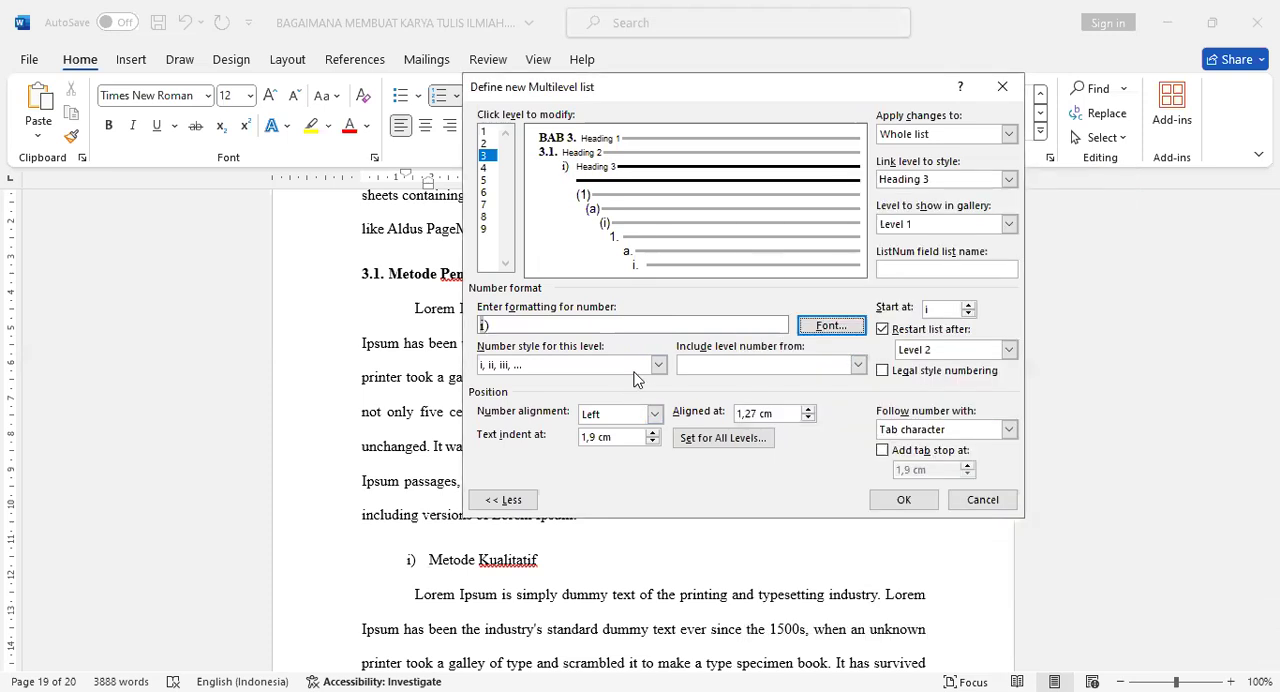
Format the level 3 number as 3.1.a. with a, b, c numbering preceded by the level 1 and level 2 numbers.
left_click(656, 365)
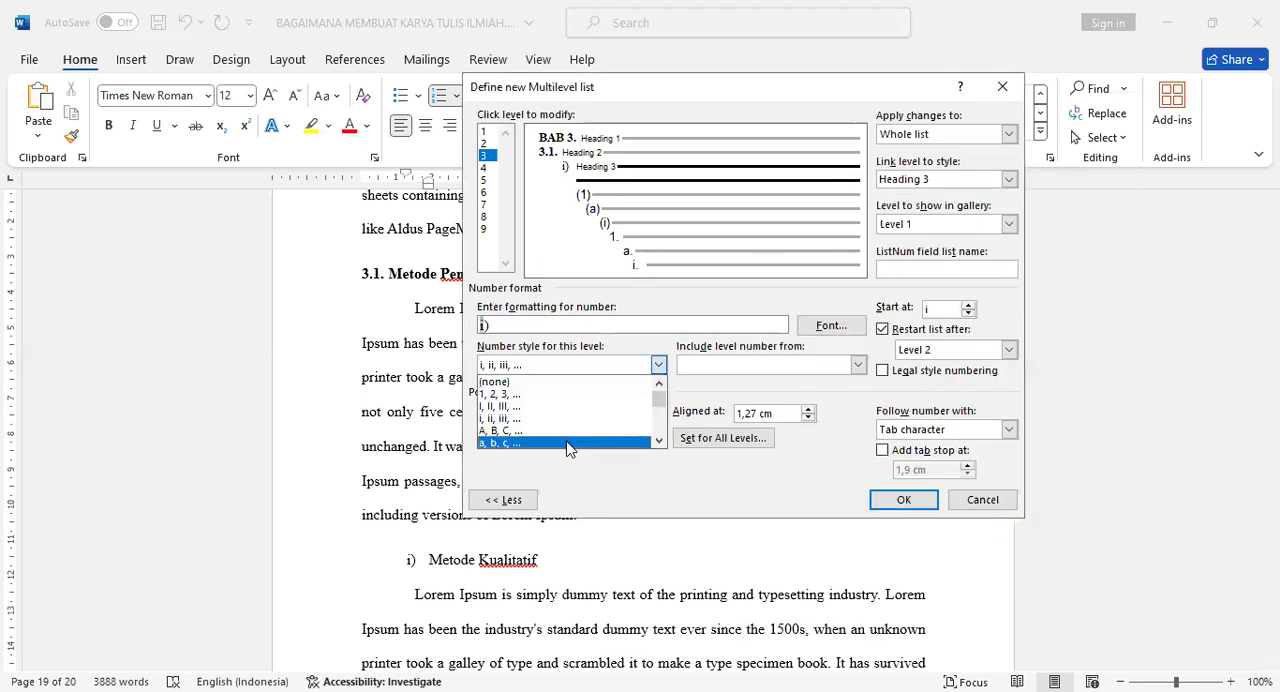
left_click(567, 447)
left_click(565, 318)
key("BackSpace")
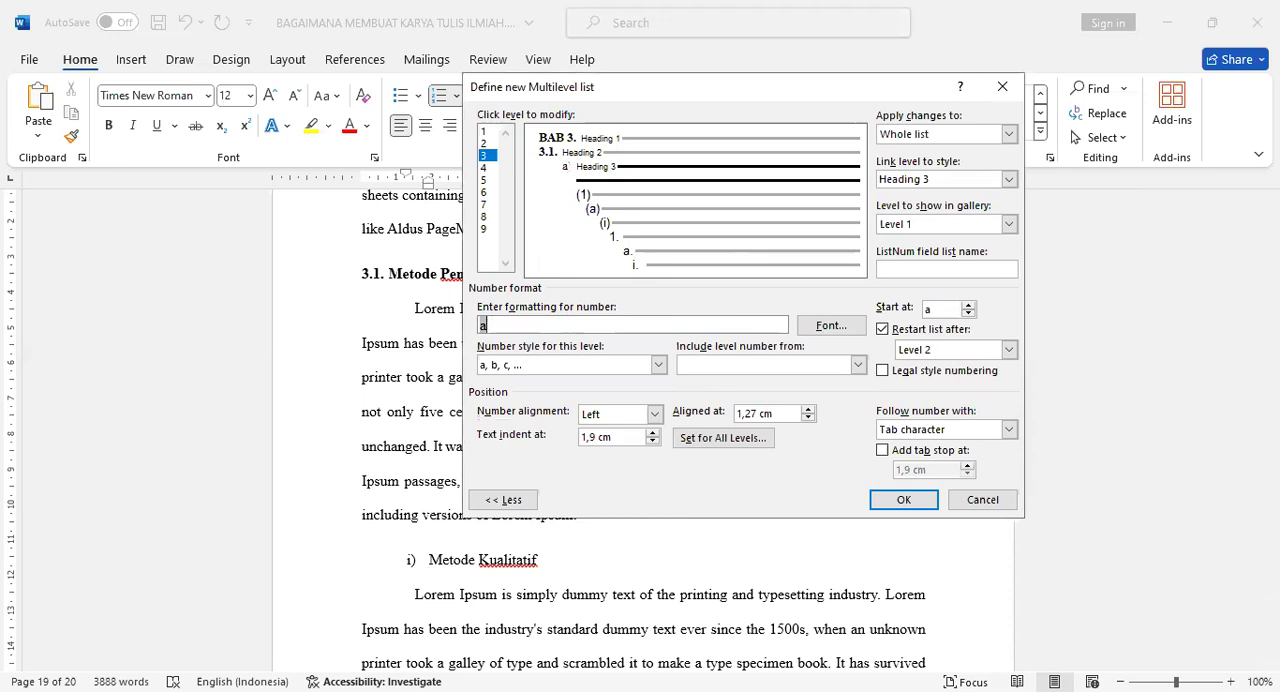
type(".")
left_click(858, 365)
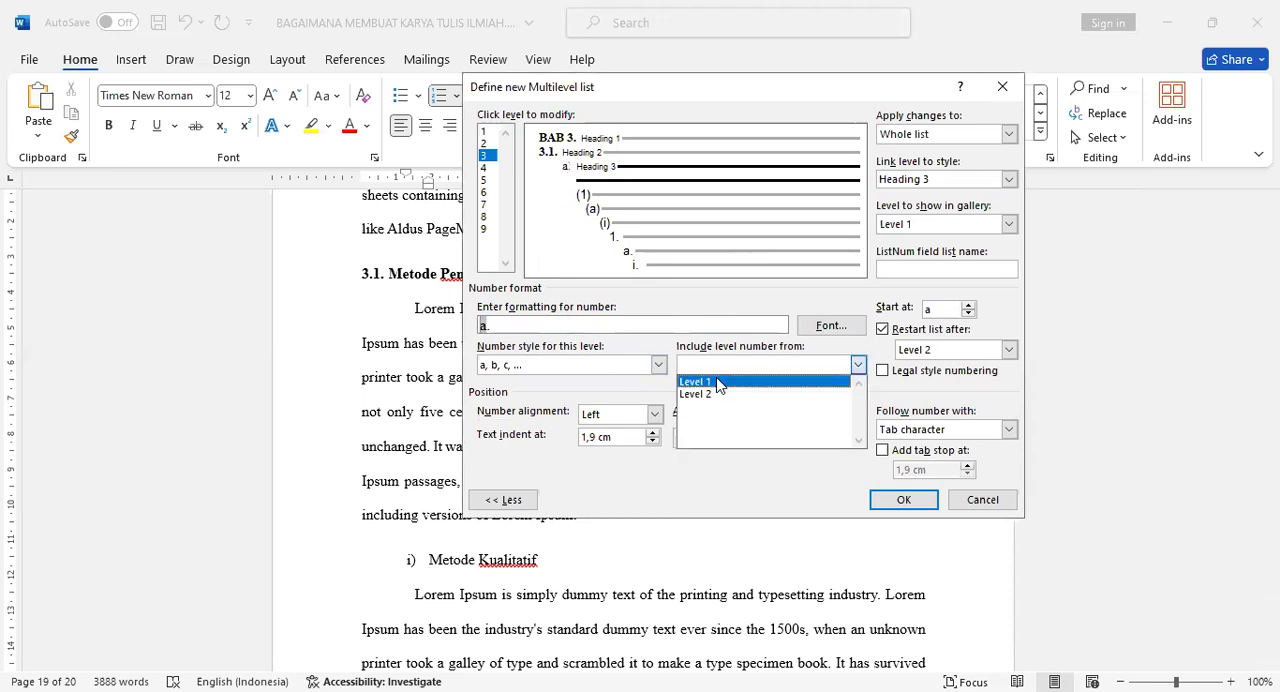
left_click(717, 382)
left_click(740, 365)
left_click(737, 394)
Align level 3 at 2 cm, indent its text at 2 cm, follow the number with a space, and apply the list.
left_click_drag(755, 412, 722, 412)
key("Delete")
key("Delete")
type("2")
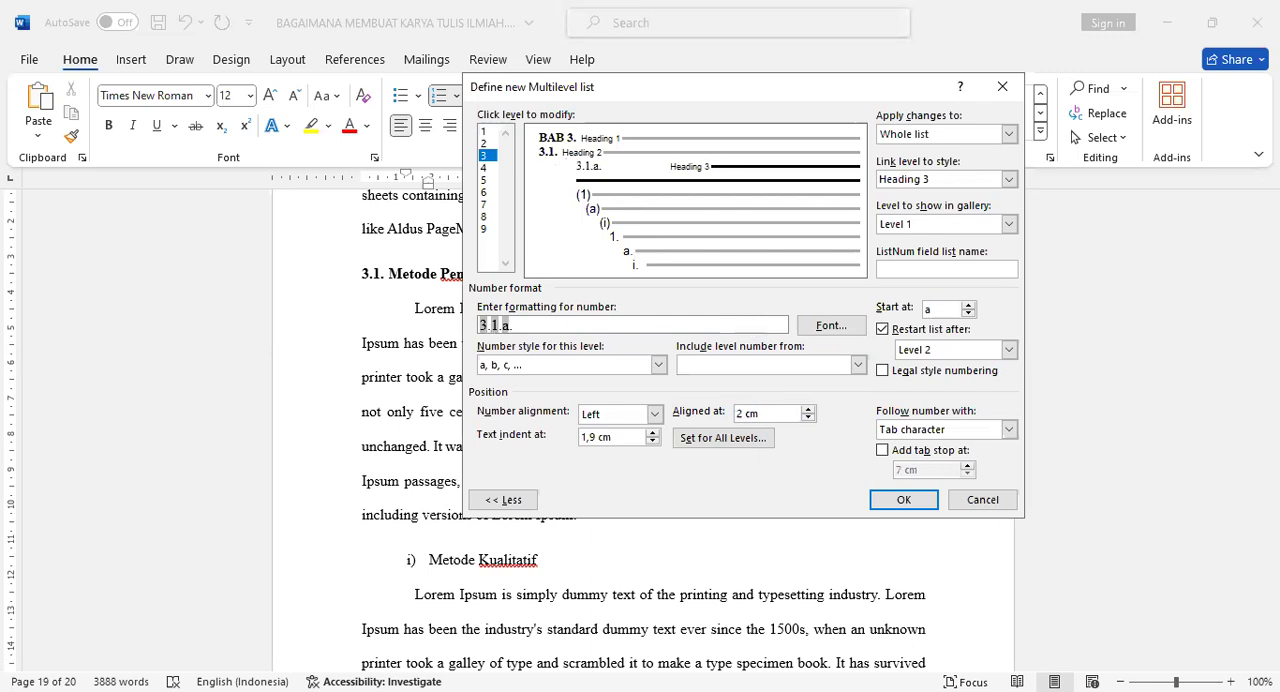
left_click(652, 432)
left_click(920, 430)
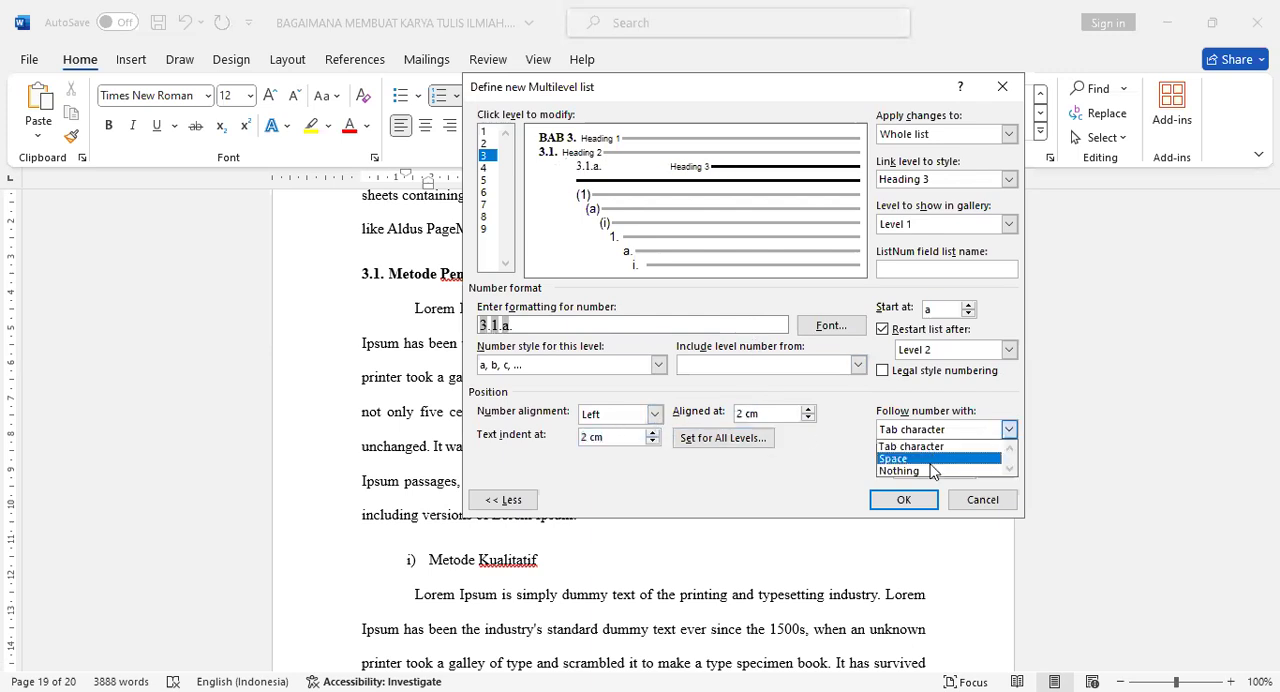
left_click(925, 459)
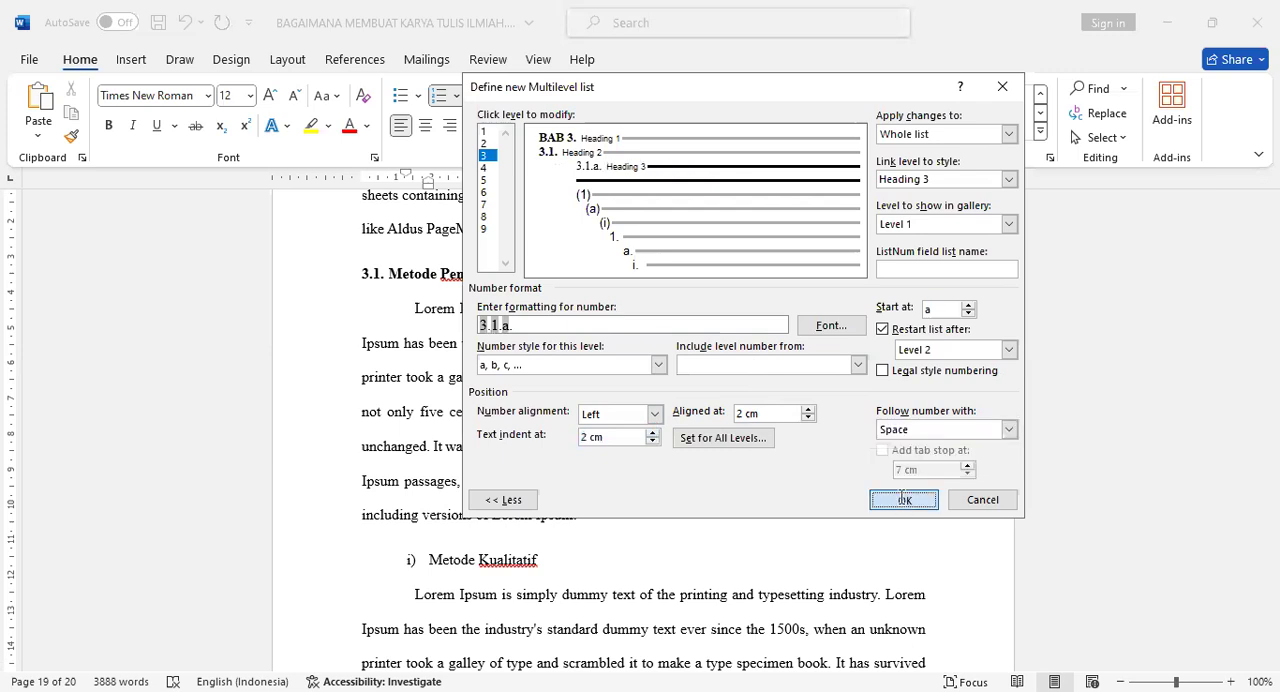
left_click(903, 499)
Indent the whole paragraph under Metode Kualitatif to 2 cm, both its first line and its remaining lines.
scroll(600, 430, "down", 2)
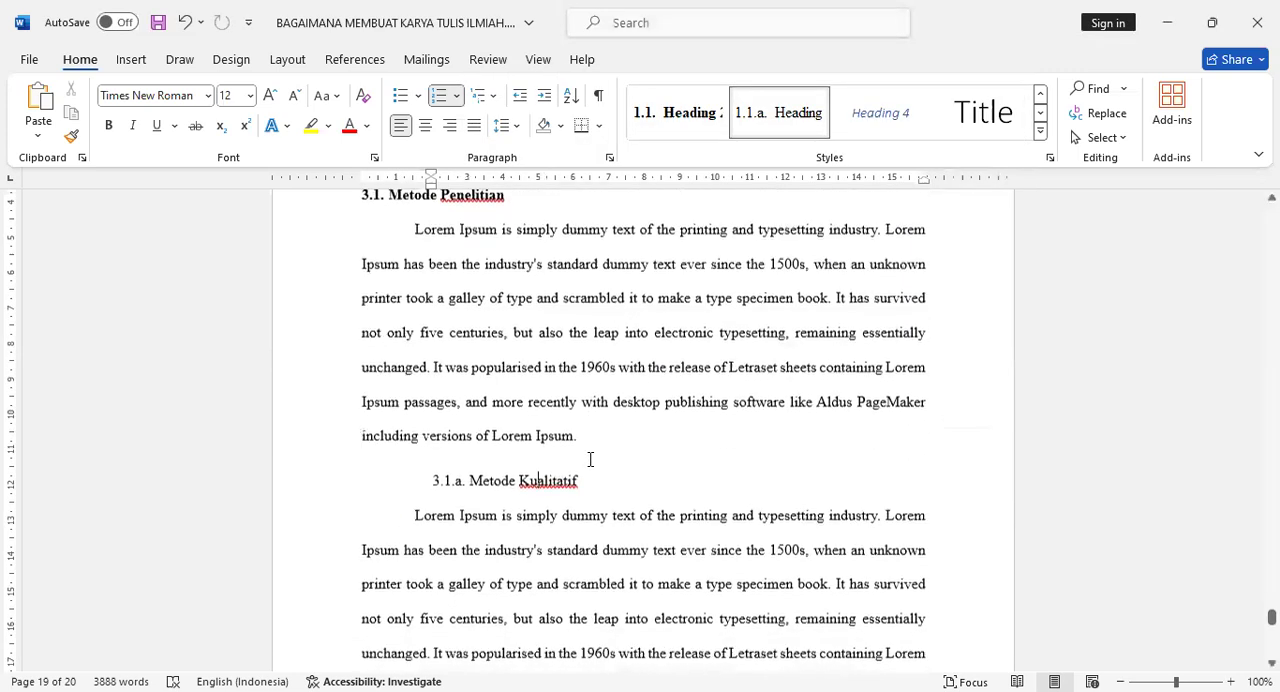
scroll(428, 478, "down", 2)
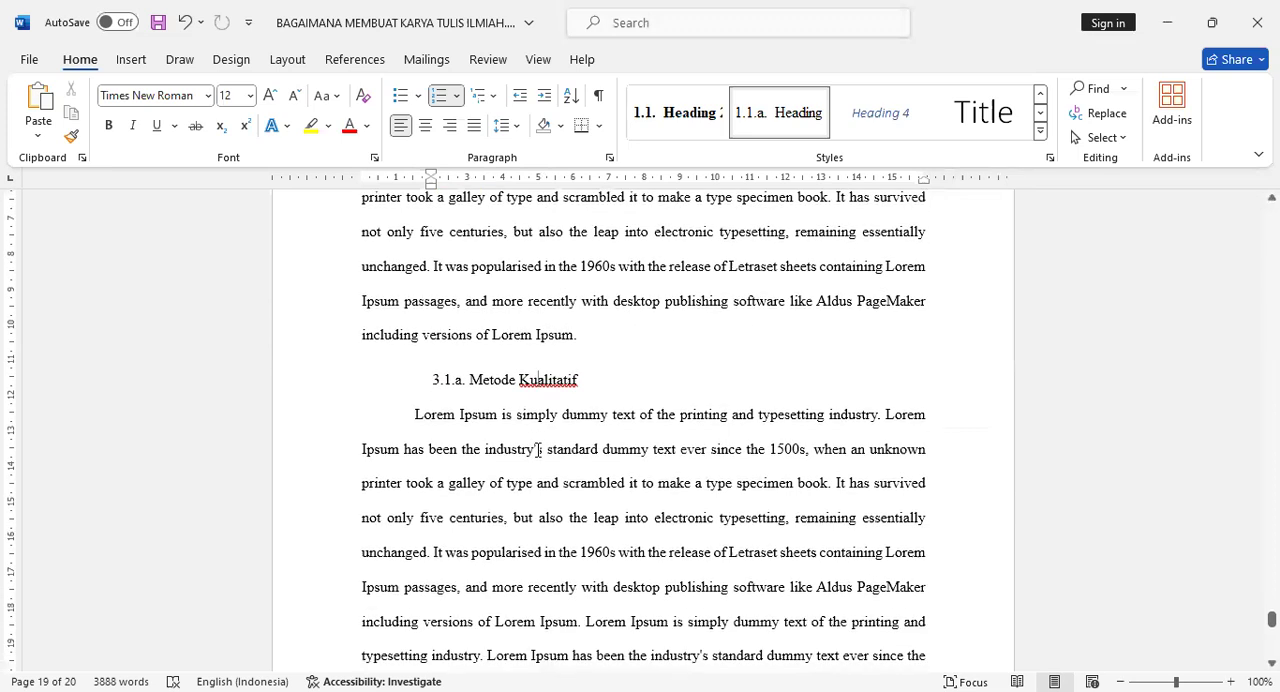
scroll(485, 402, "down", 1)
scroll(490, 390, "down", 1)
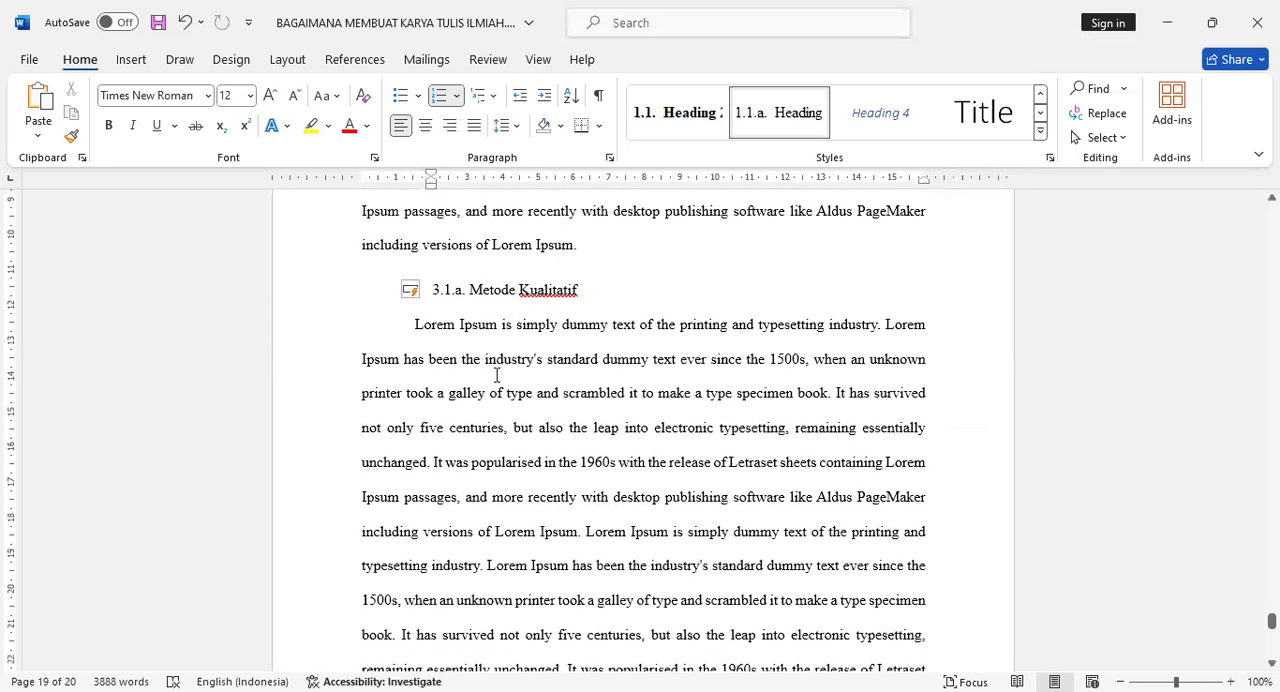
left_click(415, 326)
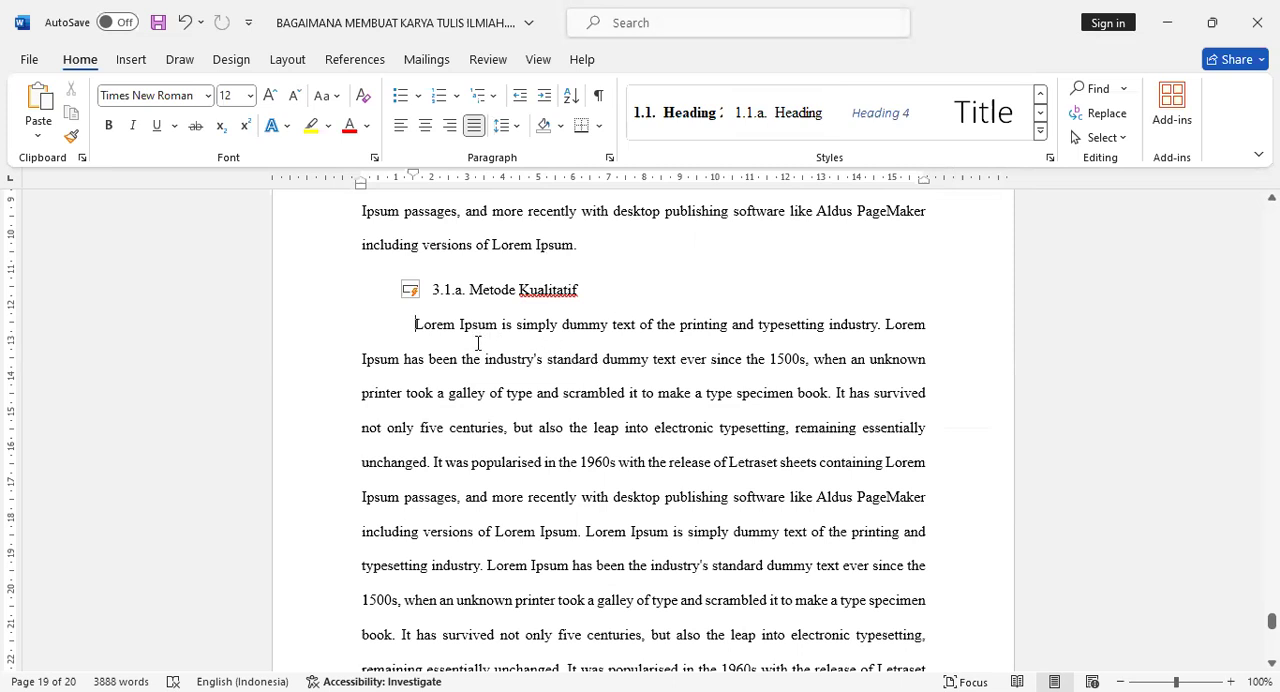
scroll(478, 343, "down", 1)
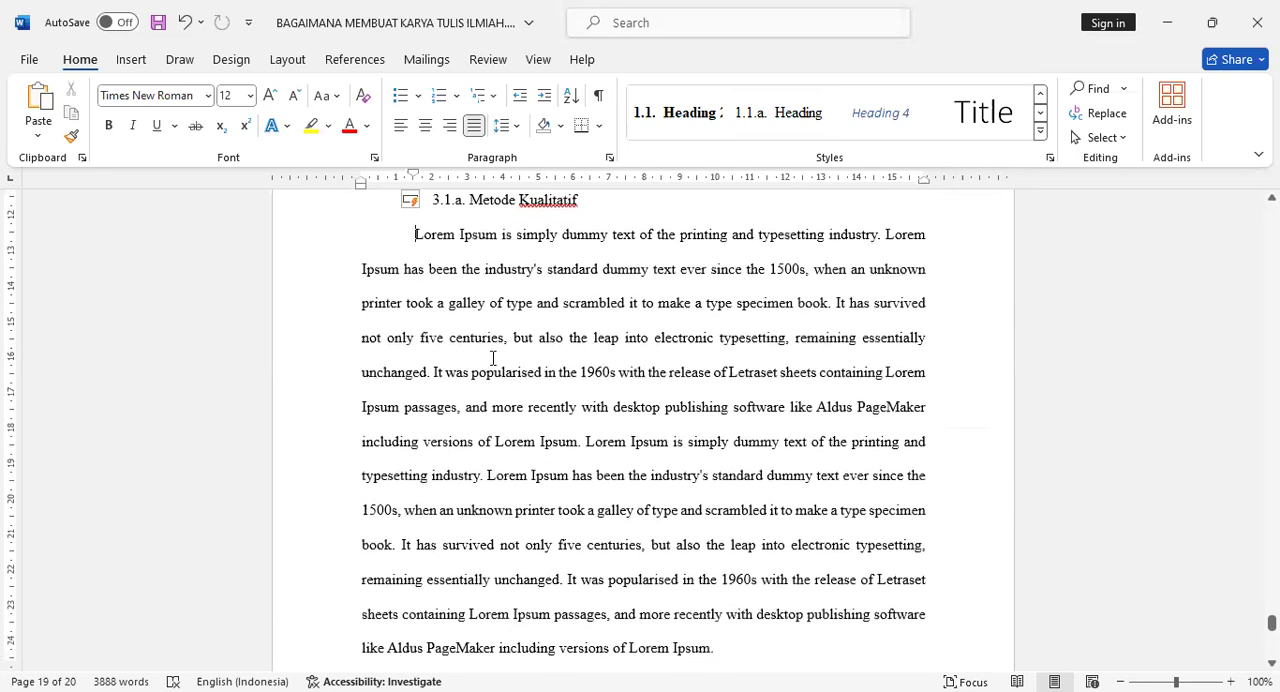
triple_click(716, 647)
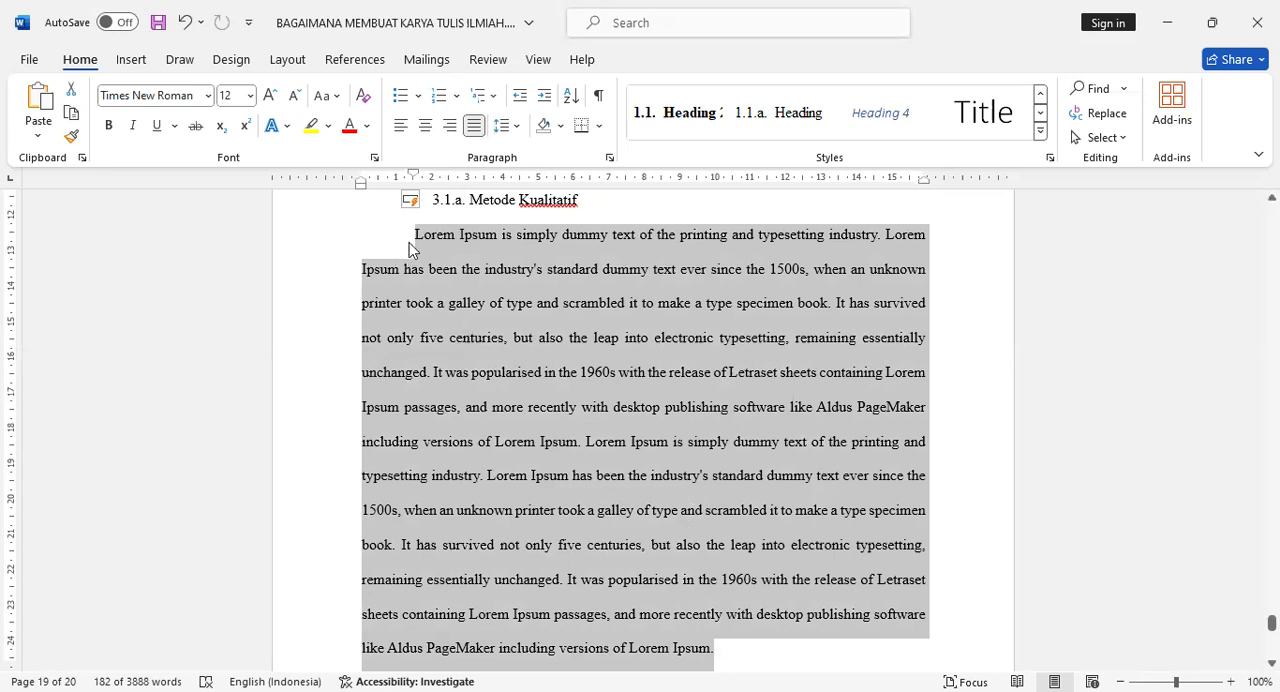
left_click_drag(412, 240, 716, 647)
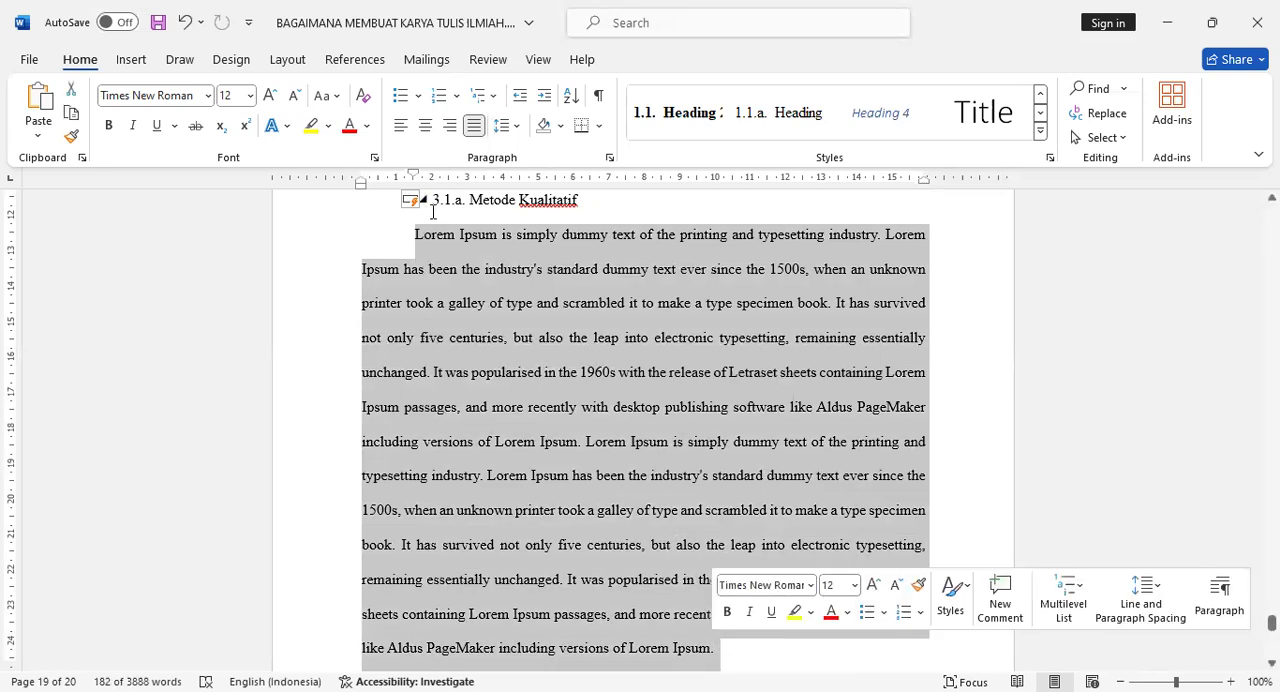
scroll(420, 223, "up", 1)
left_click_drag(414, 173, 432, 176)
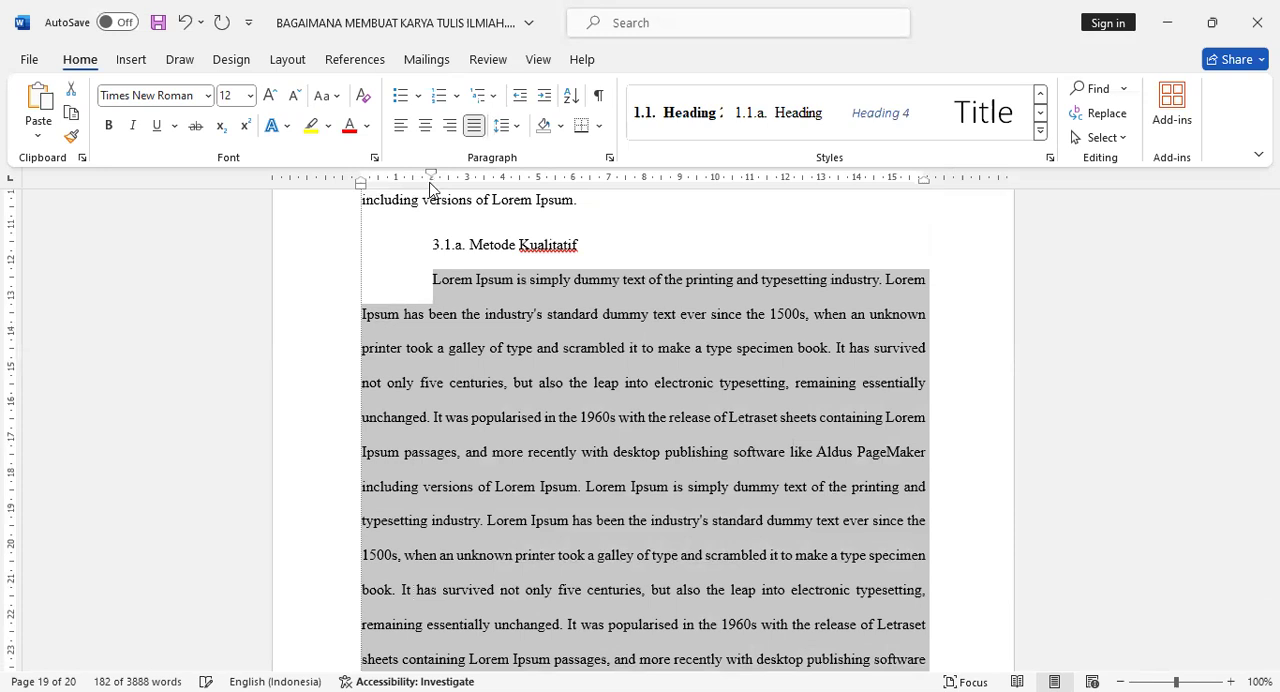
left_click_drag(430, 183, 431, 183)
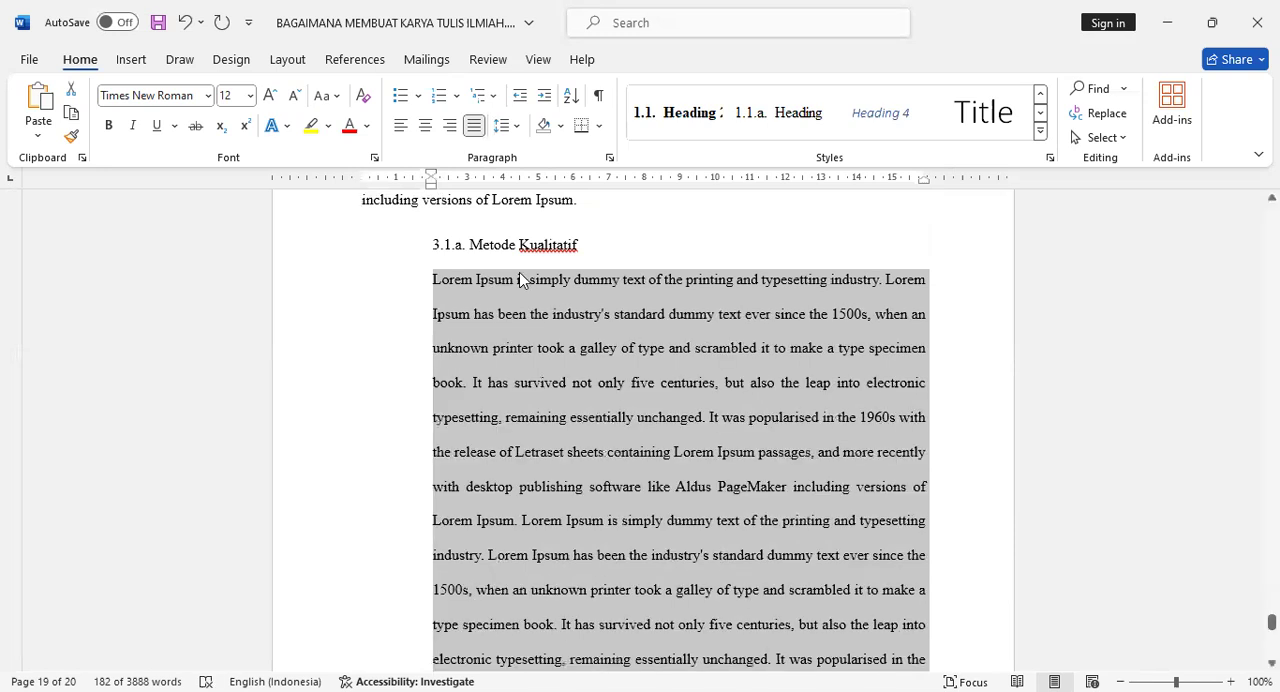
Create a new paragraph style named #P2 from the formatting of the indented paragraph.
scroll(726, 386, "down", 3)
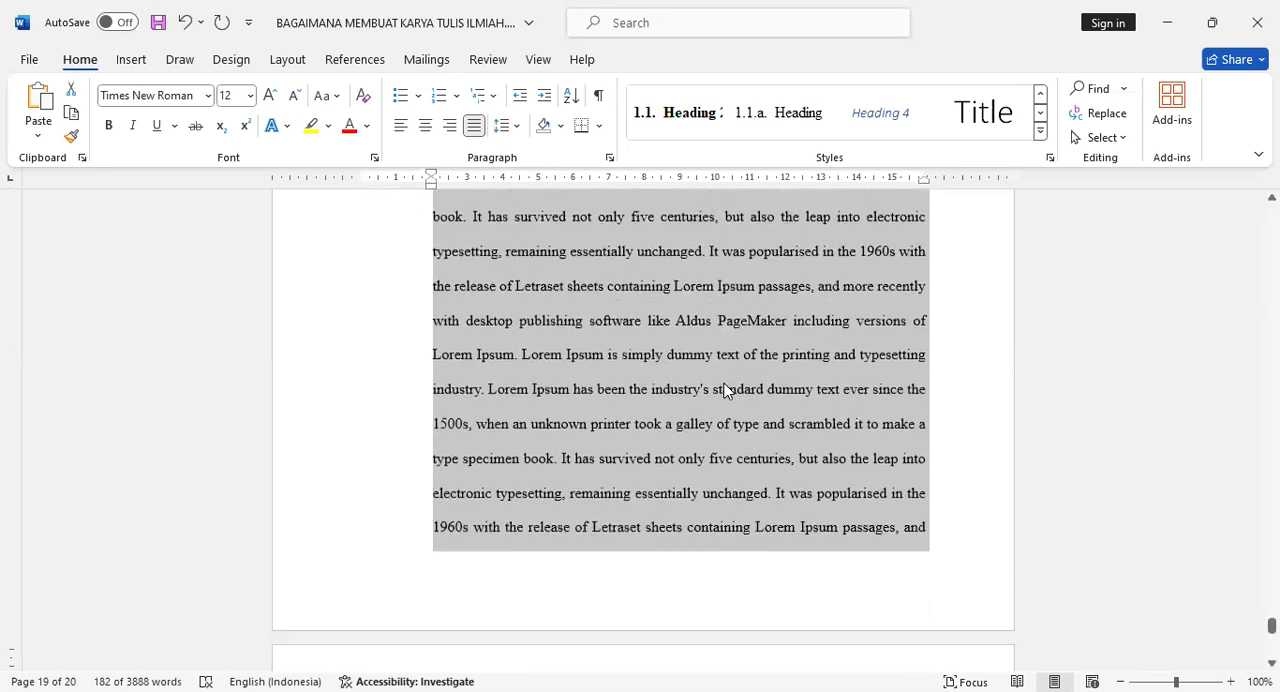
scroll(731, 406, "up", 5)
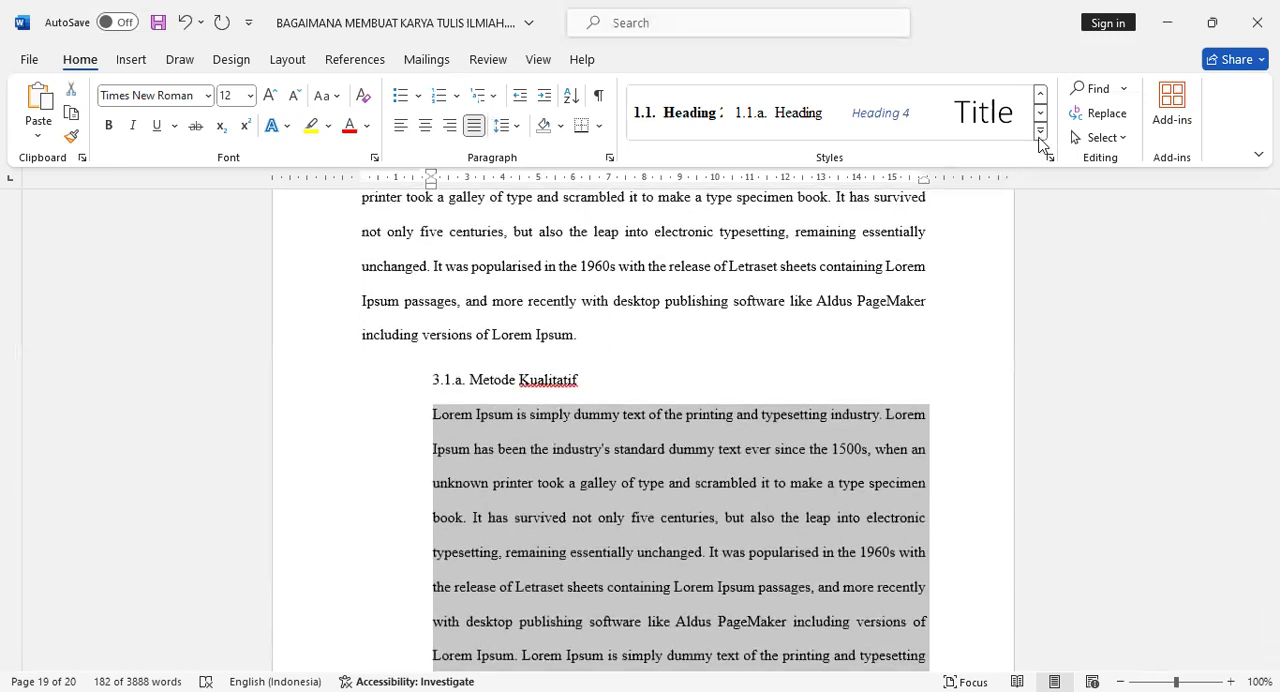
left_click(1040, 137)
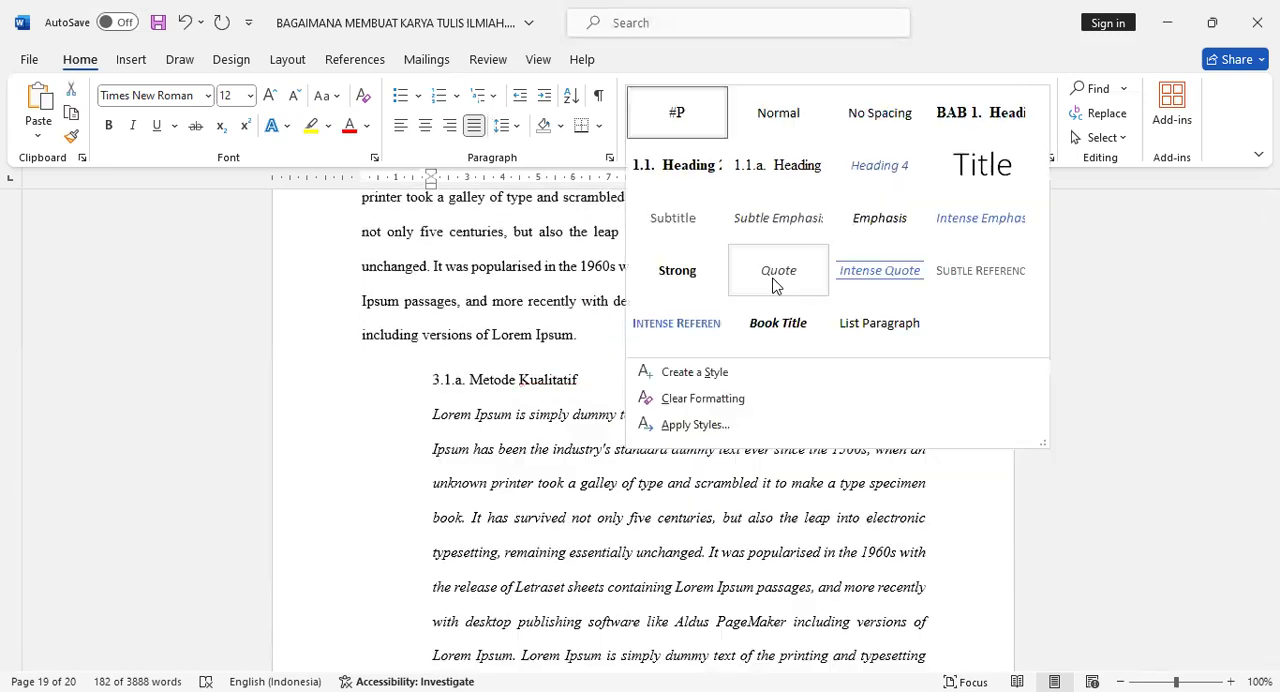
left_click(720, 374)
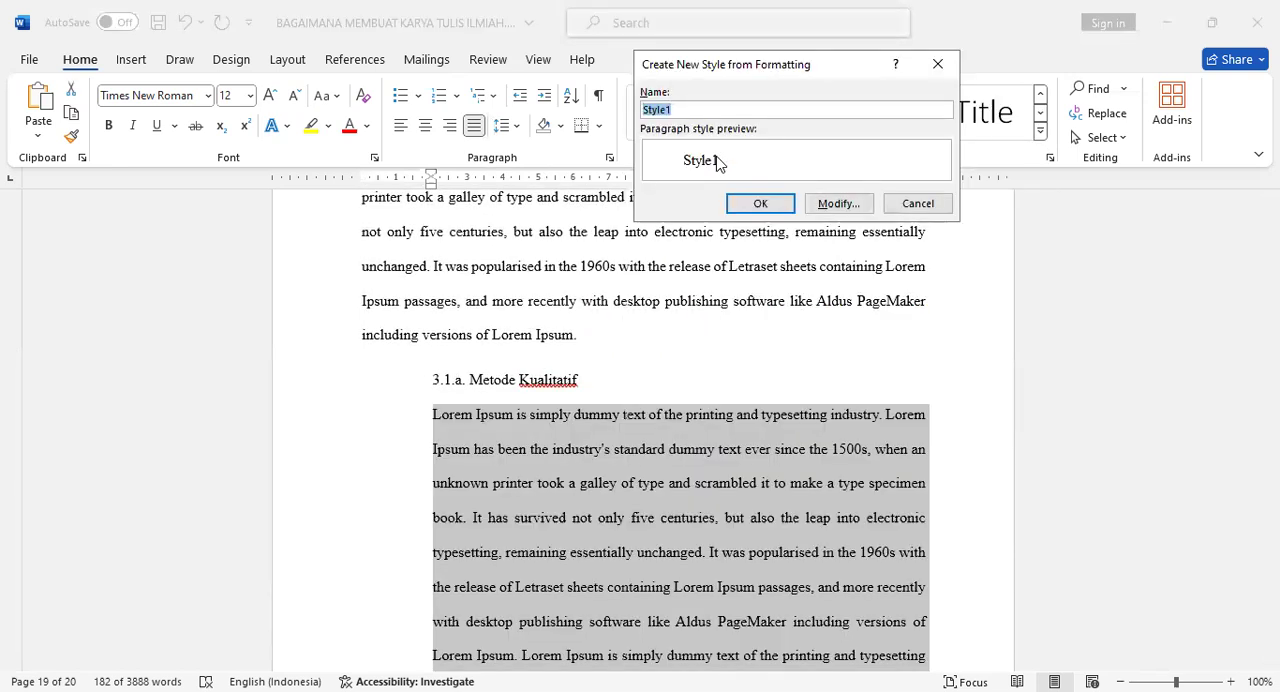
type("#P2")
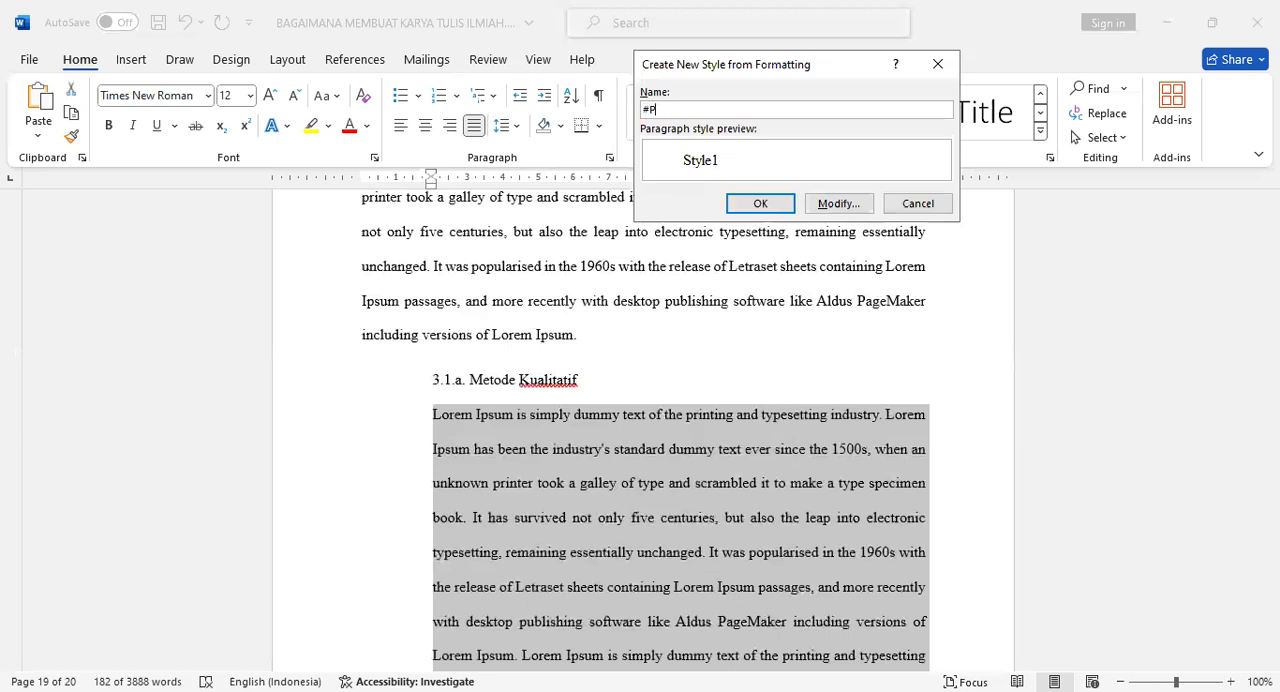
left_click(760, 203)
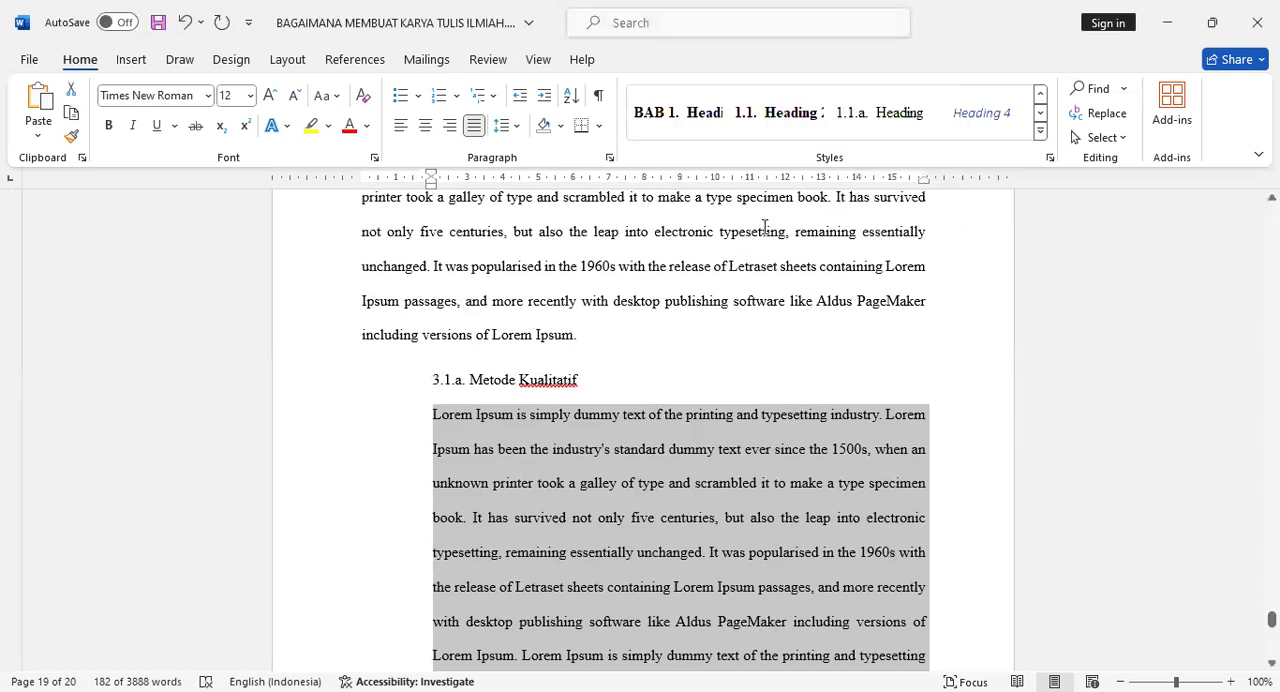
Apply the Heading 3 style to the Metode Kuantitatif subheading.
scroll(730, 320, "down", 6)
scroll(727, 338, "down", 2)
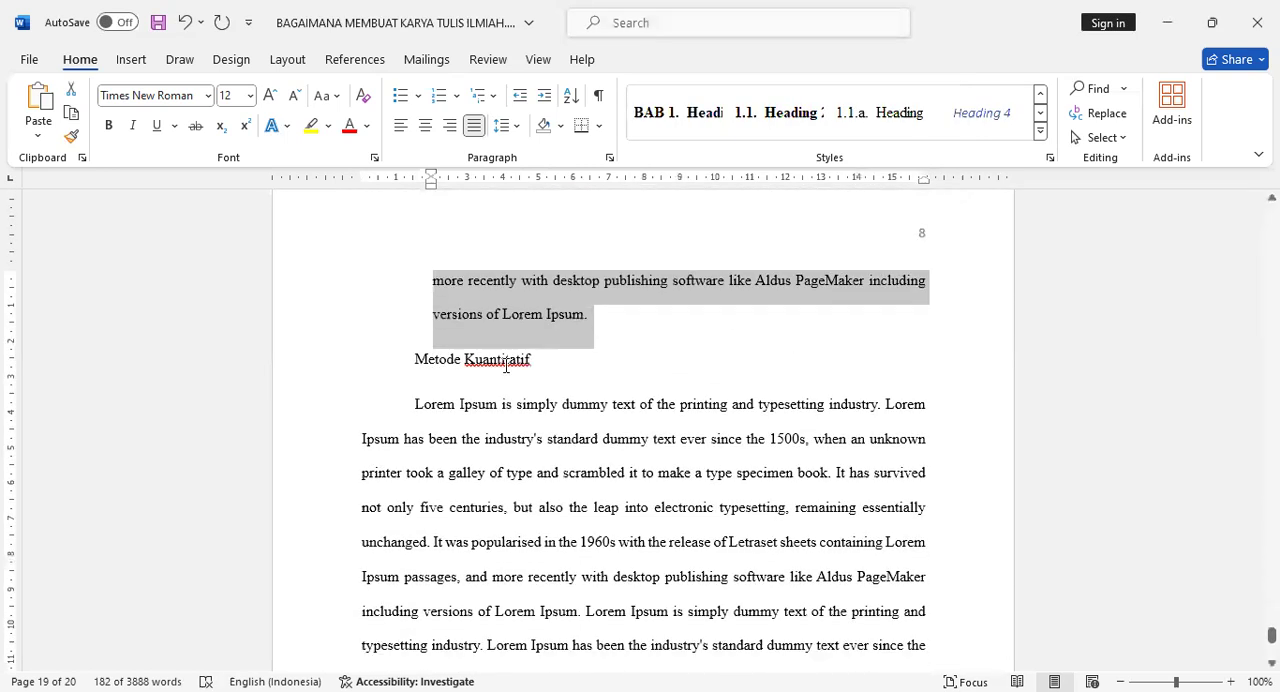
left_click(483, 362)
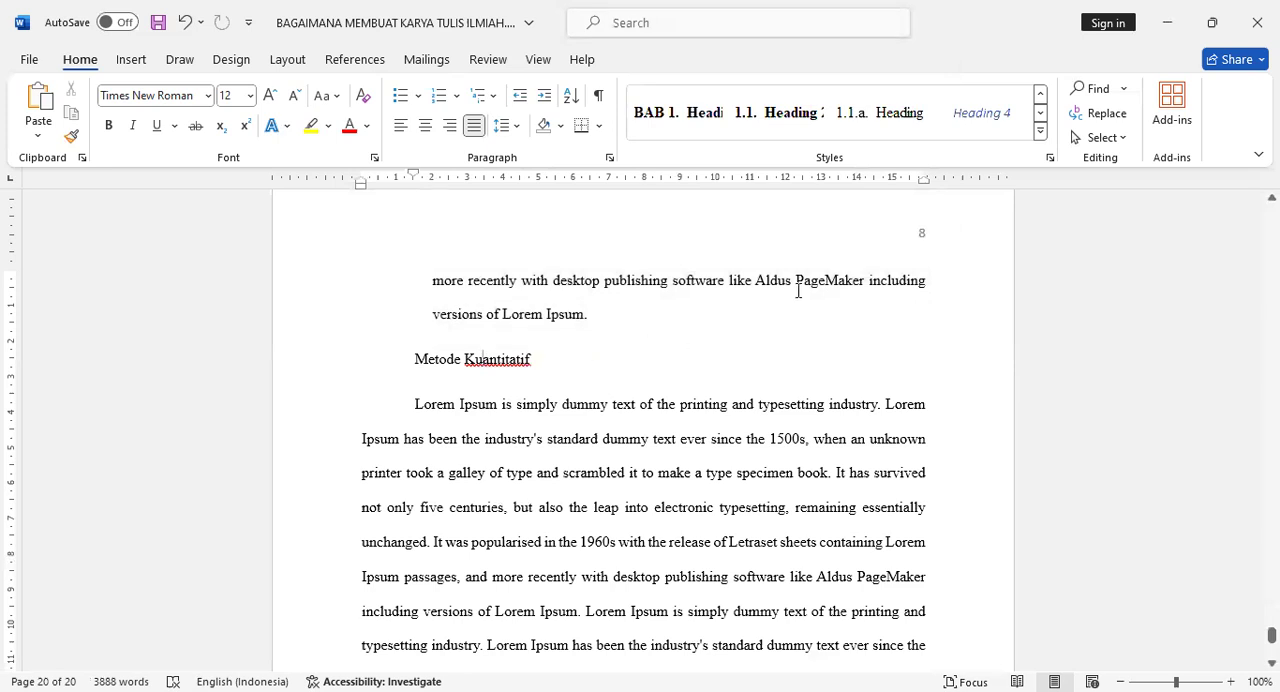
left_click(885, 116)
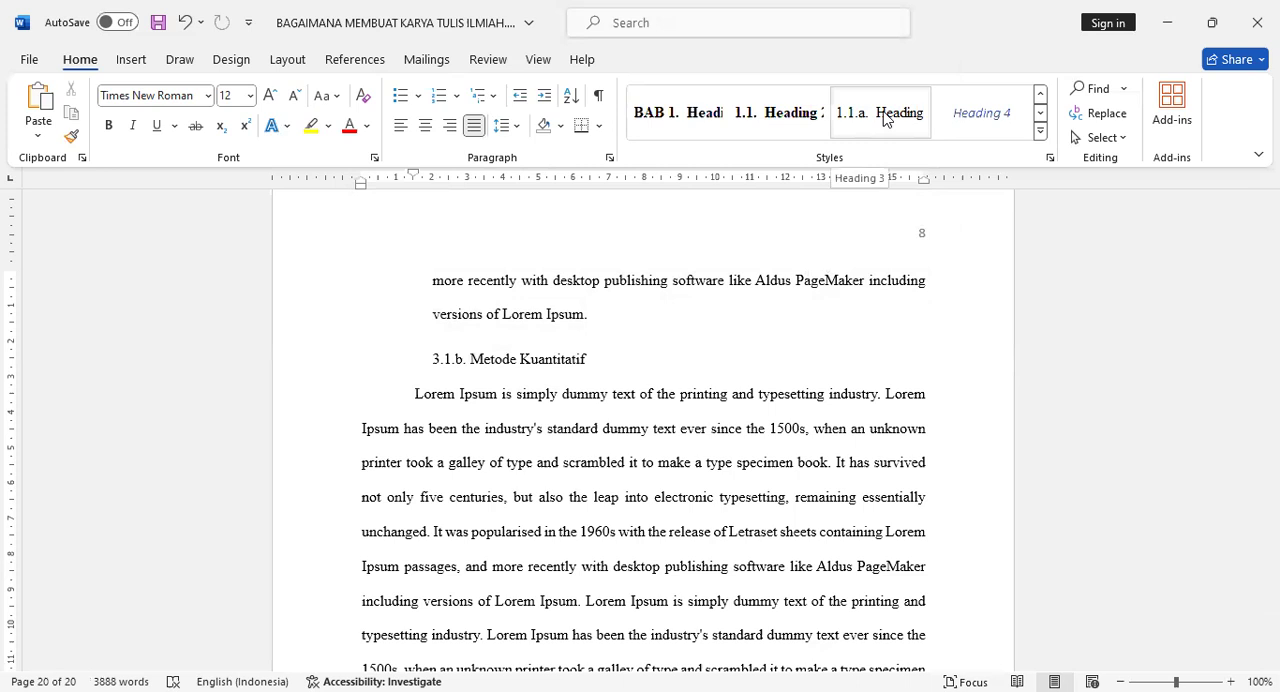
Apply the #P2 style to the paragraph under Metode Kuantitatif.
scroll(614, 468, "down", 2)
scroll(614, 468, "down", 5)
scroll(614, 468, "up", 5)
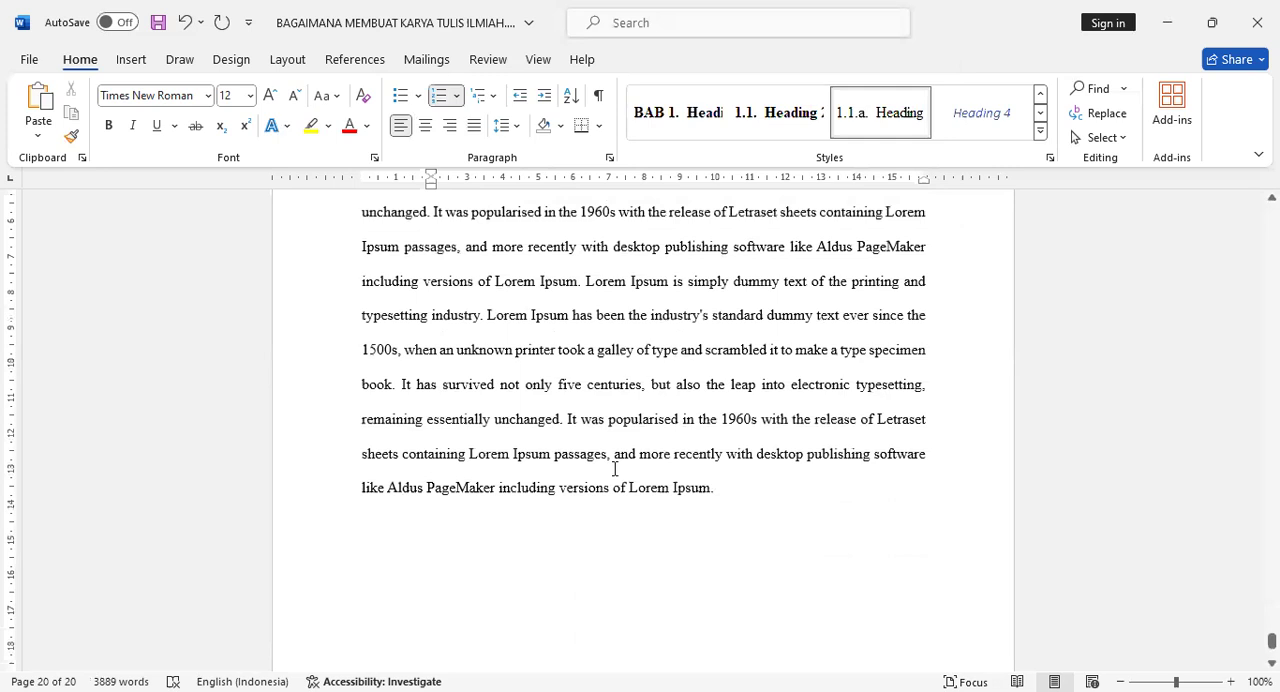
left_click(627, 471)
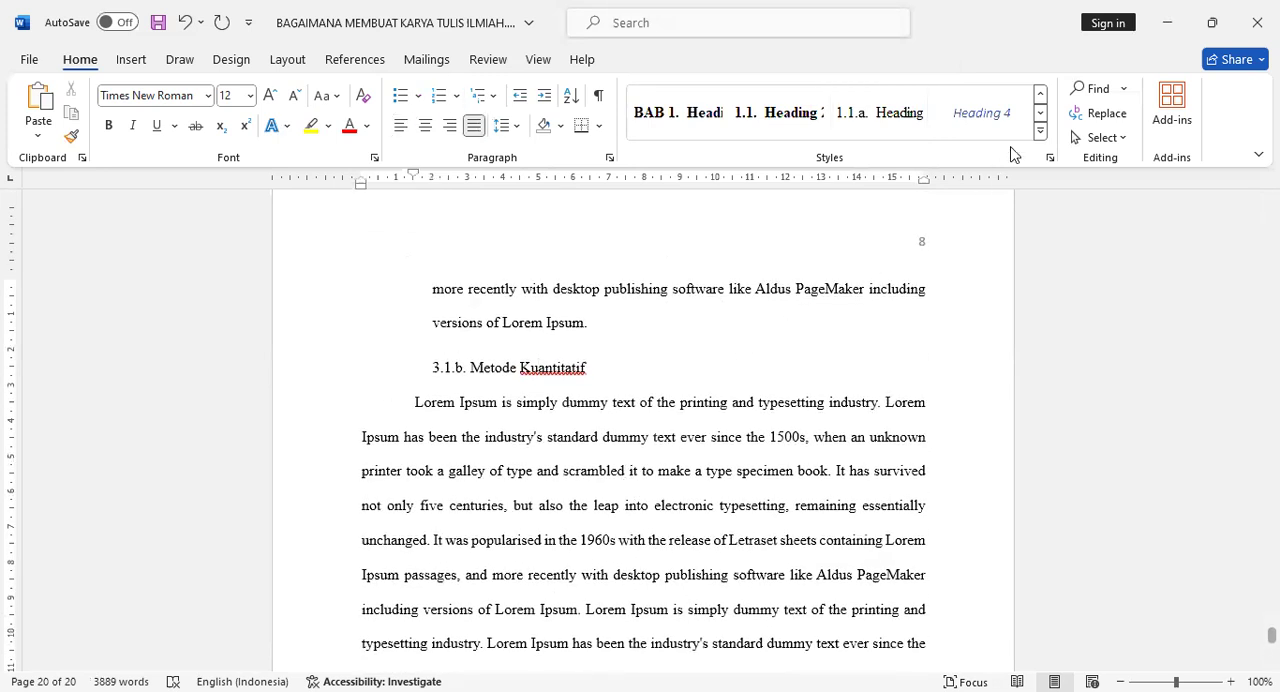
left_click(1040, 93)
left_click(793, 104)
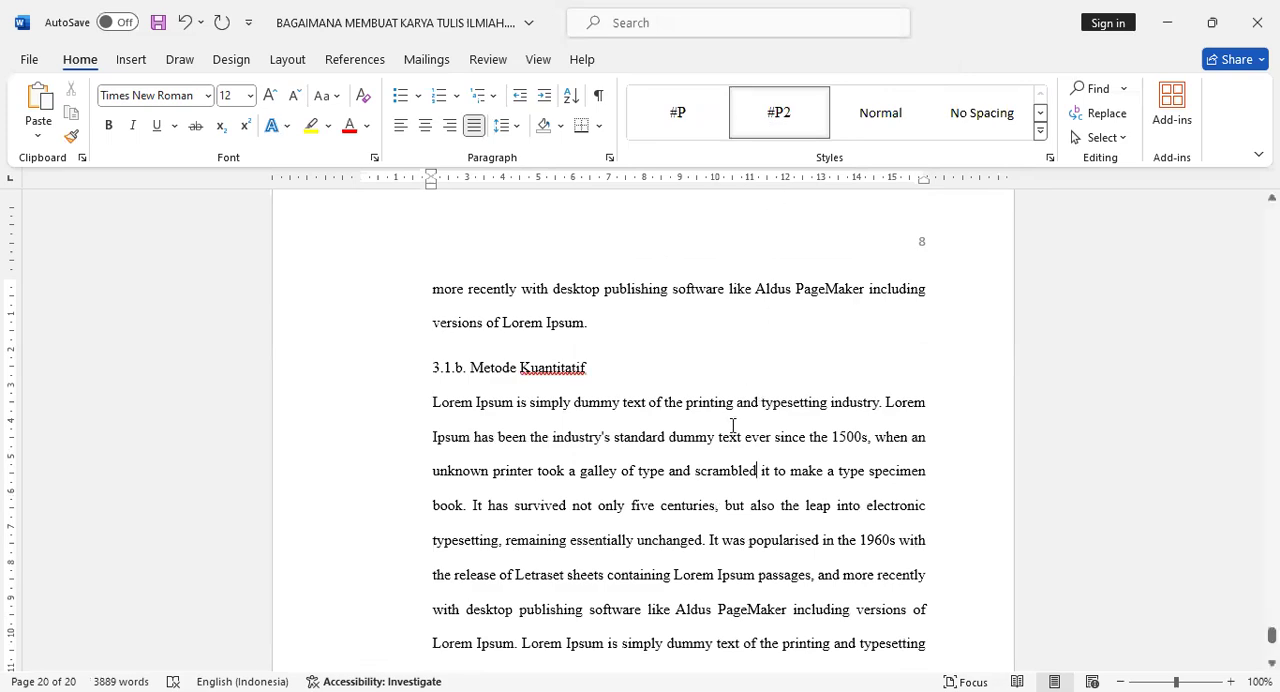
Set the page numbering of the BAB 3 section to start at 10 and close the footer.
scroll(733, 425, "up", 10)
scroll(733, 427, "up", 15)
scroll(733, 427, "up", 8)
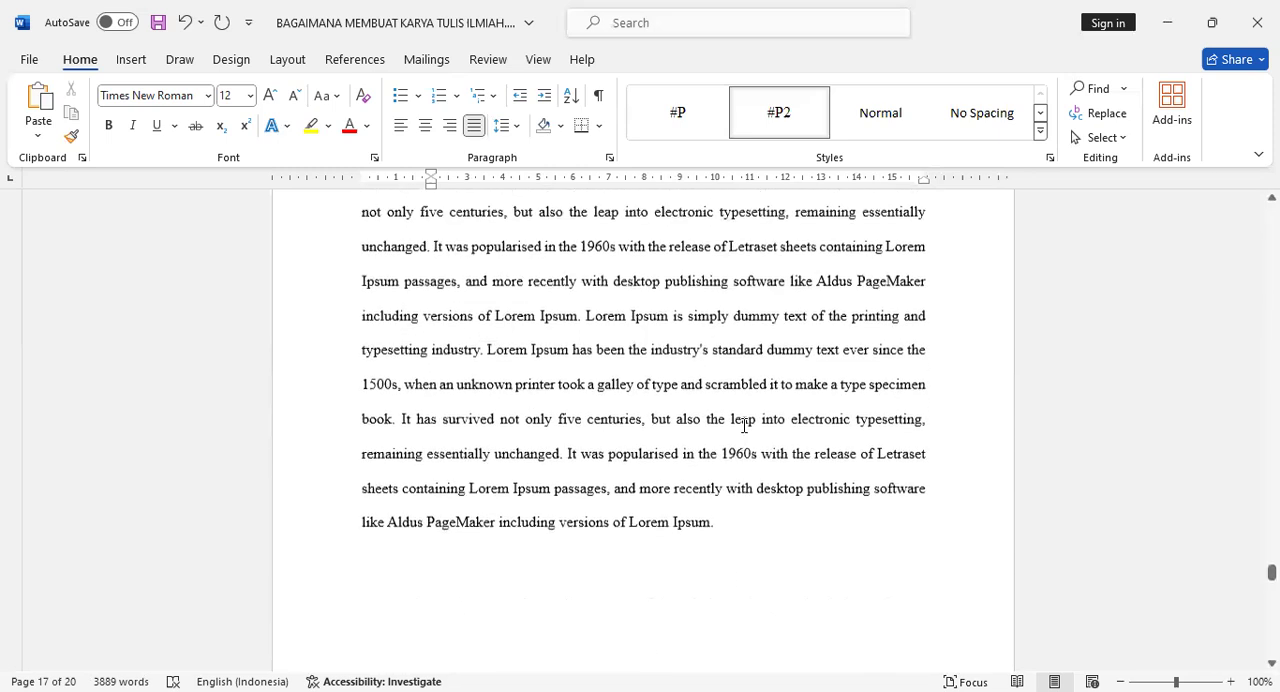
scroll(744, 426, "up", 4)
scroll(920, 340, "down", 10)
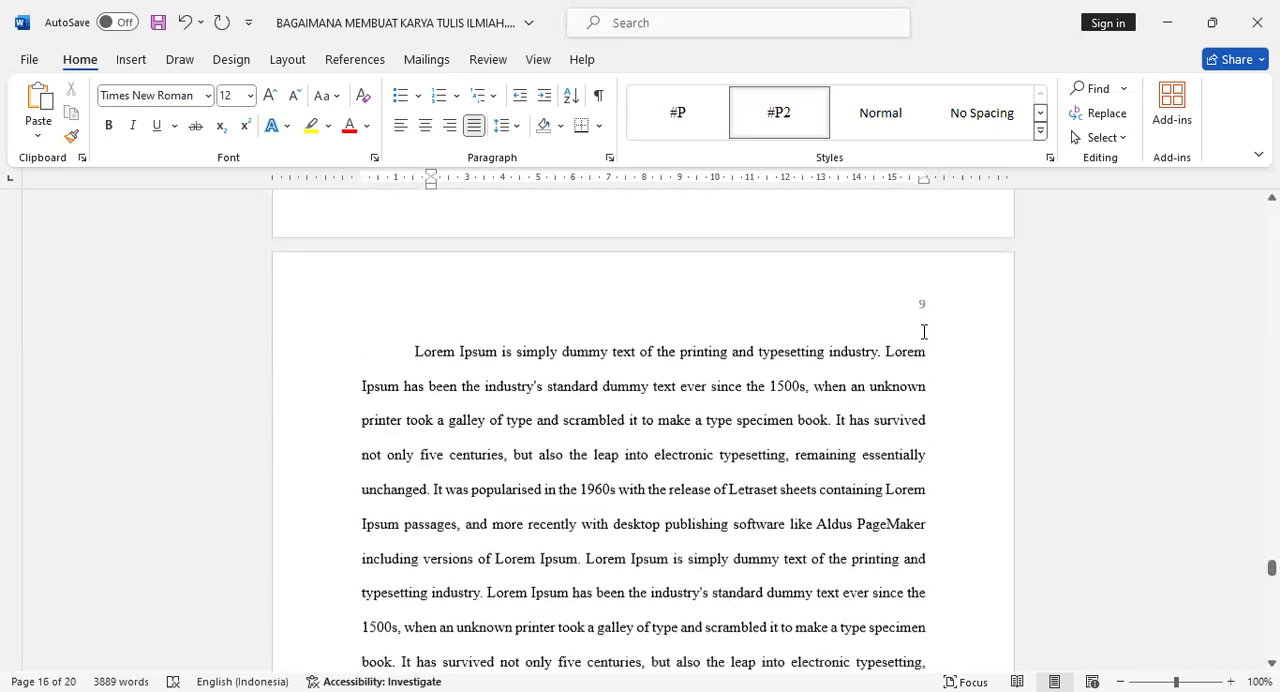
scroll(743, 423, "up", 10)
scroll(766, 409, "down", 5)
double_click(643, 395)
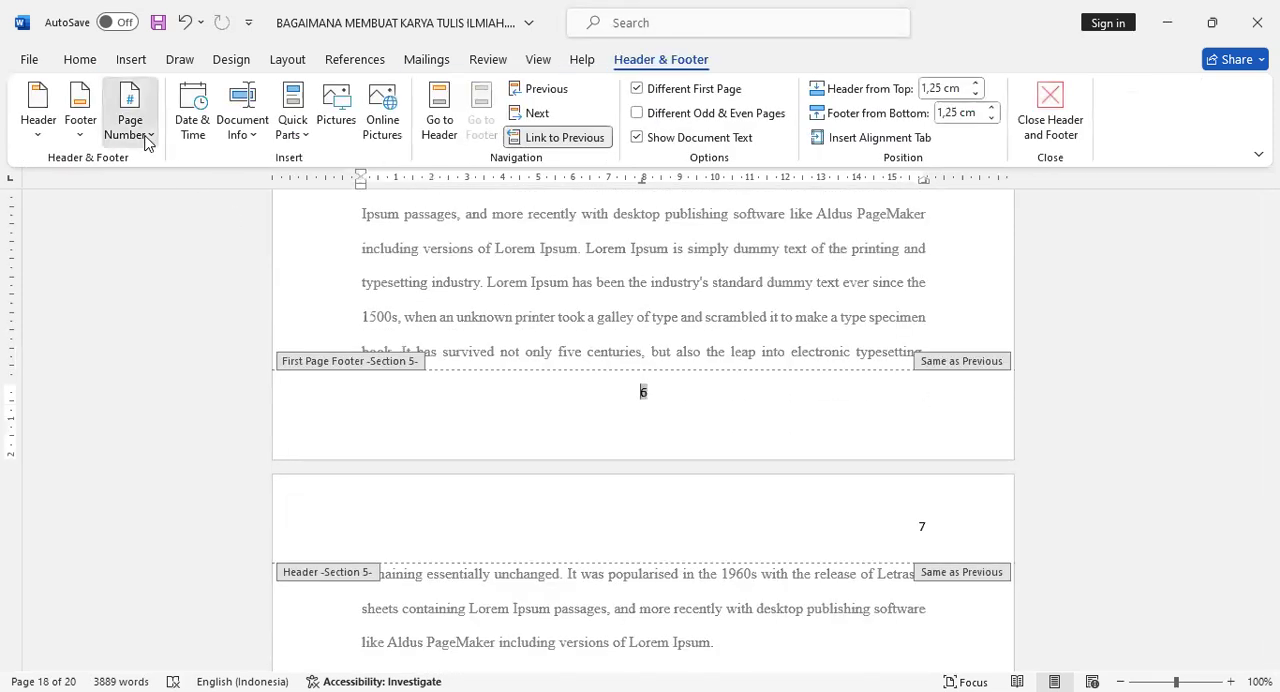
left_click(145, 135)
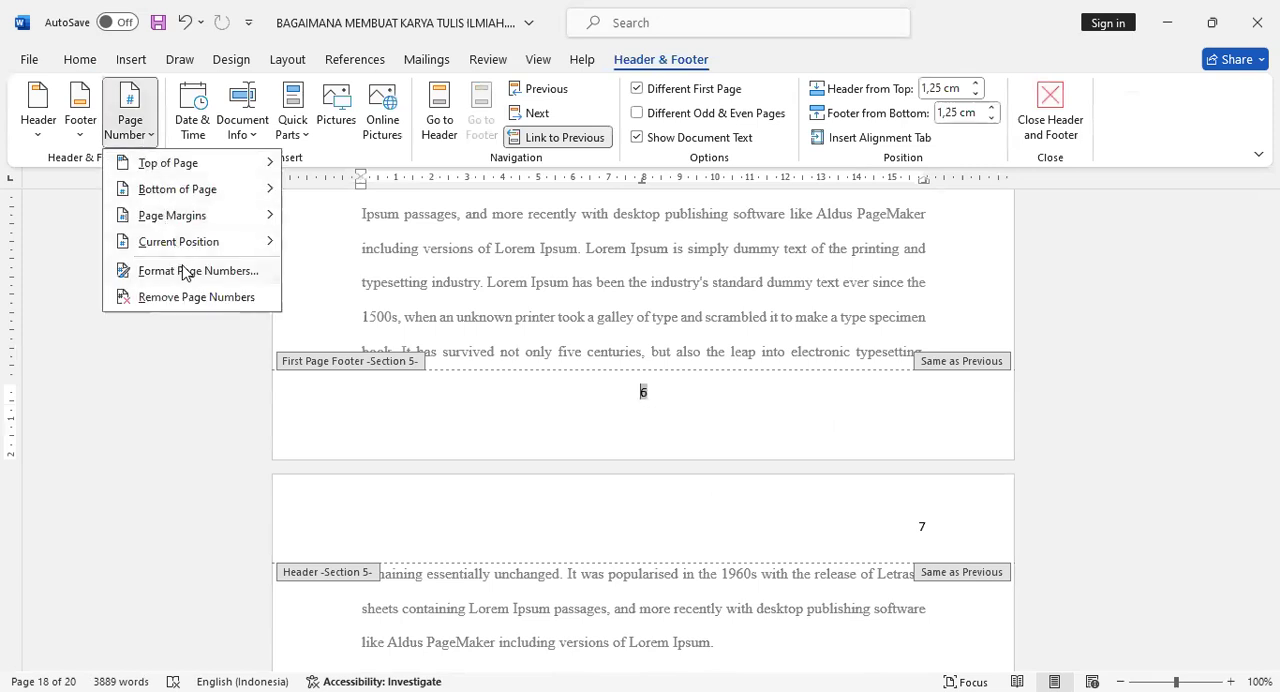
left_click(255, 280)
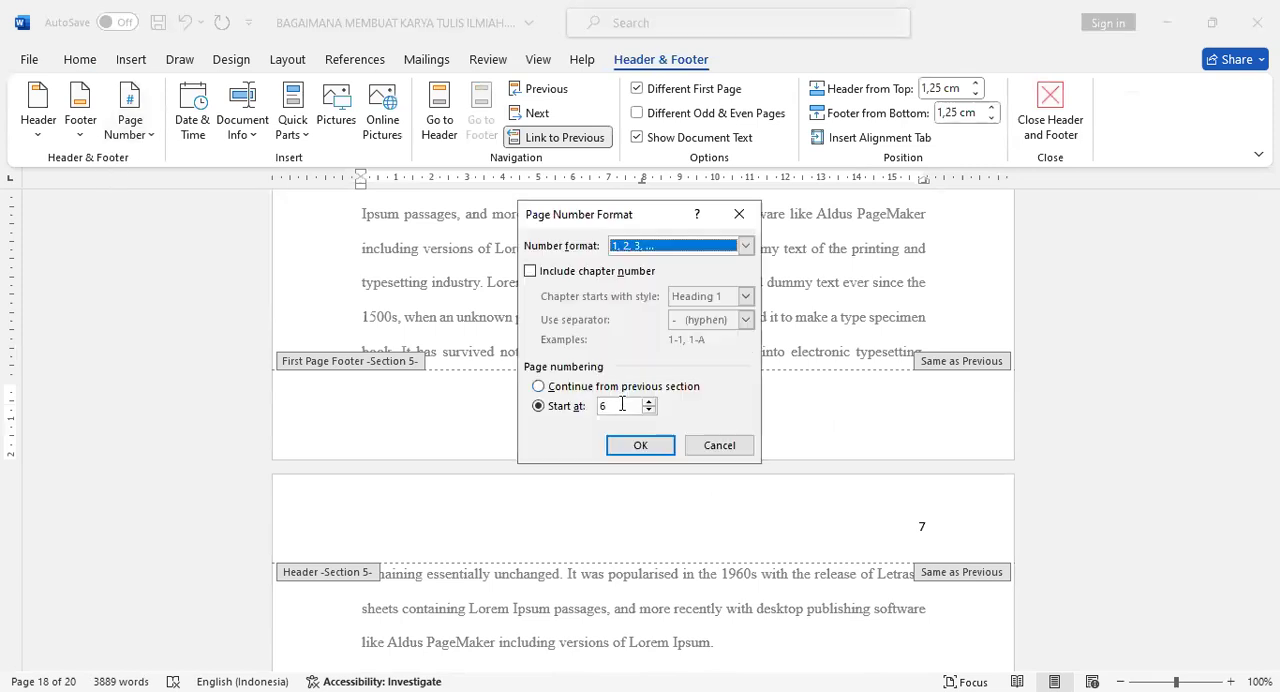
double_click(592, 405)
type("1")
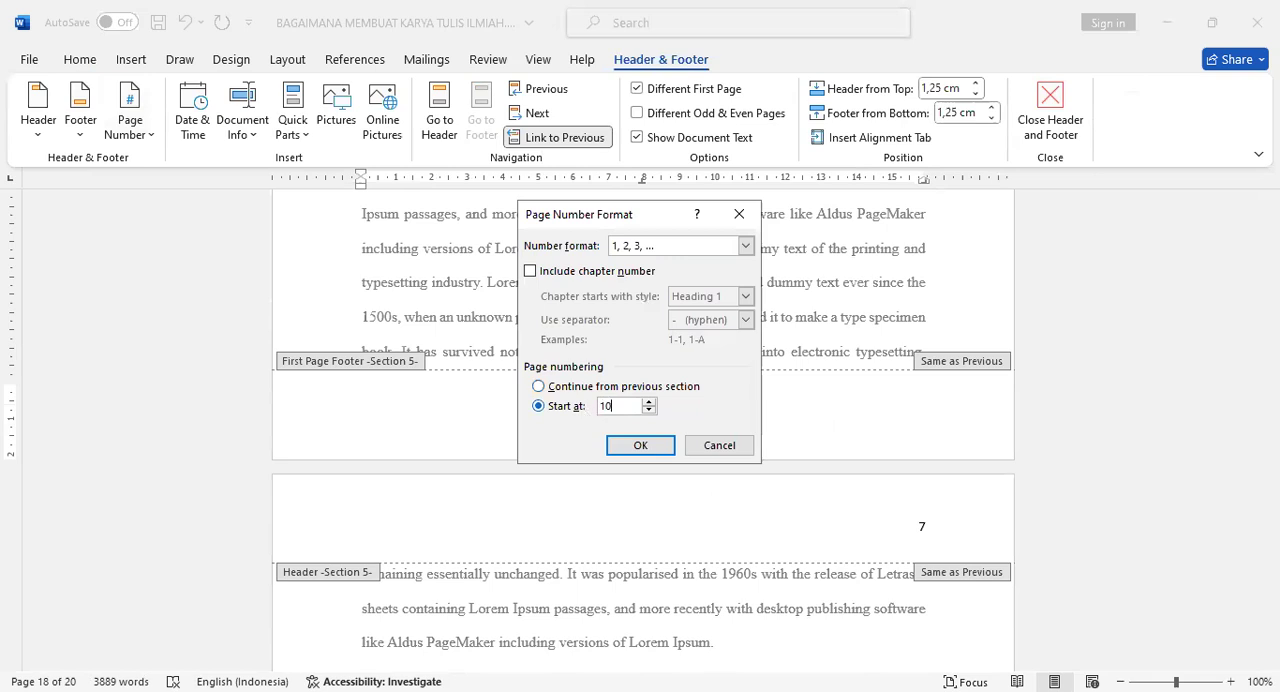
type("0")
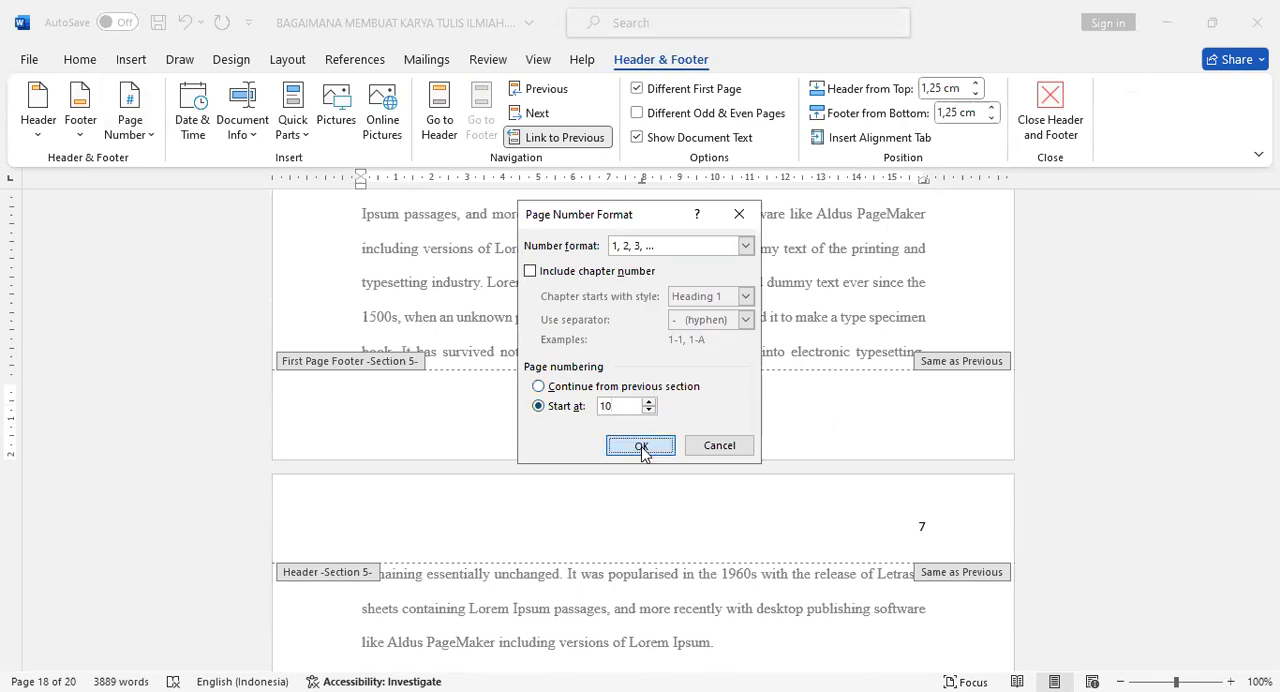
left_click(641, 446)
scroll(697, 477, "up", 5)
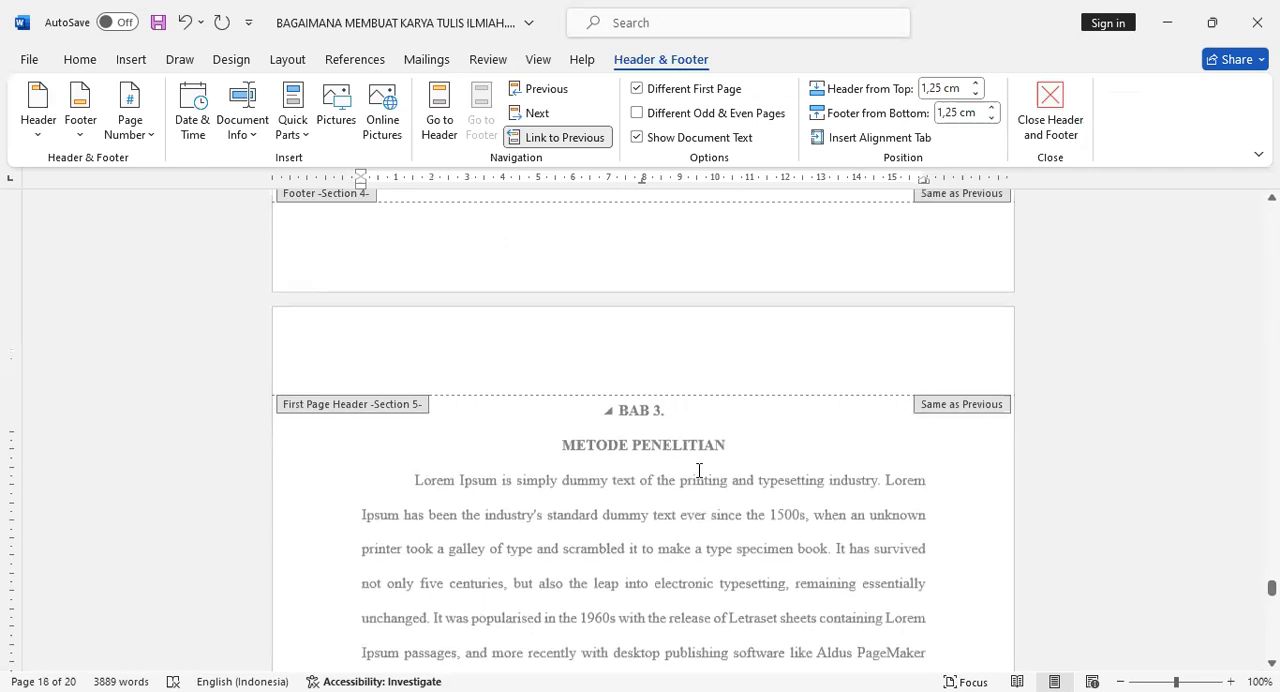
scroll(697, 477, "up", 10)
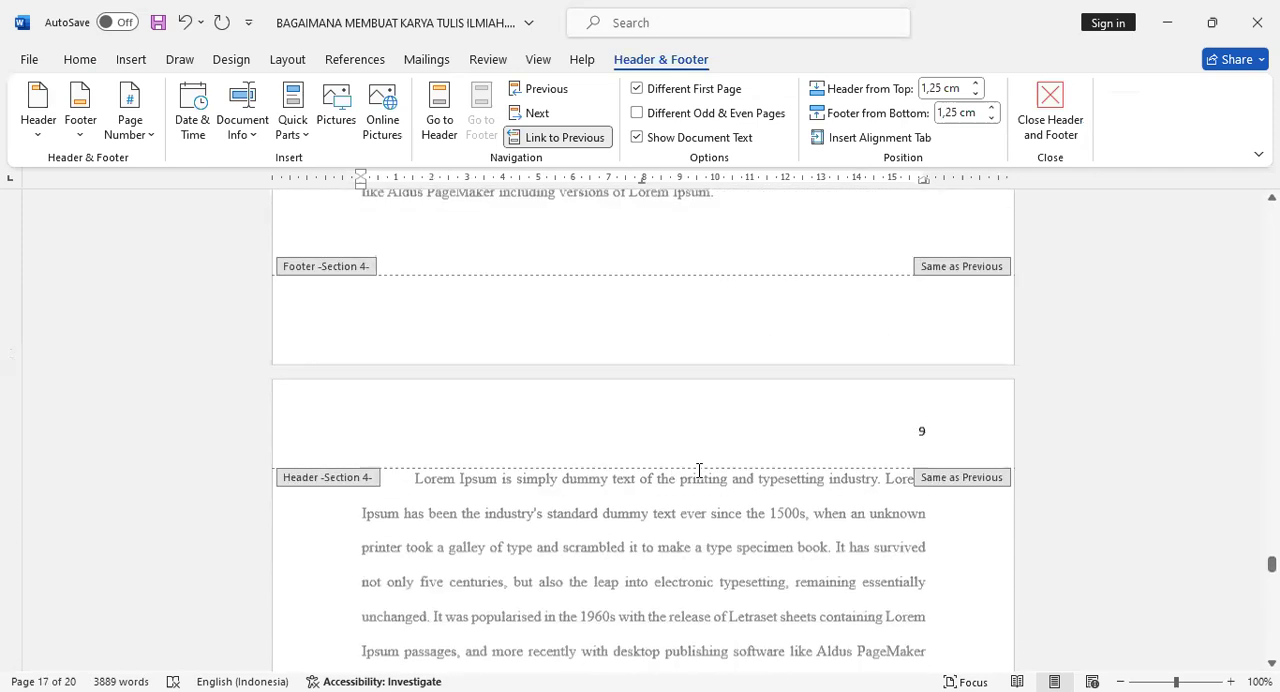
left_click(1040, 124)
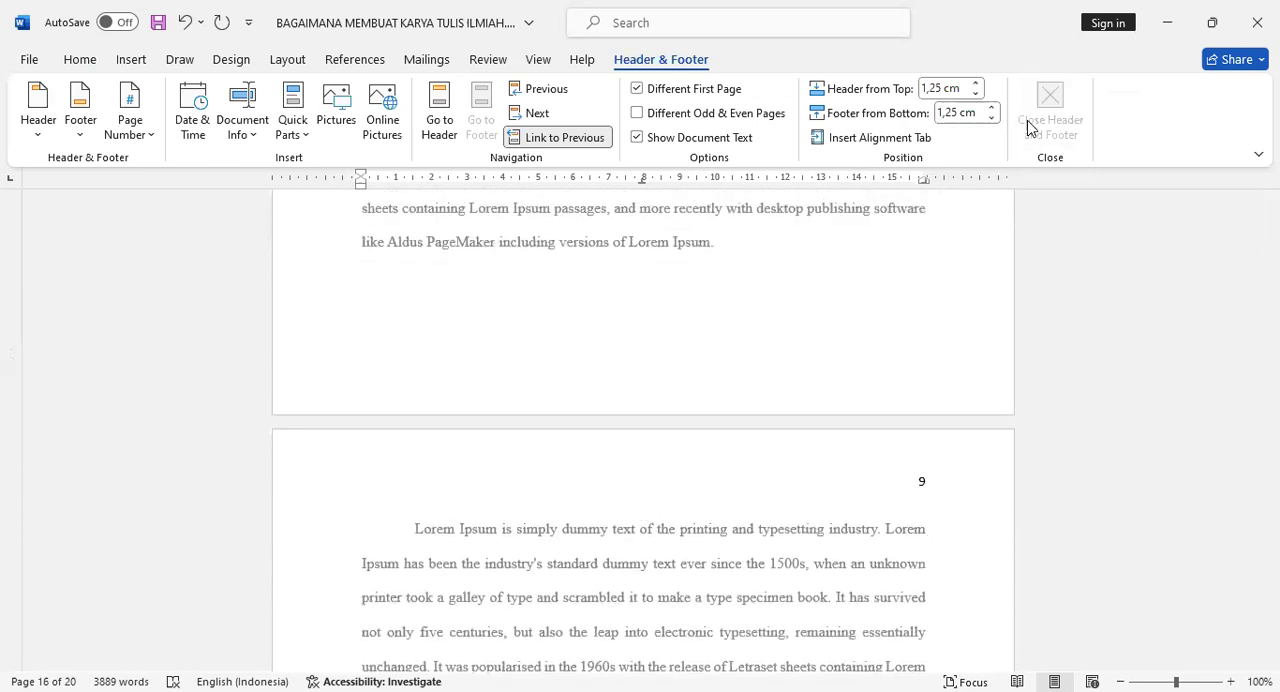
Review the page numbers and paragraph layout from the end of chapter 2 through the end of chapter 3.
scroll(943, 389, "up", 6)
scroll(922, 414, "down", 5)
scroll(919, 418, "down", 5)
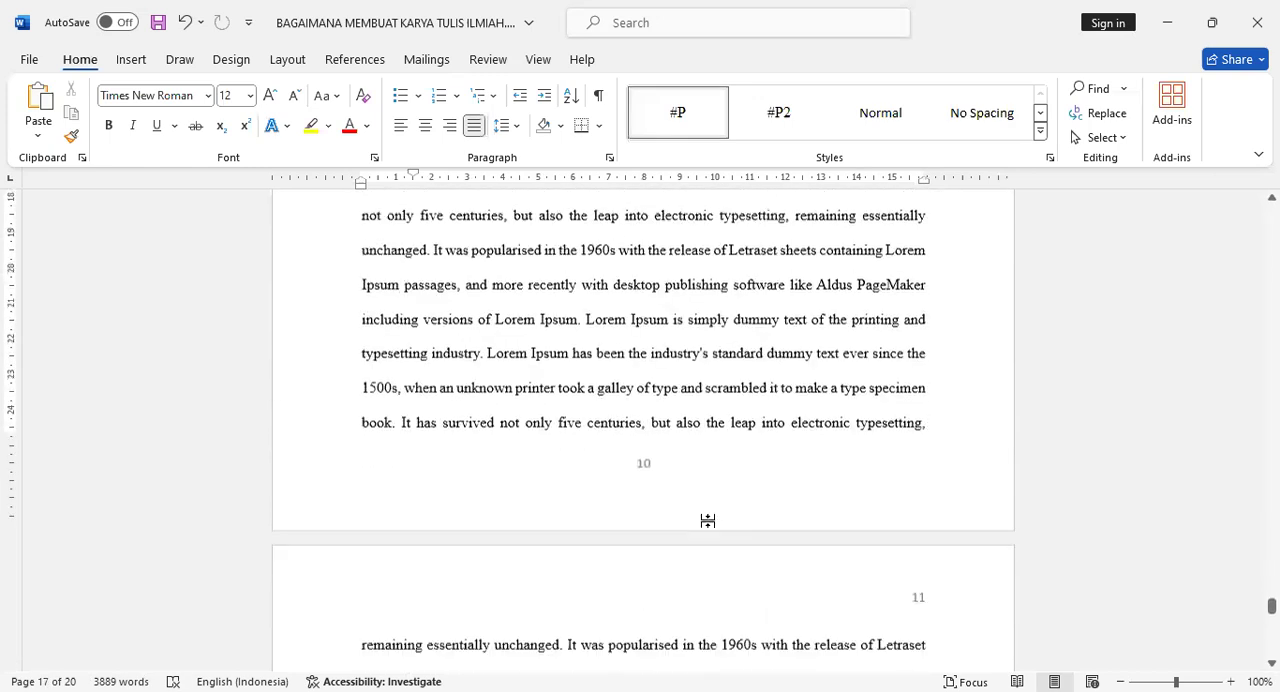
scroll(903, 433, "down", 3)
scroll(903, 433, "down", 12)
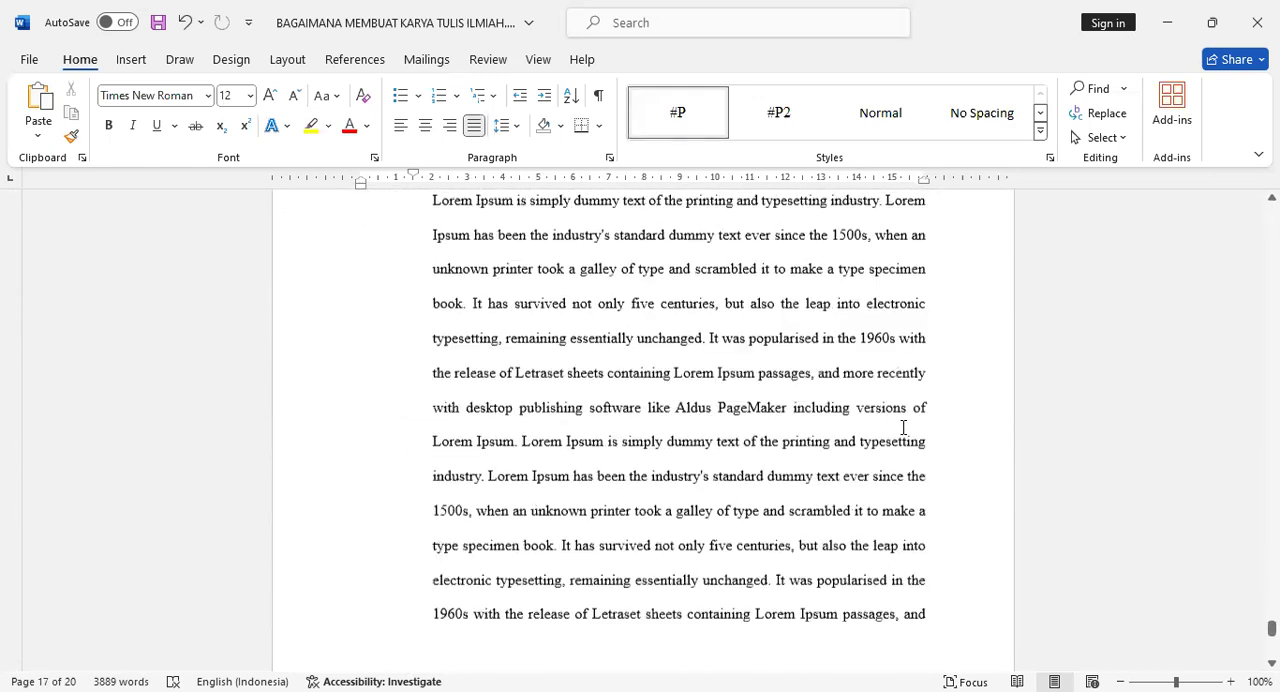
scroll(903, 440, "down", 10)
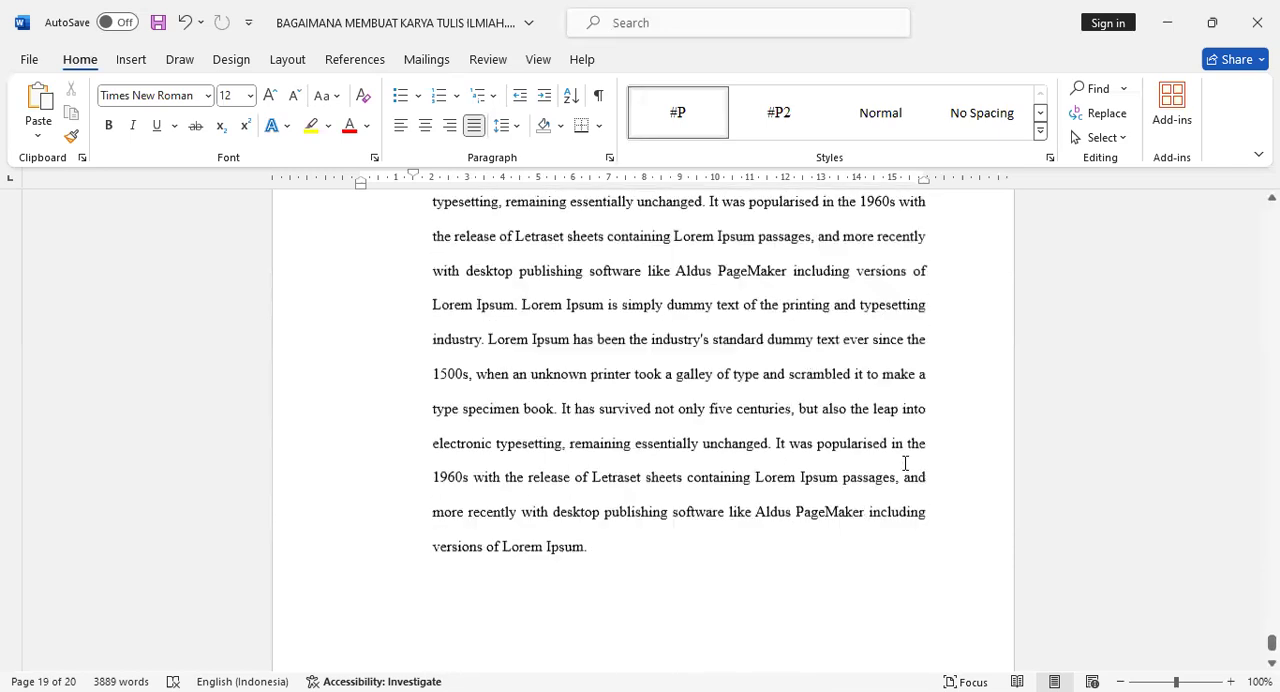
scroll(904, 463, "up", 3)
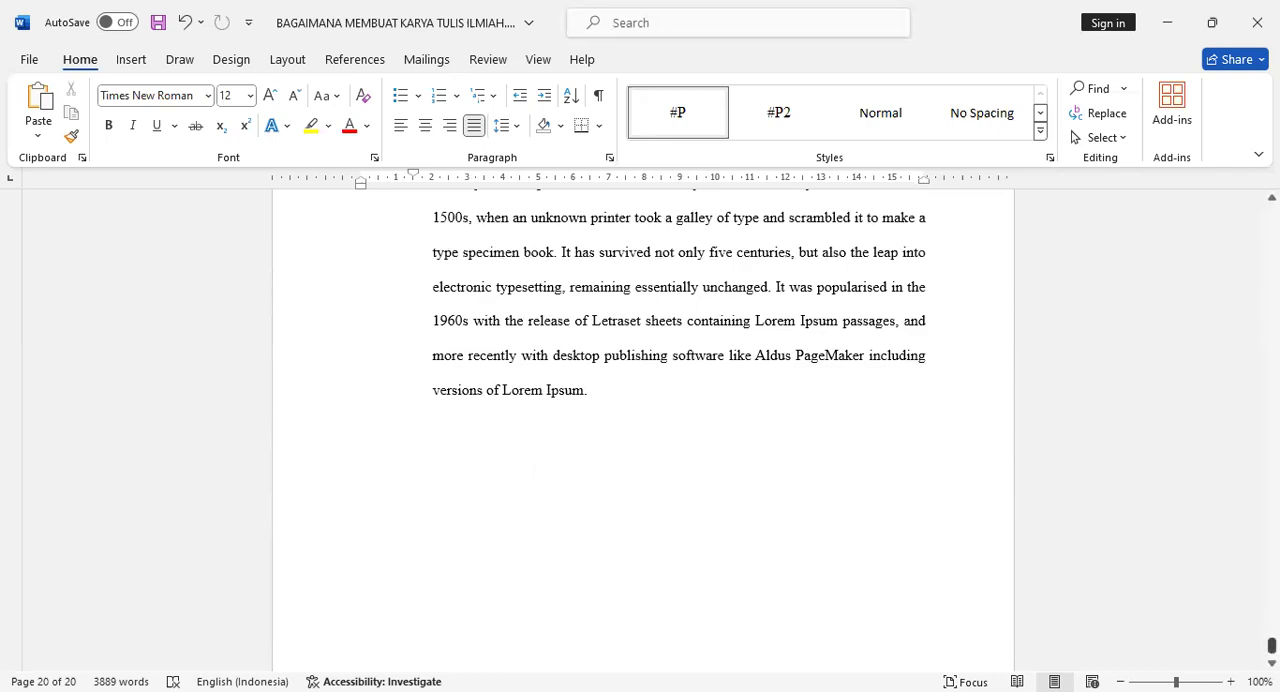
Insert an Automatic Table 1 table of contents below the DAFTAR ISI heading.
left_click_drag(1271, 645, 1271, 245)
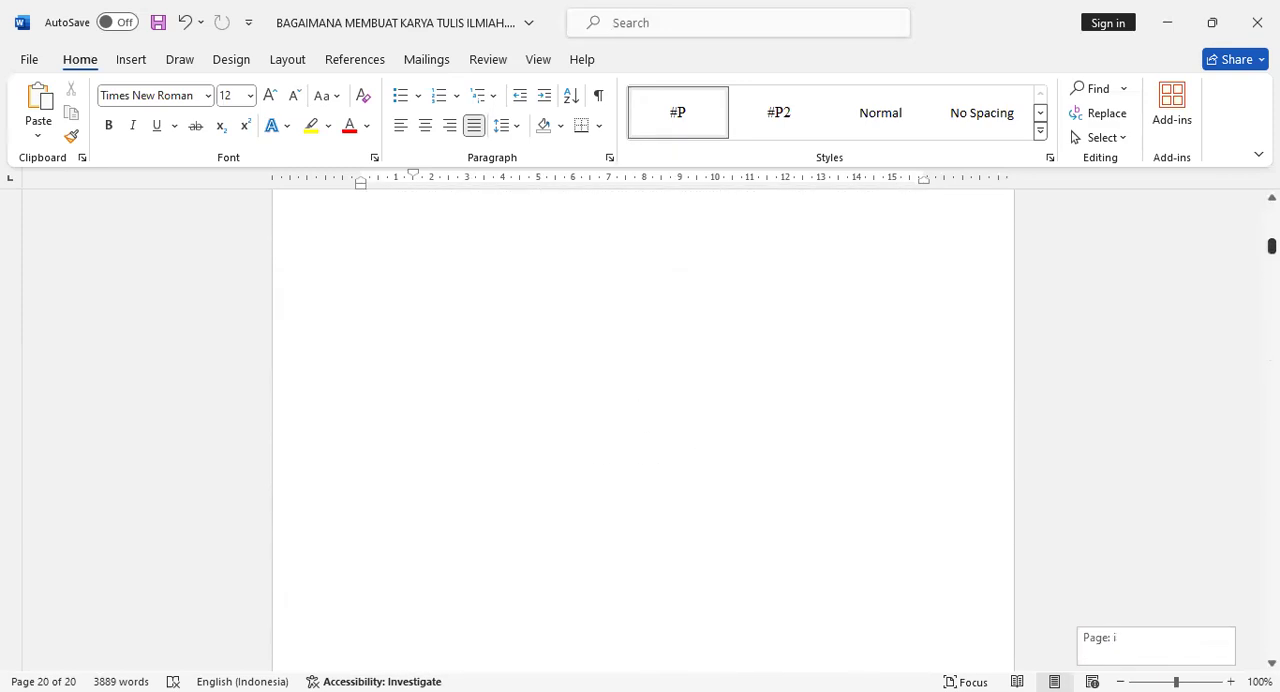
scroll(888, 472, "down", 20)
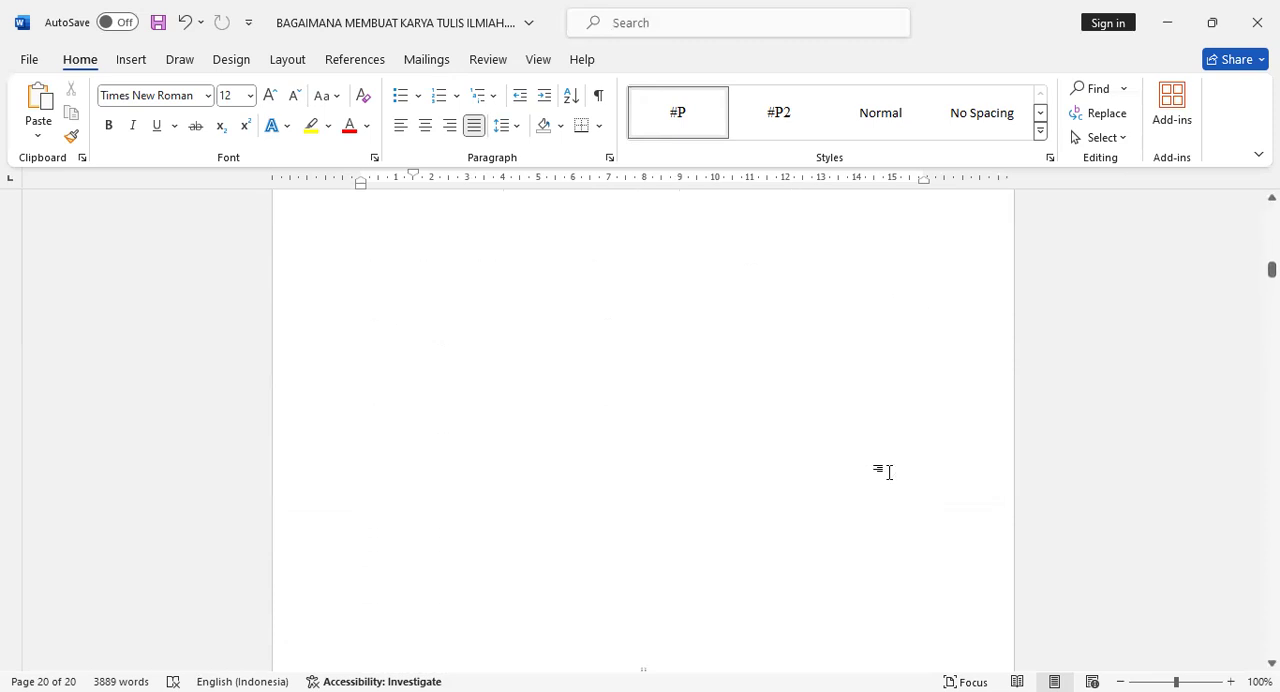
scroll(888, 472, "down", 3)
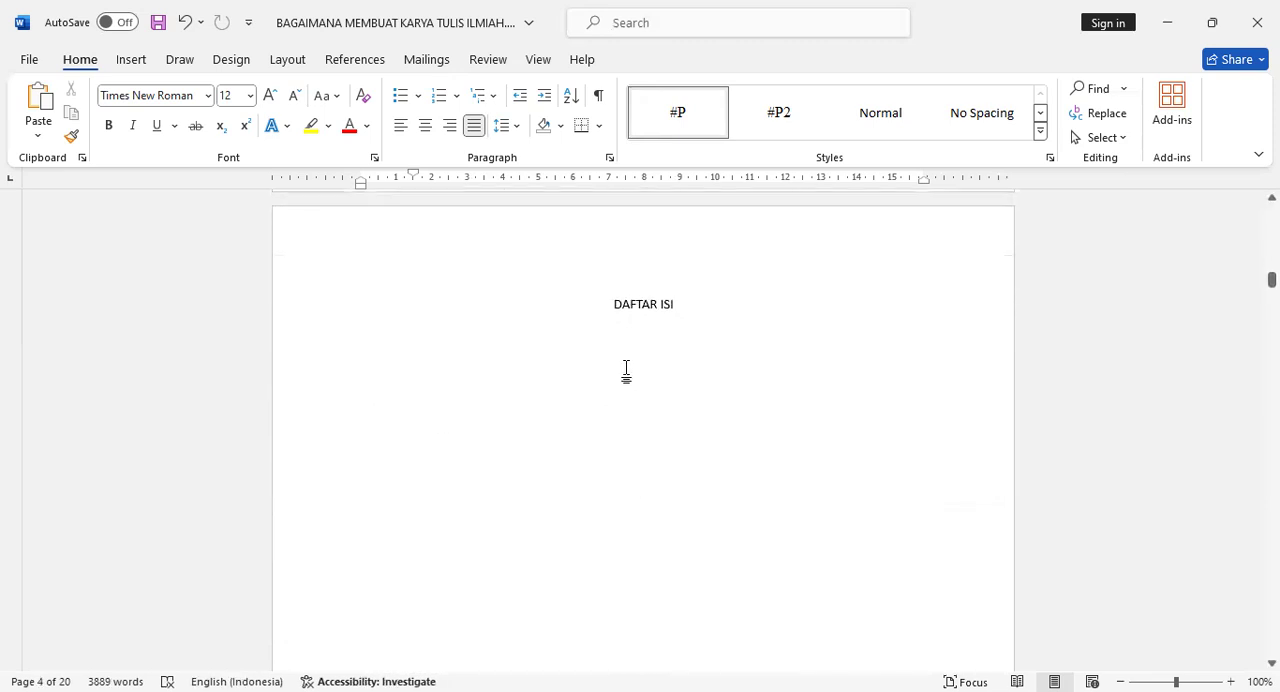
left_click(626, 371)
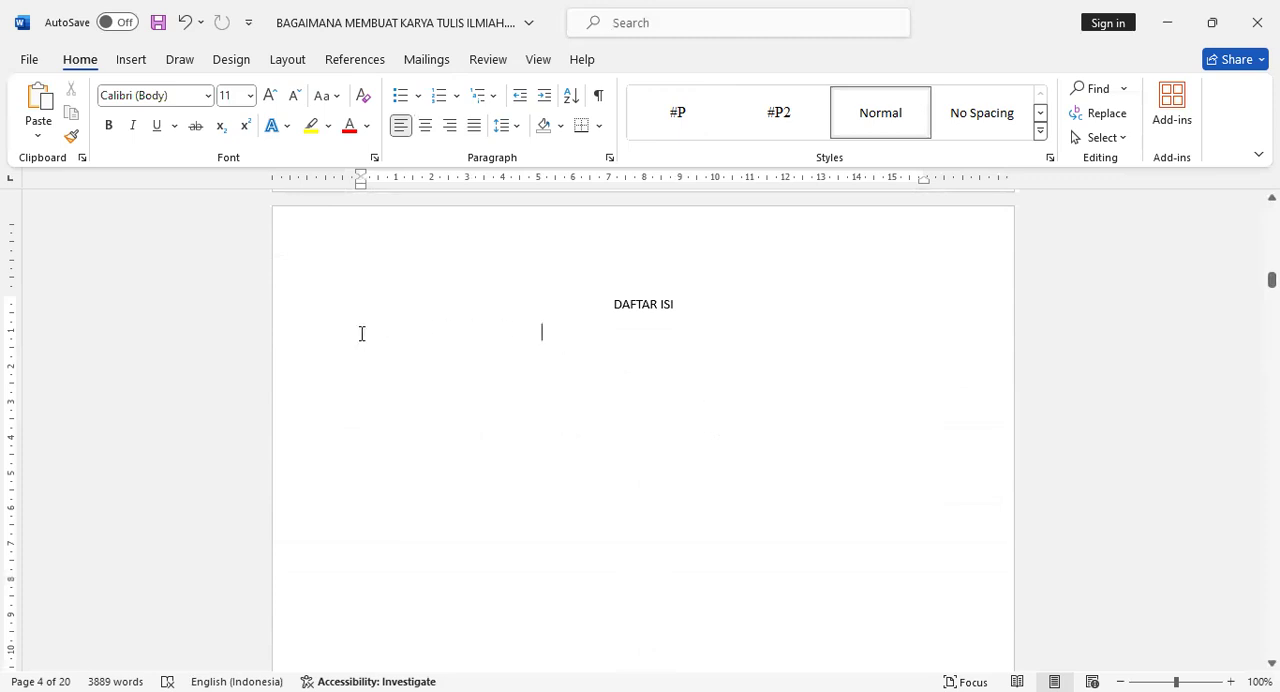
left_click(404, 361)
left_click(358, 60)
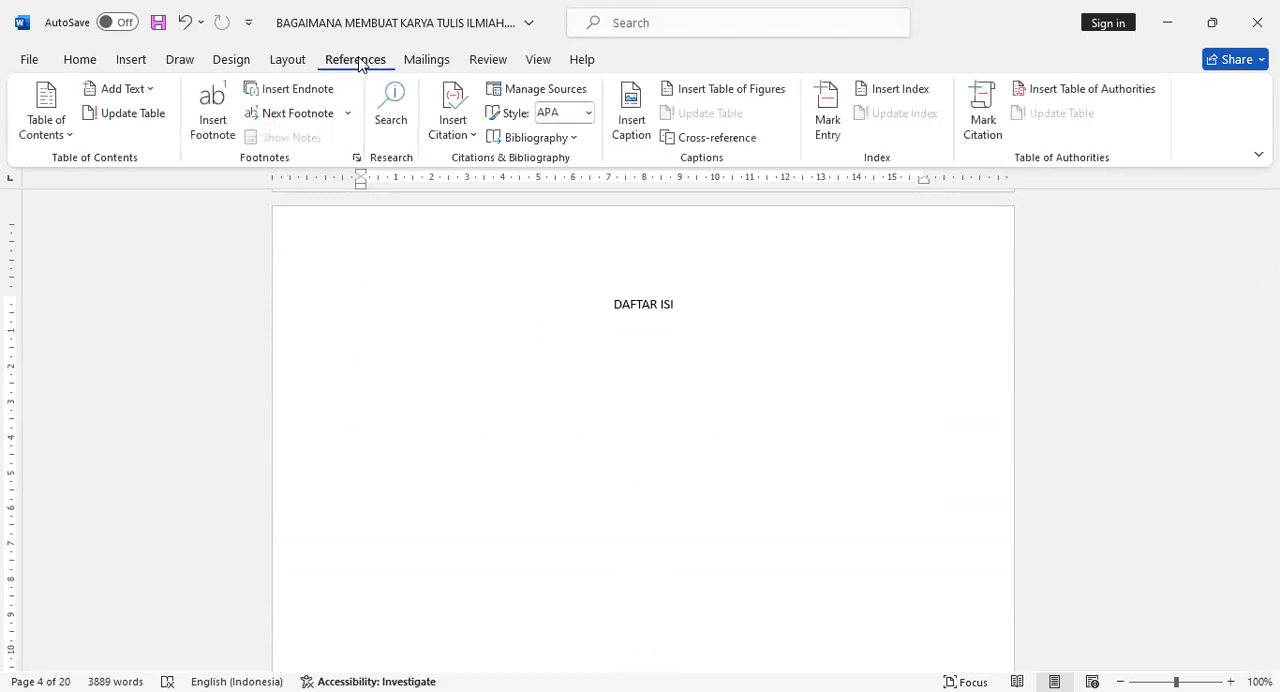
left_click(65, 141)
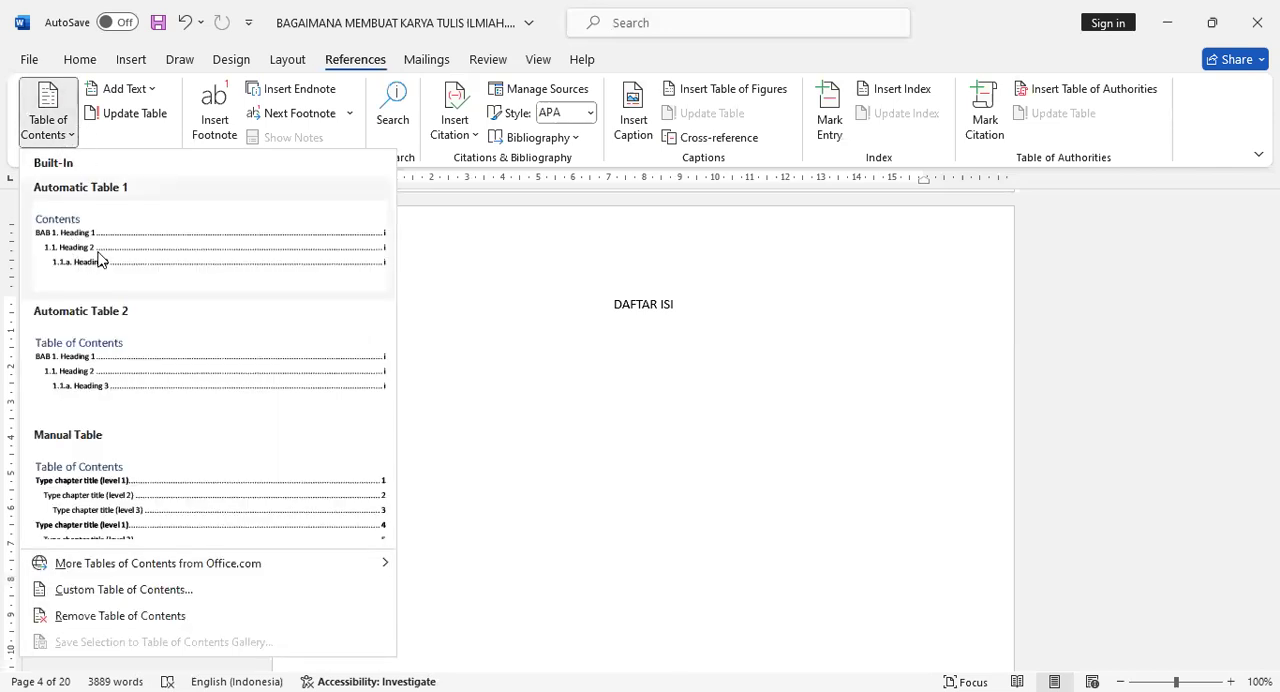
left_click(154, 246)
scroll(654, 408, "up", 3)
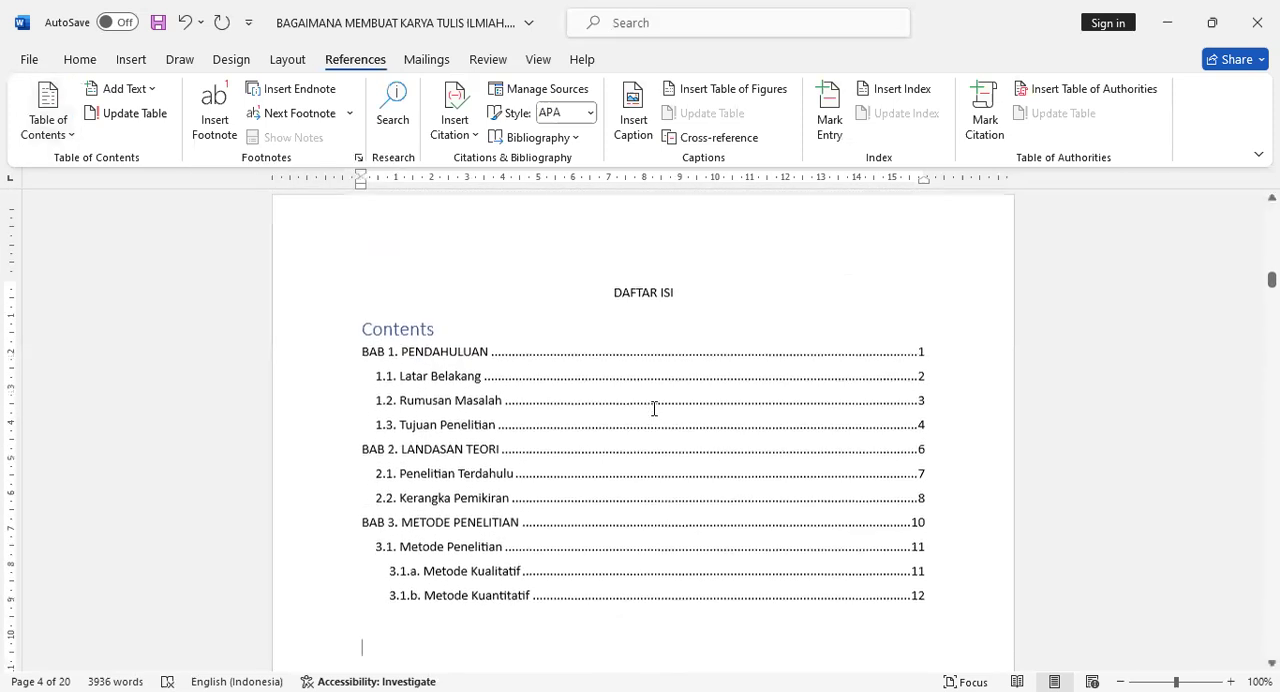
Delete the Contents title above the entries of the table of contents.
left_click(463, 313)
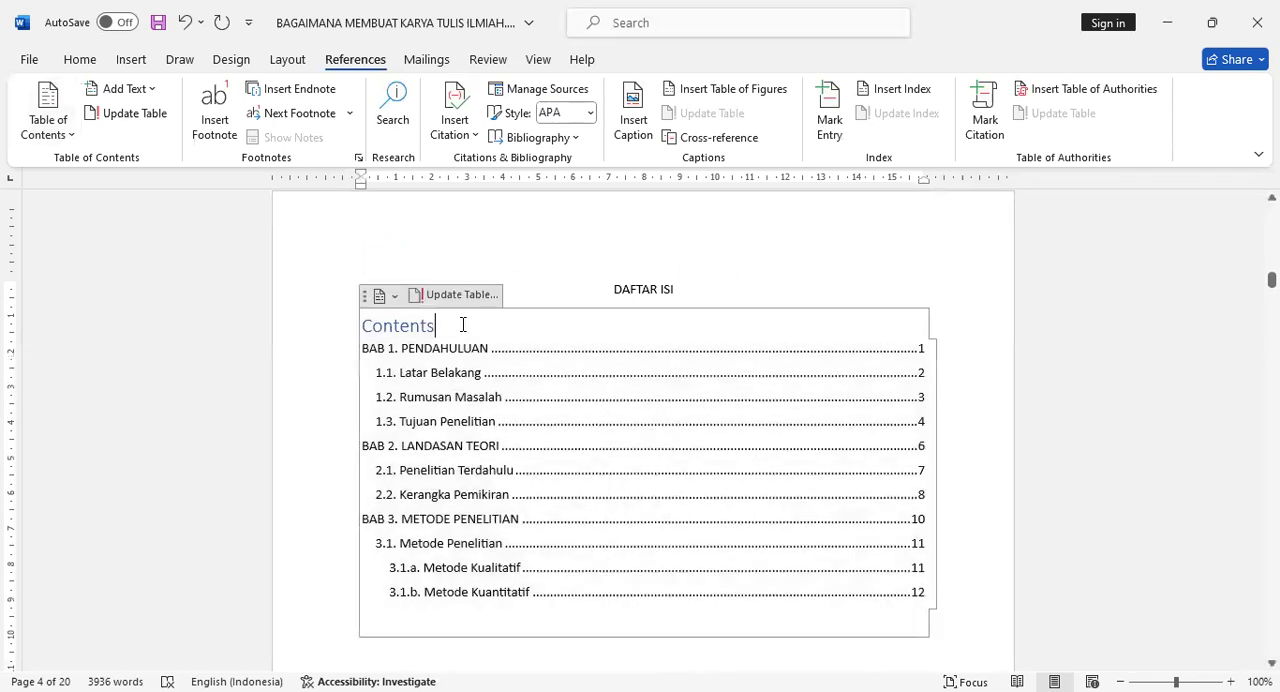
key("BackSpace")
key("BackSpace")
key("BackSpace")
key("BackSpace")
key("BackSpace")
key("BackSpace")
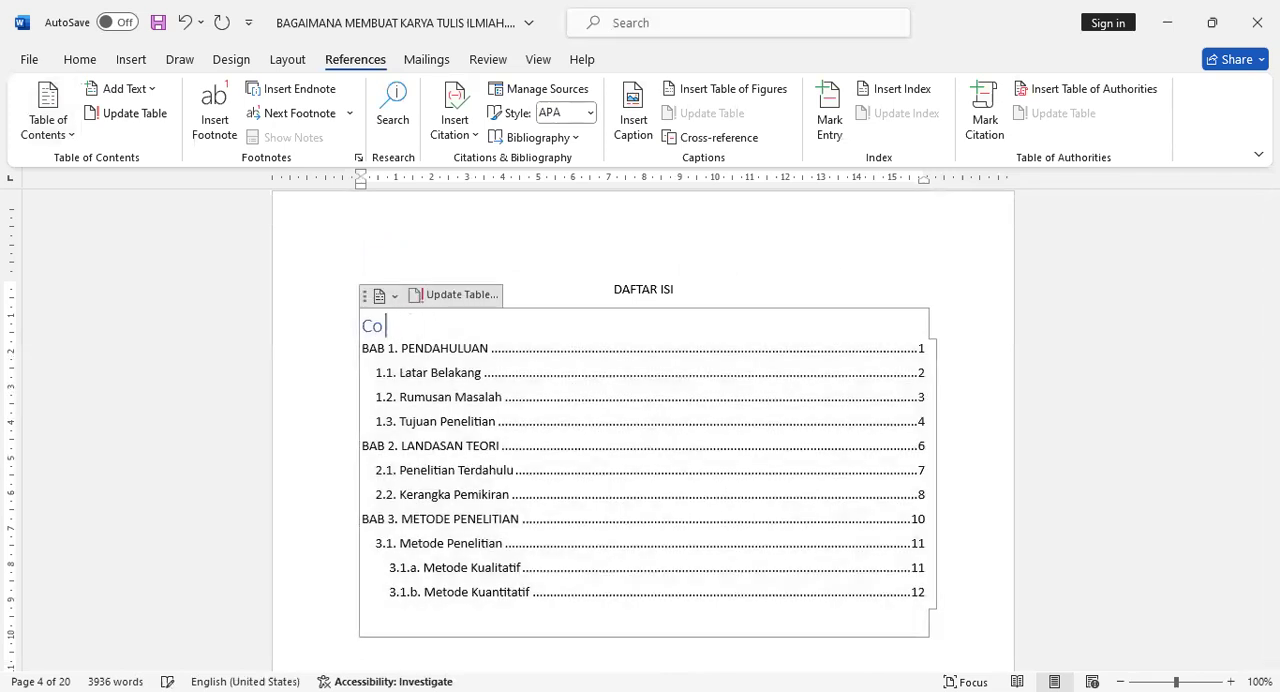
left_click(945, 238)
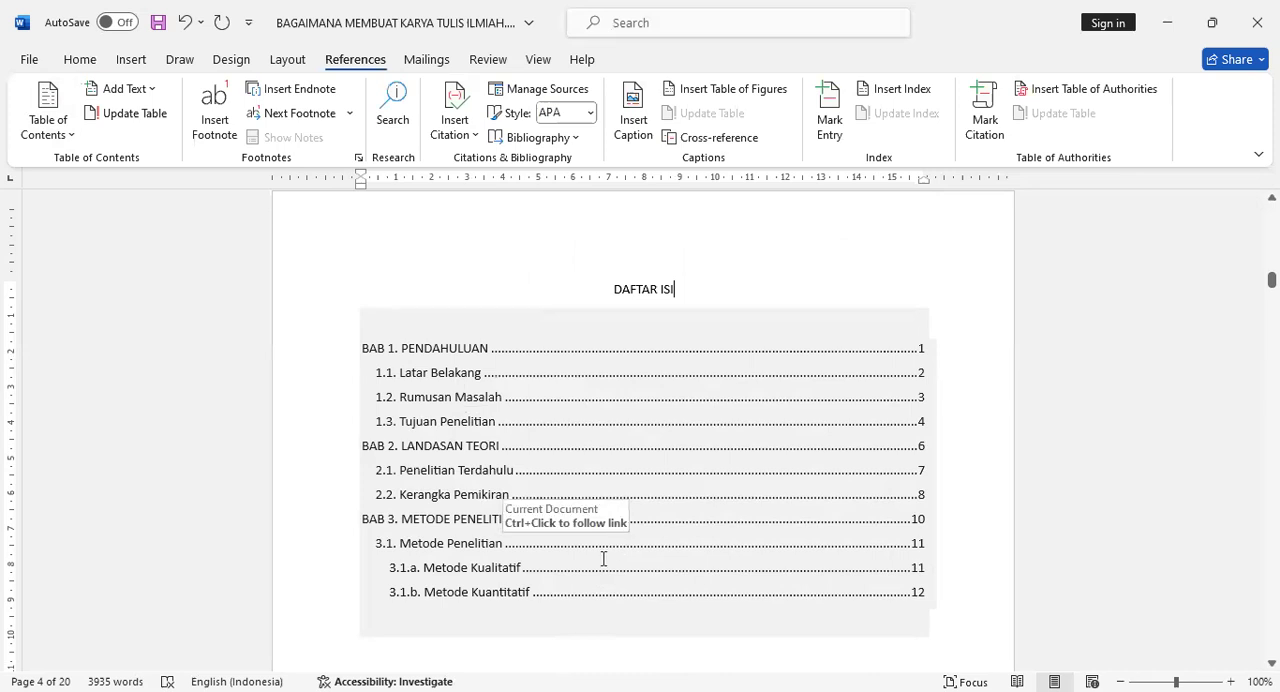
Examine the front matter pages from the cover to DAFTAR RUMUS against the entries in the table of contents.
scroll(603, 558, "up", 10)
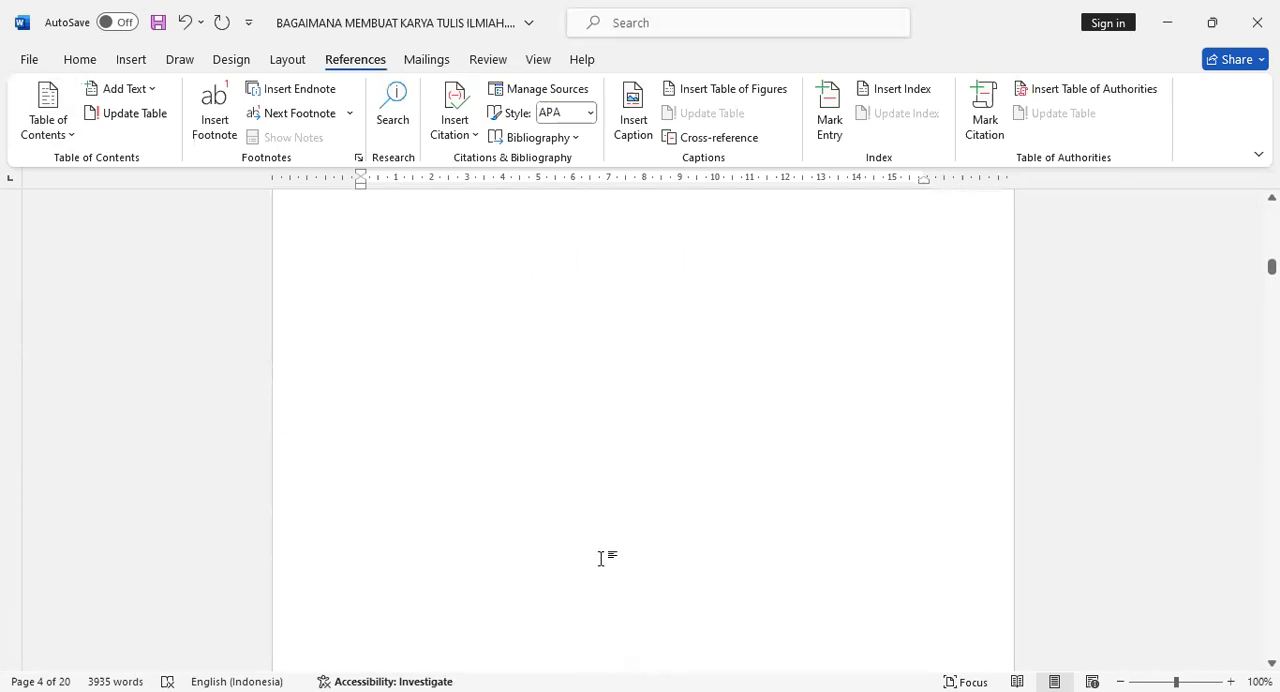
scroll(601, 558, "up", 10)
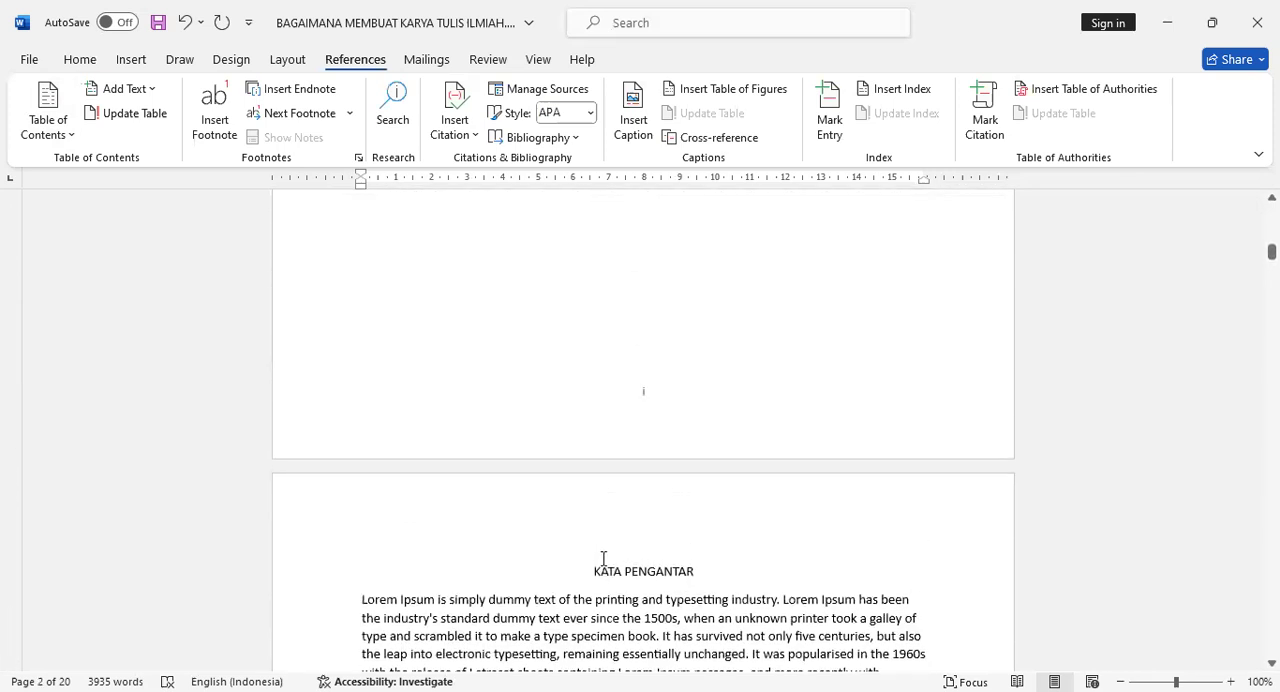
scroll(601, 558, "up", 15)
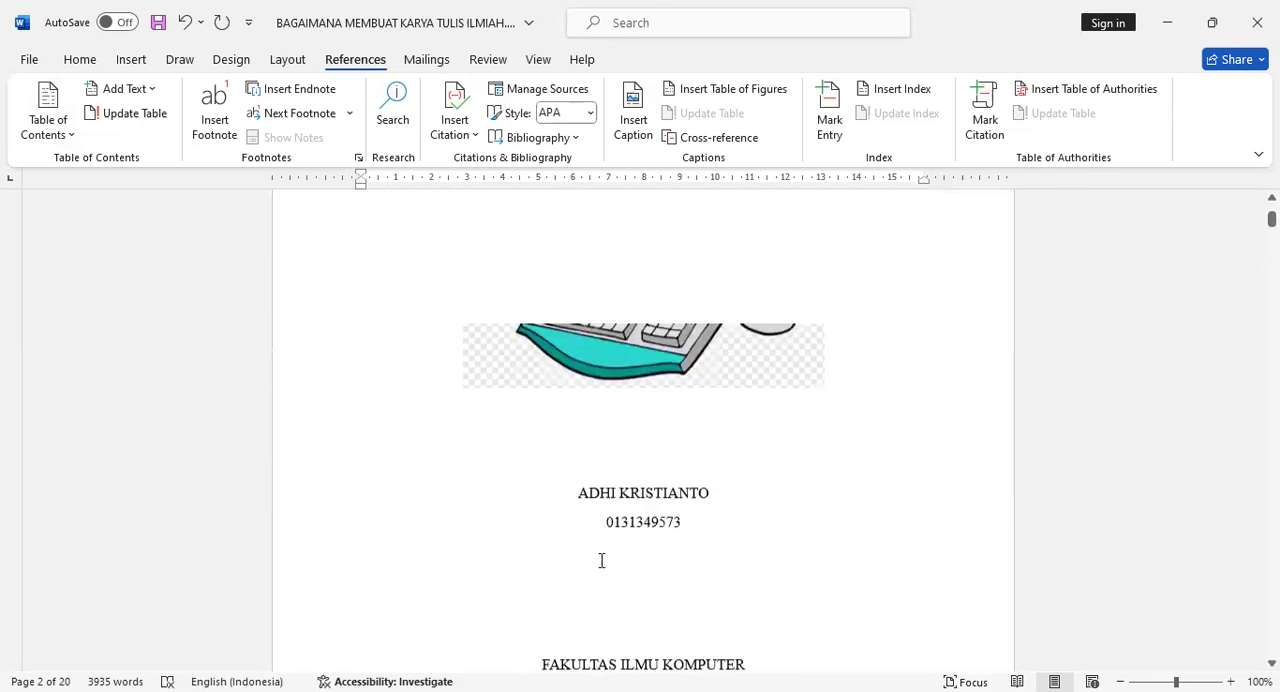
scroll(724, 326, "up", 1)
scroll(727, 340, "down", 6)
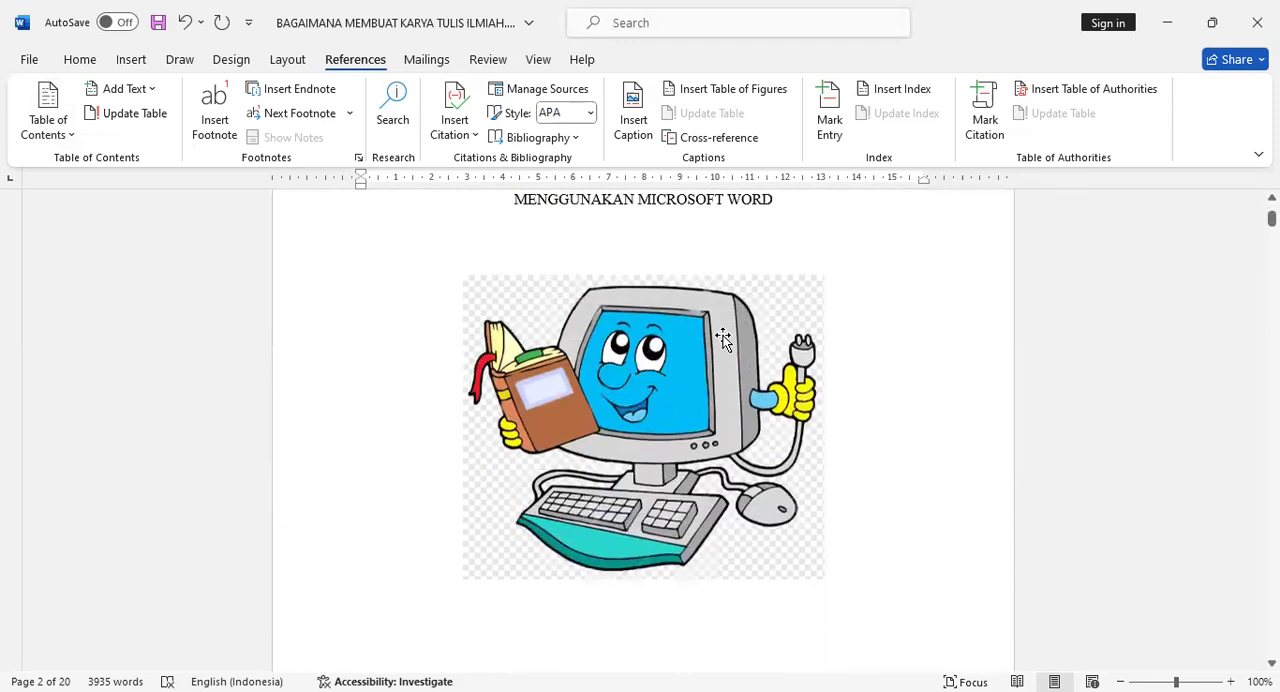
scroll(727, 348, "down", 7)
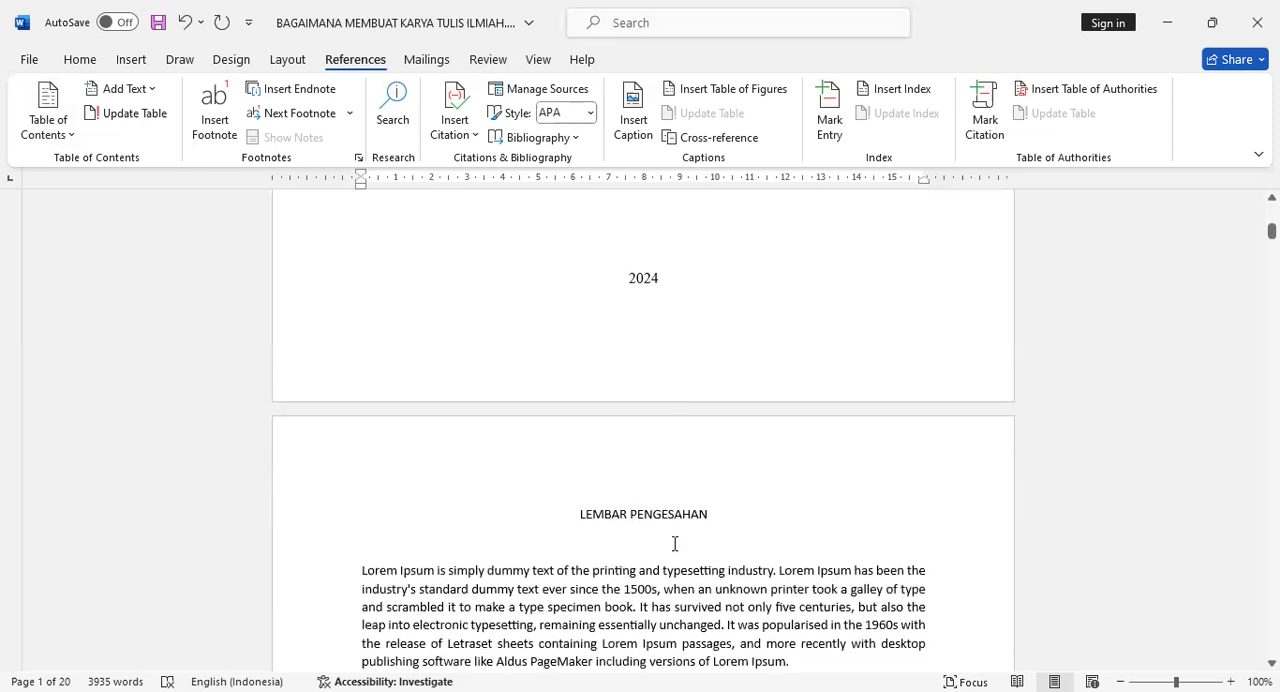
scroll(676, 550, "down", 10)
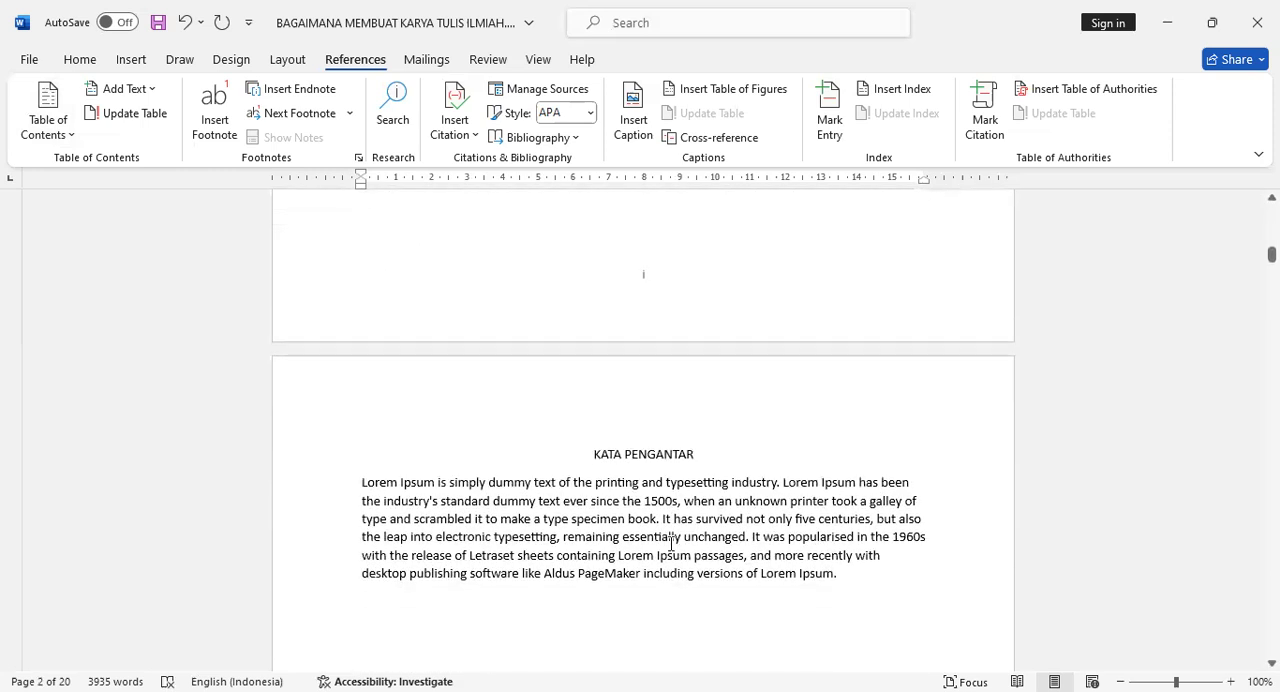
scroll(669, 548, "down", 8)
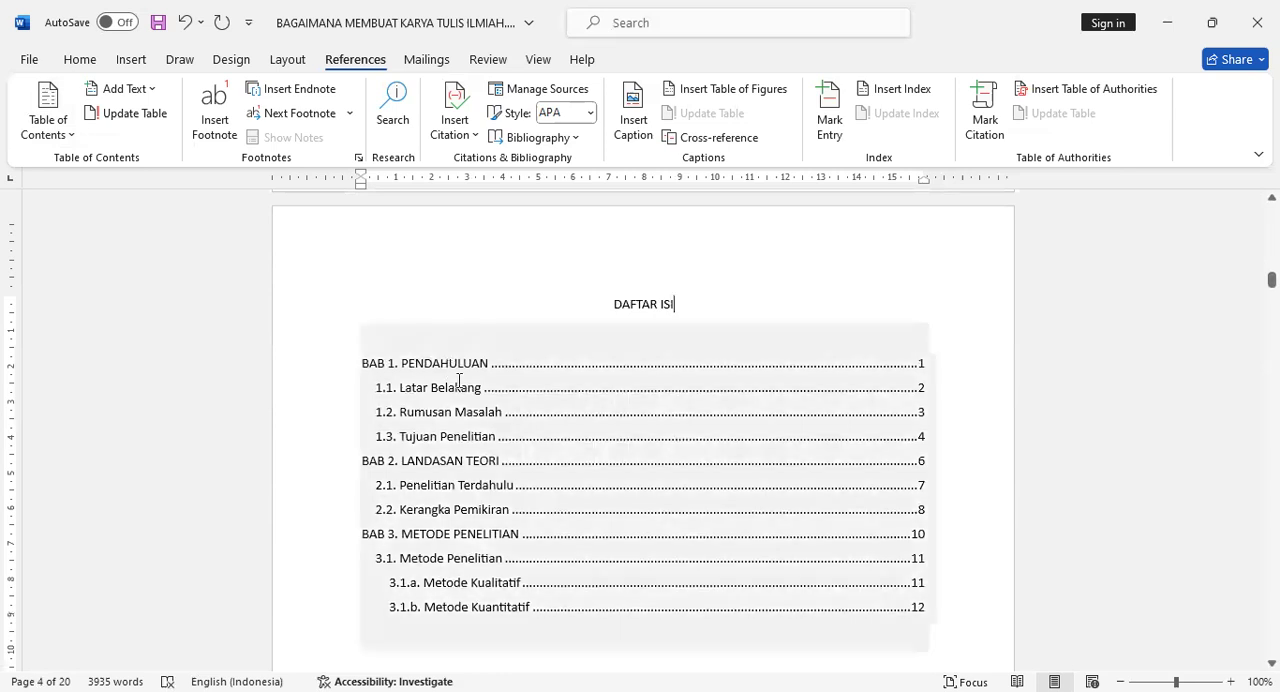
scroll(529, 371, "down", 10)
scroll(673, 427, "down", 3)
scroll(673, 427, "down", 15)
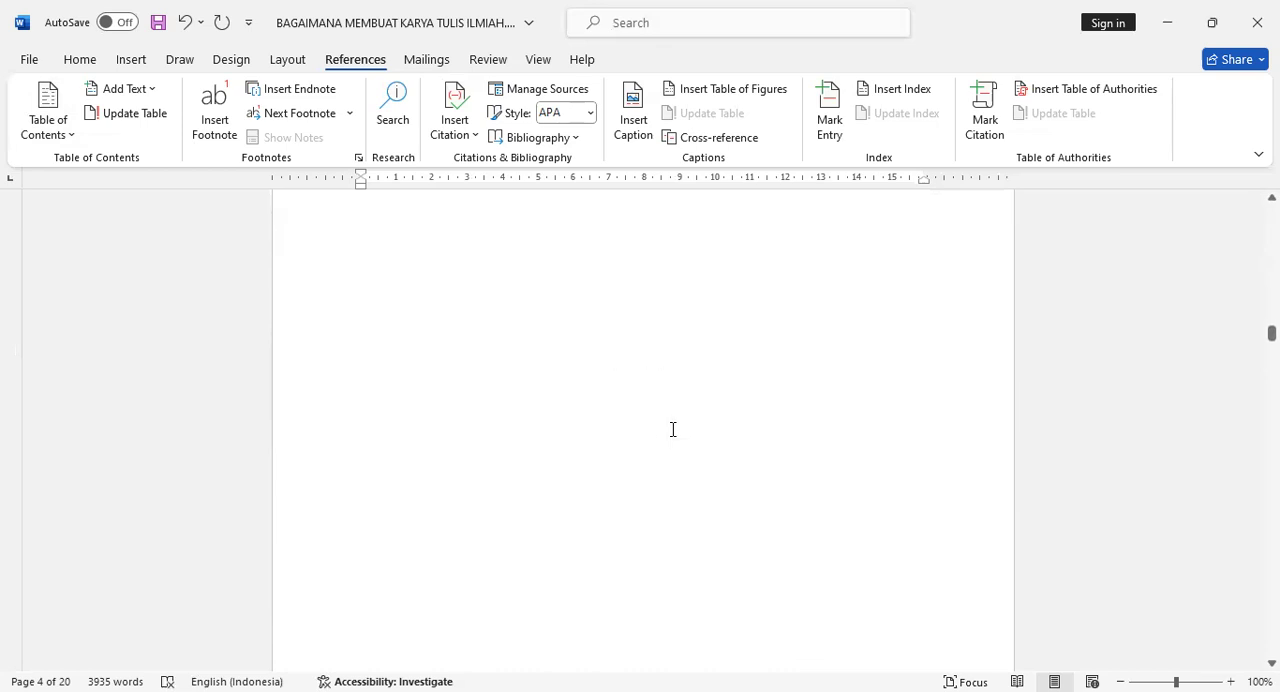
scroll(585, 469, "up", 8)
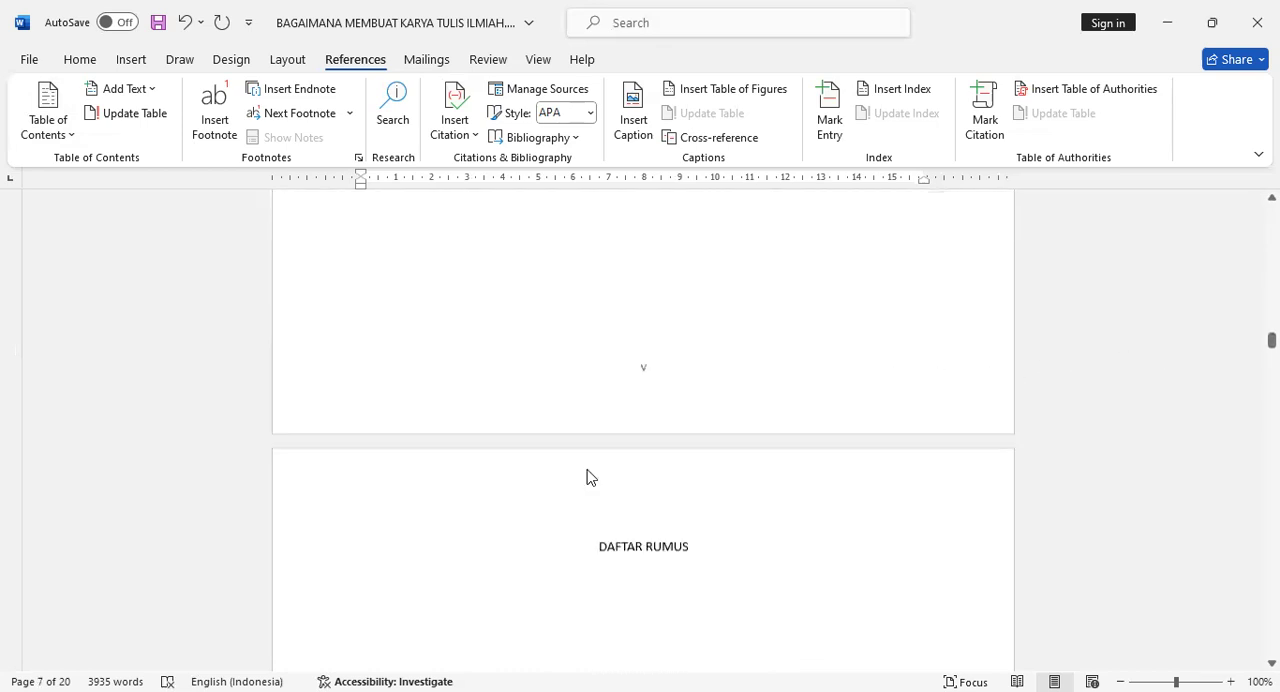
scroll(553, 489, "up", 20)
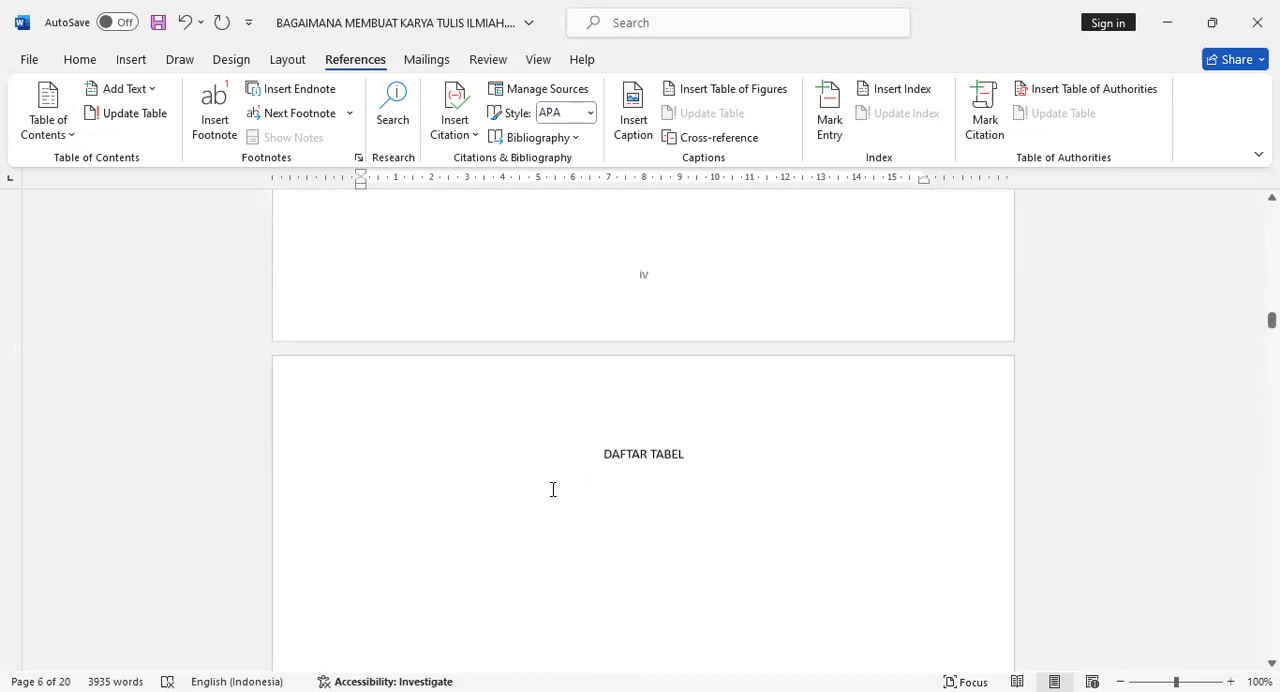
scroll(553, 489, "up", 15)
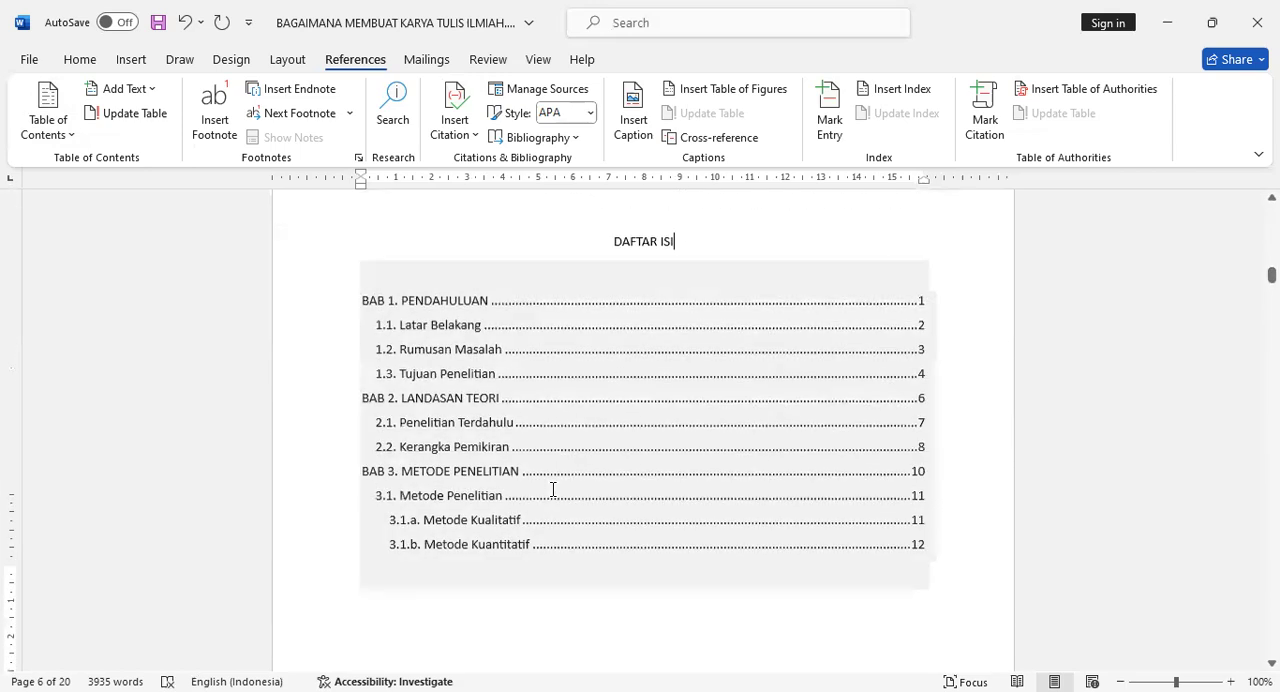
Format the LEMBAR PENGESAHAN title as a centred Heading 1 without the BAB numbering.
scroll(553, 489, "up", 15)
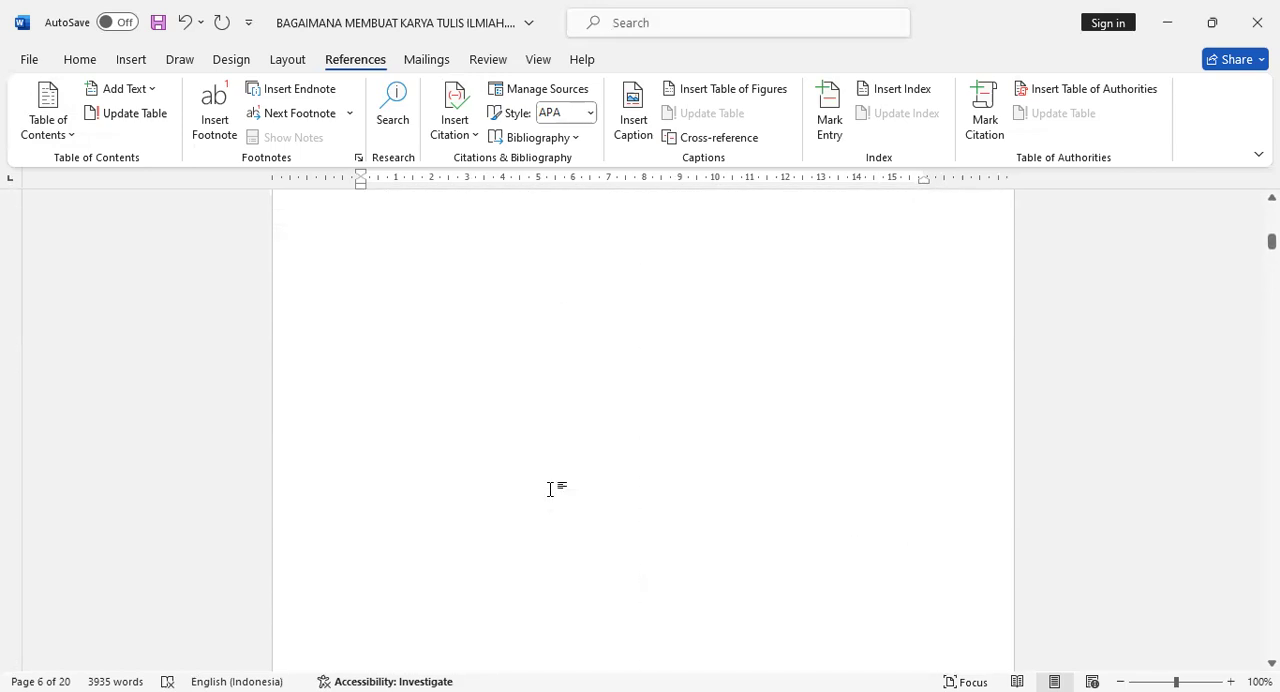
scroll(553, 489, "up", 3)
scroll(553, 489, "down", 10)
scroll(607, 453, "down", 1)
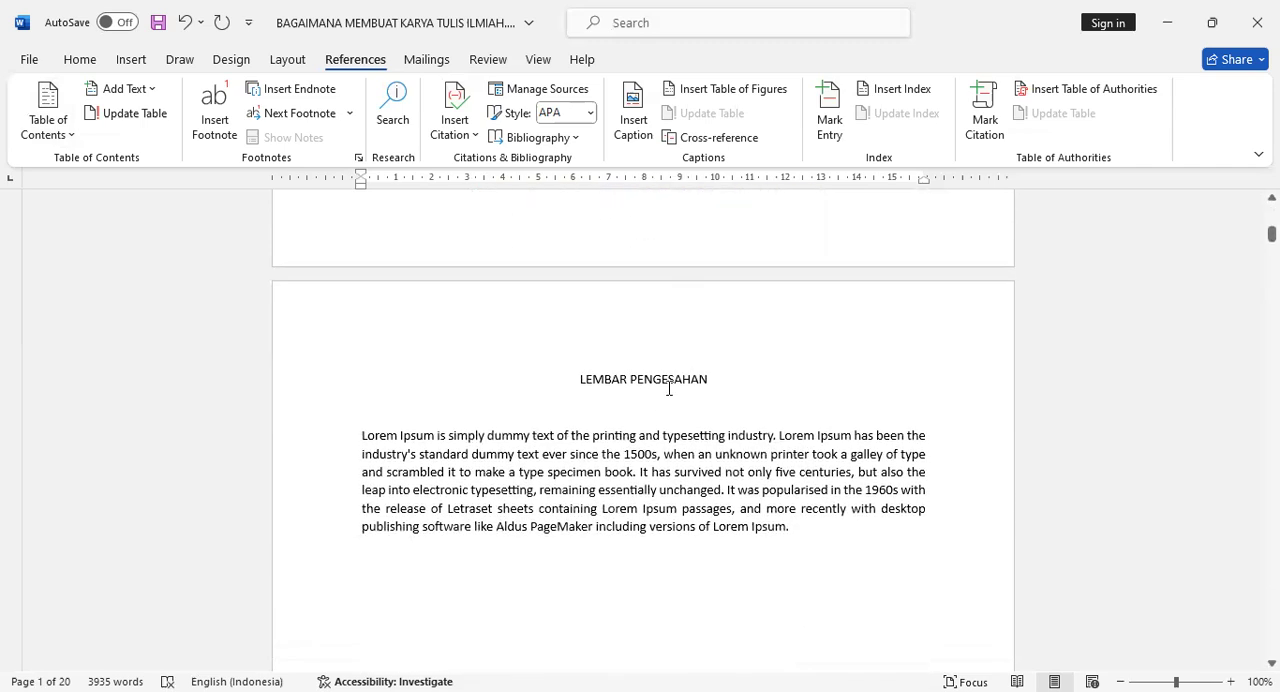
left_click(668, 376)
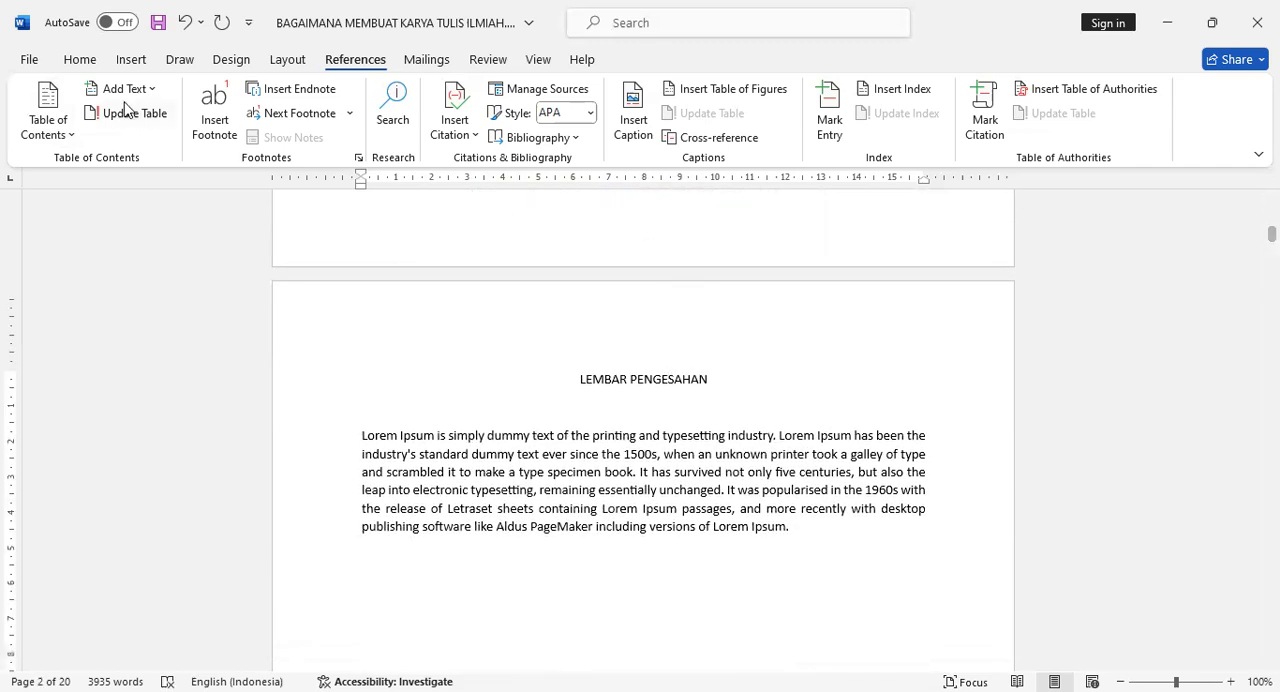
left_click(97, 67)
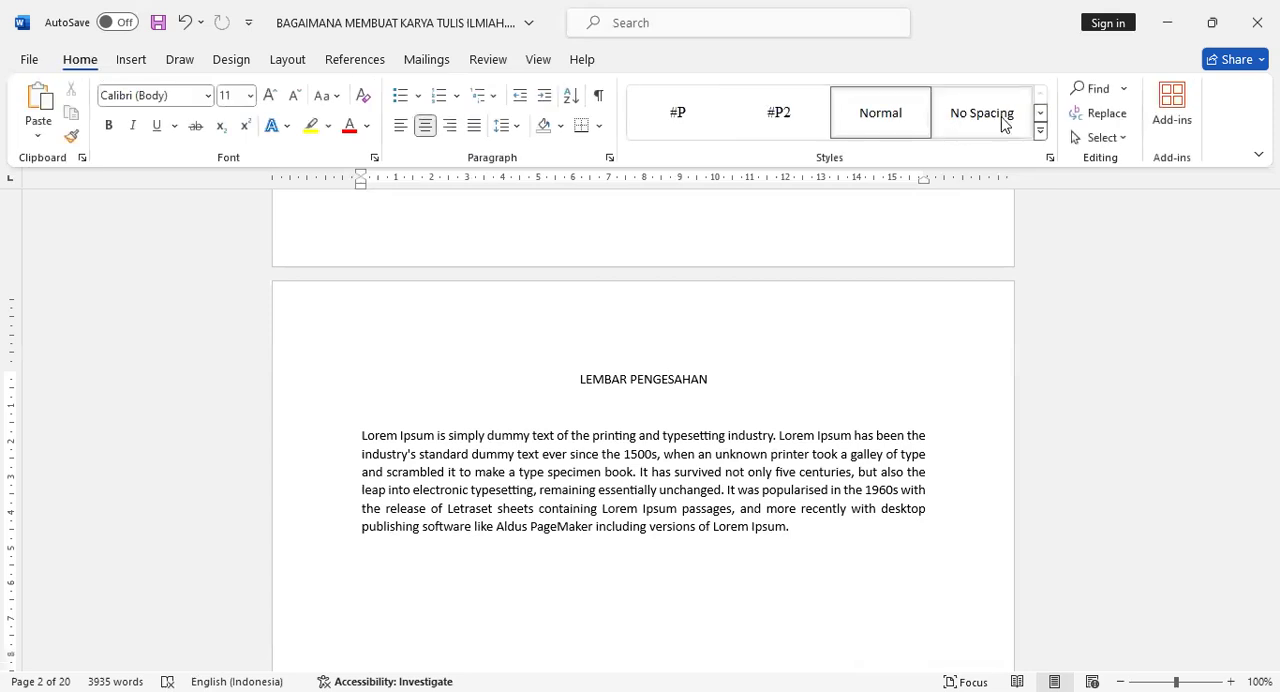
left_click(1040, 114)
left_click(660, 118)
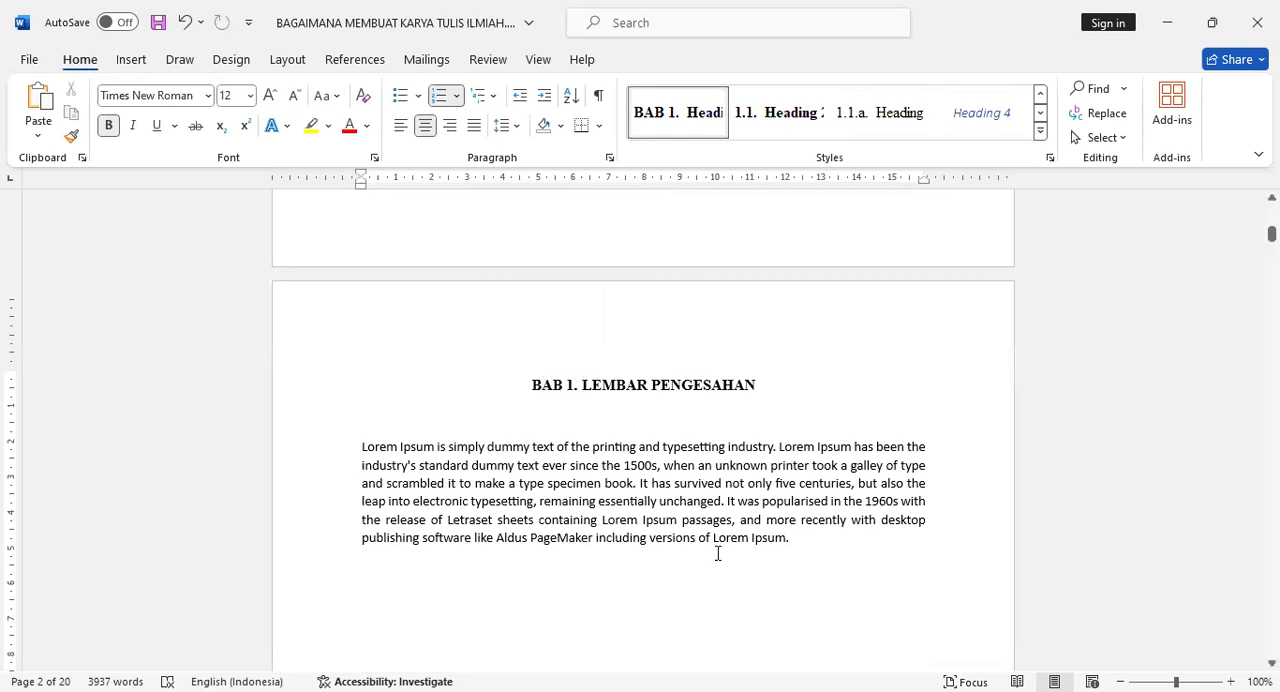
key("ctrl+z")
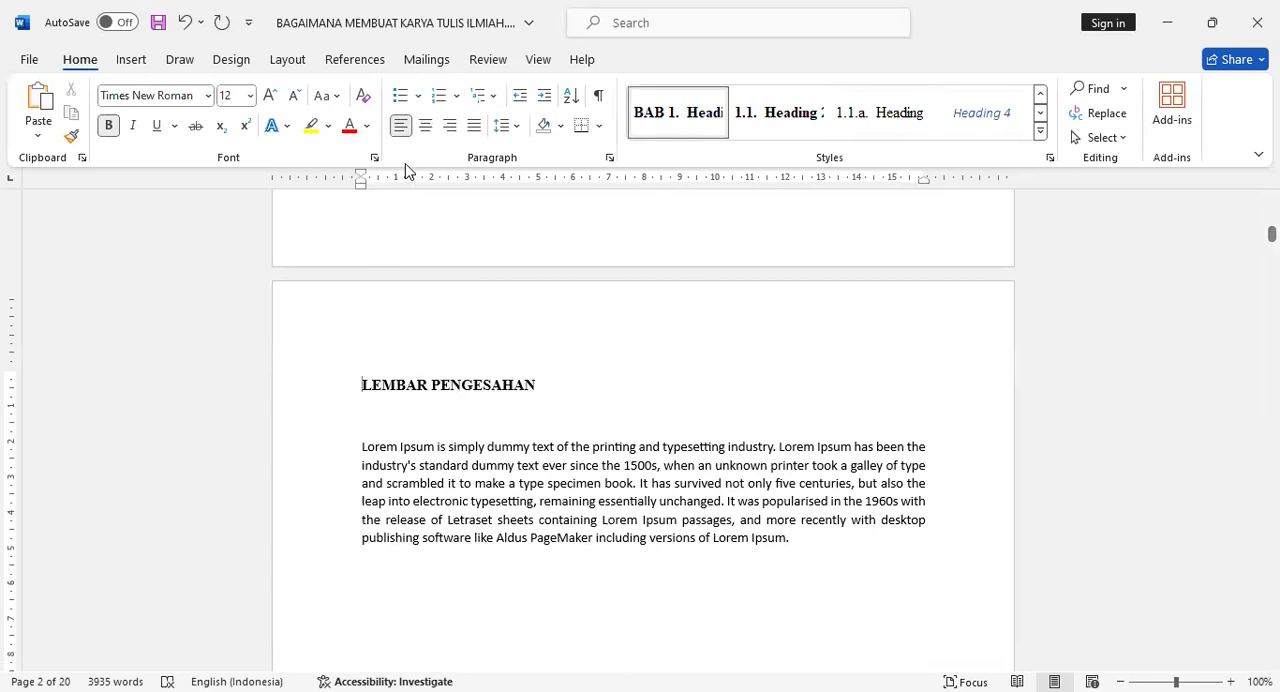
left_click(426, 126)
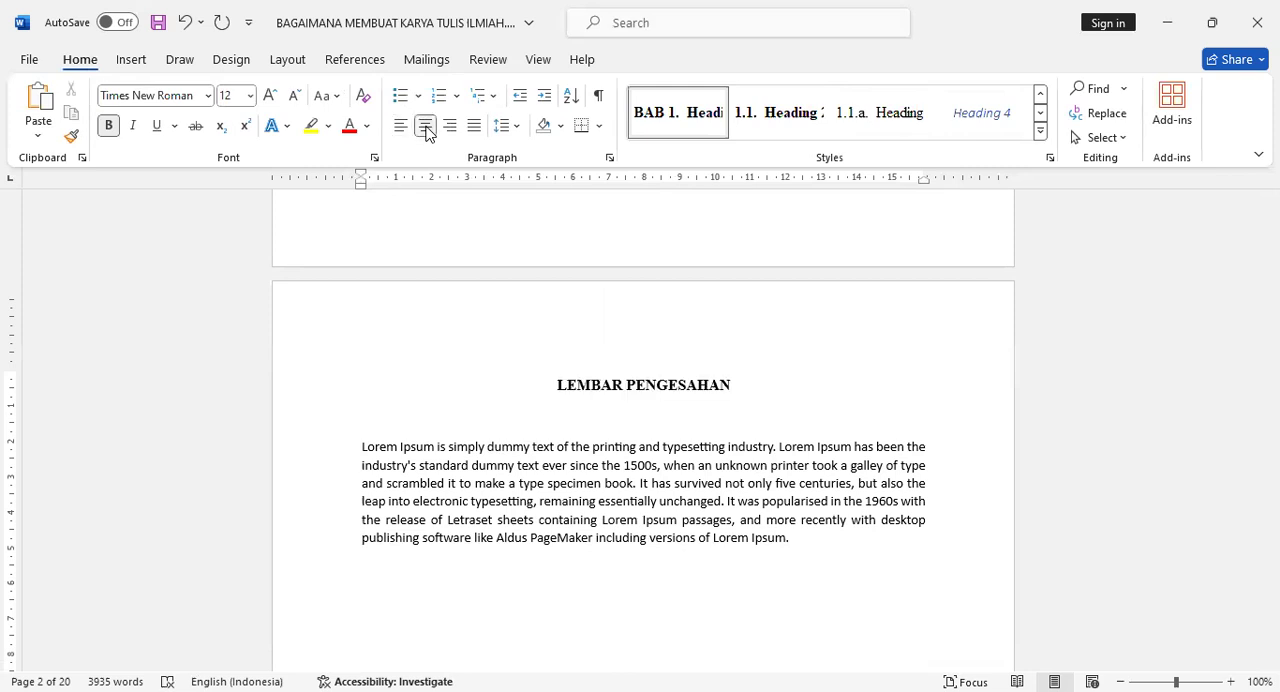
Apply the #P style to the paragraph under LEMBAR PENGESAHAN.
left_click(494, 453)
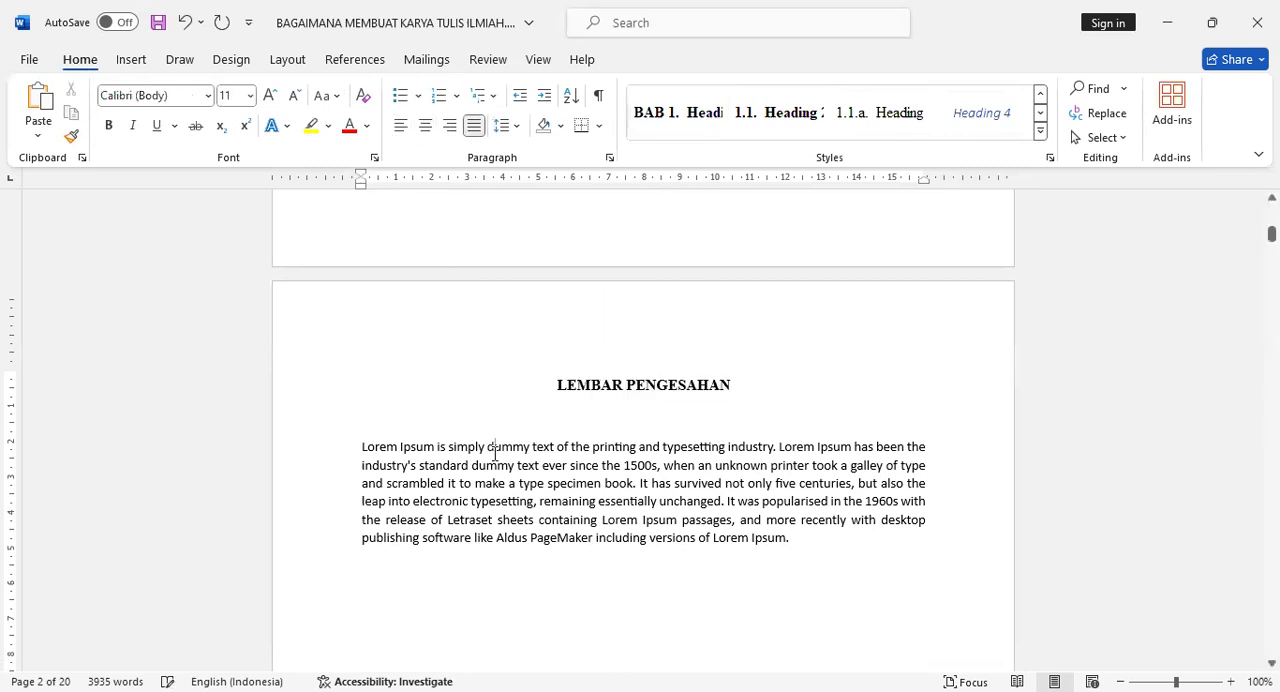
left_click(1040, 93)
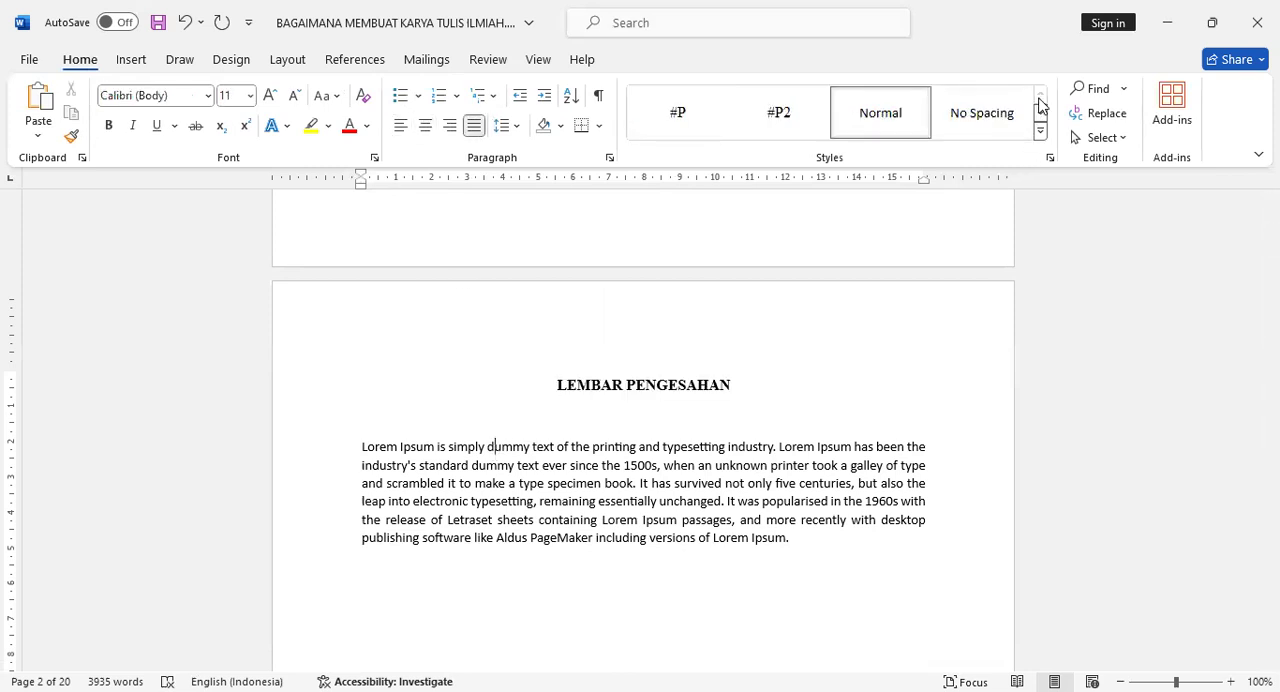
left_click(695, 118)
Format the KATA PENGANTAR title as a centred Heading 1 without the BAB numbering.
scroll(591, 510, "down", 5)
scroll(593, 510, "down", 5)
left_click(631, 496)
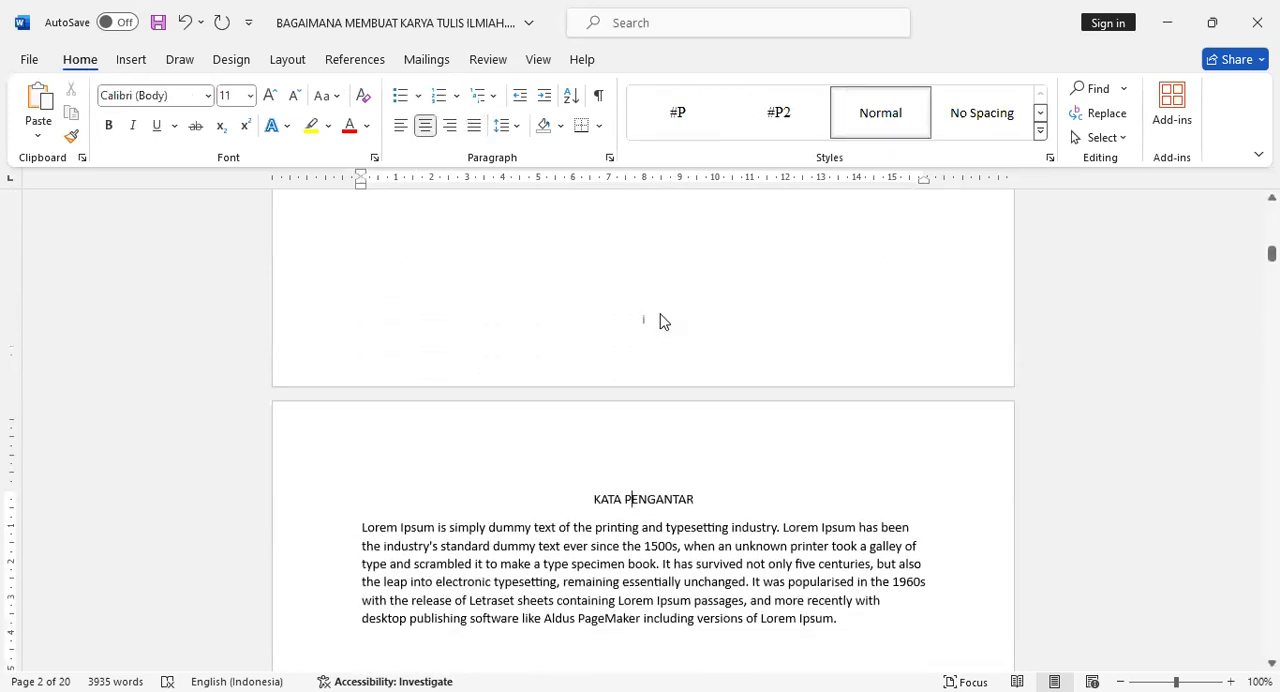
left_click(1040, 112)
left_click(668, 112)
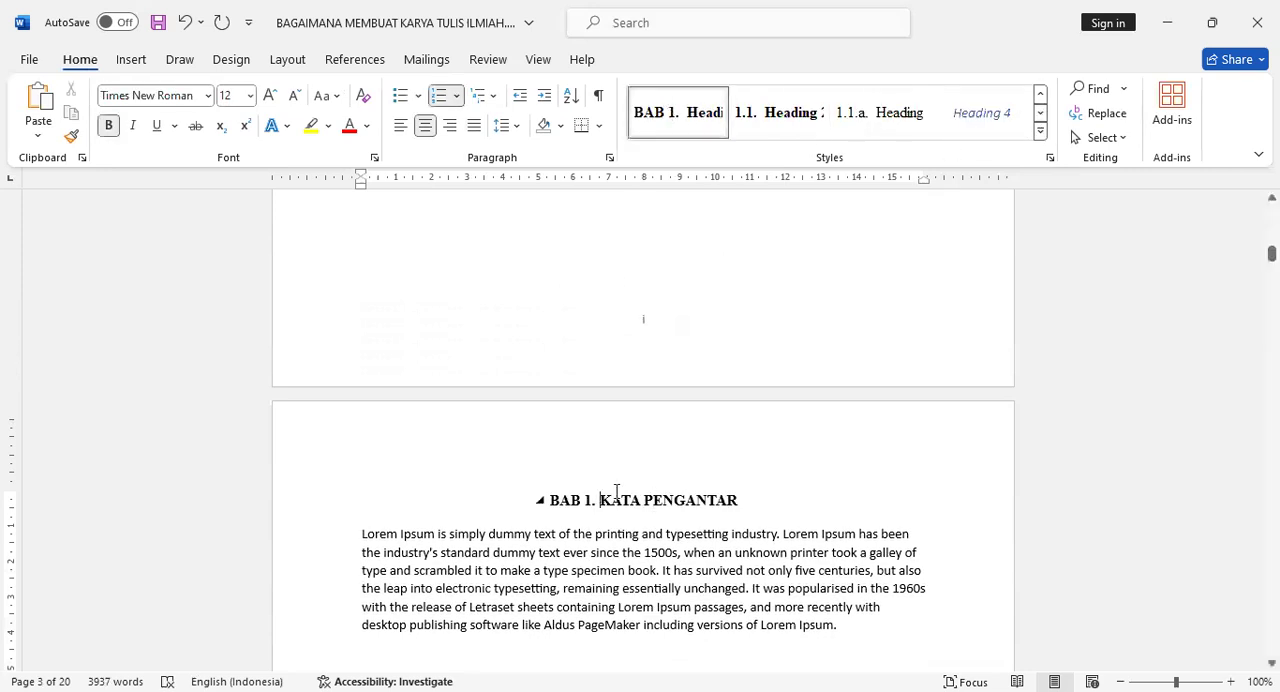
left_click(438, 95)
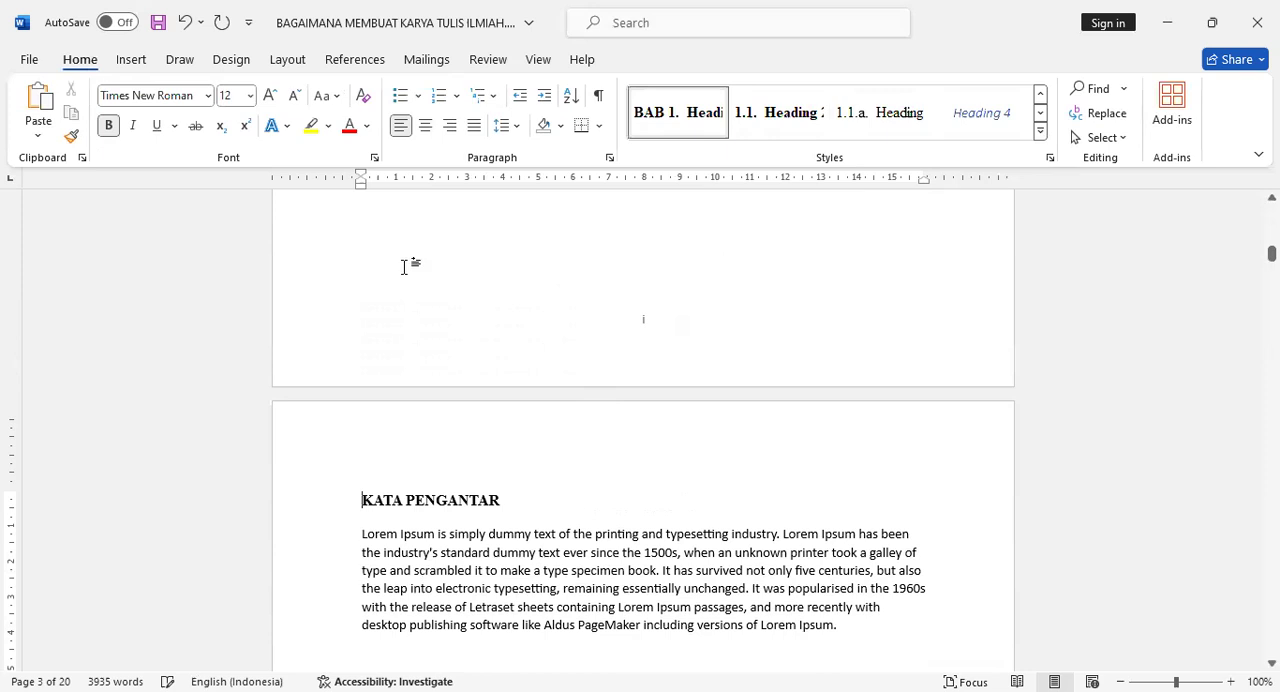
left_click(425, 125)
Apply the #P style to the paragraph under KATA PENGANTAR.
left_click(588, 570)
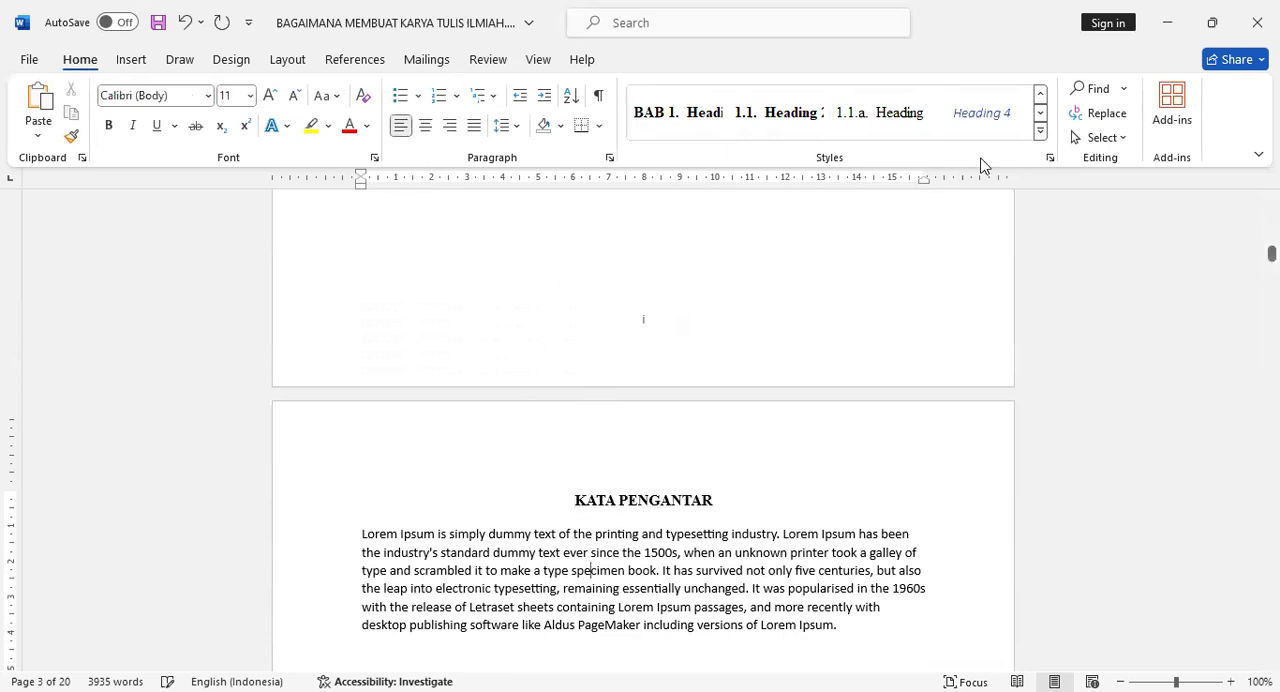
scroll(786, 100, "up", 1)
left_click(677, 112)
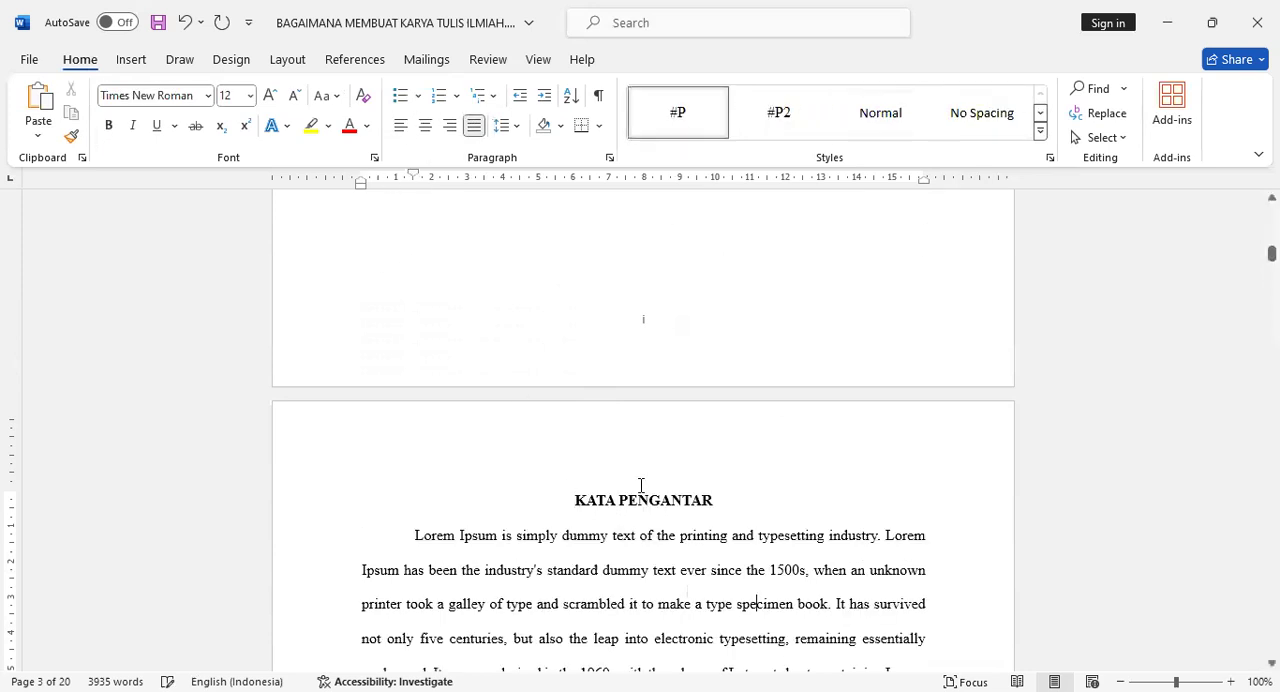
Format the DAFTAR ISI title as a centred Heading 1 without the BAB numbering.
scroll(643, 487, "down", 8)
scroll(646, 489, "down", 10)
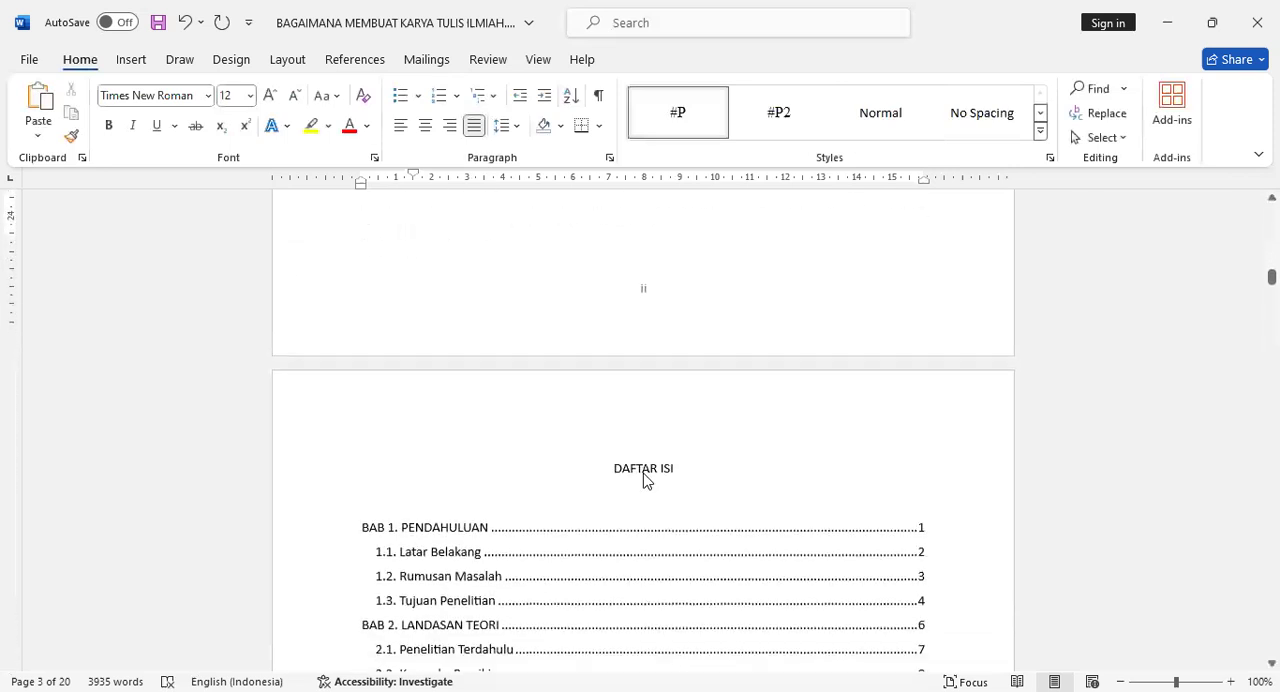
left_click(648, 440)
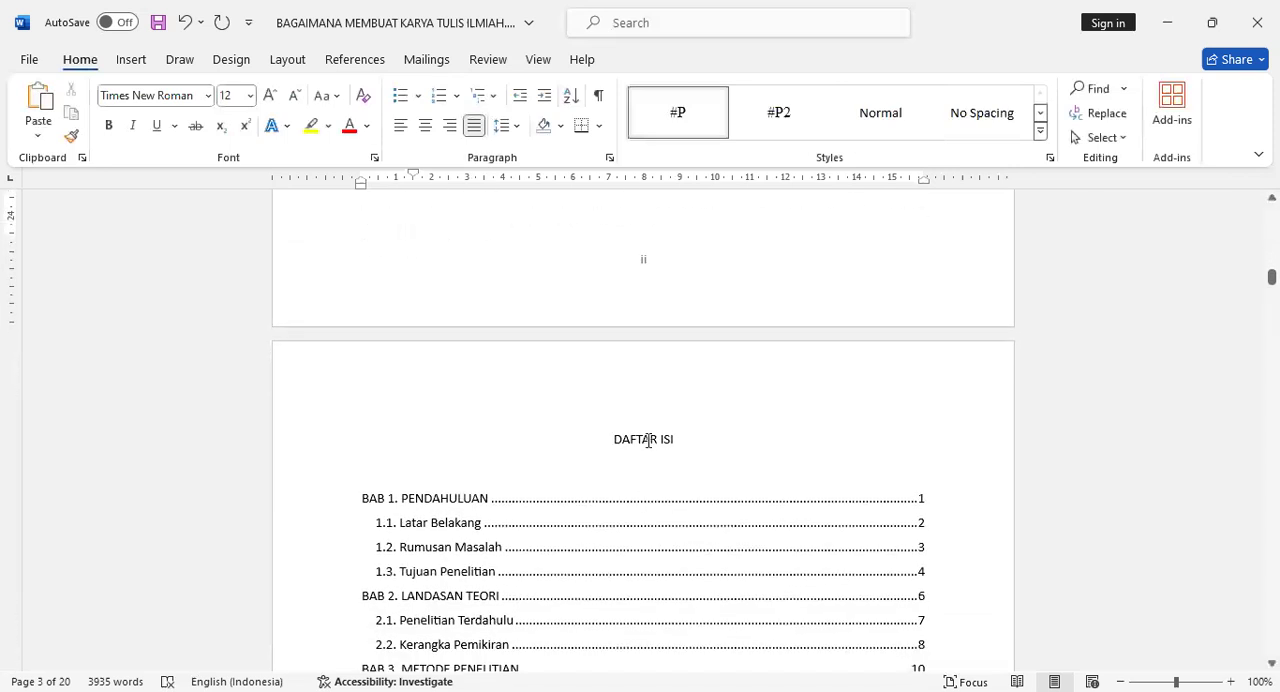
left_click(1037, 124)
left_click(652, 118)
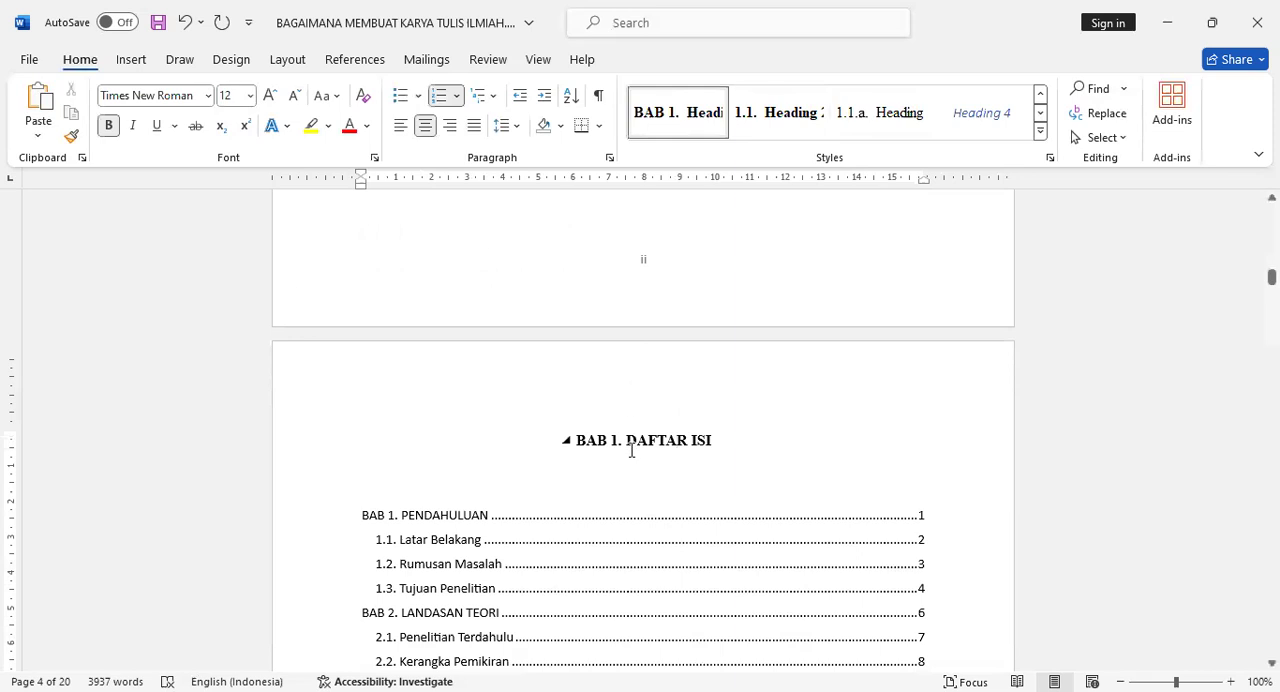
key("BackSpace")
key("BackSpace")
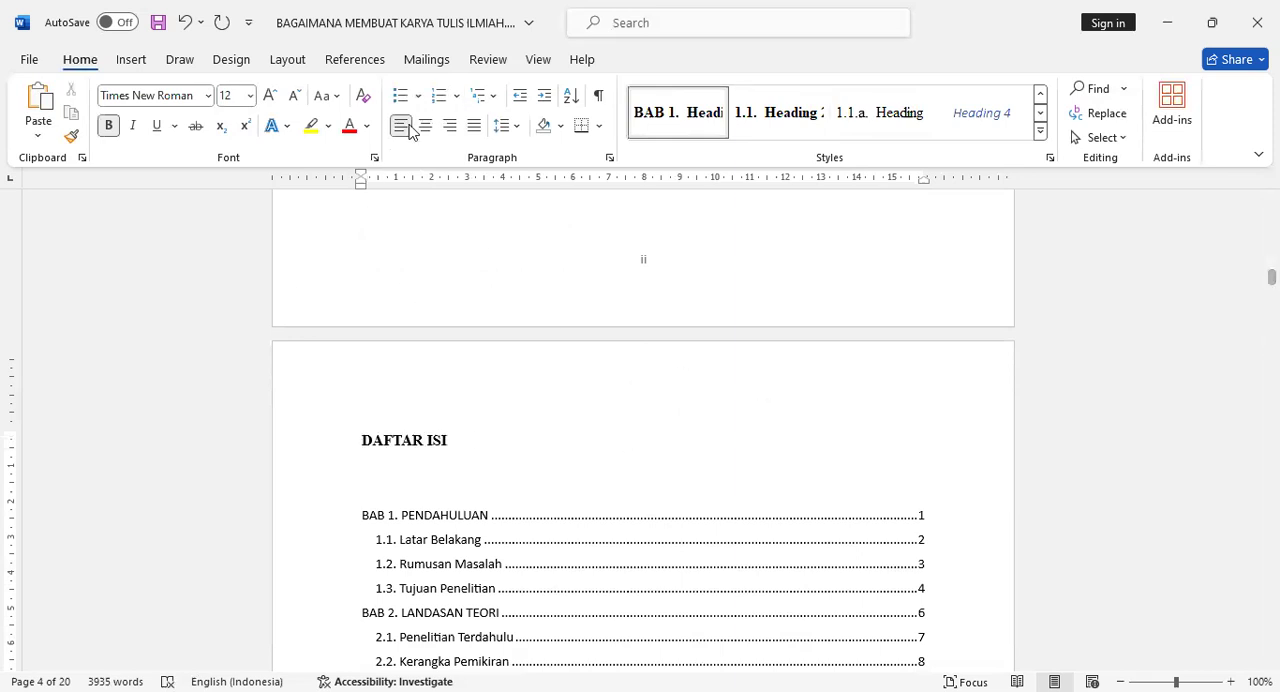
left_click(430, 128)
Format the DAFTAR GAMBAR title as a centred Heading 1 without the BAB numbering.
scroll(672, 492, "down", 20)
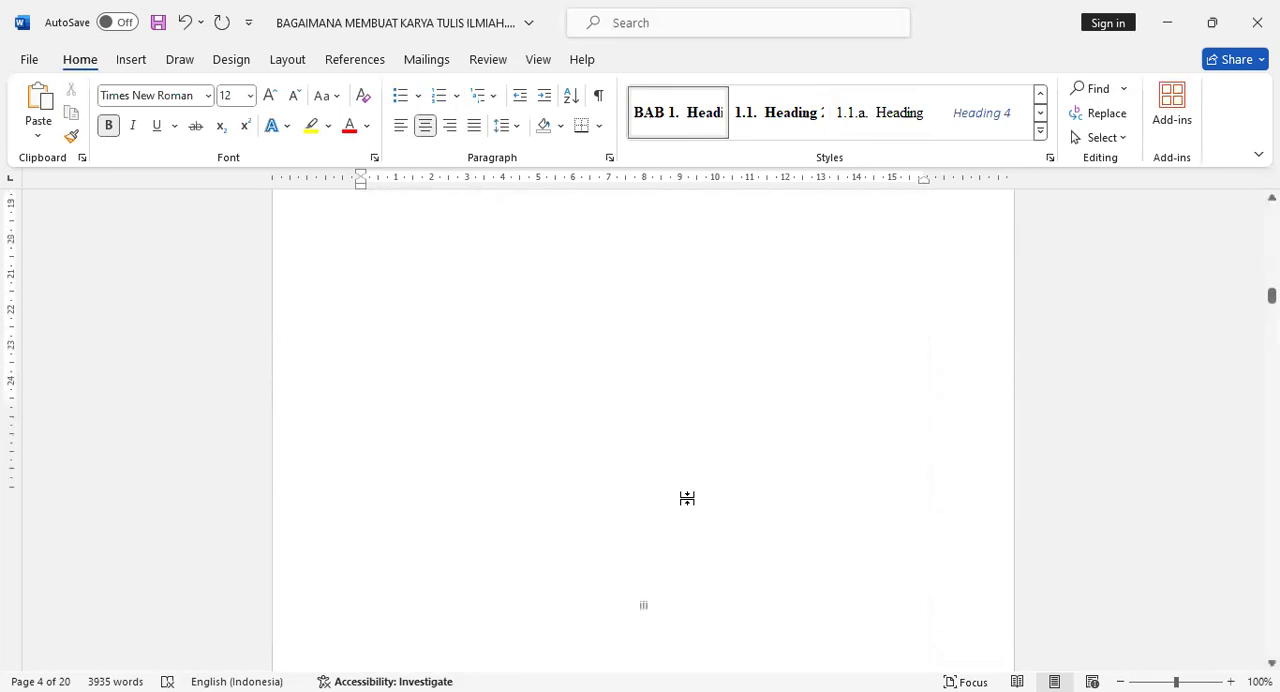
left_click(671, 337)
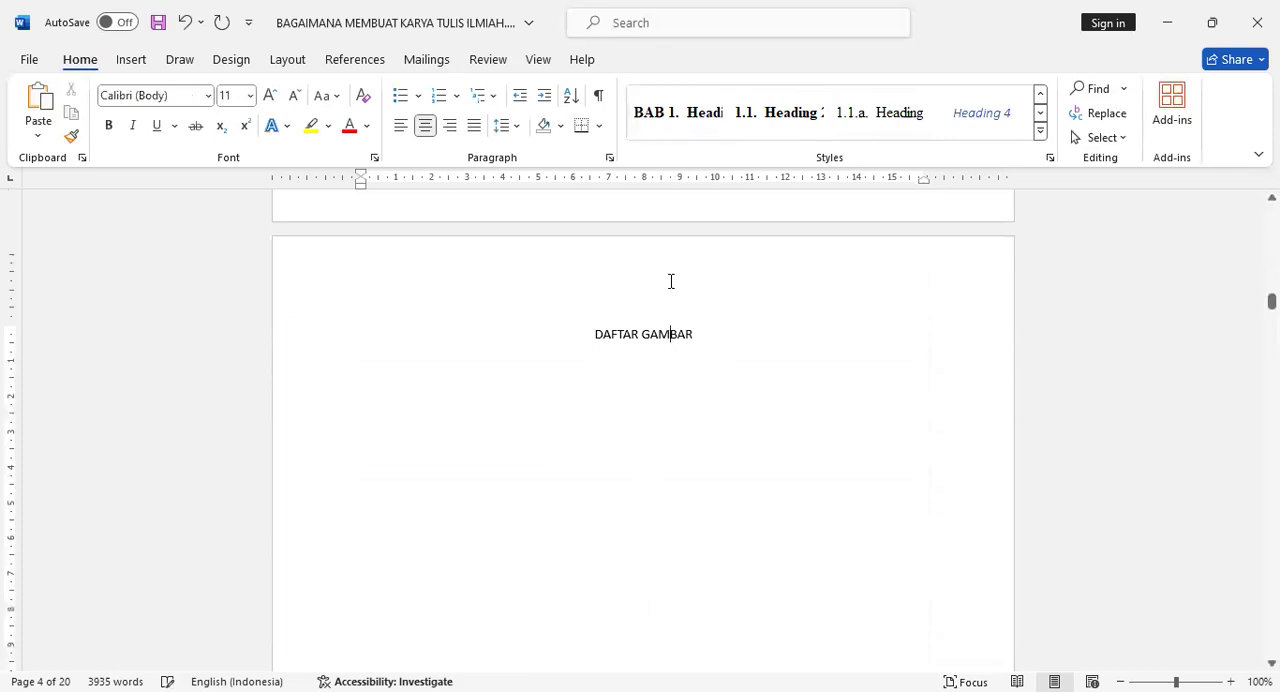
left_click(657, 120)
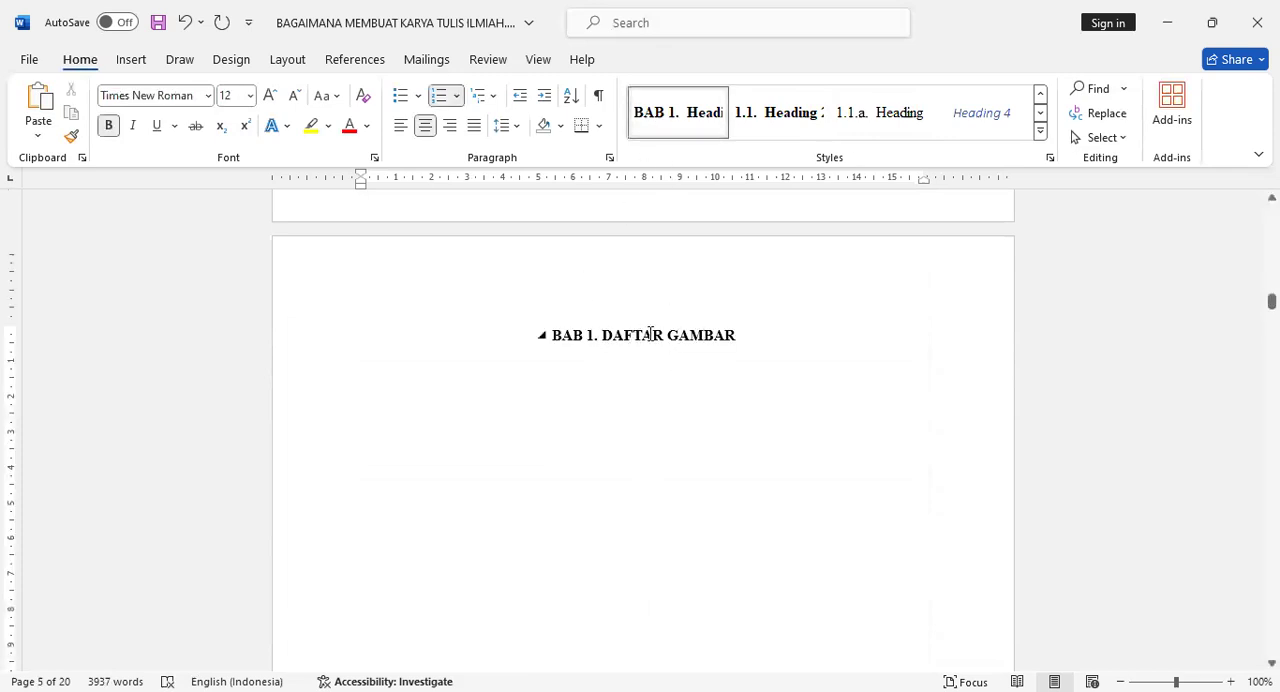
key("BackSpace")
key("BackSpace")
left_click(426, 127)
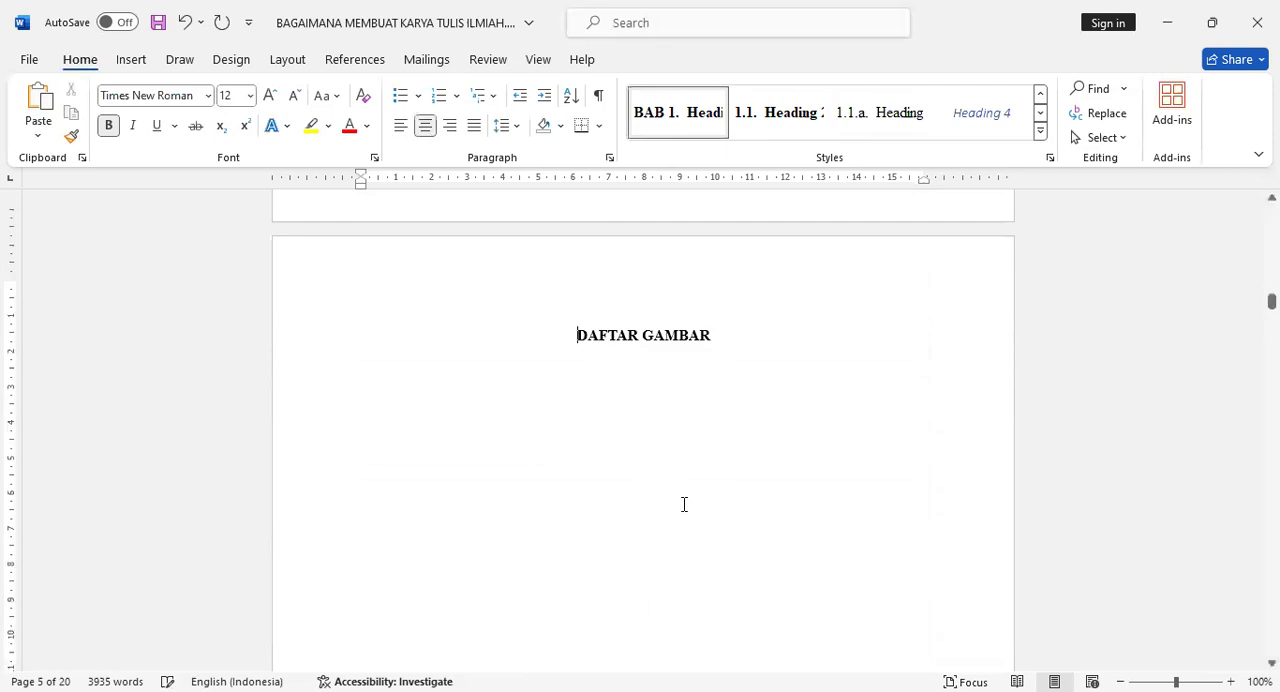
Format the DAFTAR TABEL title as a centred Heading 1 without the BAB numbering.
scroll(685, 505, "down", 10)
left_click(648, 368)
left_click(669, 120)
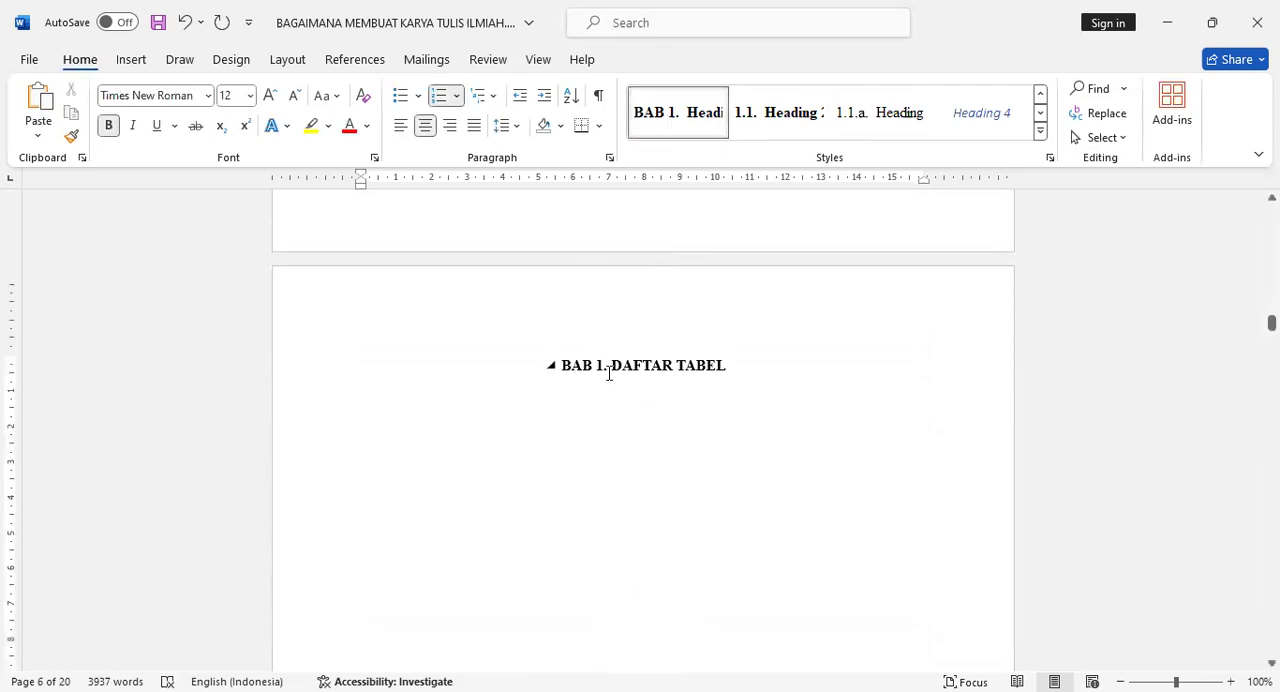
key("BackSpace")
key("BackSpace")
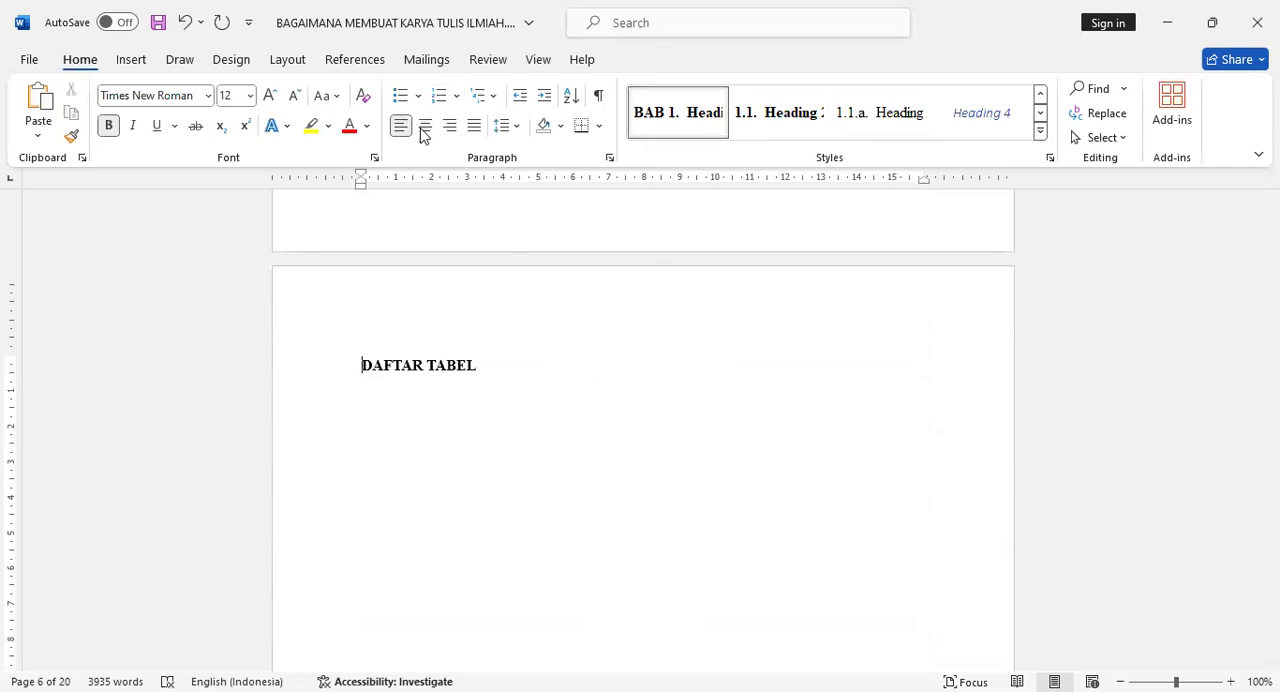
left_click(426, 127)
Format the DAFTAR RUMUS title as a centred Heading 1 without the BAB numbering.
scroll(712, 571, "down", 10)
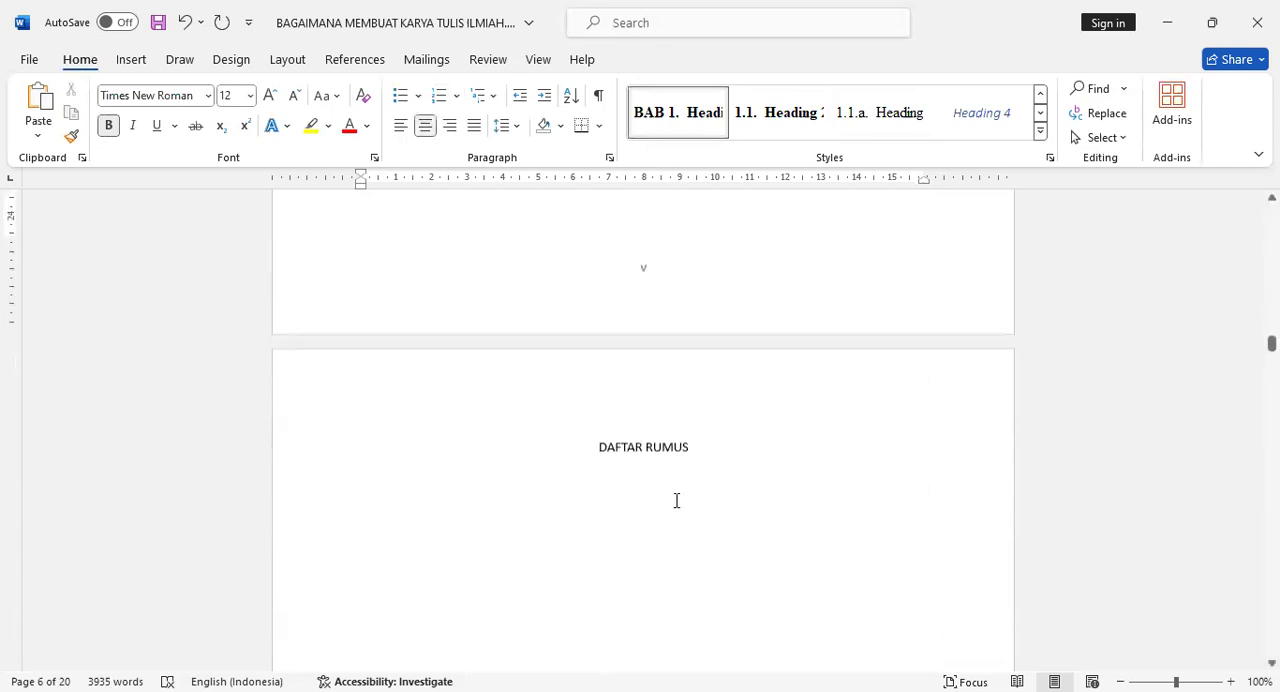
left_click(672, 441)
left_click(663, 122)
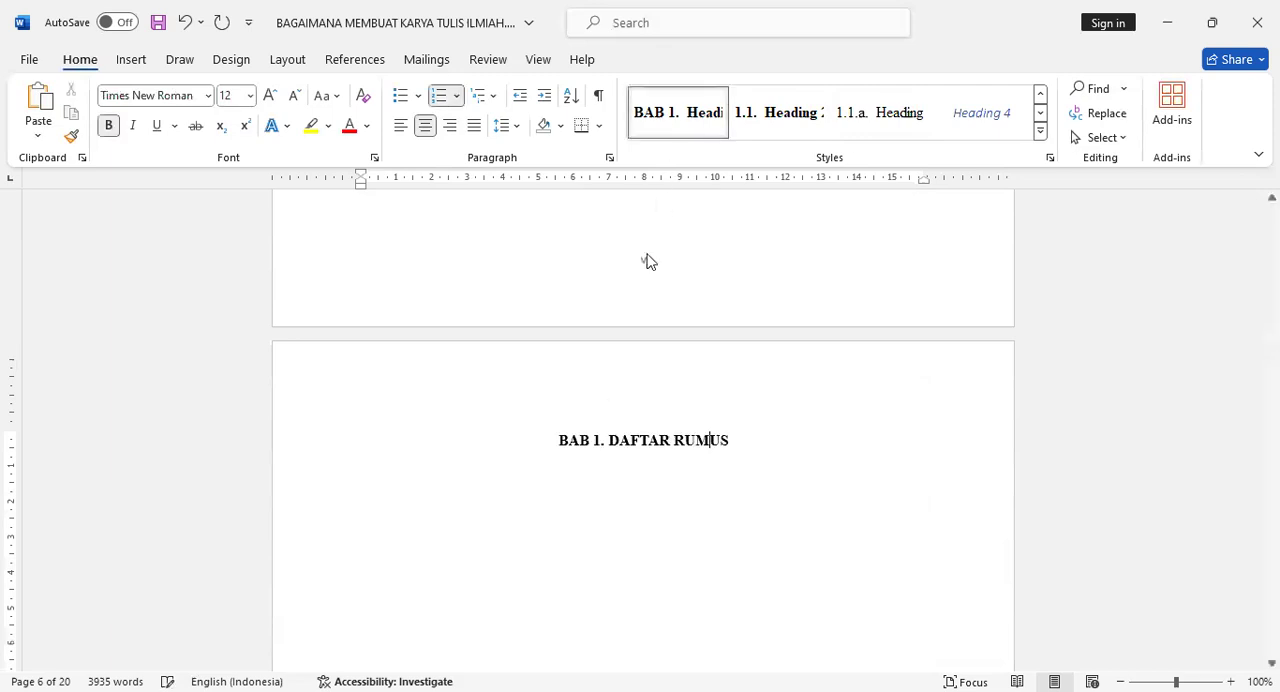
left_click(609, 434)
key("BackSpace")
key("BackSpace")
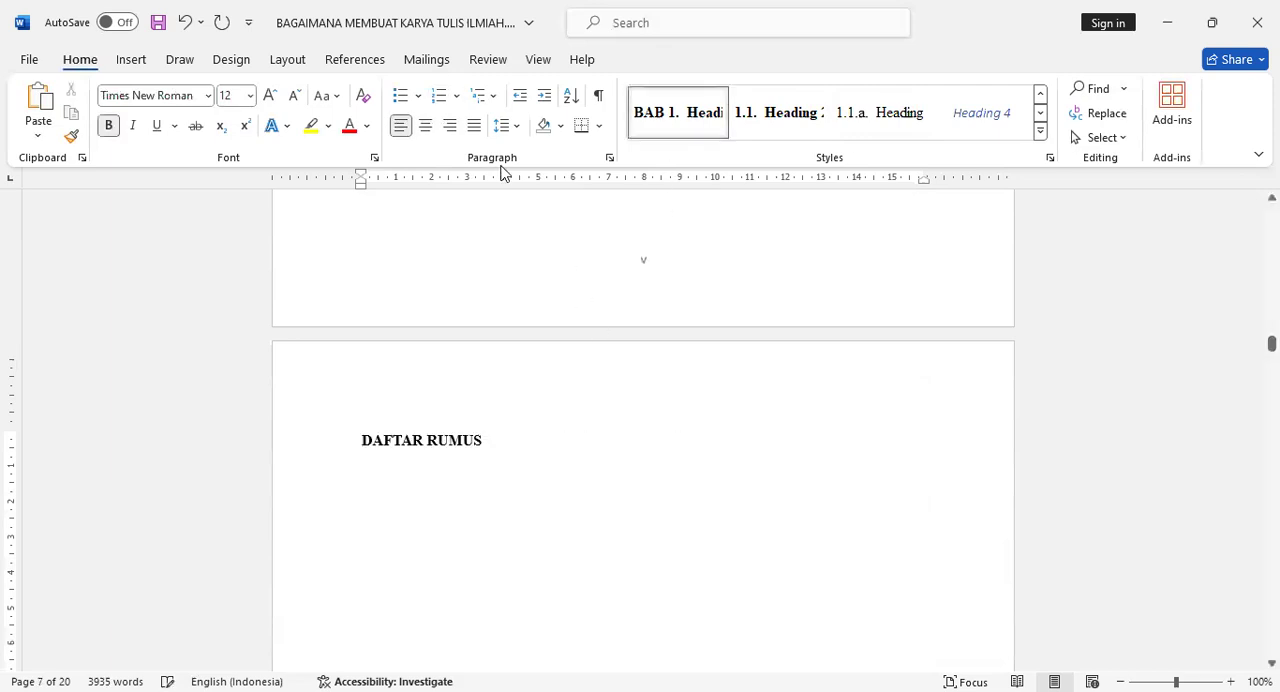
left_click(426, 126)
Format the ABSTRAK title as a centred Heading 1 without the BAB numbering.
scroll(634, 477, "down", 12)
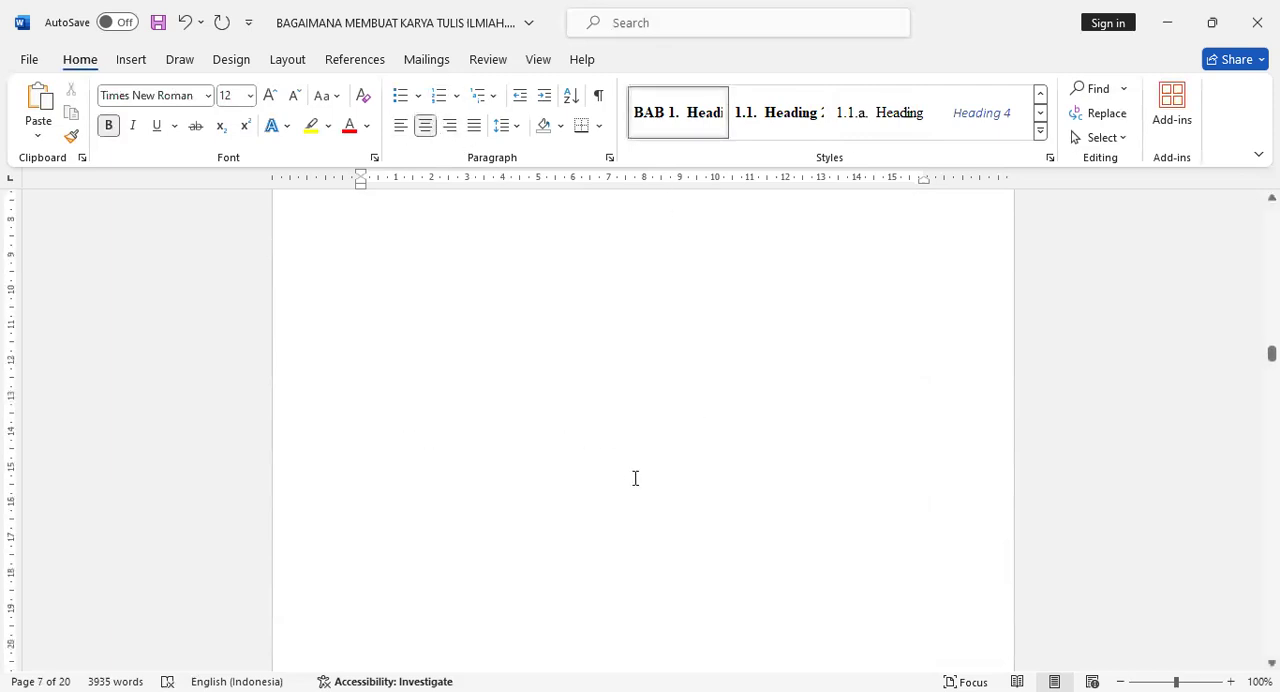
scroll(636, 479, "down", 3)
left_click(651, 330)
left_click(678, 120)
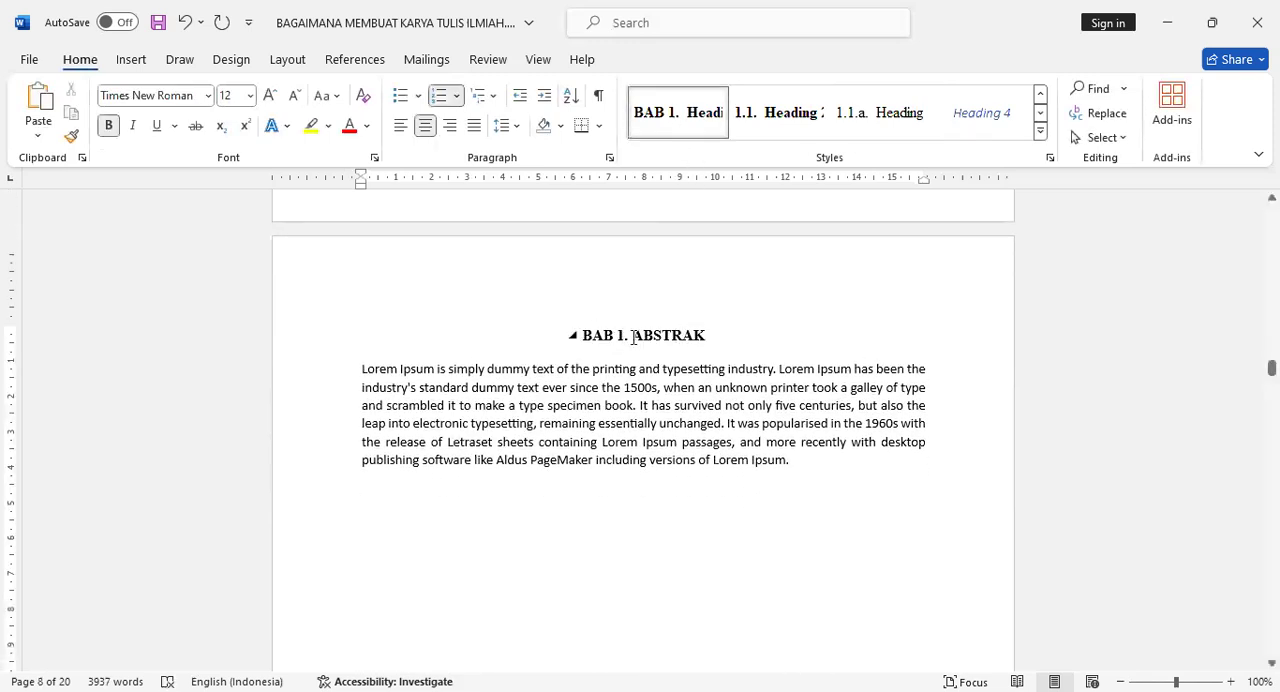
key("BackSpace")
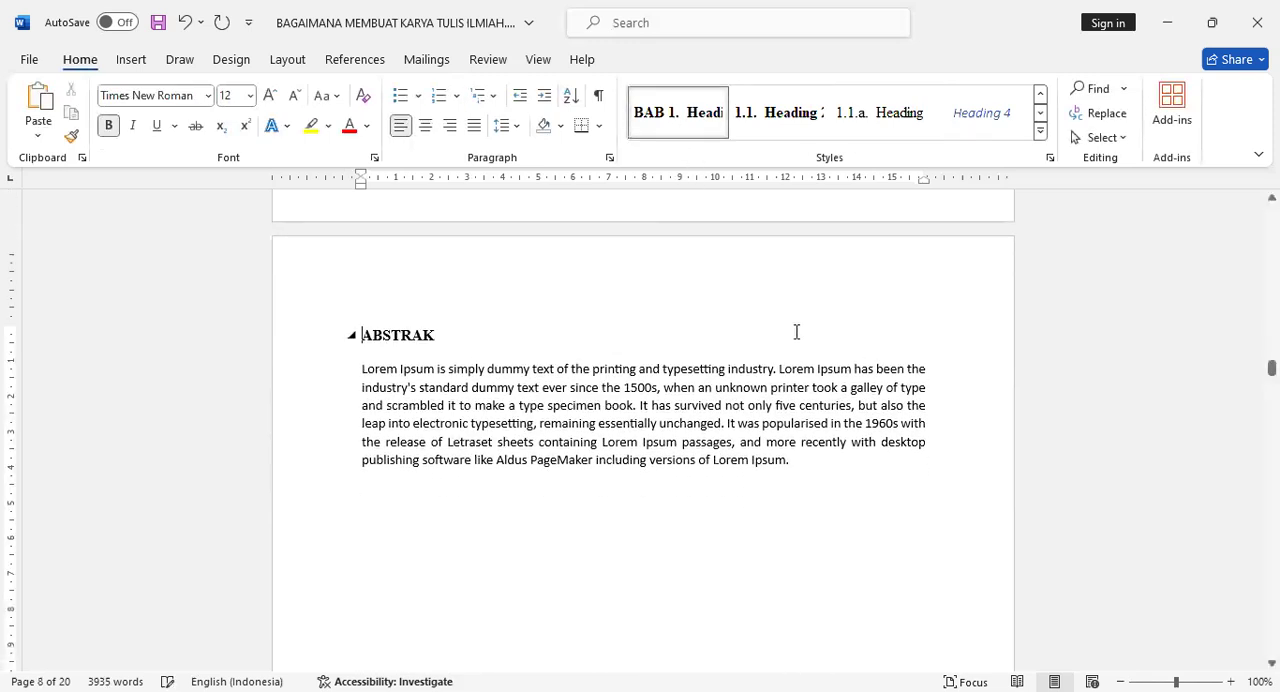
left_click(425, 125)
Apply the #P style to the paragraph under ABSTRAK.
left_click(567, 387)
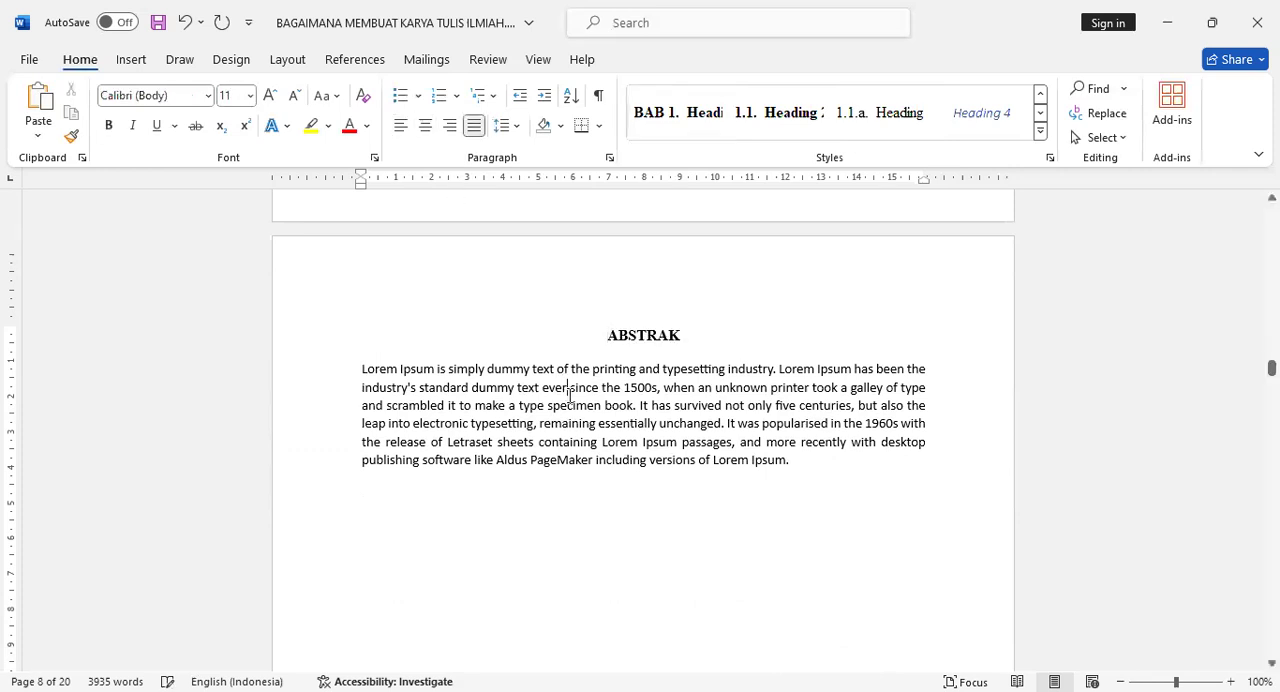
left_click(1040, 93)
left_click(683, 129)
Update the entire table of contents under DAFTAR ISI to include the newly styled front matter titles.
scroll(671, 537, "down", 10)
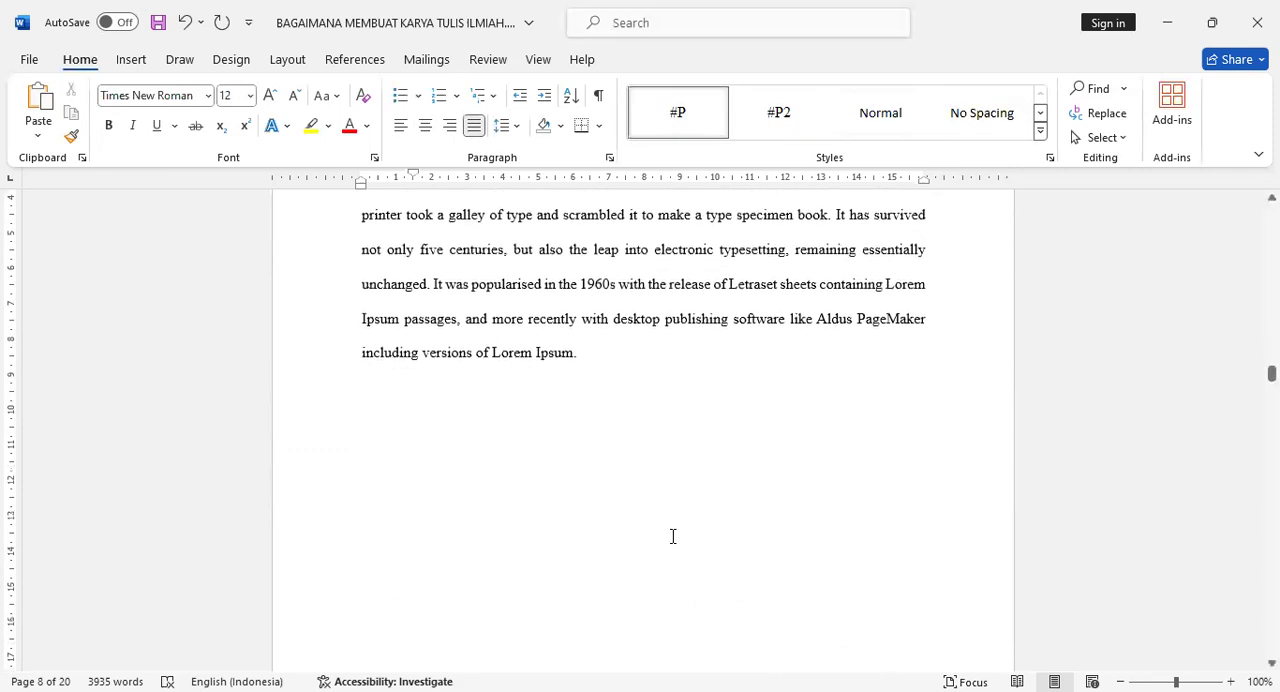
scroll(673, 537, "down", 3)
scroll(686, 545, "up", 6)
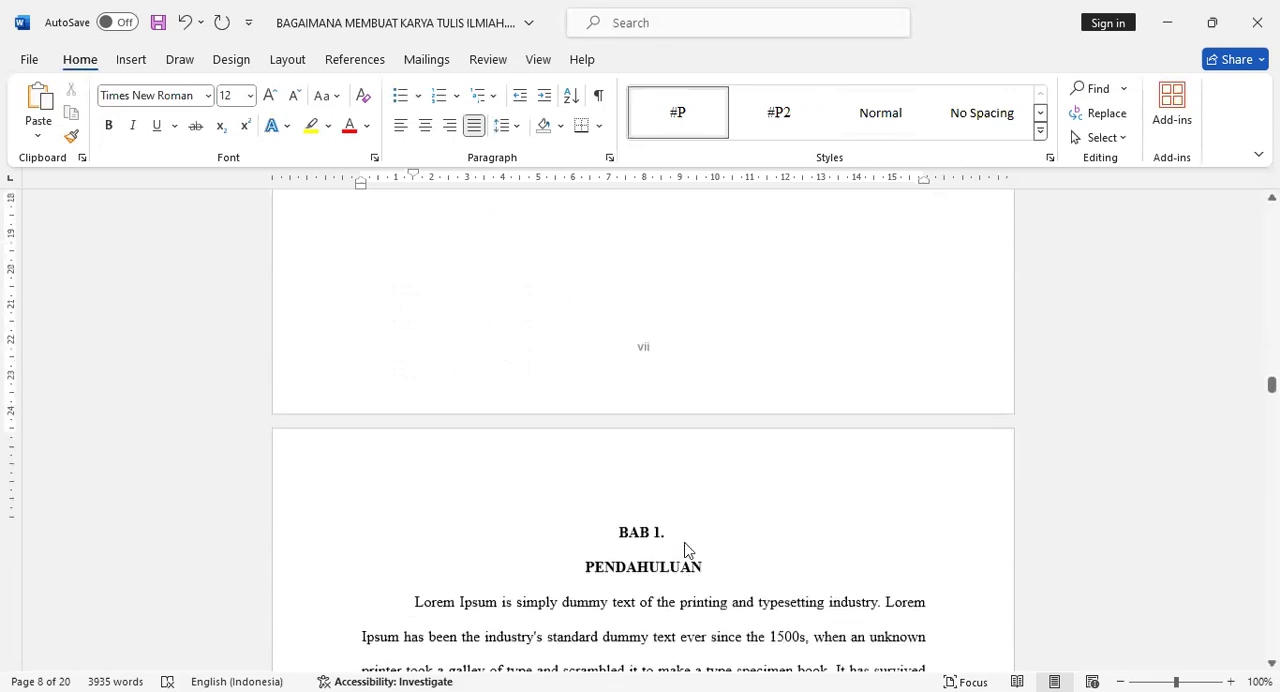
scroll(686, 542, "up", 15)
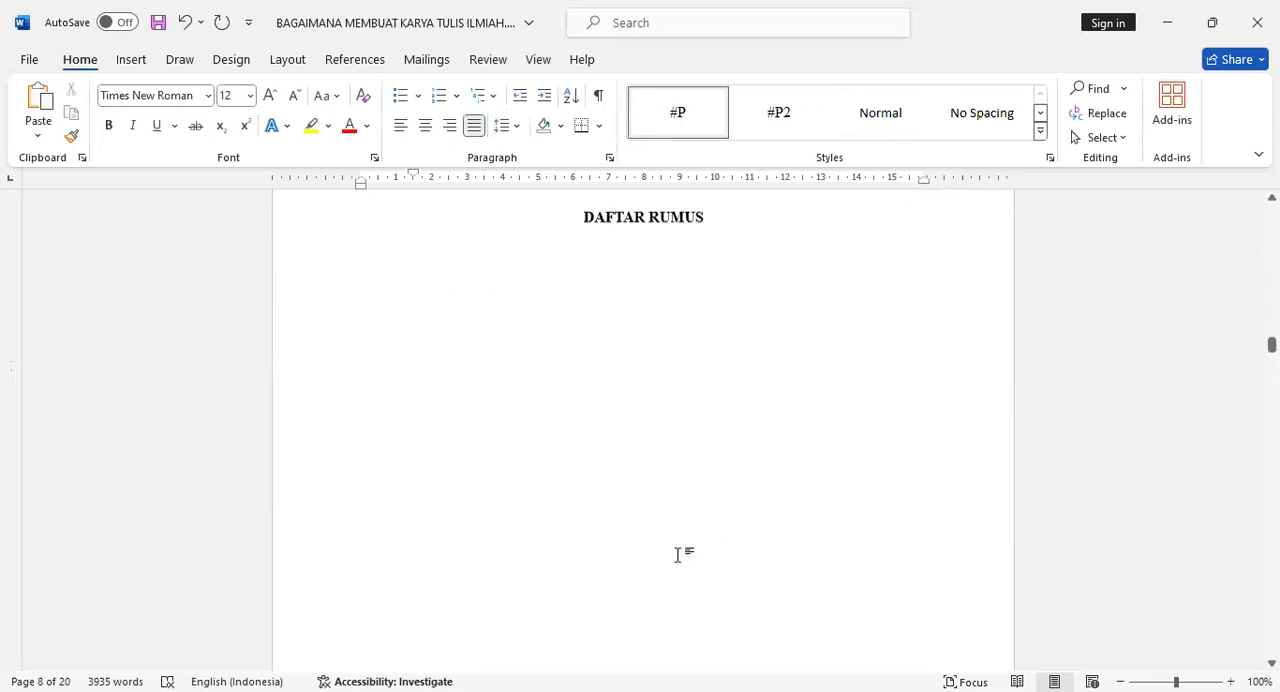
scroll(674, 558, "up", 10)
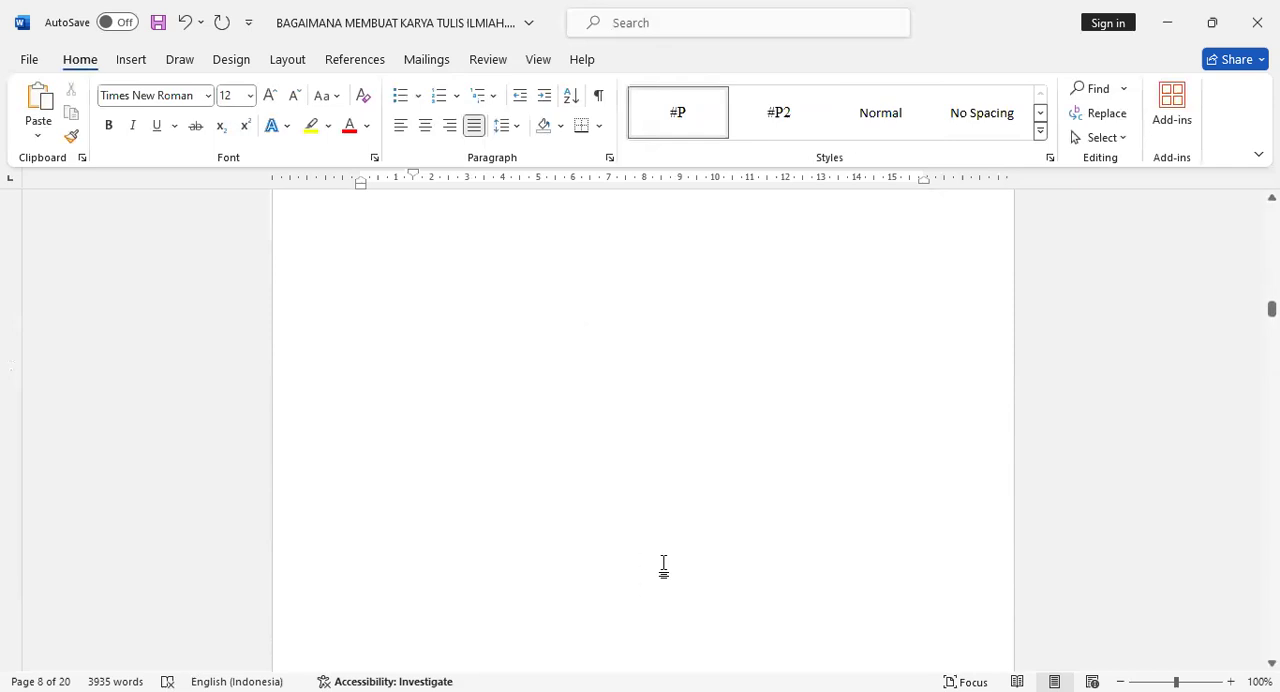
scroll(665, 564, "up", 10)
scroll(663, 563, "down", 2)
left_click(459, 375)
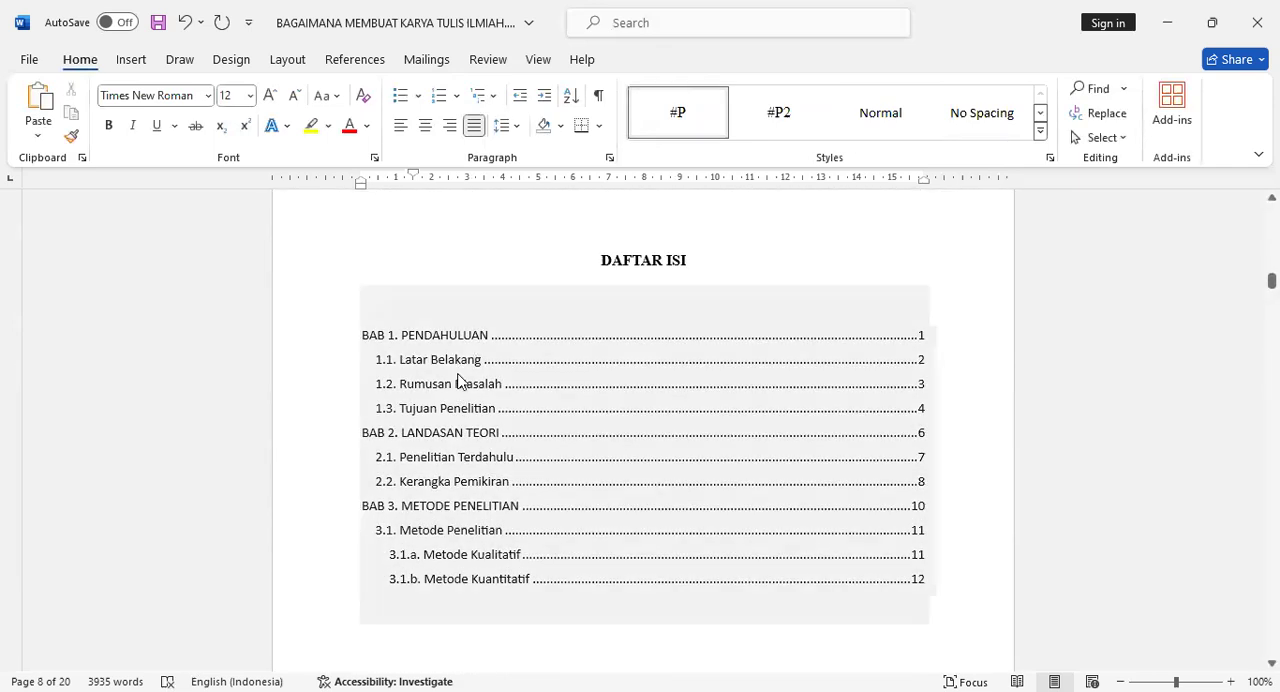
right_click(459, 378)
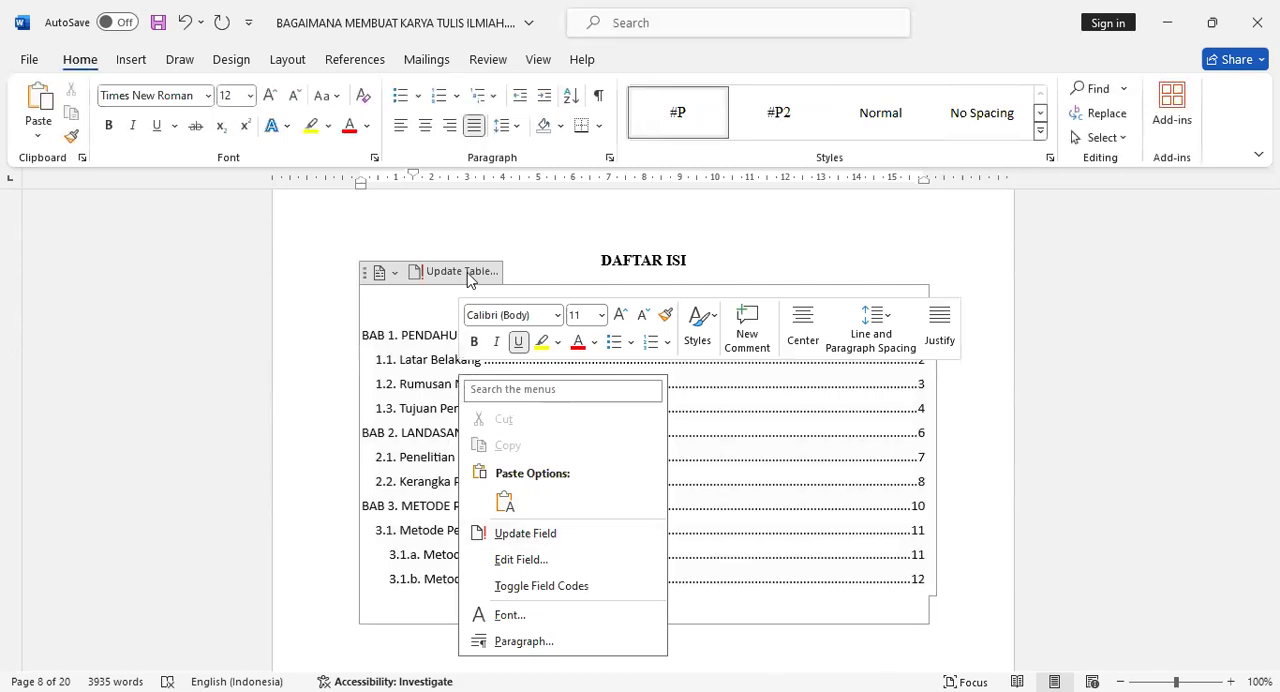
left_click(556, 541)
left_click(630, 354)
left_click(648, 380)
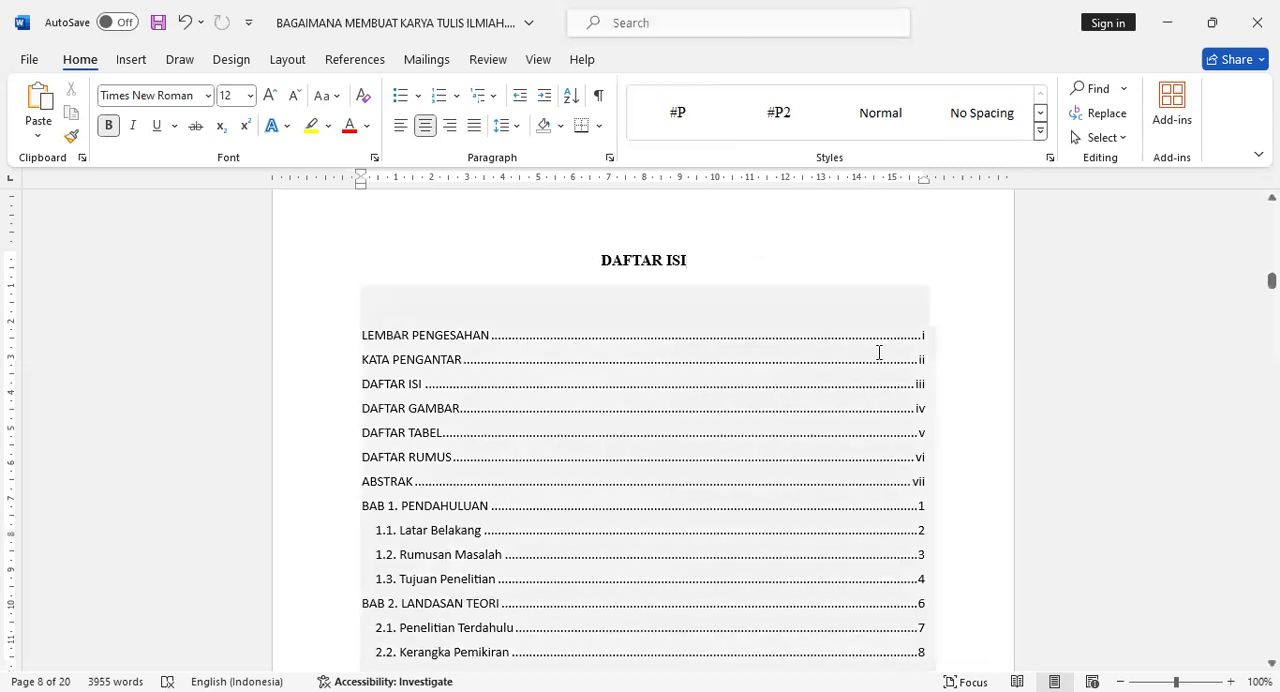
scroll(951, 437, "down", 1)
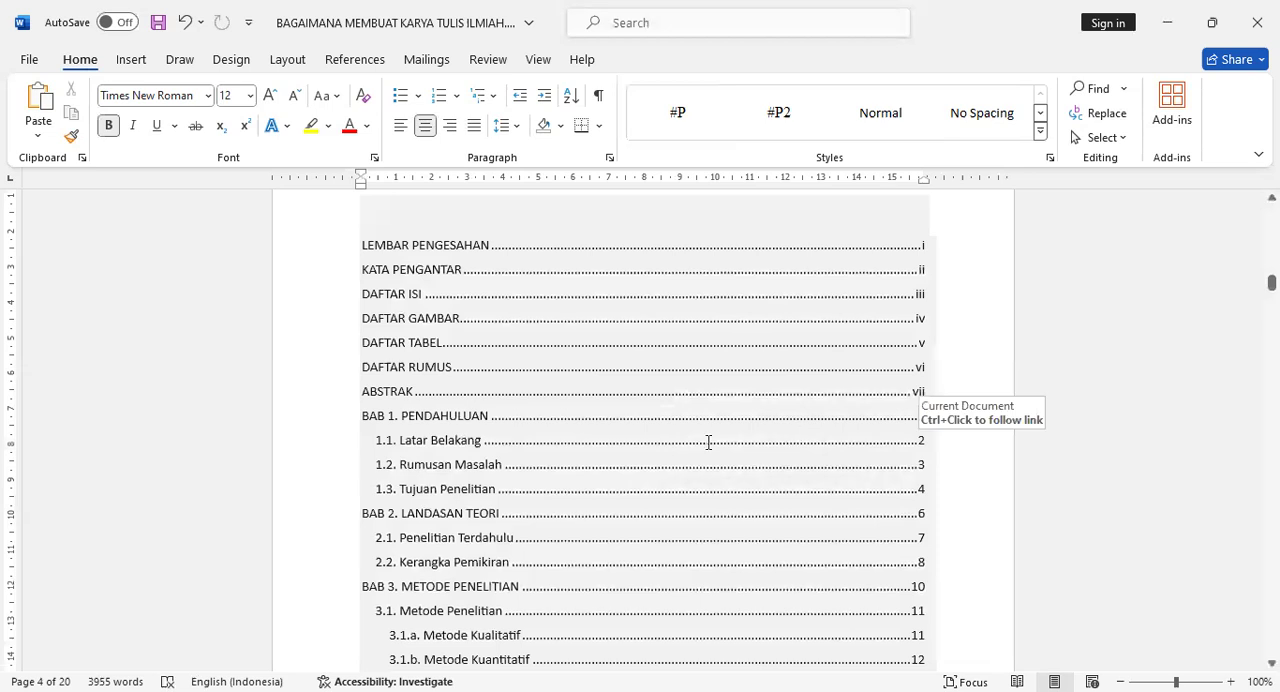
scroll(607, 457, "down", 10)
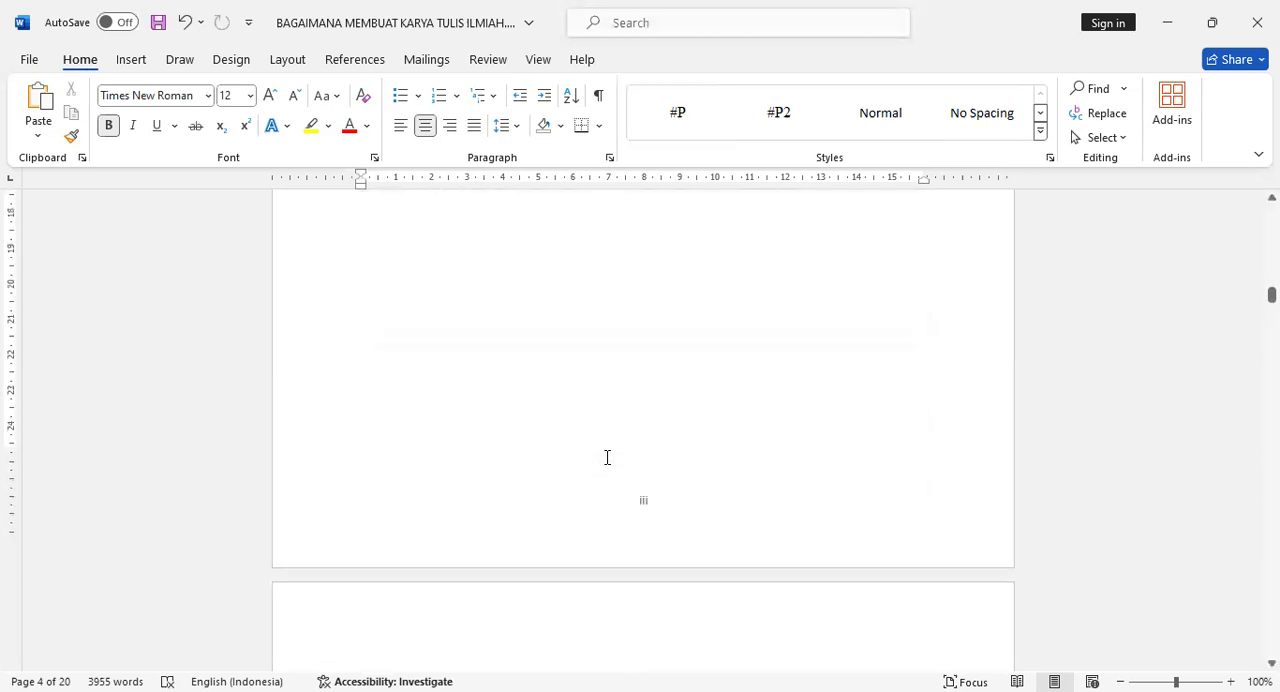
scroll(607, 457, "up", 6)
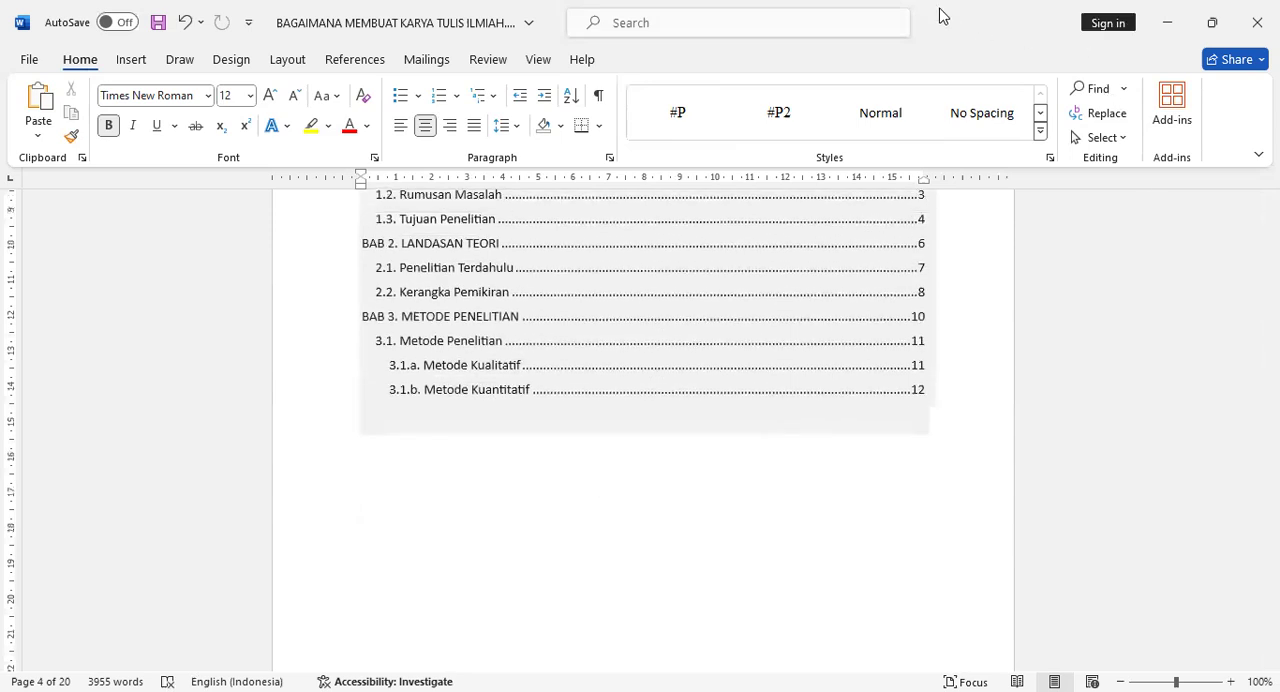
left_click(1117, 360)
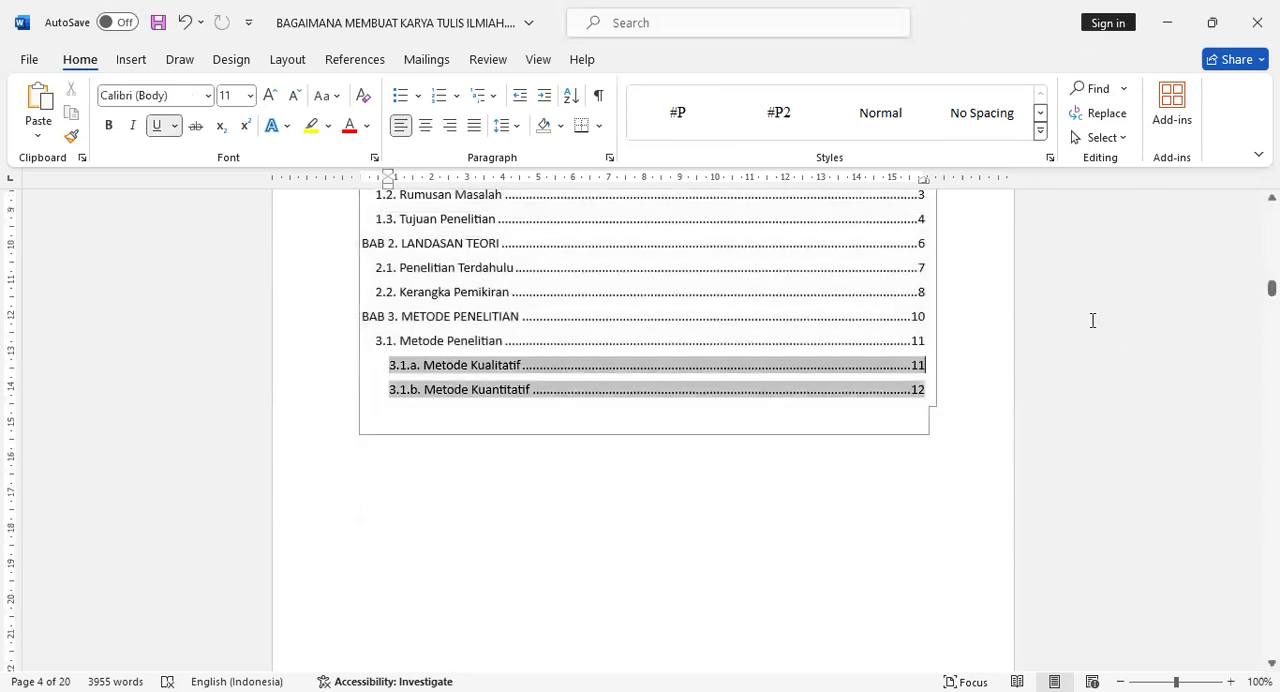